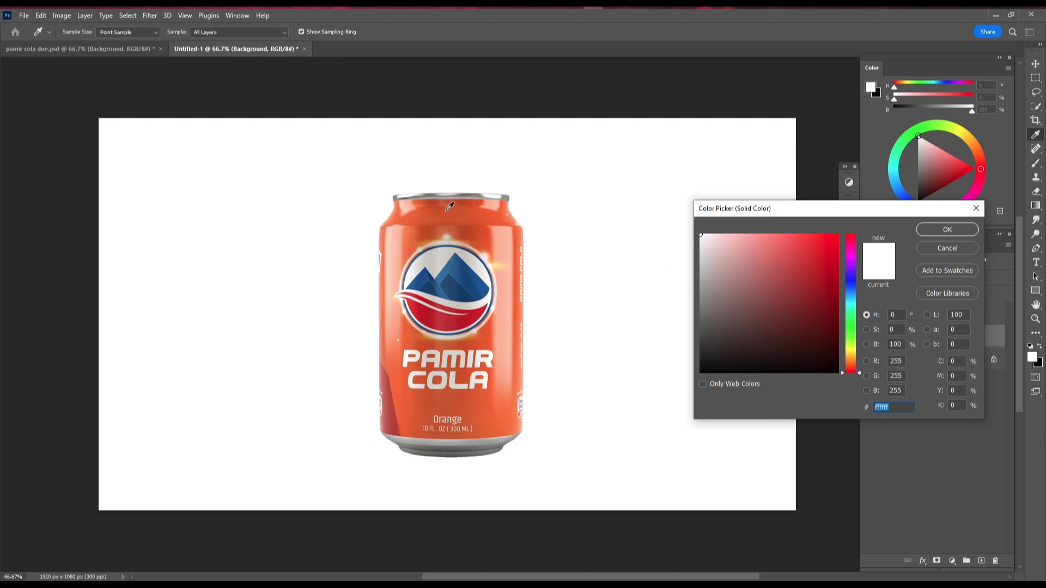
- Set the solid colour fill to dark red #8b1e00 and delete the original white Background layer
click(480, 340)
drag(470, 339, 475, 335)
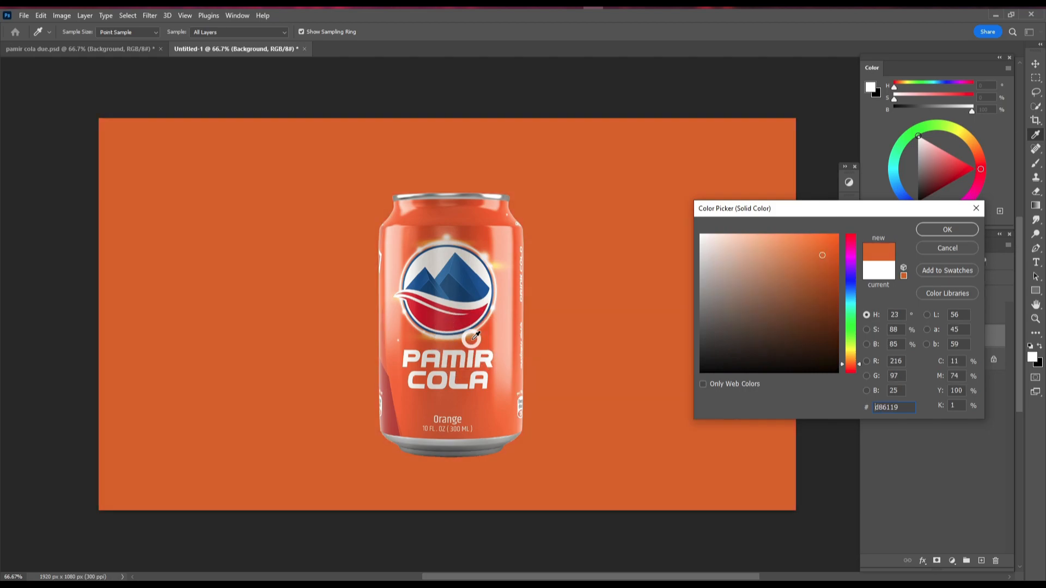
click(458, 341)
mouse_move(812, 292)
mouse_down()
mouse_move(830, 282)
mouse_move(842, 303)
mouse_up()
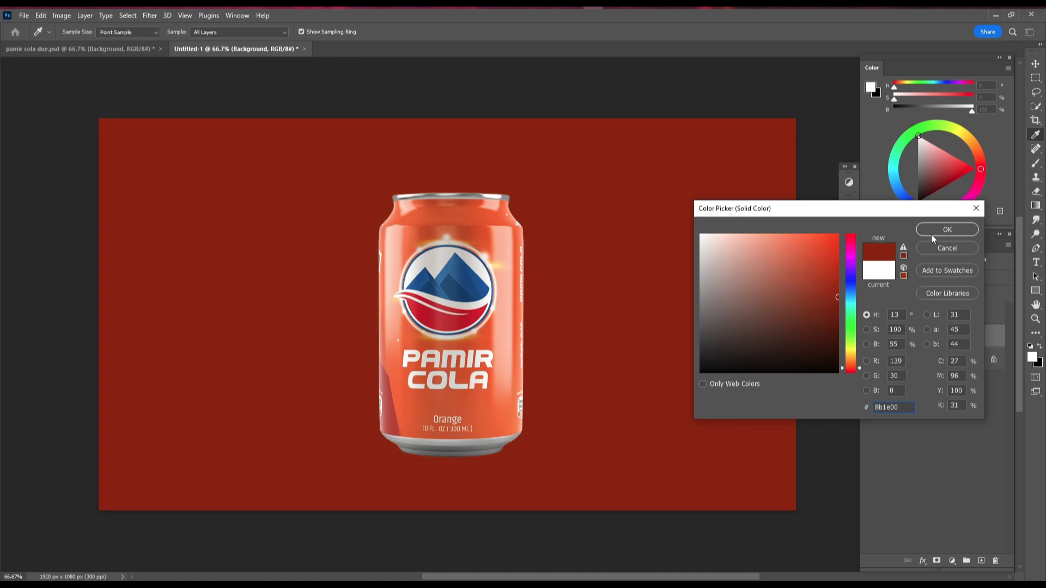
click(936, 230)
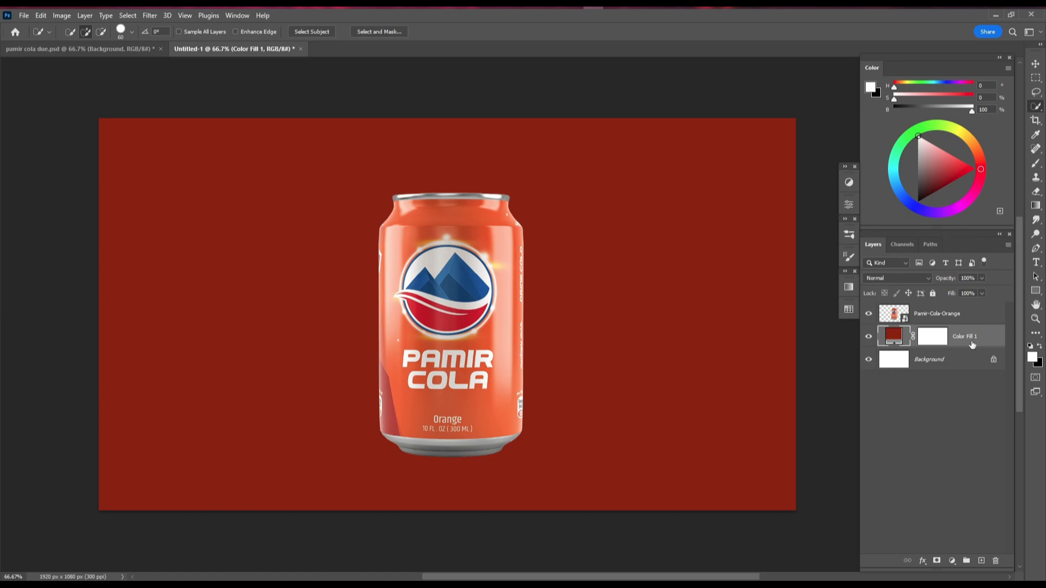
click(969, 362)
drag(970, 362, 995, 561)
- Tilt the Pamir Cola can slightly clockwise and scale it down a little around its centre
key(v)
click(476, 289)
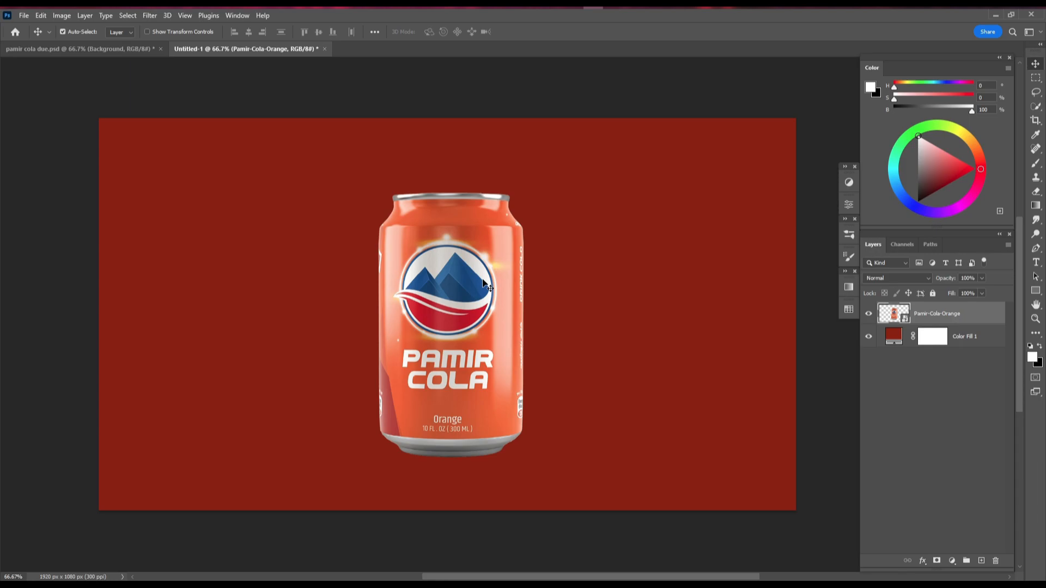
key(ctrl+t)
drag(612, 154, 640, 174)
key(alt+shift)
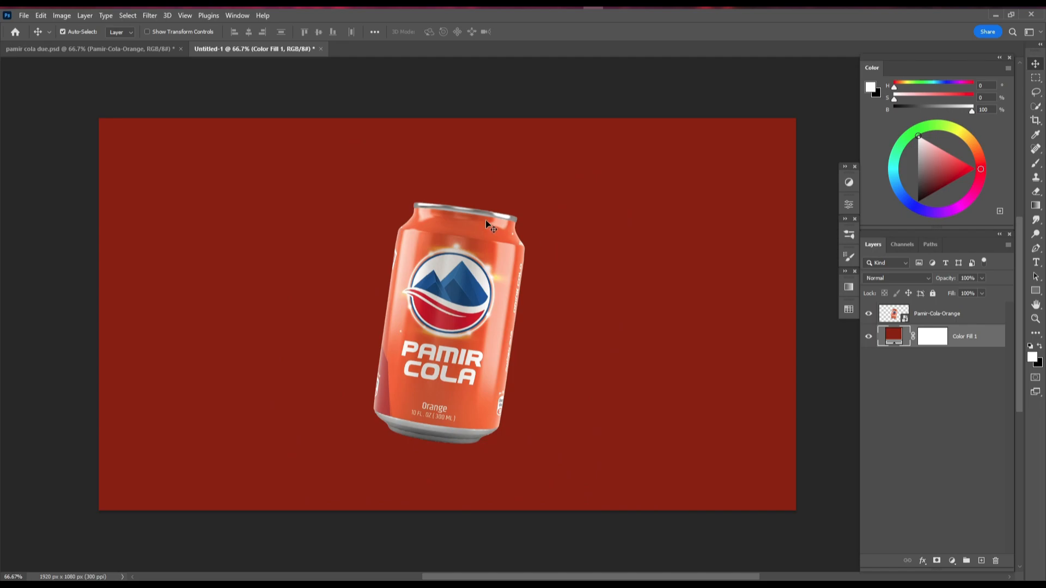
- Scale the orange peel spiral down to 18.60% and move it closer to the left of the can
scroll(587, 294, up, 2)
scroll(583, 293, down, 3)
scroll(580, 292, up, 2)
key(space)
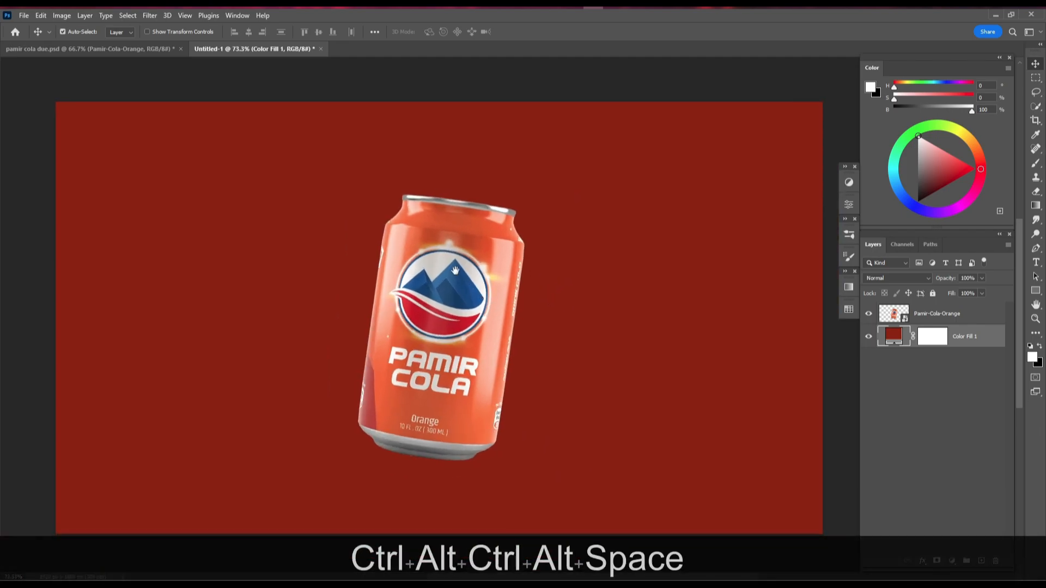
drag(456, 273, 454, 258)
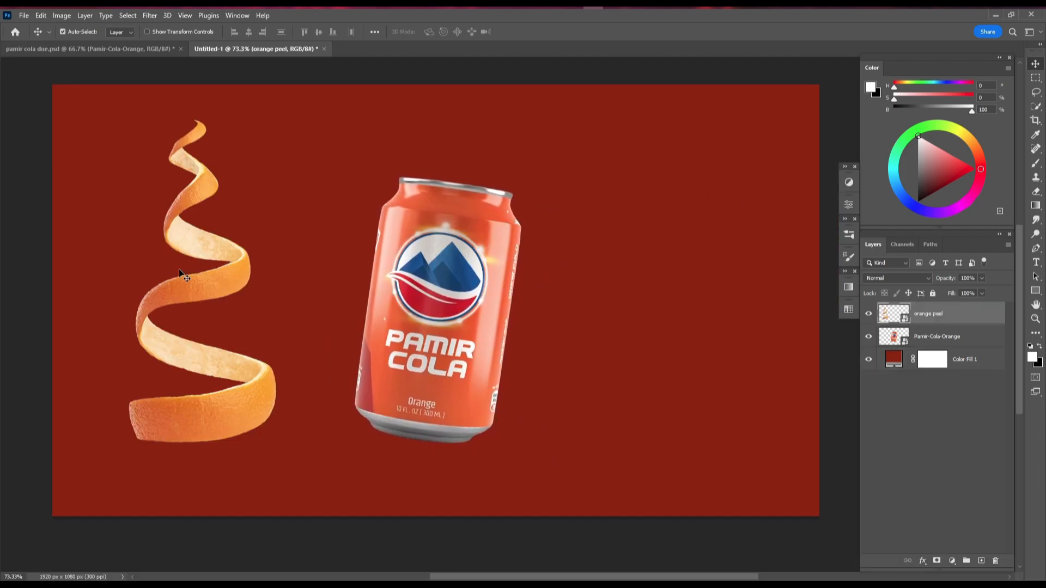
drag(223, 265, 455, 236)
key(ctrl+t)
scroll(326, 244, up, 4)
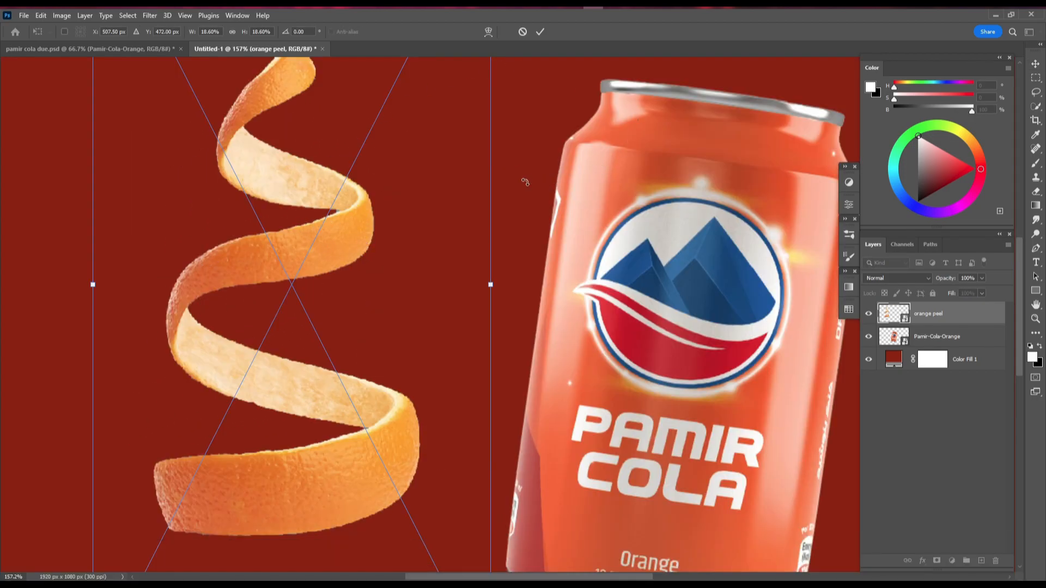
key(KP_8)
mouse_move(345, 219)
mouse_down()
mouse_move(194, 297)
mouse_move(252, 265)
mouse_move(338, 240)
mouse_up()
key(KP_8)
click(542, 33)
scroll(380, 227, down, 3)
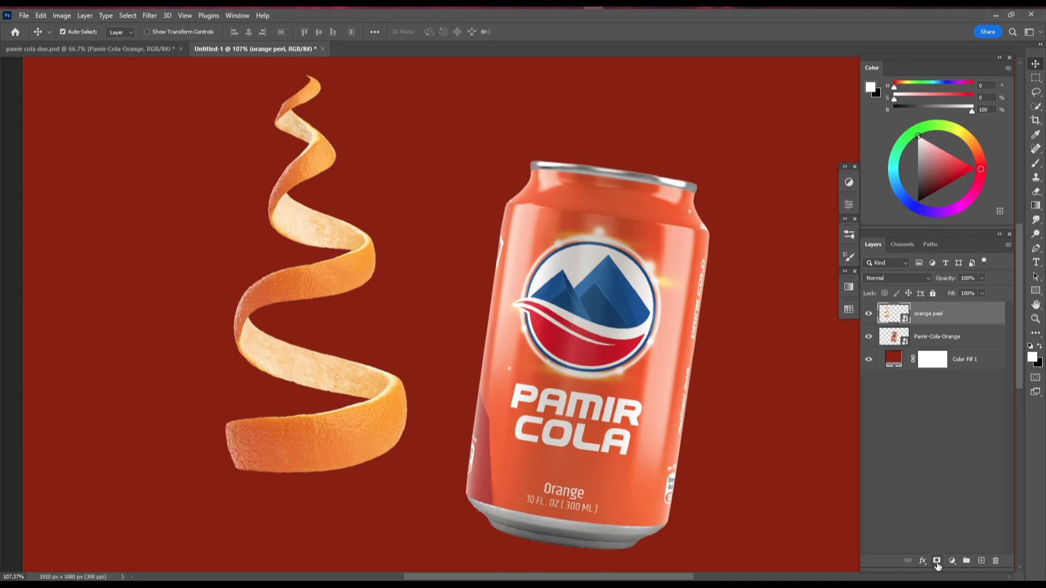
- Add a layer mask to the orange peel layer and set up a 125 px brush with black as the foreground colour
key(KP_7)
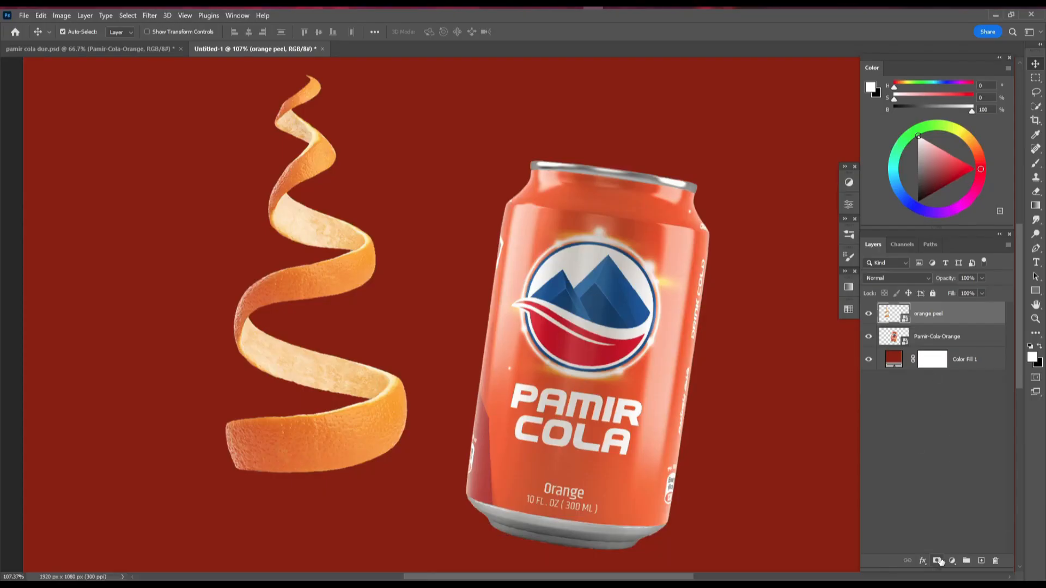
click(937, 560)
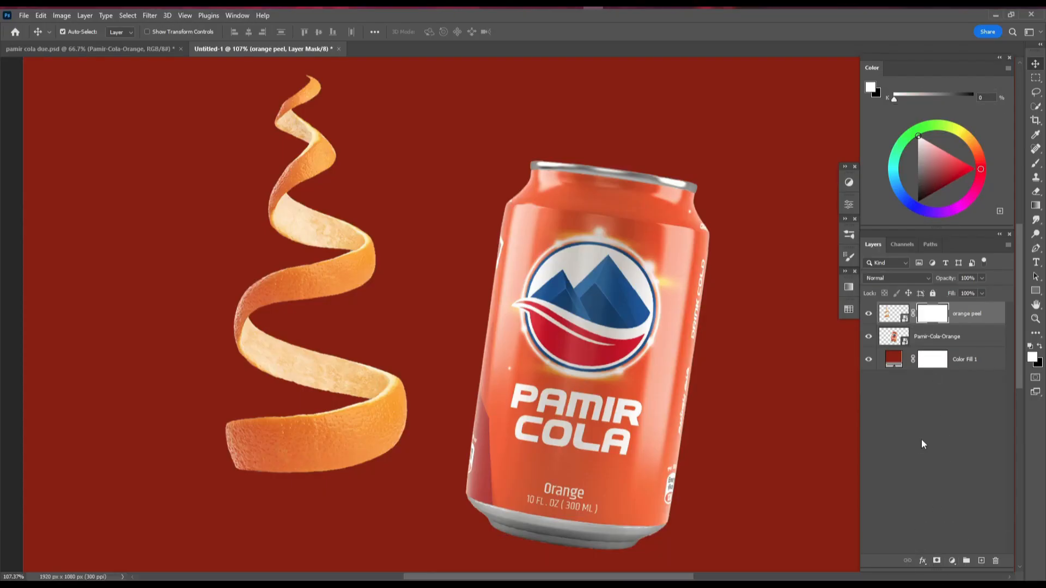
key(KP_7)
key(b)
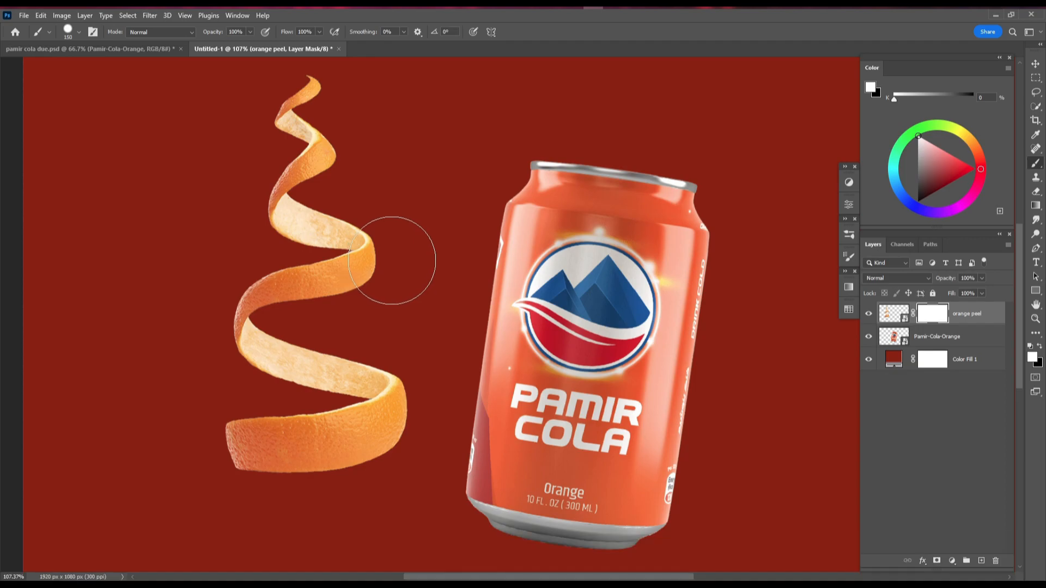
key(x)
key(bracketleft)
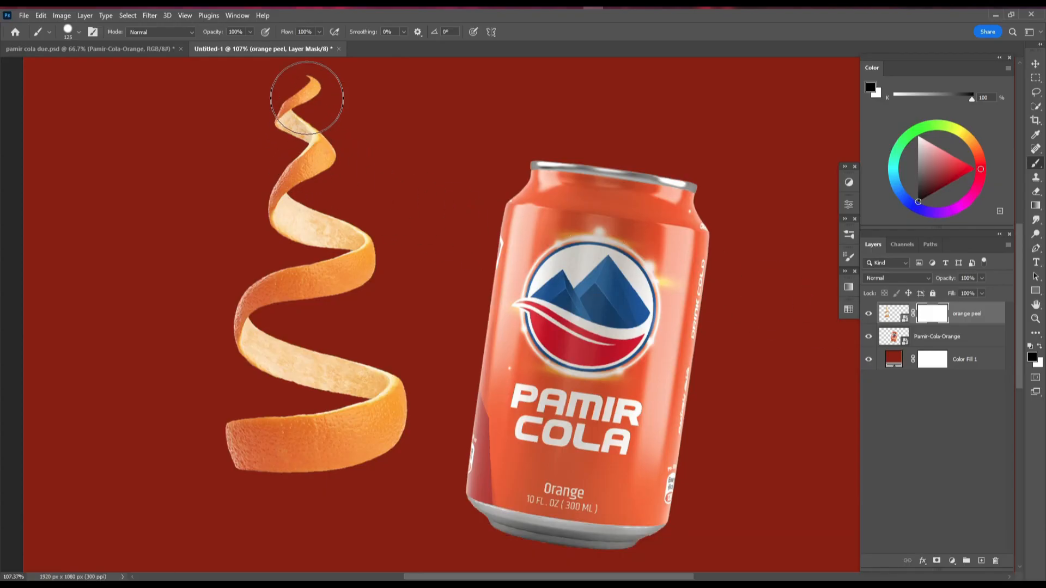
- Mask out the unwanted turns of the orange peel spiral with black brush strokes, leaving one curved strip
mouse_move(307, 98)
mouse_down()
mouse_move(273, 133)
mouse_move(293, 143)
mouse_move(291, 158)
mouse_move(322, 170)
mouse_move(272, 194)
mouse_move(312, 192)
mouse_move(287, 206)
mouse_move(354, 225)
mouse_move(338, 191)
mouse_move(300, 201)
mouse_move(323, 161)
mouse_move(266, 144)
mouse_move(314, 129)
mouse_move(300, 112)
mouse_move(296, 132)
mouse_move(327, 172)
mouse_up()
key(x)
key(x)
scroll(319, 211, up, 5)
key(bracketleft)
key(bracketleft)
key(bracketleft)
key(bracketleft)
mouse_move(266, 222)
mouse_down()
mouse_move(362, 234)
mouse_move(374, 246)
mouse_up()
scroll(345, 270, down, 3)
drag(286, 377, 282, 199)
mouse_move(342, 314)
mouse_down()
mouse_move(234, 327)
mouse_move(311, 263)
mouse_move(266, 223)
mouse_up()
scroll(246, 210, up, 11)
key(bracketleft)
key(bracketleft)
mouse_move(237, 266)
mouse_down()
mouse_move(245, 211)
mouse_move(225, 395)
mouse_up()
scroll(247, 249, down, 5)
scroll(457, 189, up, 7)
scroll(457, 189, down, 13)
mouse_move(398, 201)
mouse_down()
mouse_move(359, 201)
mouse_move(340, 221)
mouse_up()
- Move, rotate and resize the remaining peel strip so it wraps across the can just below its top rim
scroll(388, 215, down, 6)
key(ctrl+t)
drag(430, 101, 267, 326)
drag(338, 240, 589, 103)
scroll(451, 269, down, 3)
scroll(467, 327, up, 5)
scroll(553, 278, down, 4)
drag(458, 347, 480, 329)
drag(603, 132, 621, 218)
drag(477, 343, 493, 367)
drag(607, 181, 613, 172)
mouse_move(564, 340)
mouse_down()
mouse_move(569, 321)
mouse_move(562, 337)
mouse_up()
click(539, 31)
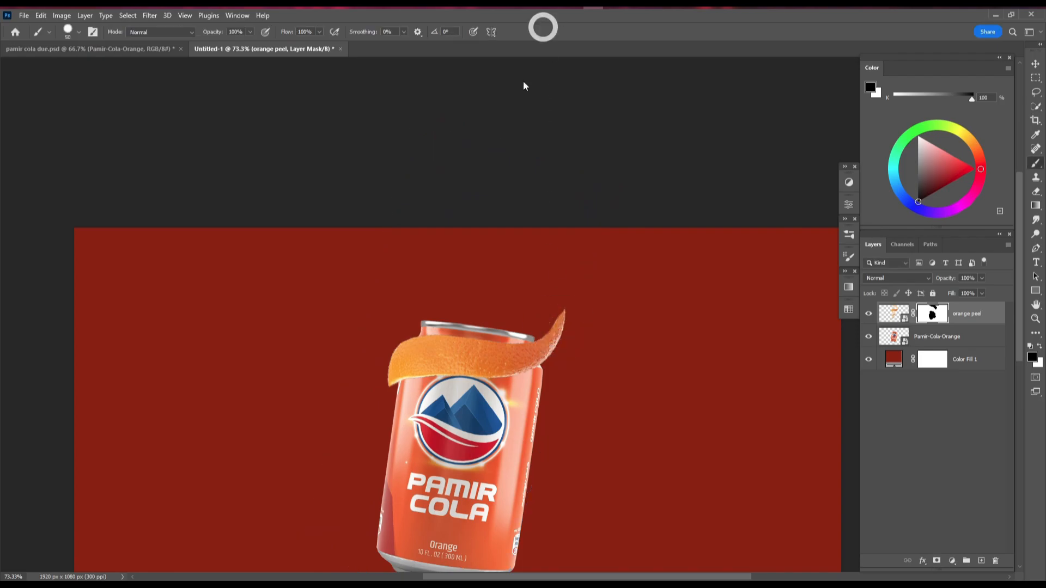
- Paint white on the peel's mask to restore the curled end at the can's left edge
scroll(416, 375, up, 5)
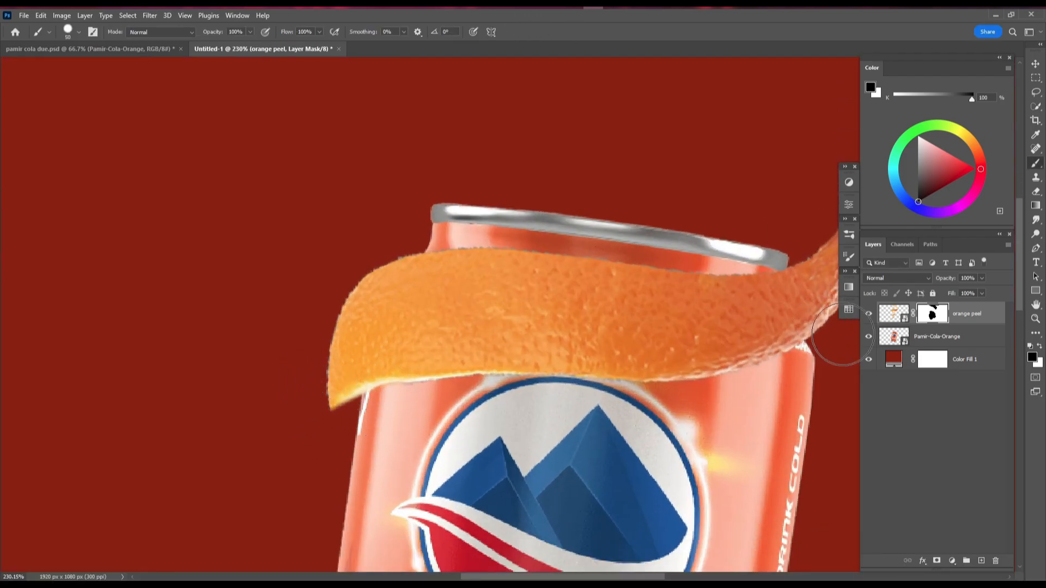
scroll(352, 385, up, 2)
key(bracketleft)
key(bracketleft)
key(bracketleft)
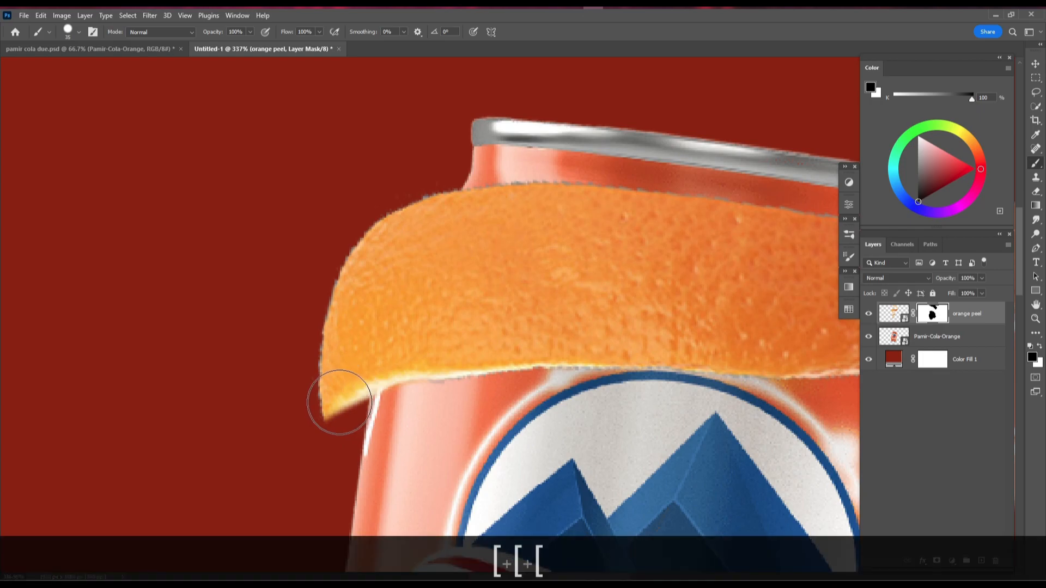
key(x)
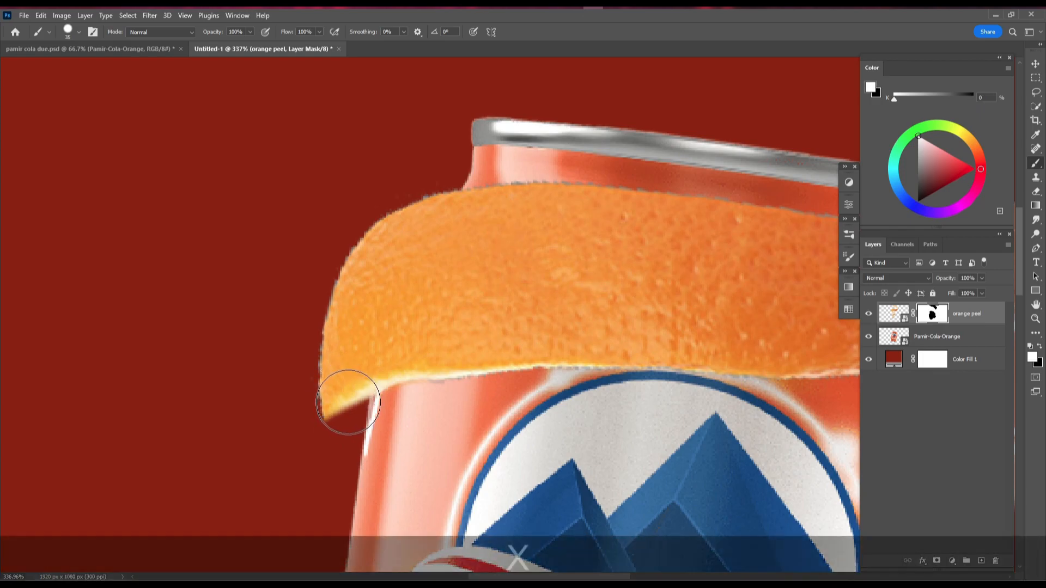
mouse_move(343, 413)
mouse_down()
mouse_move(345, 396)
mouse_move(334, 427)
mouse_move(346, 370)
mouse_up()
- Trim the restored curl with a smaller black brush so it tucks behind the can's left edge
key(x)
key([)
key([)
scroll(390, 426, up, 5)
drag(390, 426, 392, 412)
scroll(382, 447, down, 7)
drag(383, 455, 362, 417)
- Touch up the inside of the peel's curled end on the mask with a finer white brush
key(ctrl+t)
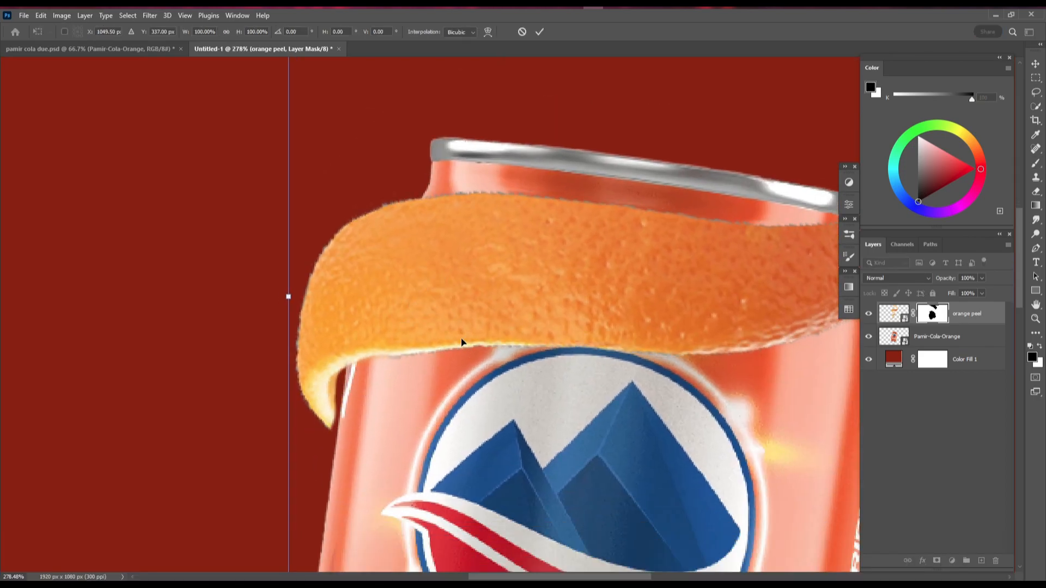
key(ctrl+z)
key(x)
scroll(346, 397, up, 3)
key([)
key([)
key([)
key([)
key([)
scroll(328, 366, down, 5)
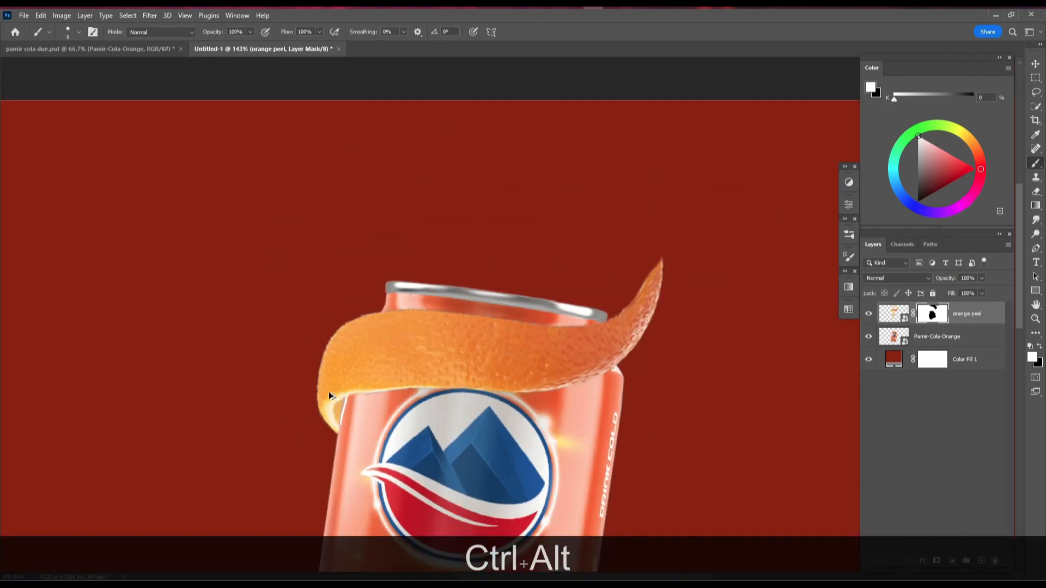
- Transform the peel strip so it is narrower and slopes upward across the top of the can
key(ctrl+t)
drag(432, 59, 430, 91)
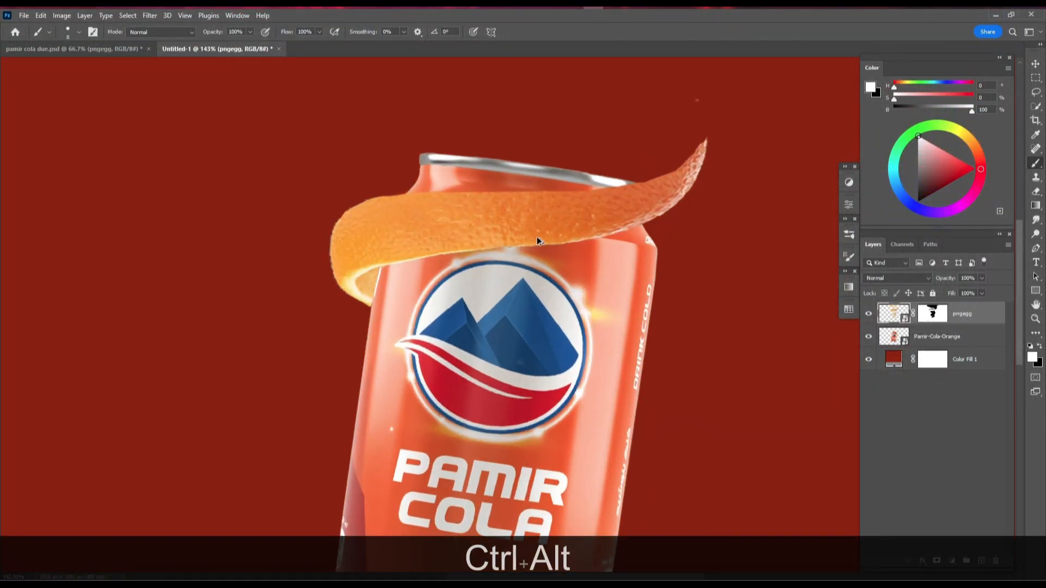
scroll(537, 236, down, 2)
scroll(504, 219, up, 2)
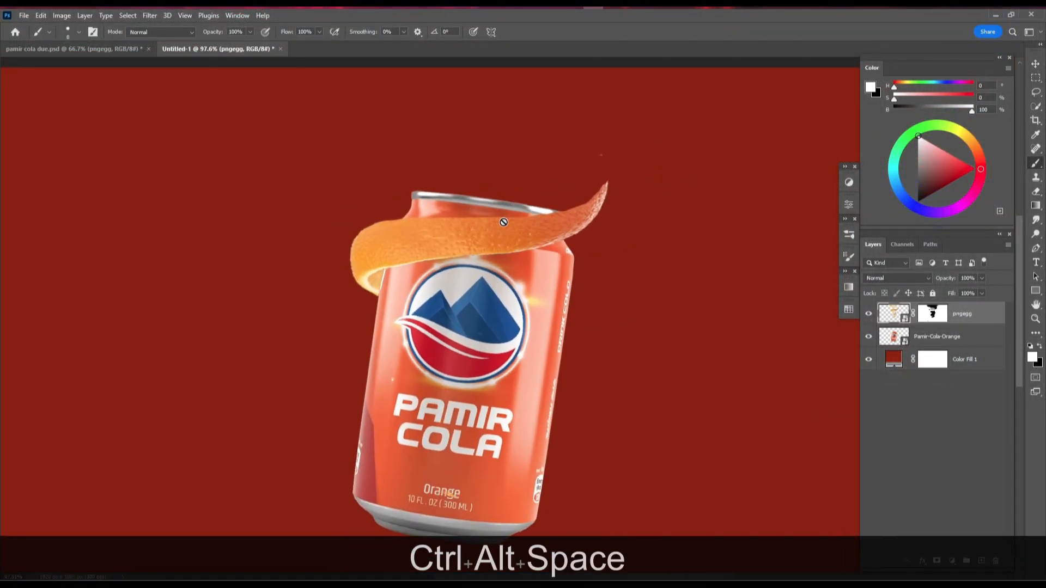
- Mask out the stray peel fragment above the strip's pointed tip with a larger black brush
click(932, 314)
scroll(658, 146, up, 3)
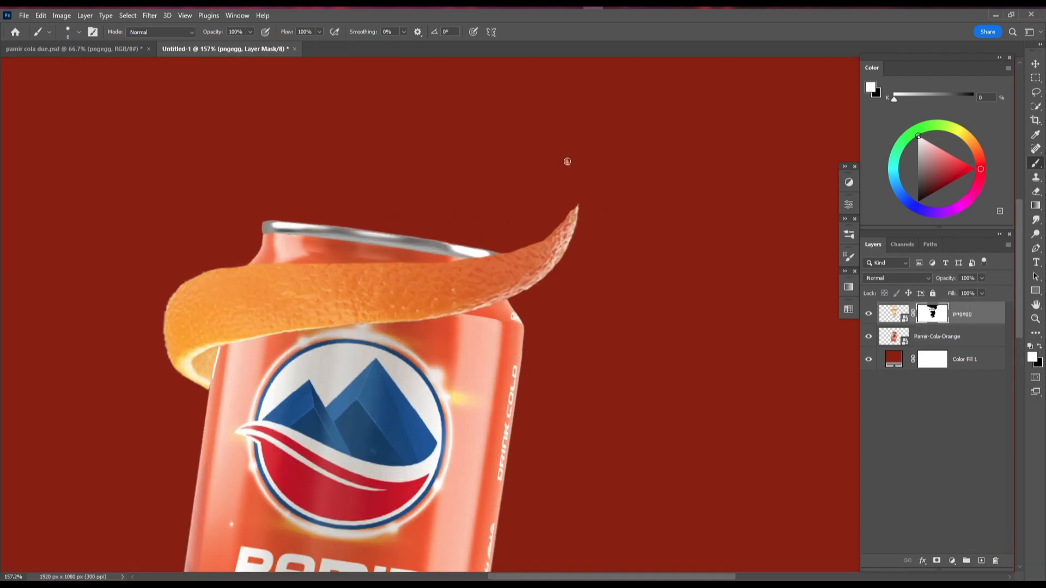
key(ctrl+z)
key(bracketright)
key(bracketright)
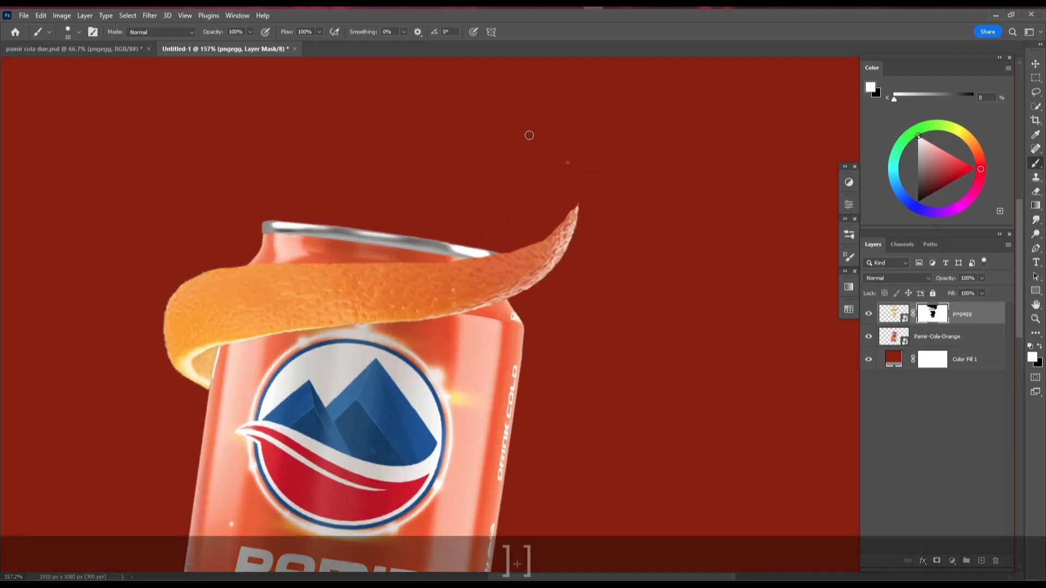
key(x)
key(bracketright)
key(bracketright)
key(bracketright)
key(bracketright)
key(bracketright)
scroll(491, 171, down, 6)
drag(490, 140, 488, 84)
scroll(487, 190, down, 4)
- Duplicate the peel layer and rotate the copy by about 173° over the lower part of the can
key(v)
scroll(484, 194, up, 1)
scroll(484, 196, up, 2)
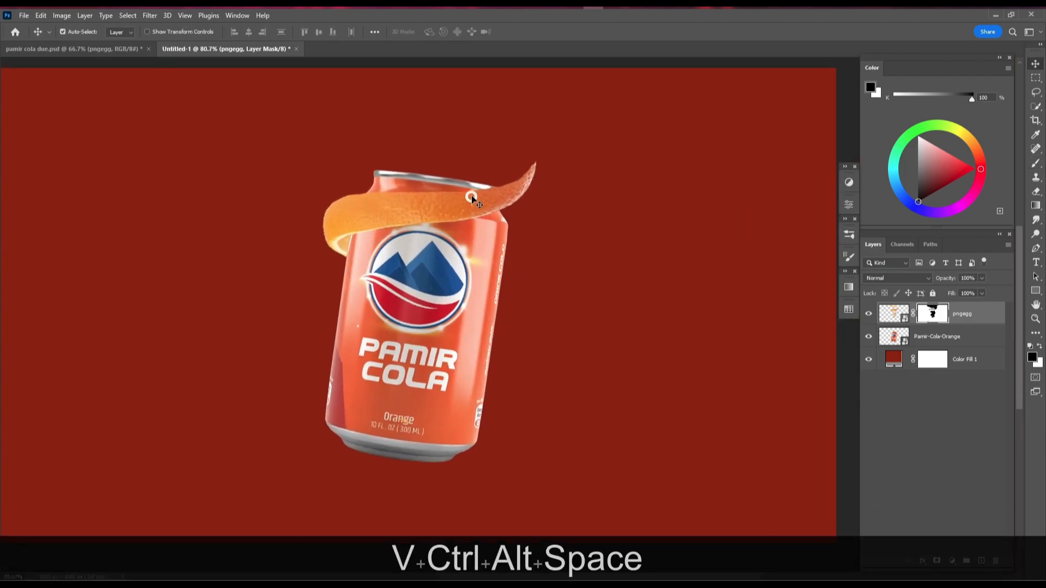
key(ctrl+j)
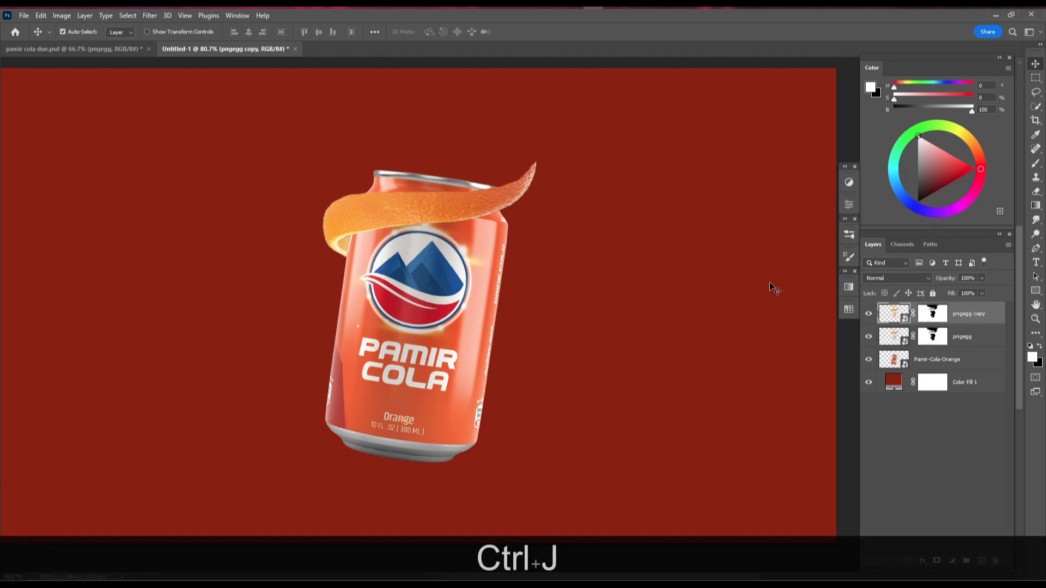
key(ctrl+t)
scroll(480, 165, down, 1)
drag(480, 188, 478, 306)
drag(577, 145, 443, 492)
drag(426, 341, 436, 406)
scroll(472, 341, up, 3)
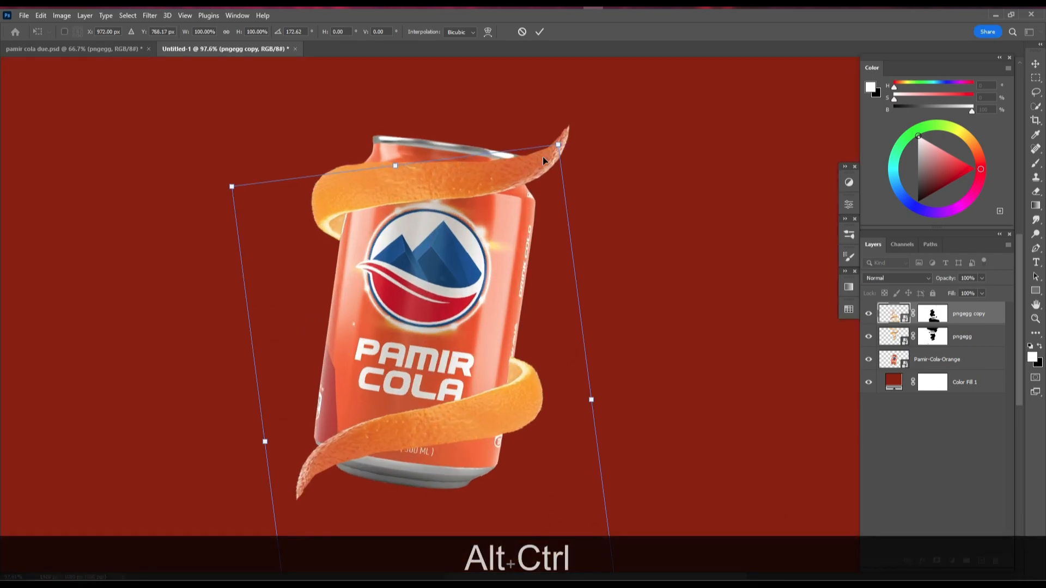
- Enlarge the peel copy and fine-tune its rotation and position so it wraps around the can's lower half
drag(558, 145, 577, 108)
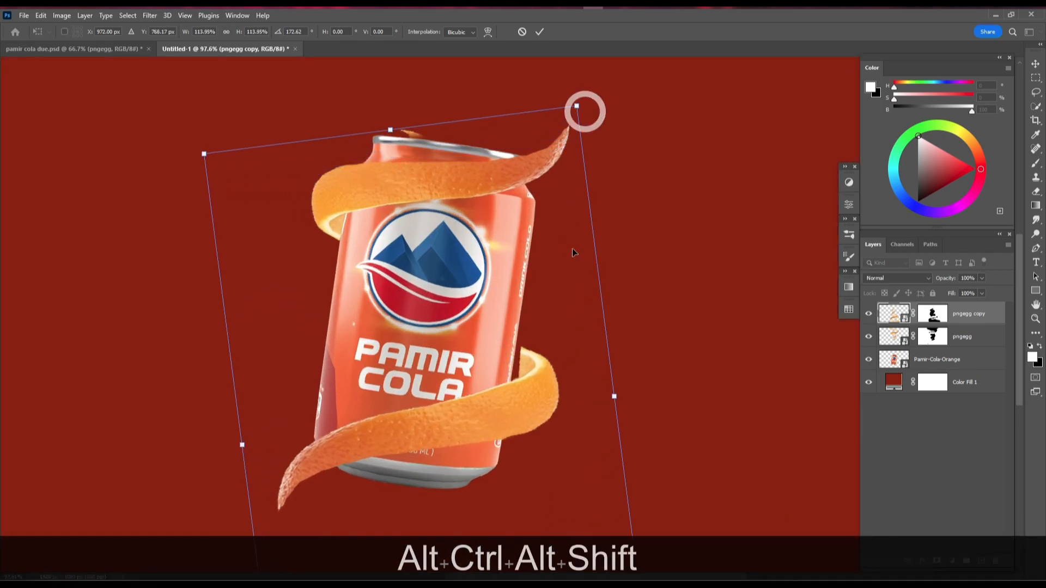
scroll(553, 293, down, 3)
drag(533, 394, 520, 403)
drag(612, 136, 638, 156)
drag(536, 370, 535, 357)
drag(612, 146, 591, 112)
drag(551, 359, 553, 358)
drag(602, 123, 622, 136)
scroll(526, 279, up, 3)
scroll(522, 294, up, 3)
key(Return)
- Refine the peel copy's mask with black and white brush strokes where it curls behind the can's right edge
click(932, 314)
key(b)
scroll(534, 382, up, 3)
scroll(512, 344, up, 4)
key(bracketleft)
key(bracketleft)
drag(511, 347, 498, 387)
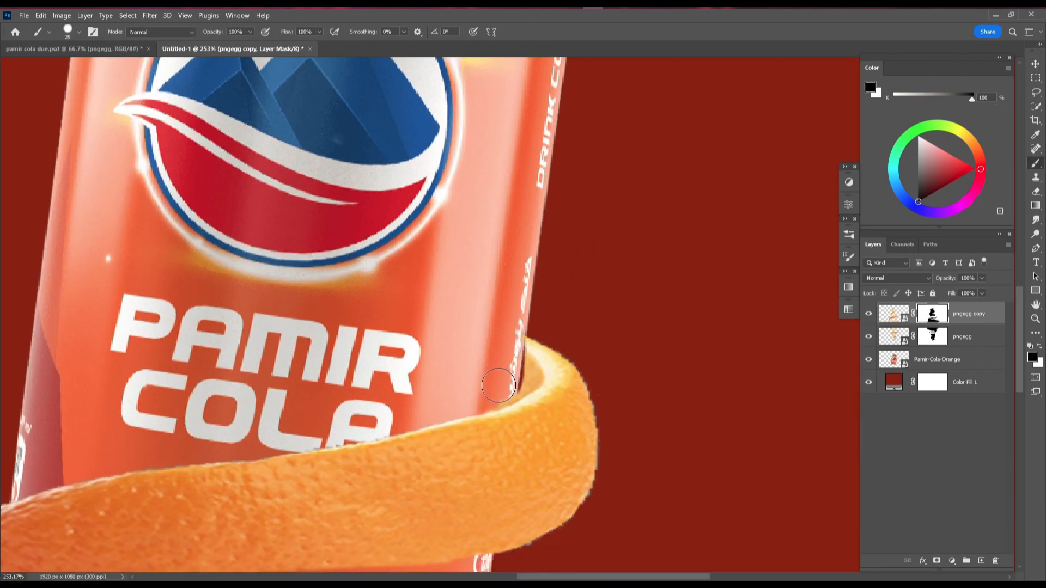
scroll(498, 387, up, 2)
key(x)
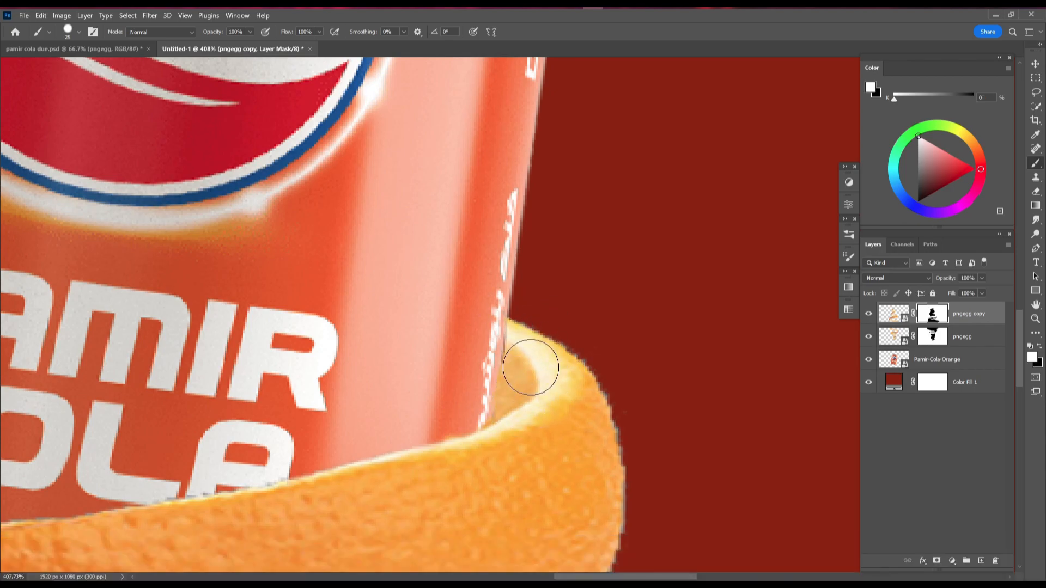
scroll(535, 351, down, 7)
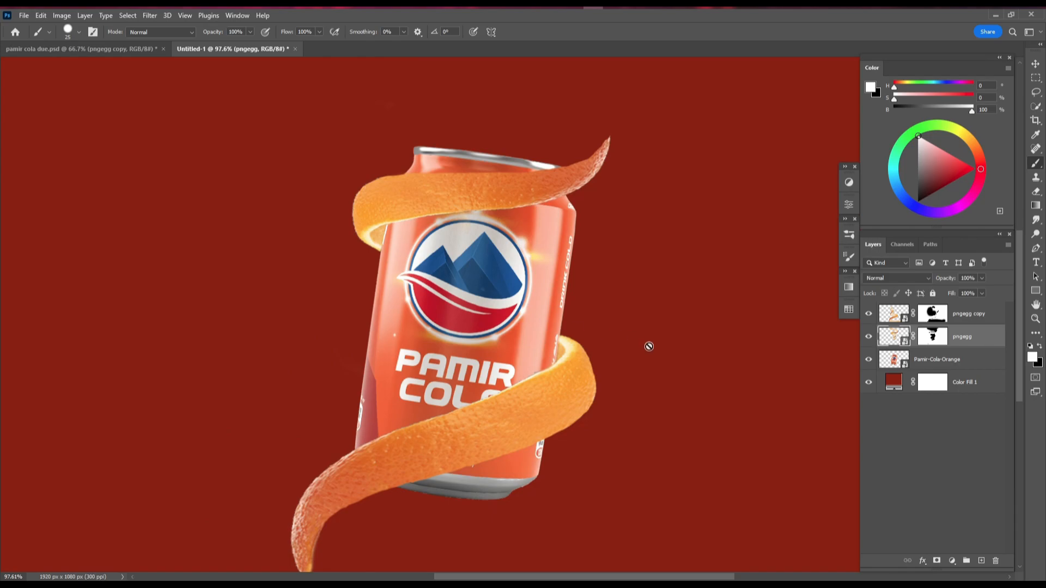
ctrl+alt+click(546, 375)
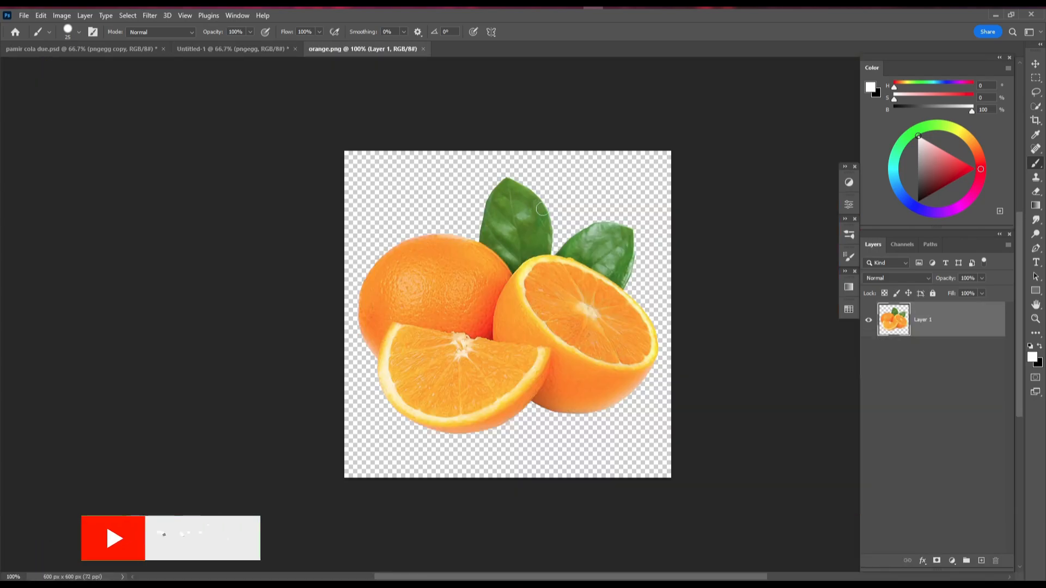
- Select the front orange wedge, including its rind, with the Quick Selection tool in orange.png
scroll(652, 294, up, 2)
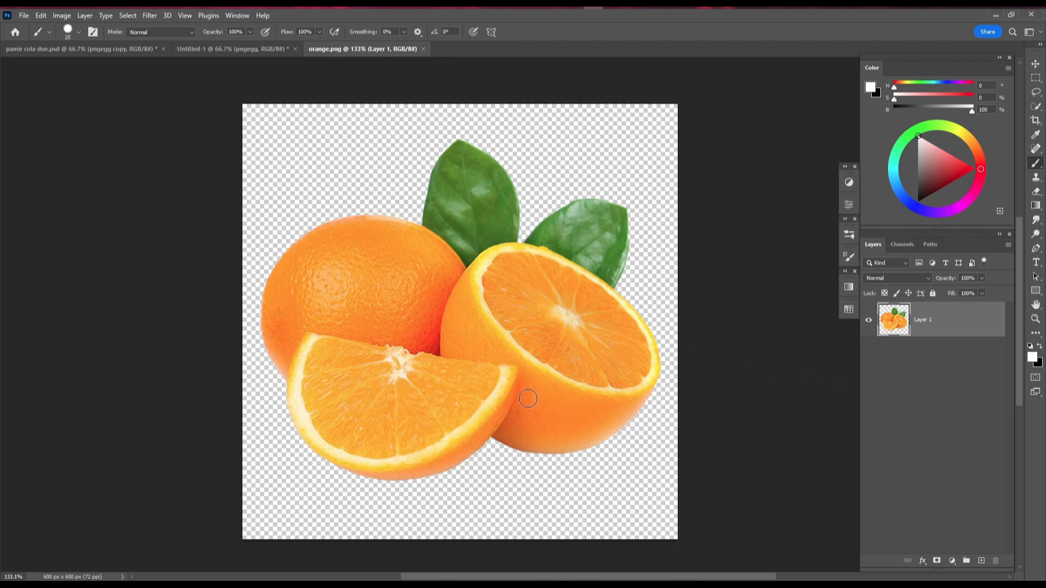
scroll(443, 378, up, 2)
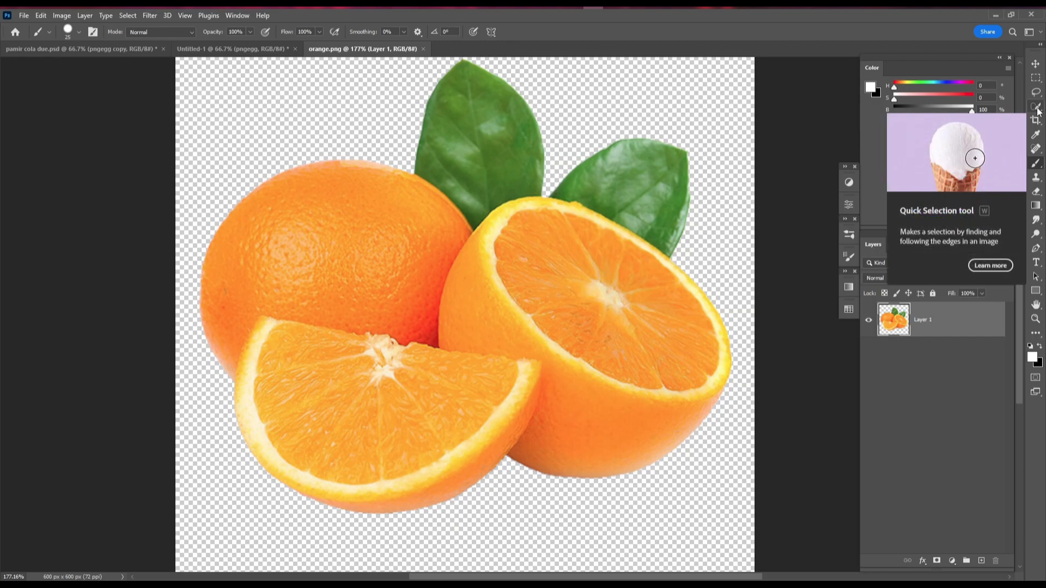
click(1036, 107)
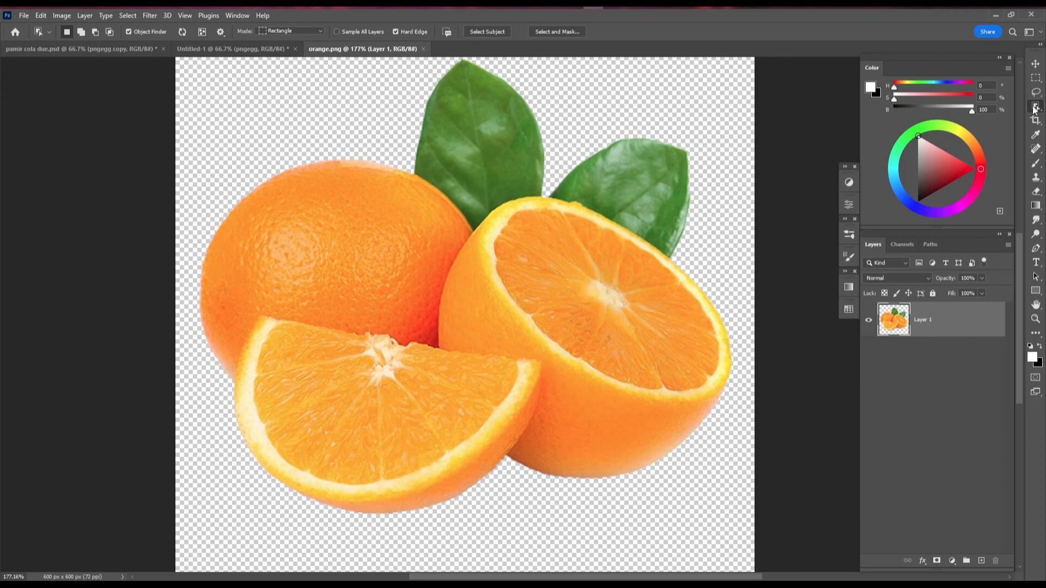
right_click(1034, 109)
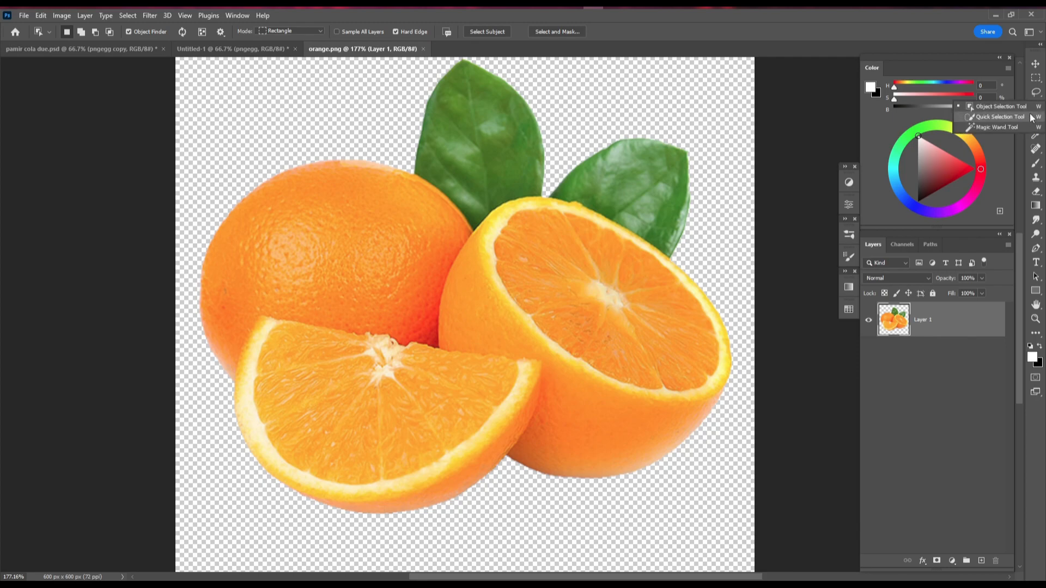
click(1001, 116)
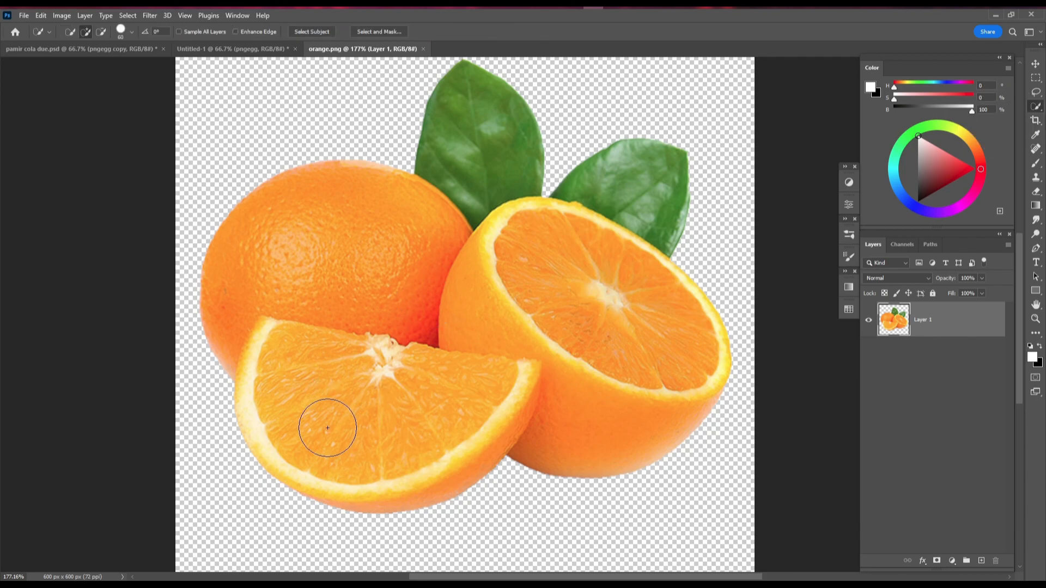
mouse_move(401, 415)
mouse_down()
mouse_move(322, 369)
mouse_move(358, 368)
mouse_up()
drag(283, 354, 273, 399)
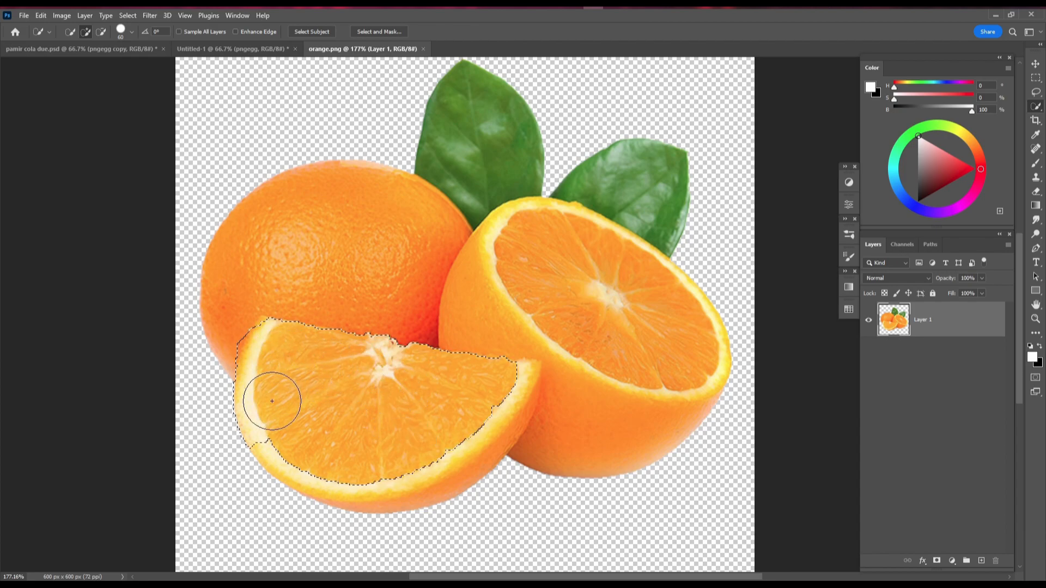
mouse_move(298, 456)
mouse_down()
mouse_move(392, 478)
mouse_move(429, 468)
mouse_move(535, 367)
mouse_move(534, 386)
mouse_move(509, 380)
mouse_up()
- Refine the wedge selection with a smaller brush, adding its missing right tip and subtracting the spill beside its upper-left corner
scroll(509, 388, up, 3)
key(bracketleft)
key(bracketleft)
key(bracketleft)
key(bracketleft)
key(ctrl+z)
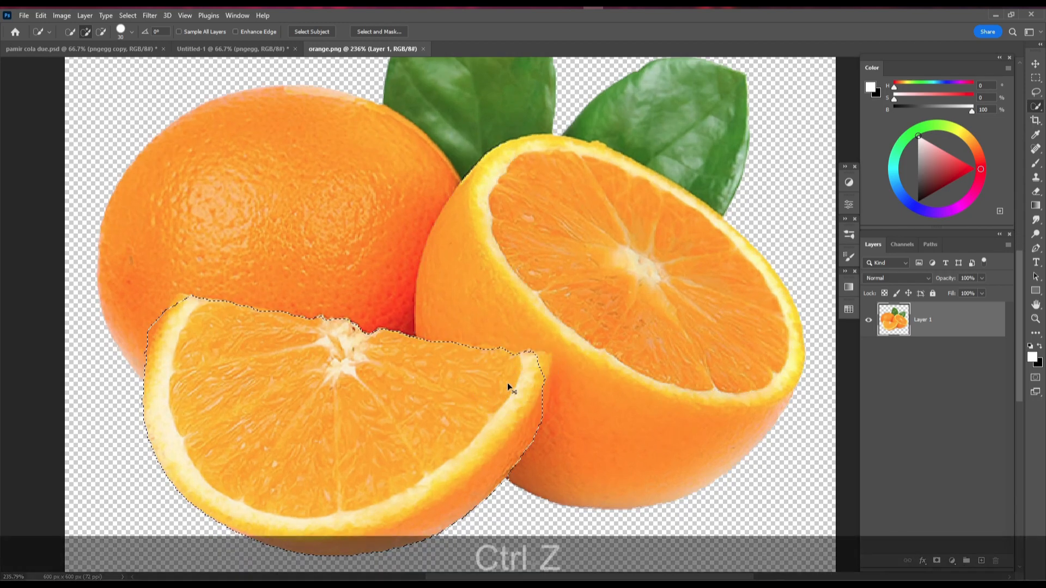
click(528, 380)
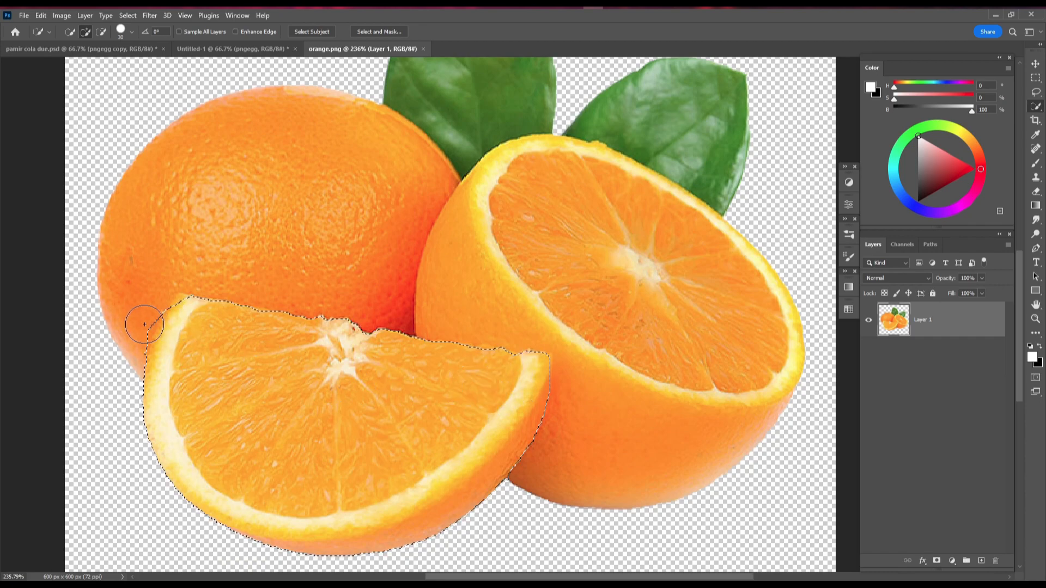
key(alt)
drag(132, 314, 130, 335)
key([)
key([)
click(133, 311)
drag(337, 272, 311, 433)
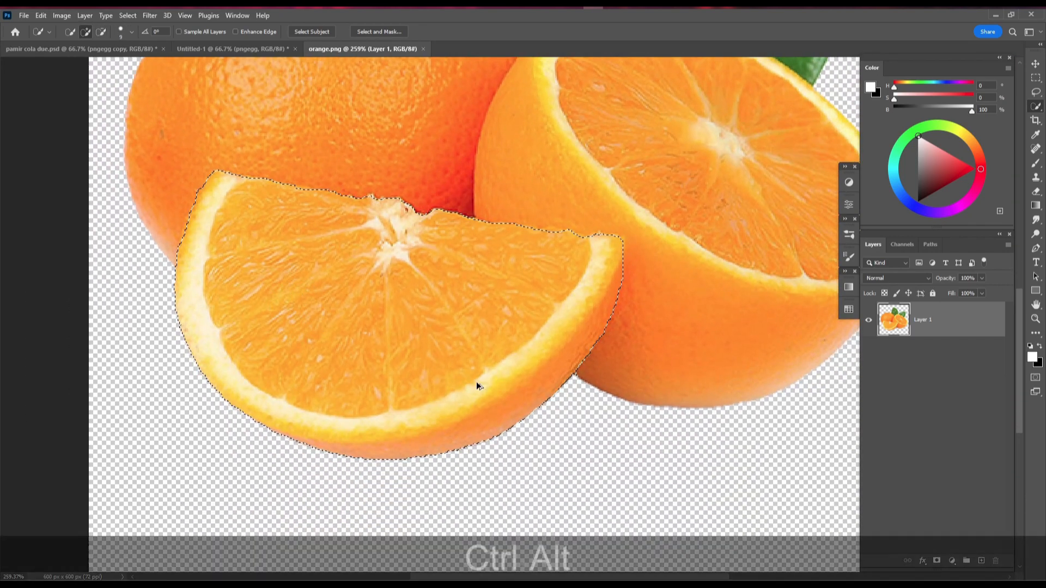
- Copy the selected orange wedge onto its own layer and toggle the original fruit layer's visibility
scroll(477, 383, down, 2)
drag(550, 182, 495, 227)
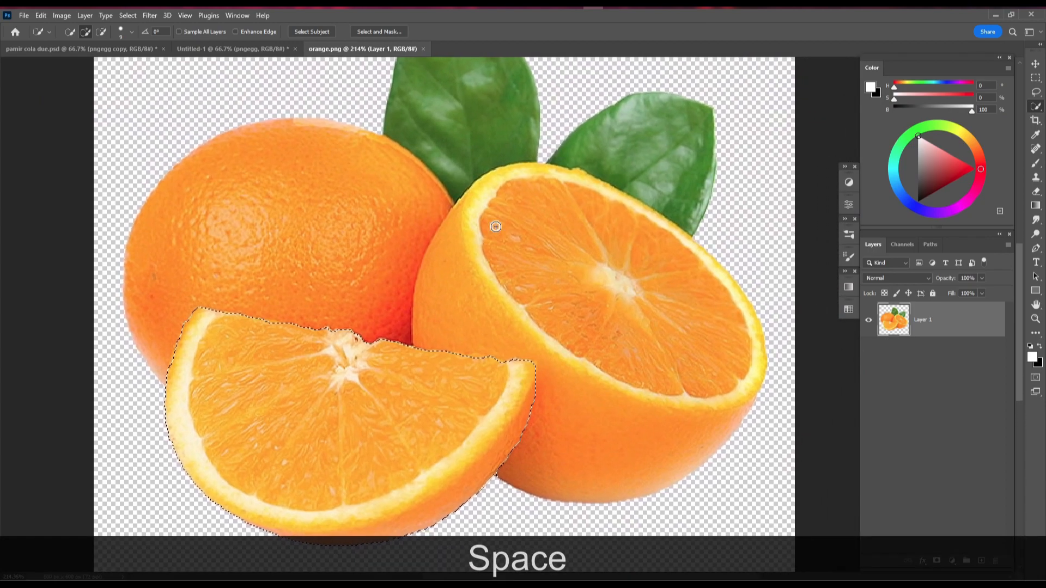
key(ctrl+j)
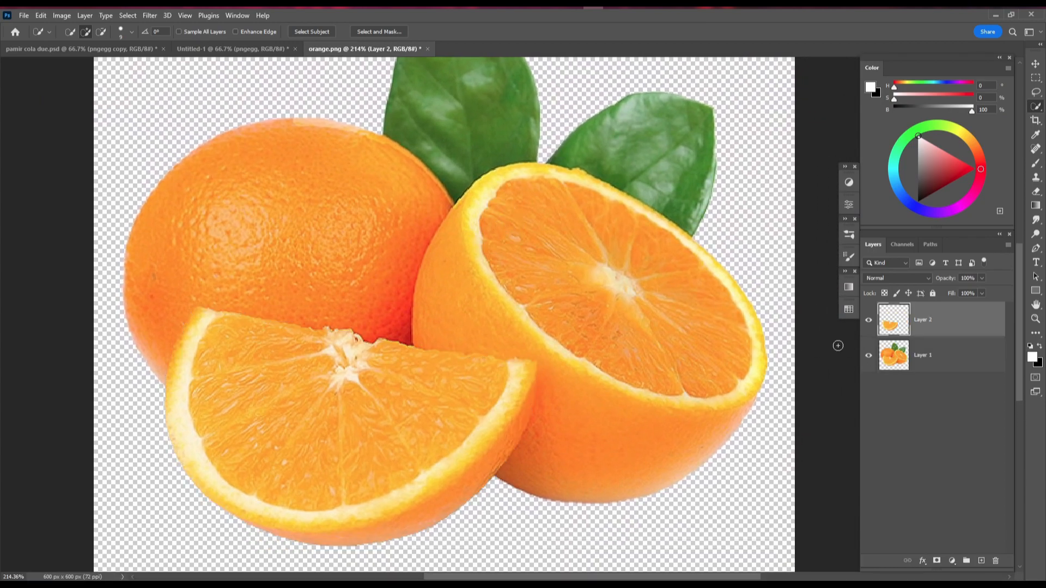
click(869, 356)
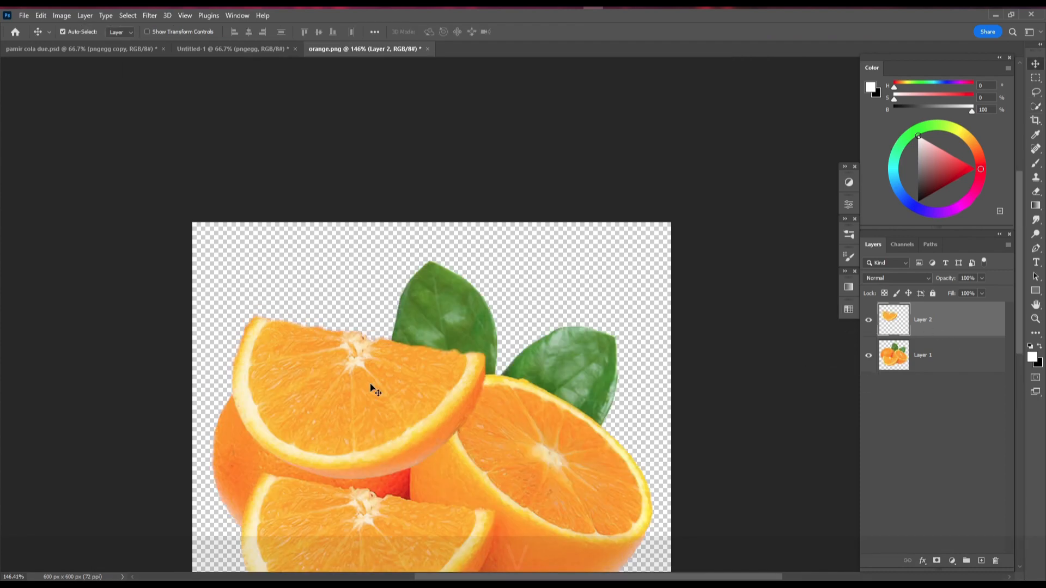
- Move the cut-out wedge into the Untitled-1 composition, scale it down, rotate it and position it near the can
key(v)
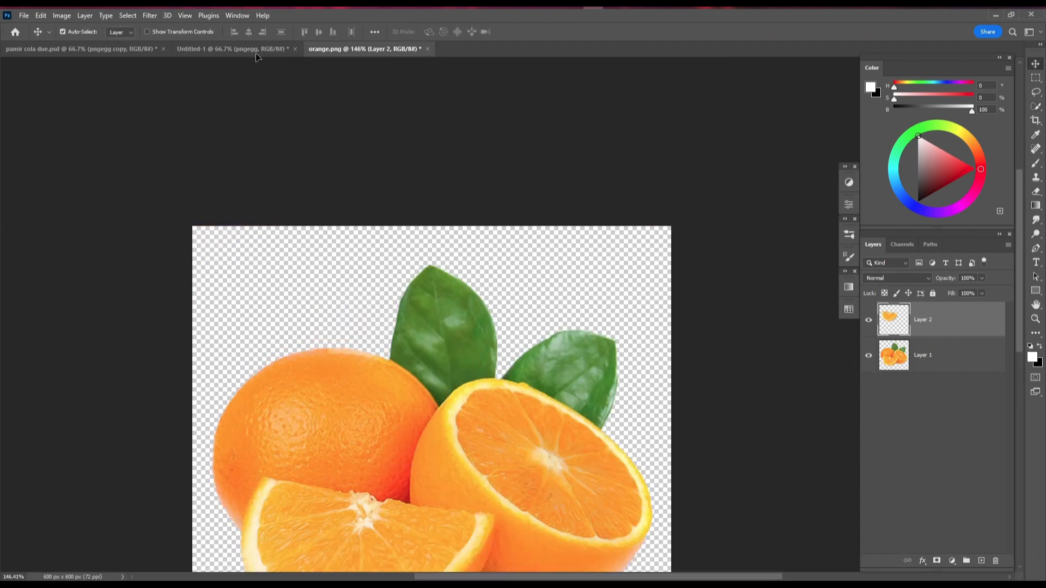
click(256, 53)
drag(433, 329, 633, 272)
key(ctrl+t)
drag(743, 212, 630, 347)
drag(694, 322, 719, 327)
drag(628, 314, 583, 277)
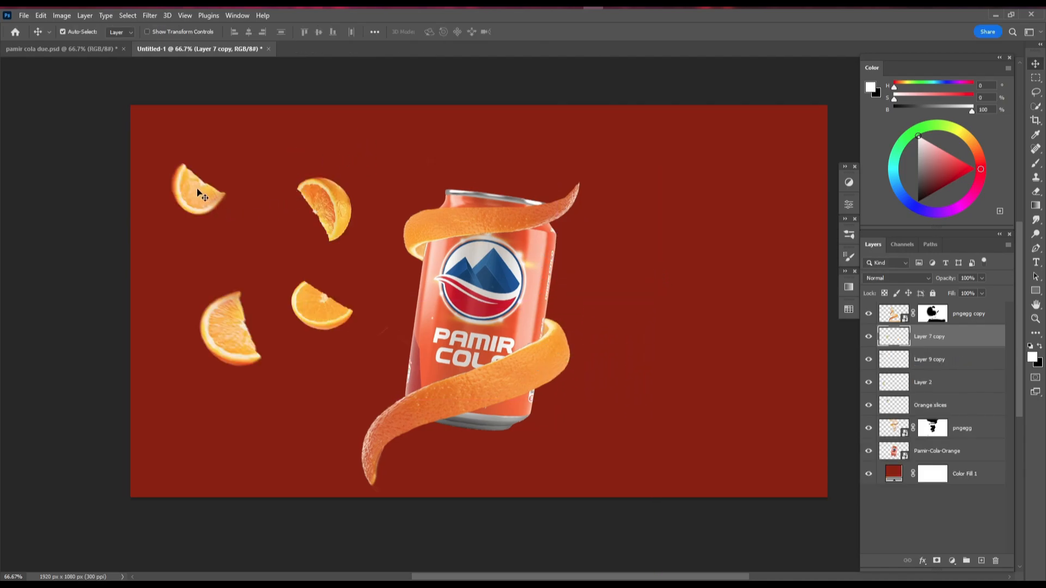
- Arrange the four orange slices around the can, one near each of its upper and lower corners
drag(202, 195, 237, 220)
drag(240, 333, 256, 279)
drag(326, 204, 573, 213)
drag(348, 315, 571, 385)
drag(240, 215, 409, 186)
drag(225, 290, 361, 405)
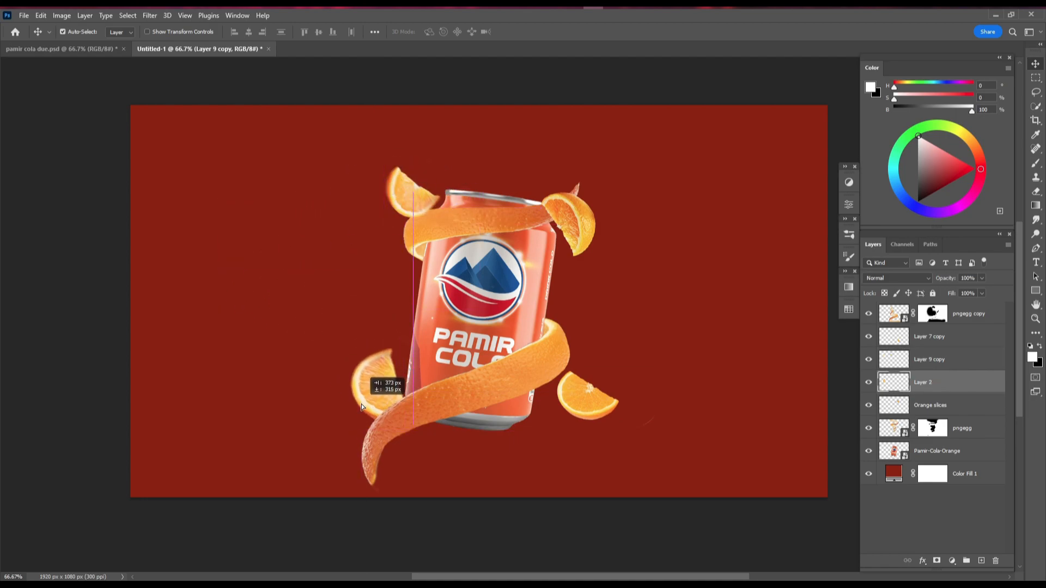
click(390, 189)
drag(564, 214, 576, 221)
drag(585, 400, 585, 403)
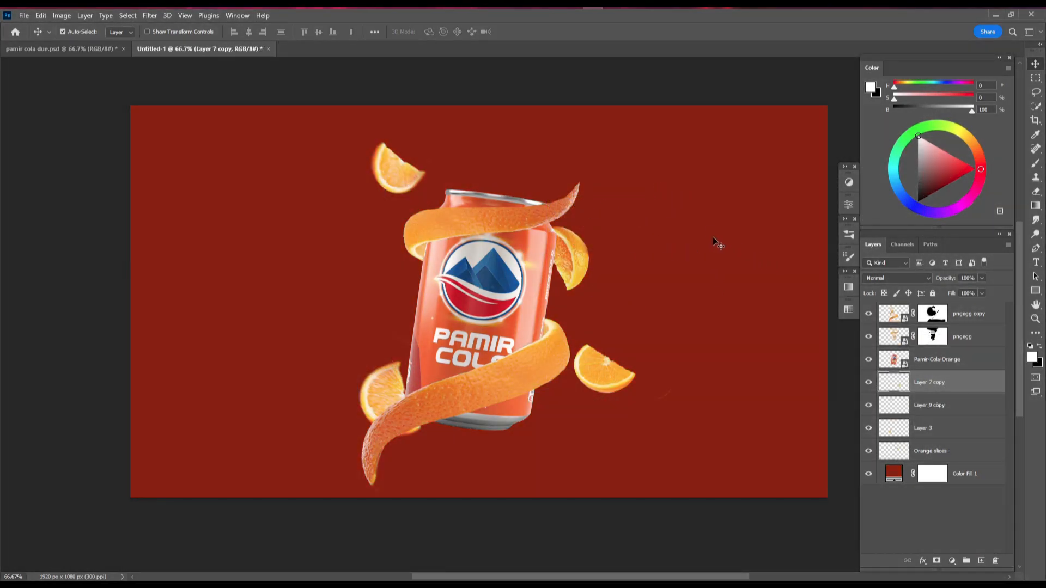
- Place the shutterstock_556766965 water splash, bring its layer to the top of the stack and set its blend mode to Screen
key(ctrl+alt+space)
drag(635, 251, 536, 247)
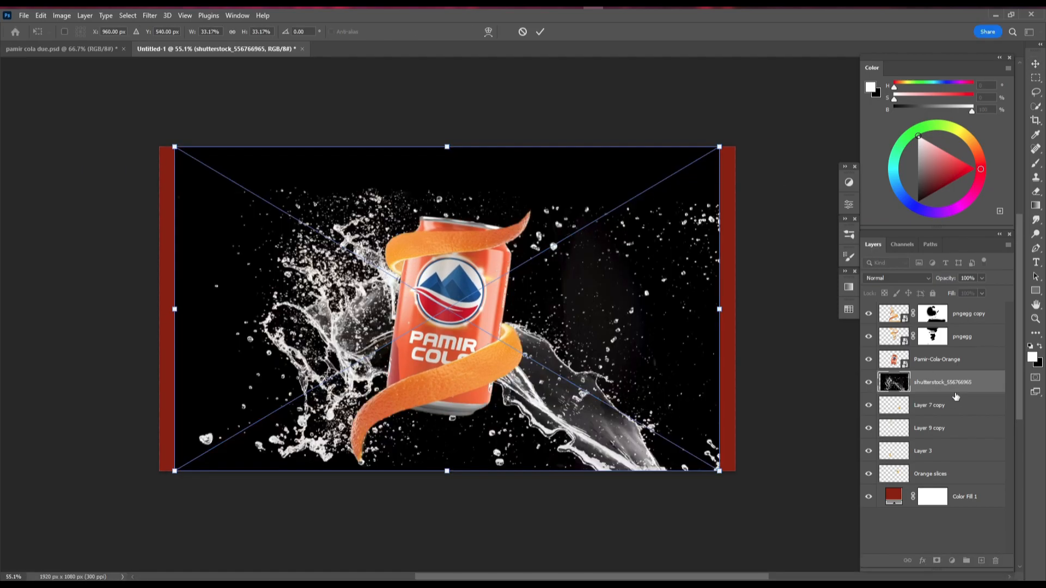
key(Return)
drag(956, 388, 962, 305)
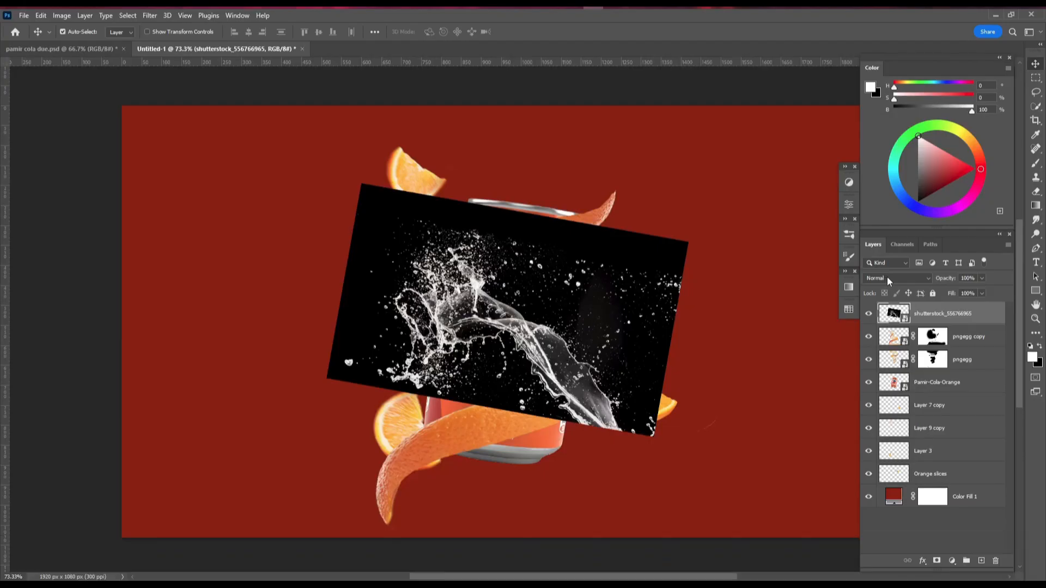
click(887, 278)
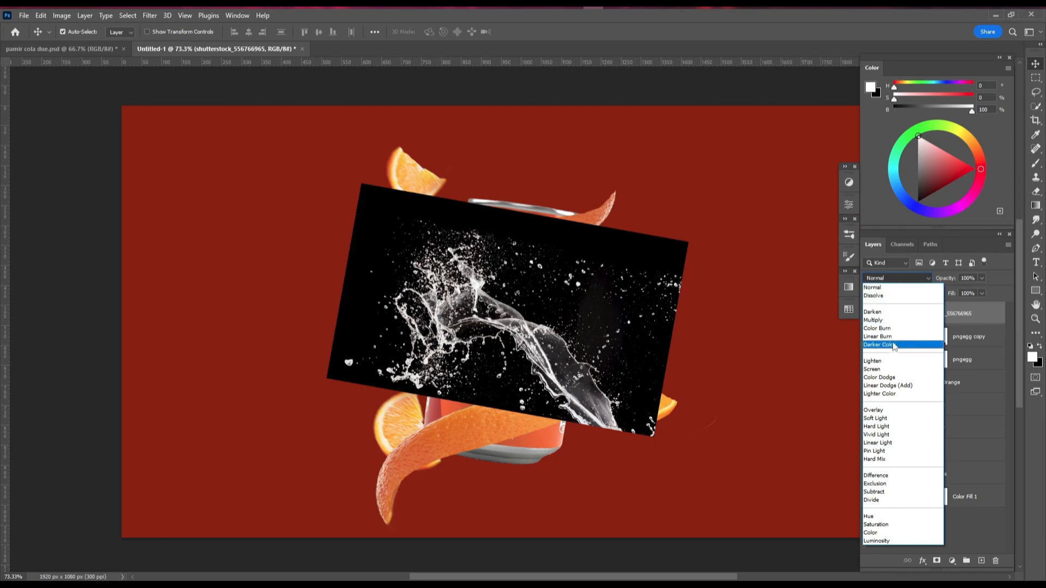
click(878, 370)
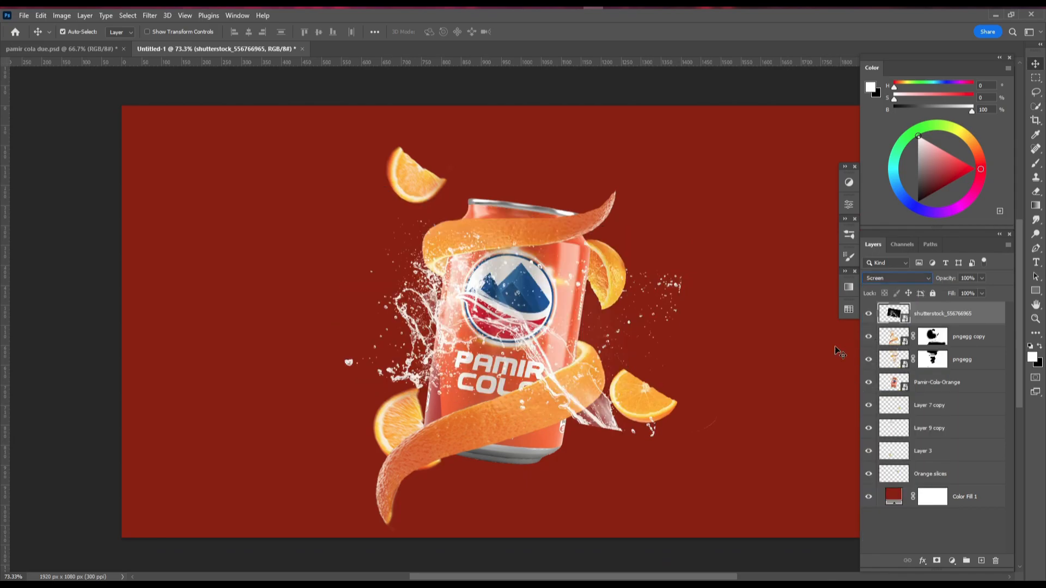
- Move the splash layer beneath the can layer and rotate it to about 21.7° so it bursts from the can's upper left
drag(975, 318, 962, 397)
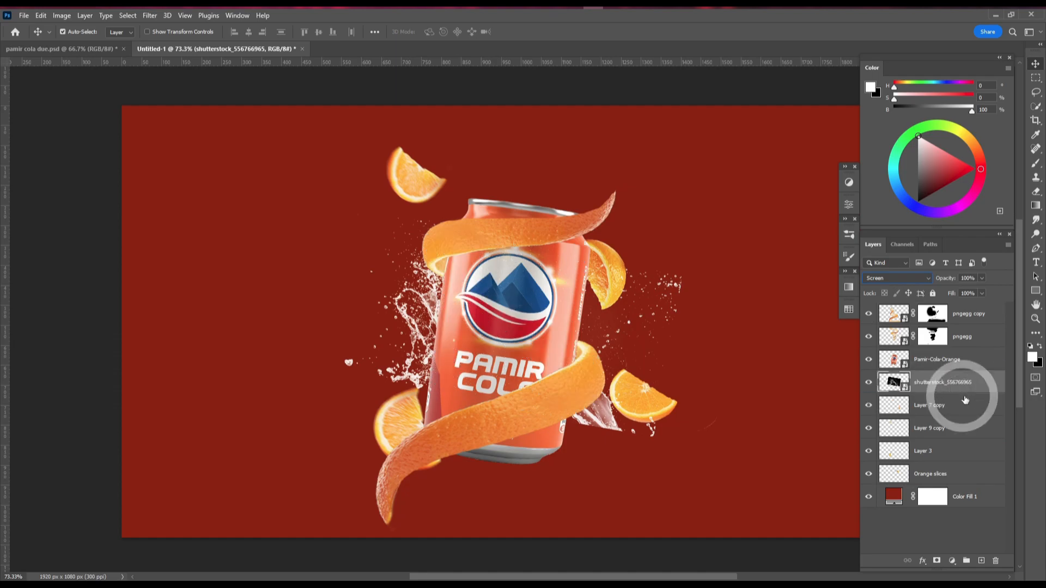
key(ctrl+t)
drag(649, 272, 759, 185)
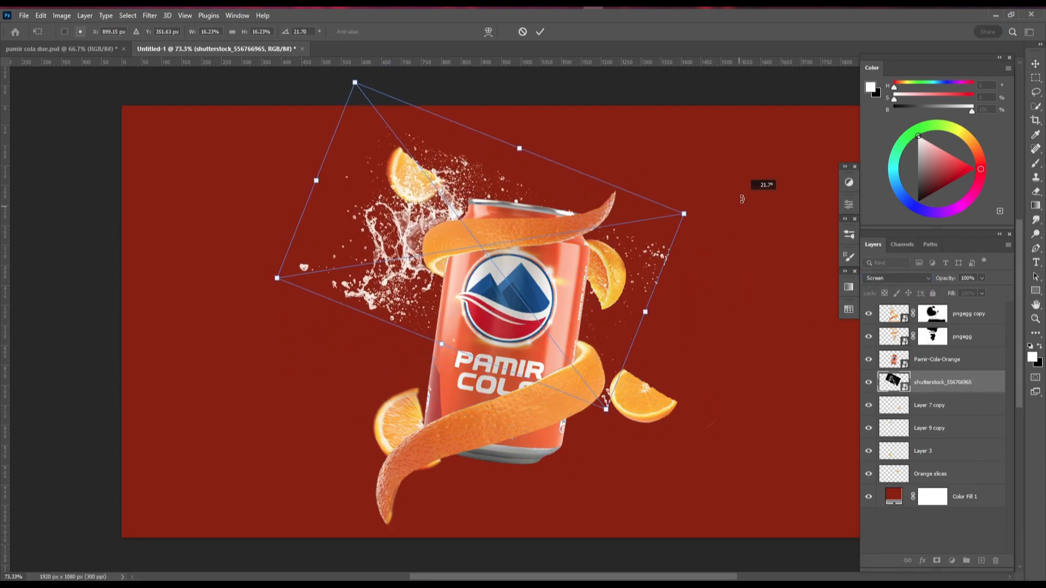
- Move the Layer 7 copy, Layer 9 copy and Layer 3 slices together above the can layer
click(948, 363)
click(917, 404)
ctrl+shift+click(941, 475)
click(948, 404)
shift+click(953, 450)
click(944, 388)
click(961, 454)
shift+click(952, 408)
drag(953, 452, 933, 354)
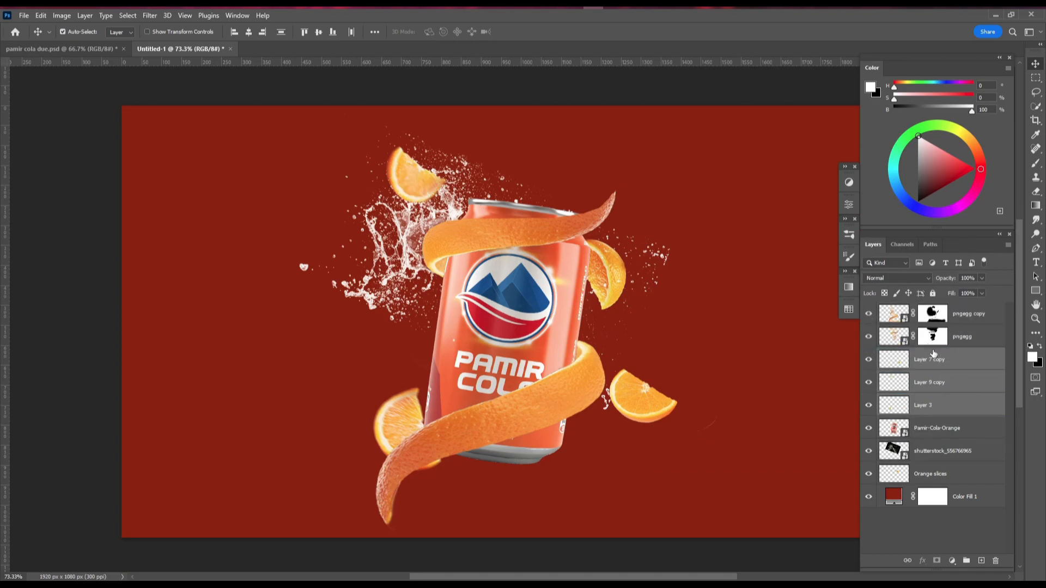
- Add a layer mask to the splash and paint black over the stray droplets to the right of the can
scroll(569, 211, up, 3)
click(951, 451)
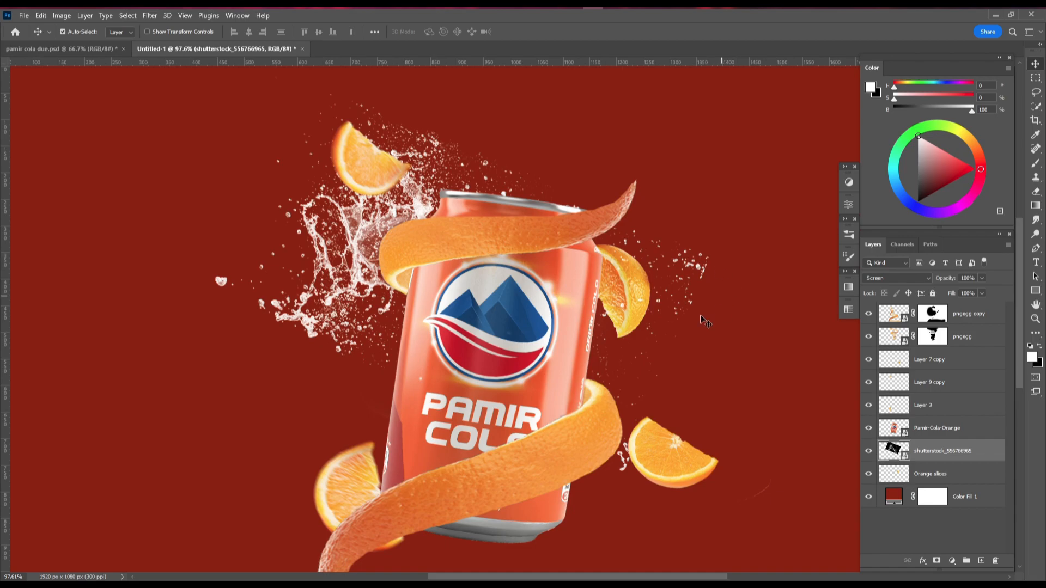
click(936, 561)
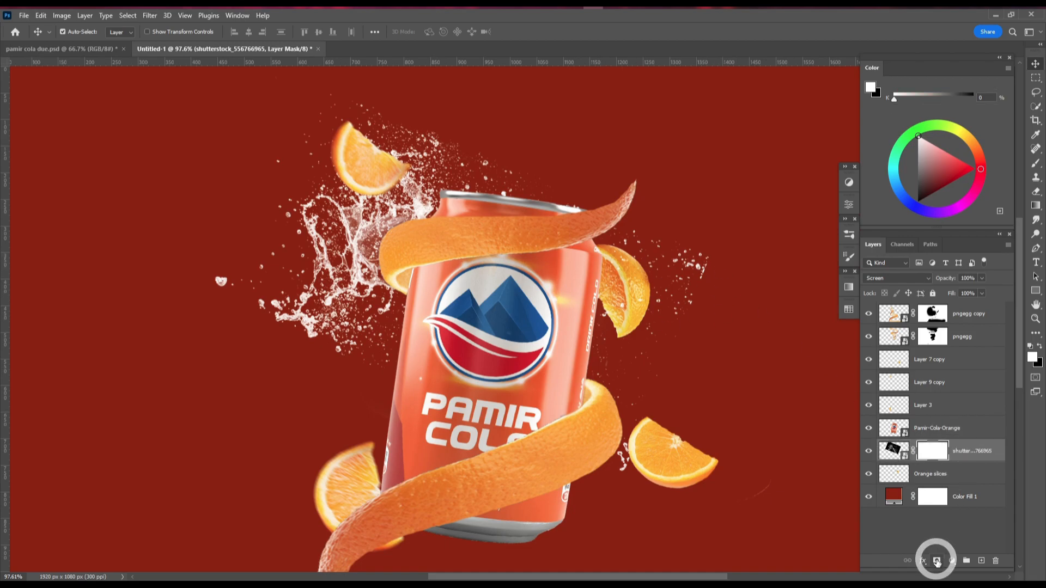
key(b)
key(bracketright)
key(x)
drag(702, 324, 705, 254)
- Set the brush hardness to 100% and mask out more droplets beside the lower-right slice and around the upper-left slice
click(78, 32)
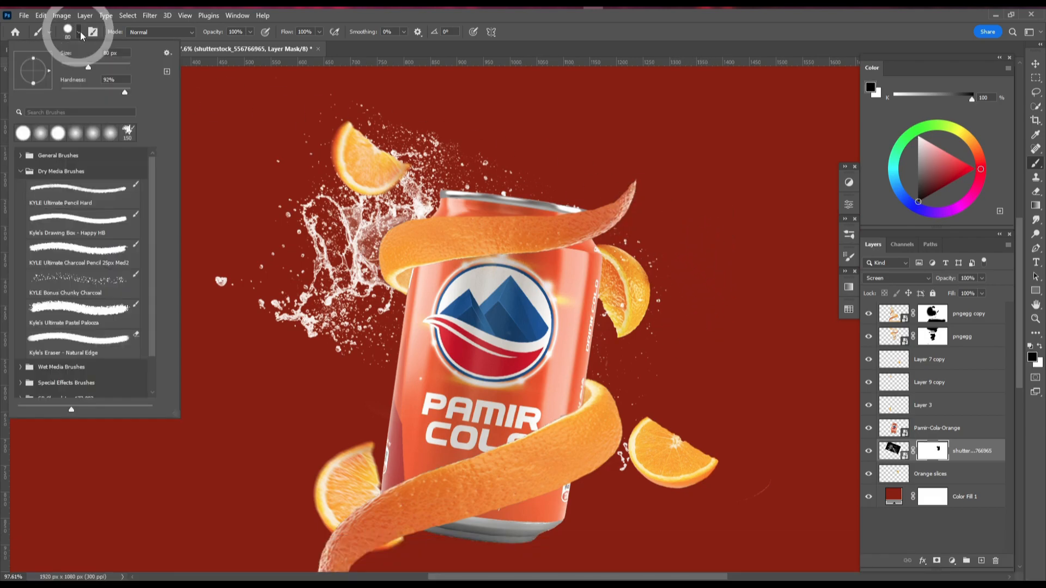
drag(125, 93, 140, 94)
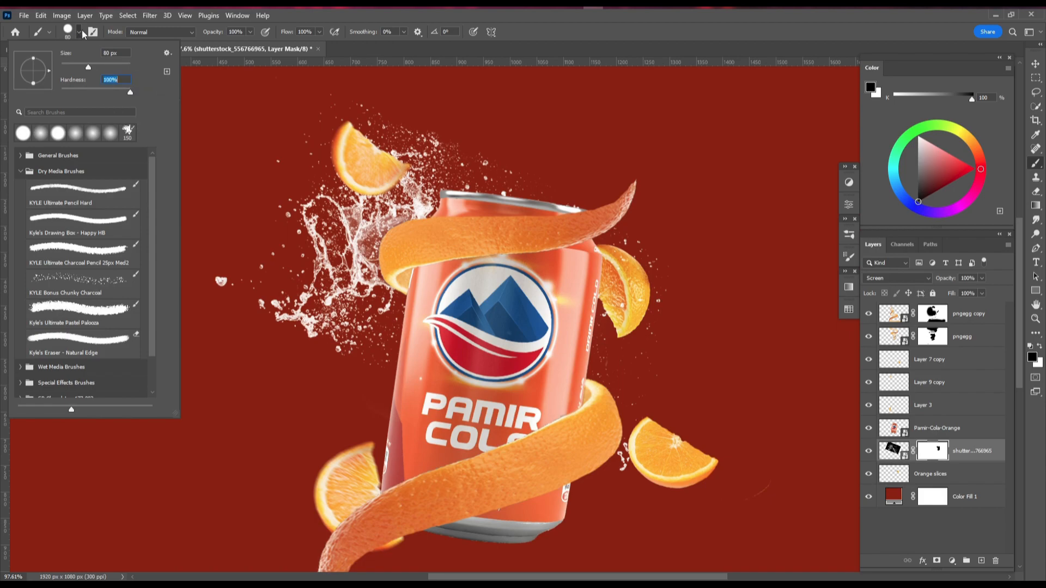
click(81, 32)
drag(651, 467, 605, 368)
drag(356, 96, 293, 124)
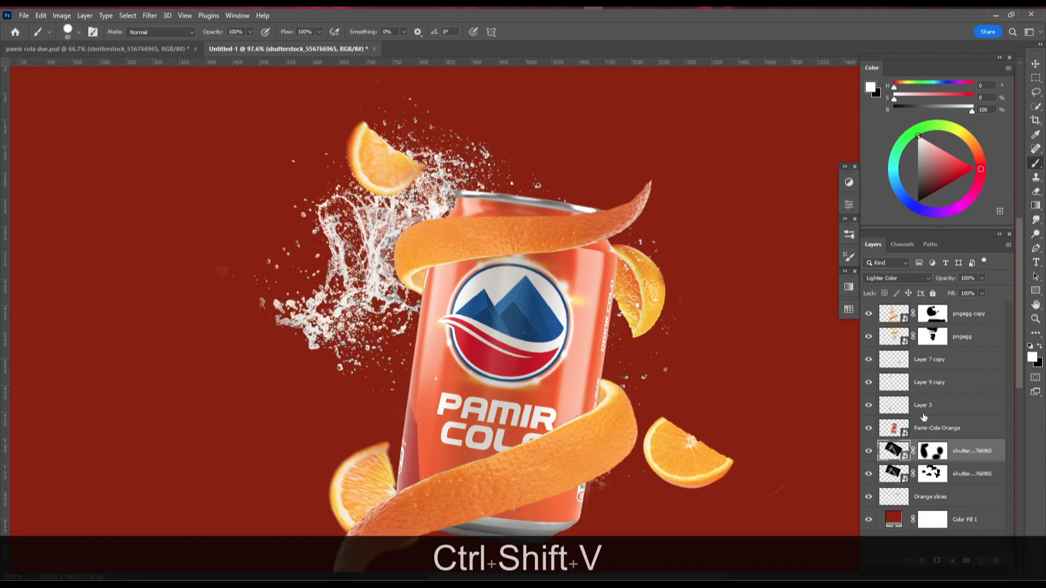
- Delete the lower of the two splash layers and mask the residue at the far left of the remaining splash
drag(972, 474, 995, 561)
scroll(474, 213, down, 3)
mouse_move(467, 211)
mouse_down()
mouse_move(395, 180)
mouse_move(411, 185)
mouse_up()
click(932, 451)
drag(228, 214, 199, 219)
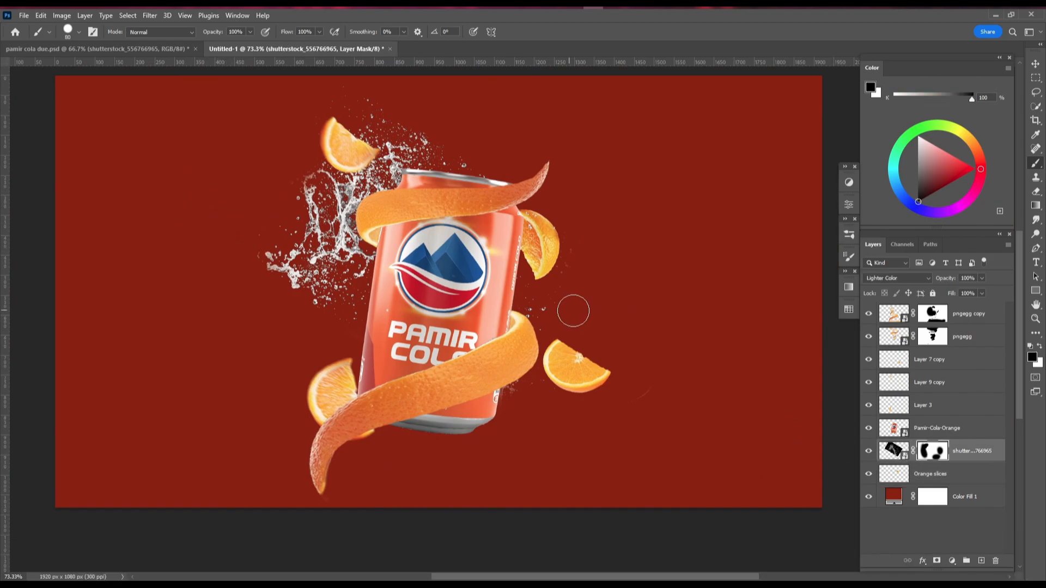
- Paste the masked shutterstock_556766995 splash in place behind the can's lower-right base
scroll(439, 122, up, 2)
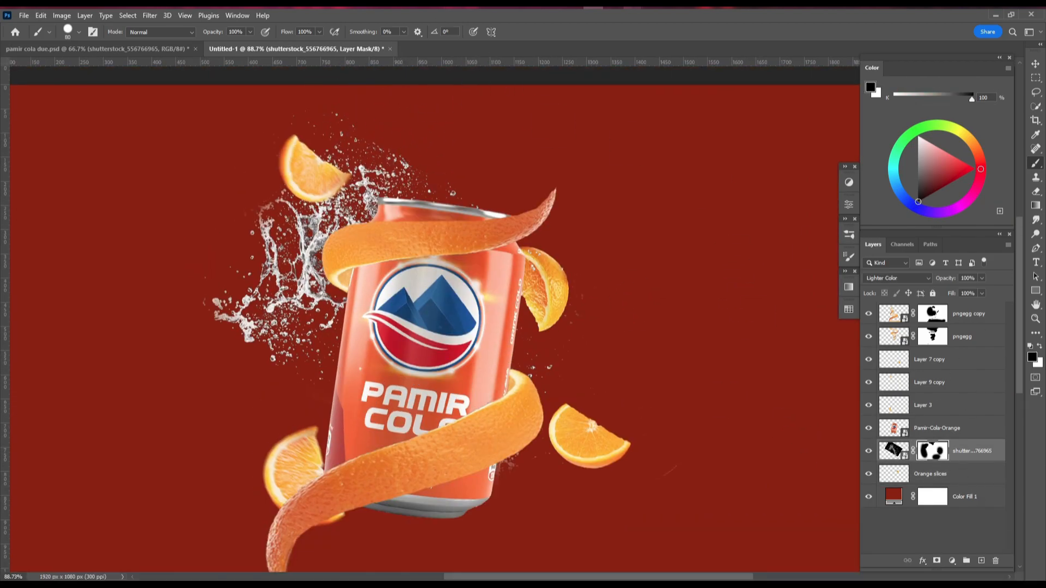
click(604, 57)
key(ctrl+shift+v)
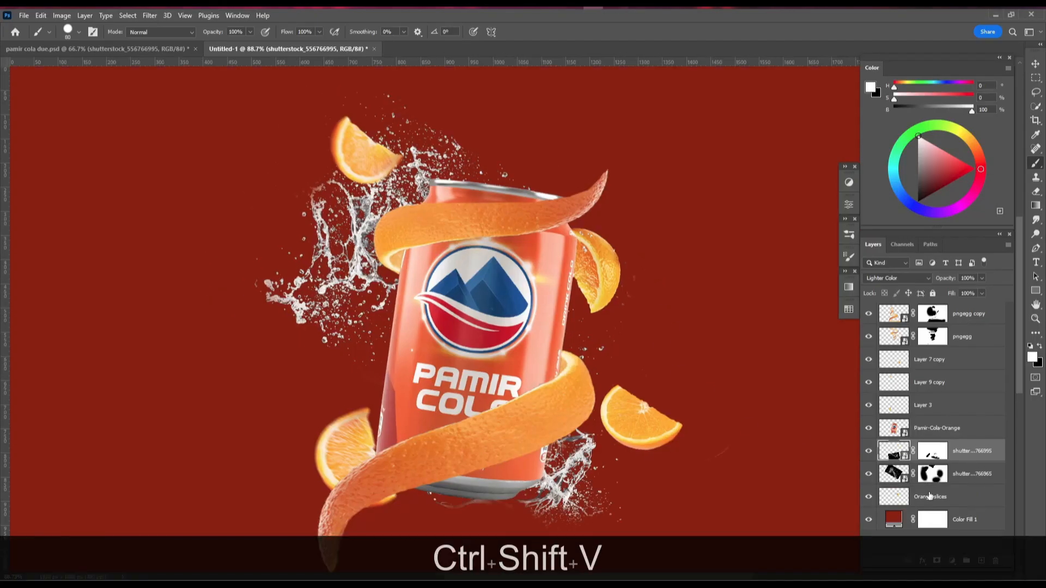
scroll(656, 338, down, 1)
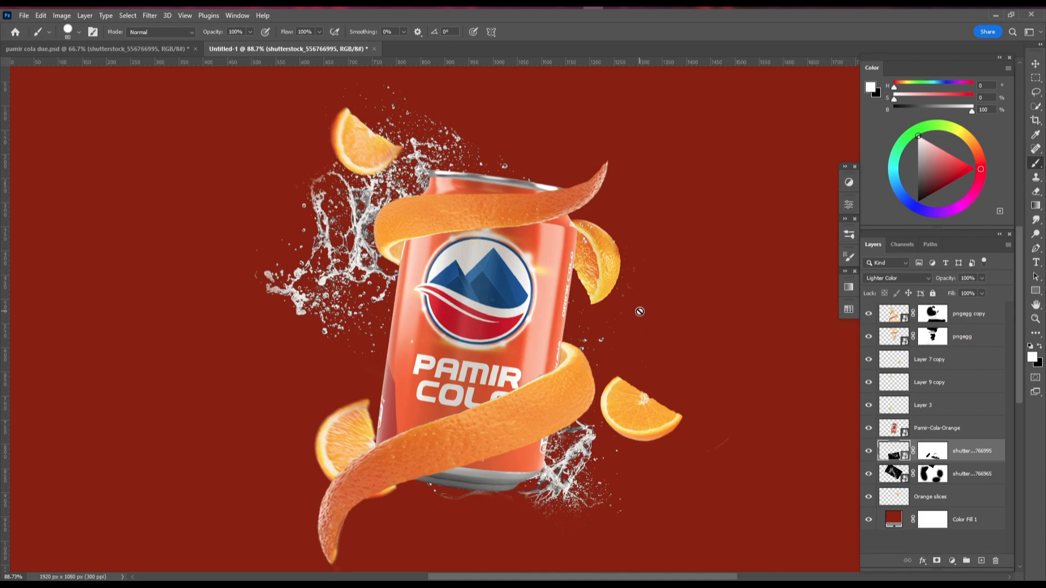
click(584, 470)
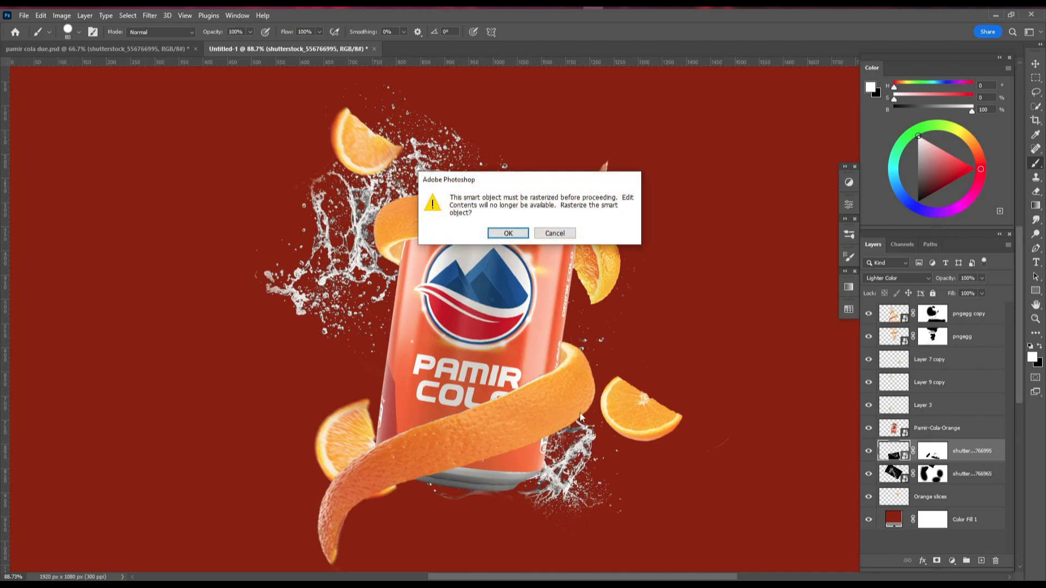
click(554, 234)
key(ctrl+t)
drag(581, 454, 785, 421)
click(522, 33)
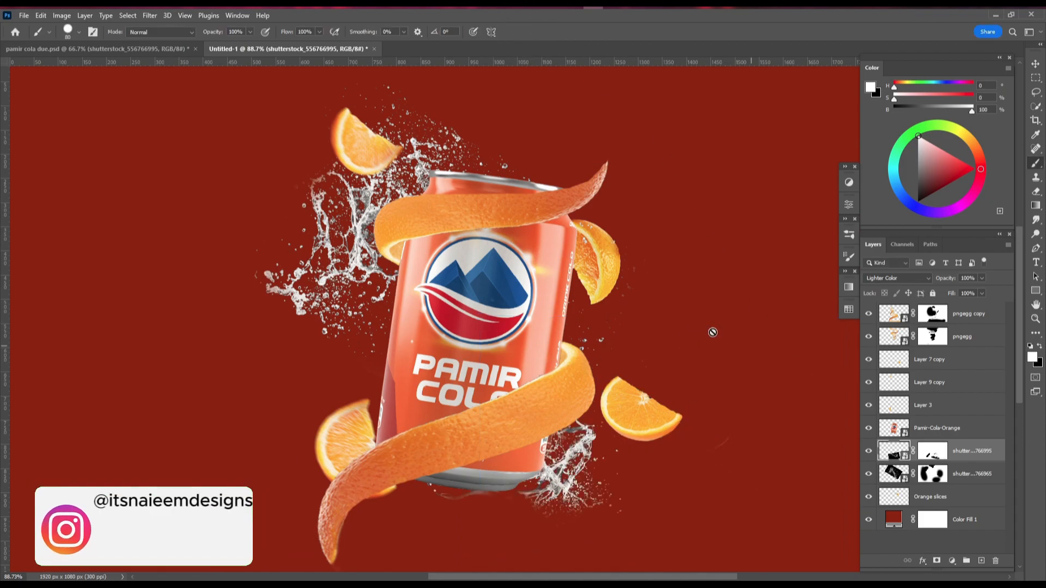
ctrl+alt+click(588, 292)
drag(557, 230, 530, 224)
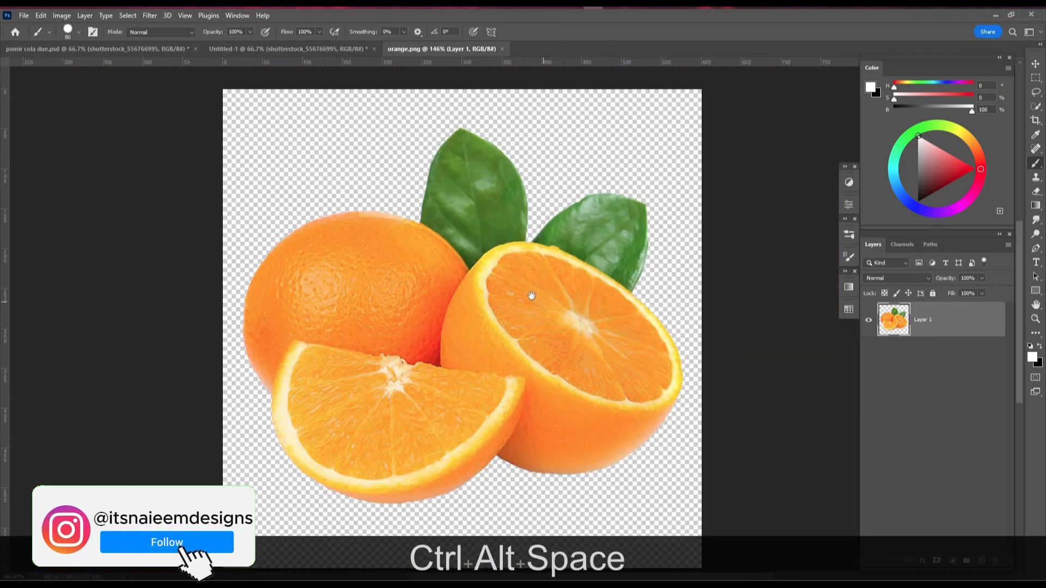
- Quick-select the halved orange and the leaf behind it in orange.png using a 70 px selection brush
scroll(498, 274, down, 2)
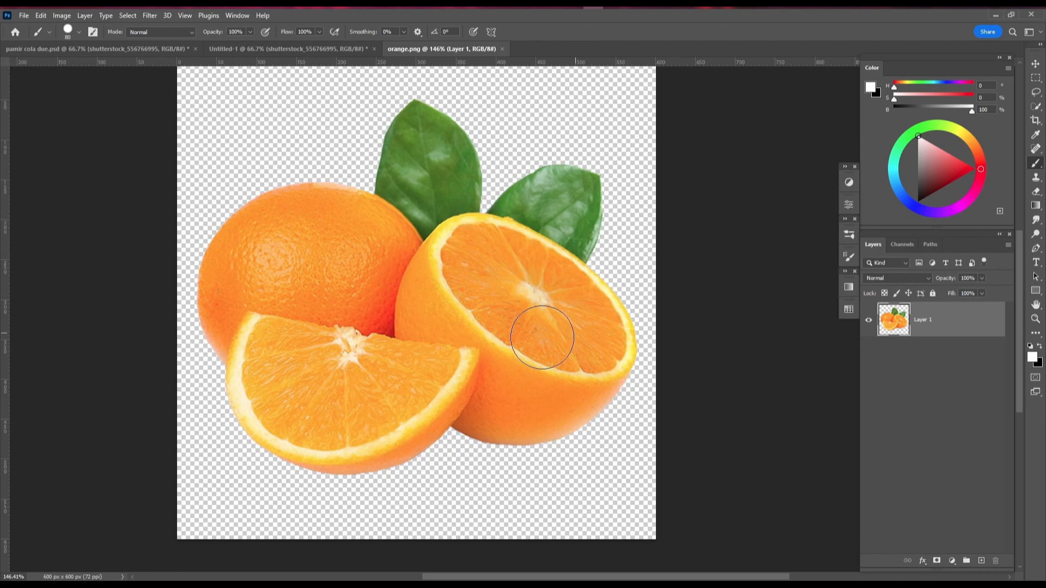
click(1036, 106)
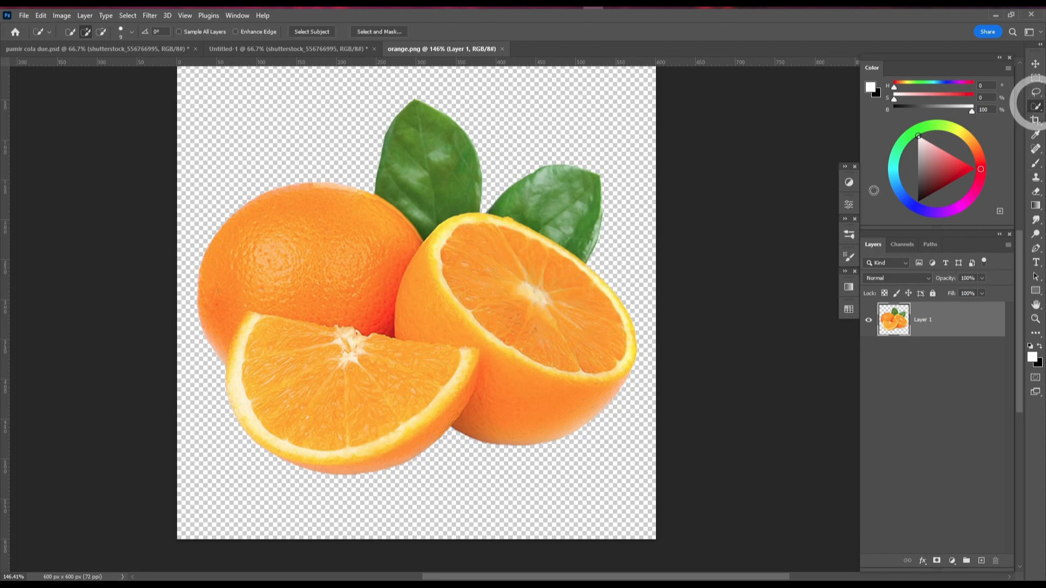
key(bracketright)
key(bracketright)
key(bracketright)
key(bracketright)
key(bracketright)
key(bracketright)
key(bracketright)
drag(518, 296, 460, 288)
scroll(555, 240, up, 2)
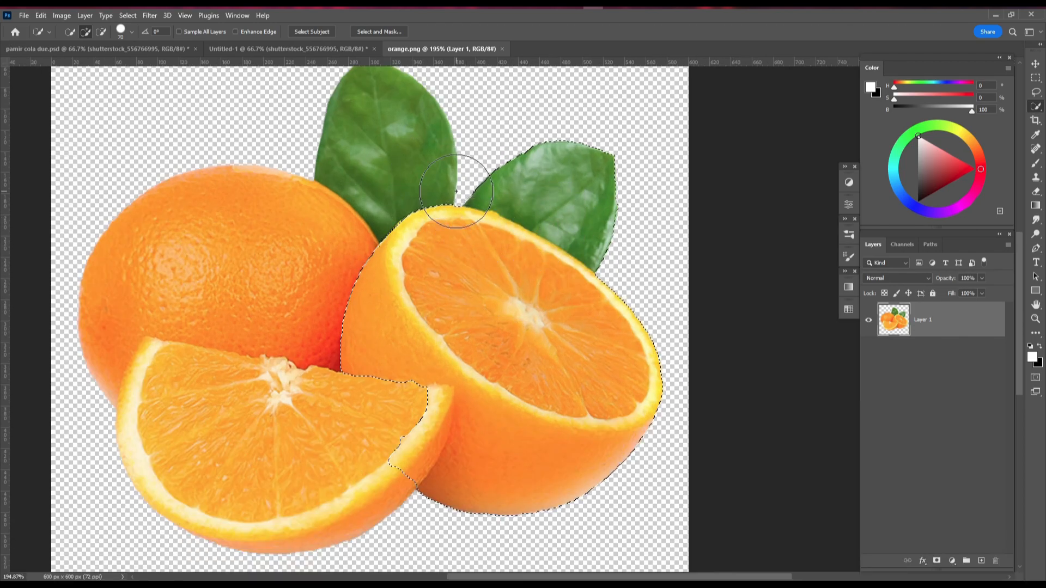
- Adjust the selection edge where the front wedge overlaps the halved orange, using a 45 px selection brush
scroll(558, 281, down, 2)
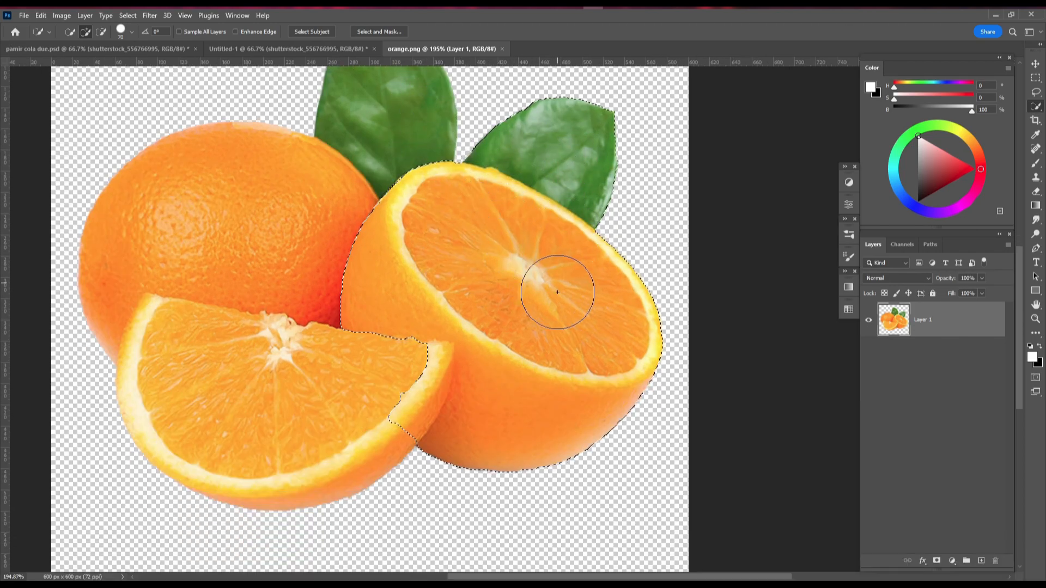
scroll(420, 364, up, 5)
key(bracketleft)
key(bracketleft)
key(bracketleft)
mouse_move(418, 369)
mouse_down()
mouse_move(417, 401)
mouse_move(467, 358)
mouse_up()
mouse_move(237, 338)
mouse_down()
mouse_move(265, 363)
mouse_move(259, 320)
mouse_move(300, 506)
mouse_move(319, 473)
mouse_move(352, 475)
mouse_move(385, 502)
mouse_up()
scroll(370, 313, down, 2)
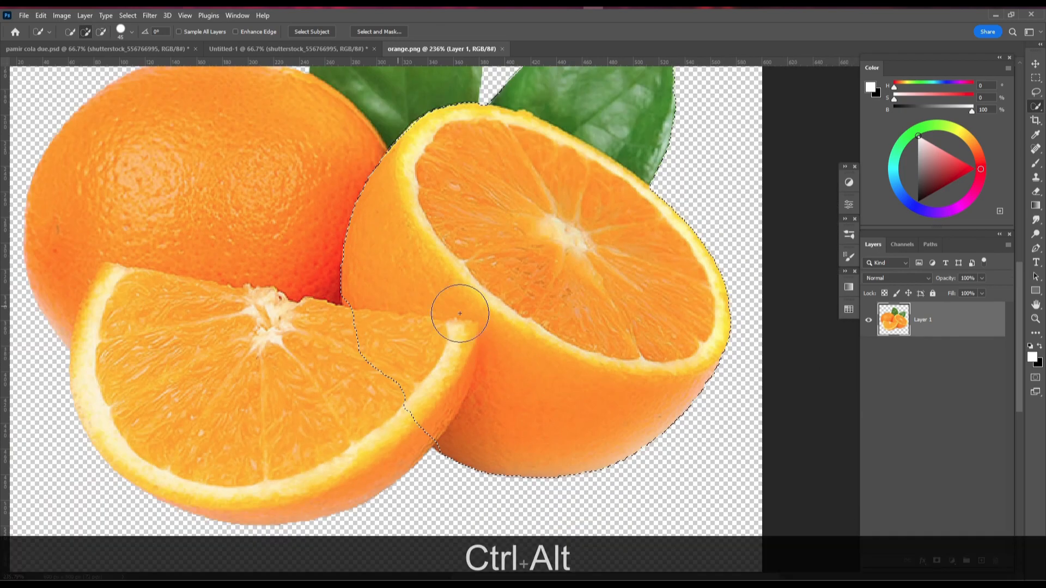
- Copy the selected halved orange to a new layer and bring it into the Untitled-1 document behind the can
scroll(370, 314, down, 3)
key(ctrl+j)
key(v)
drag(536, 242, 661, 259)
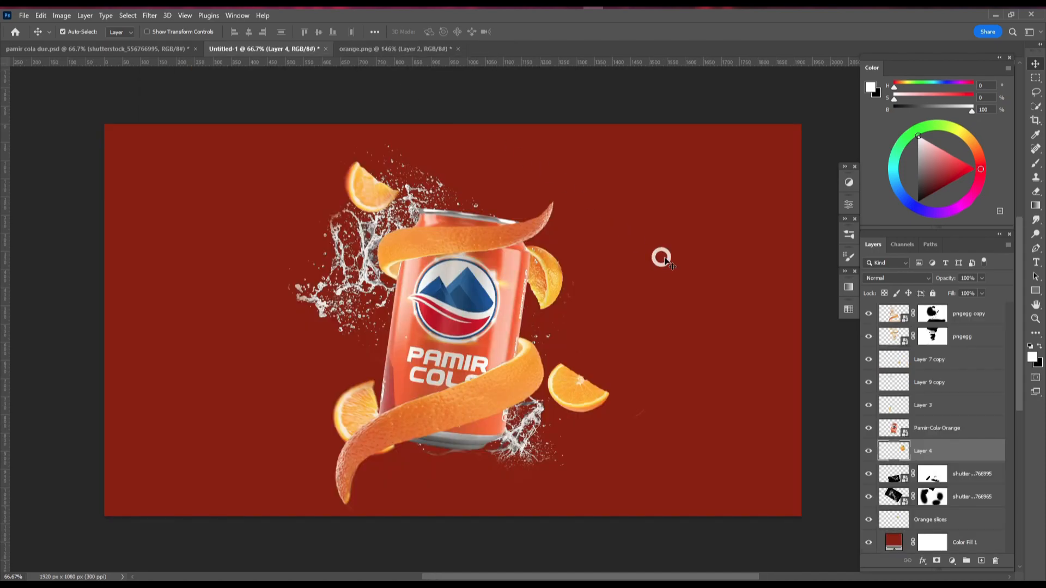
- Rotate the halved orange to about -76.5° and move it into the canvas's lower-right corner
key(ctrl+t)
drag(738, 169, 776, 270)
drag(672, 286, 666, 376)
drag(806, 381, 549, 227)
drag(626, 340, 763, 495)
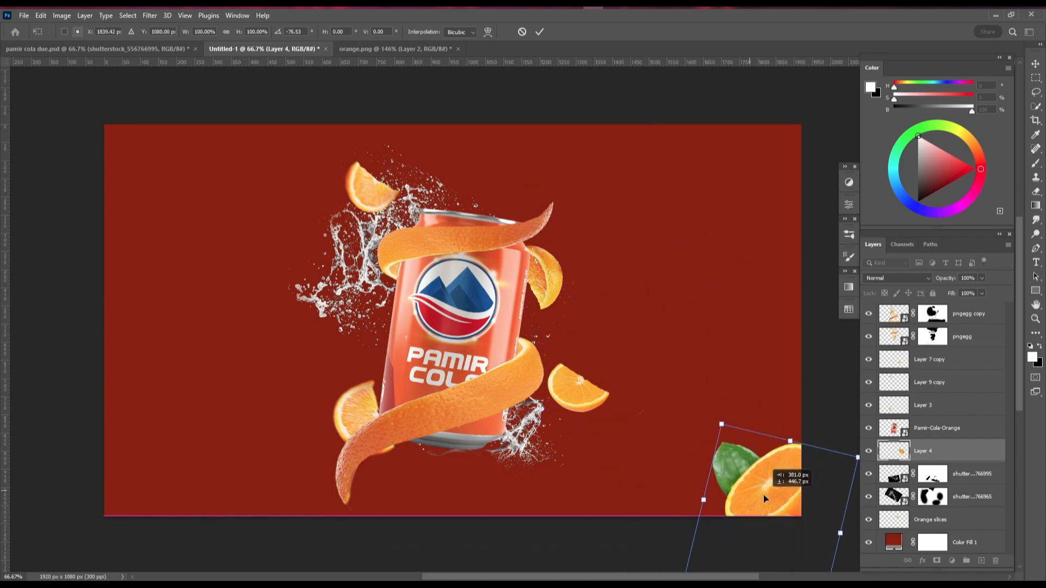
scroll(768, 490, up, 2)
drag(746, 445, 667, 388)
scroll(745, 409, down, 3)
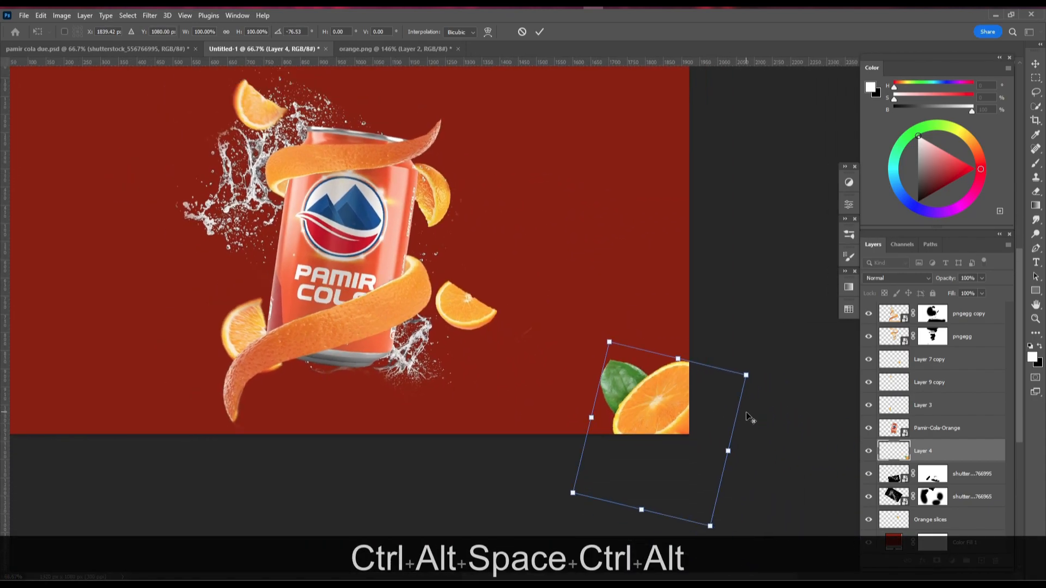
- Rotate the halved orange to -85.84°, scale it to 87.53% and position it cropped by the lower-right canvas corner
drag(761, 369, 759, 344)
scroll(652, 393, down, 1)
drag(652, 393, 643, 370)
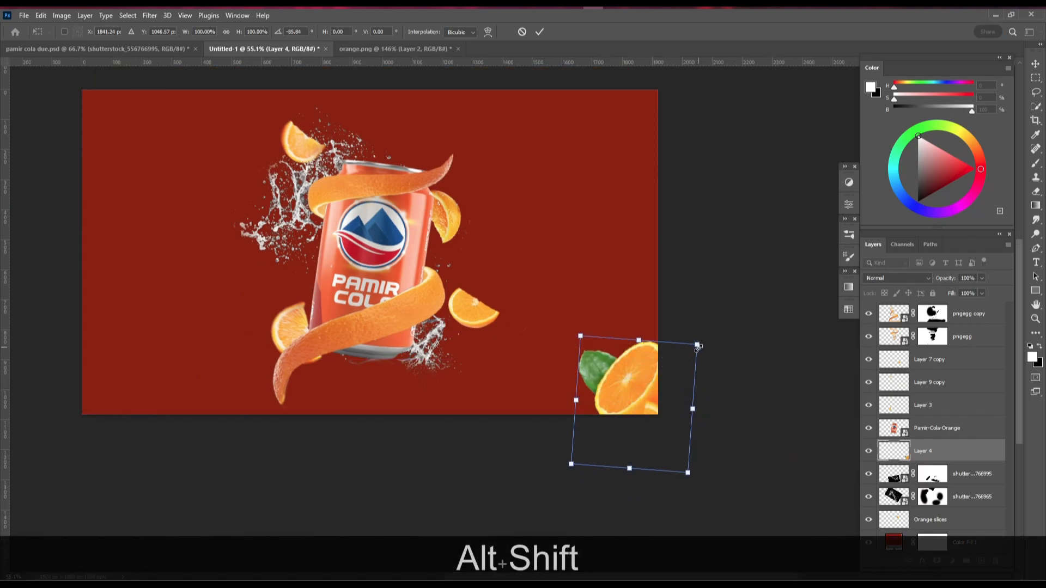
drag(696, 344, 688, 353)
drag(654, 389, 649, 389)
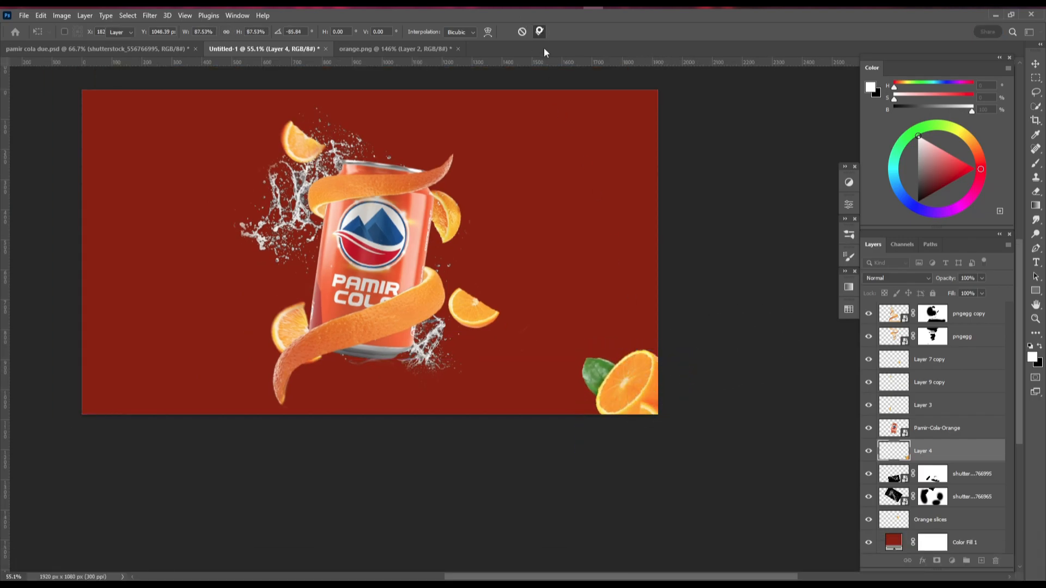
click(539, 32)
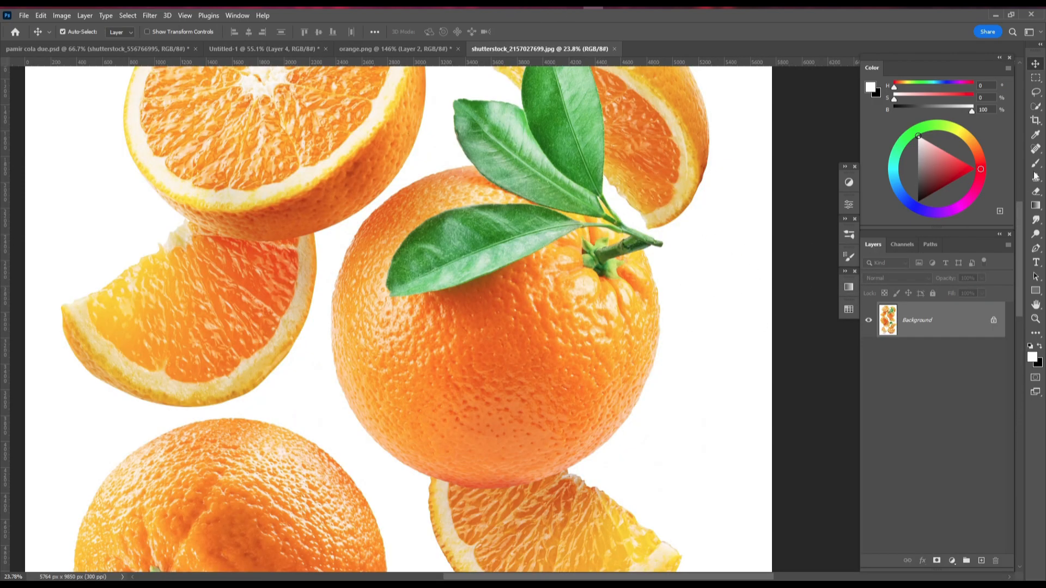
- Quick-select the whole orange with its three leaves and stem in shutterstock_2157027699.jpg
click(1036, 106)
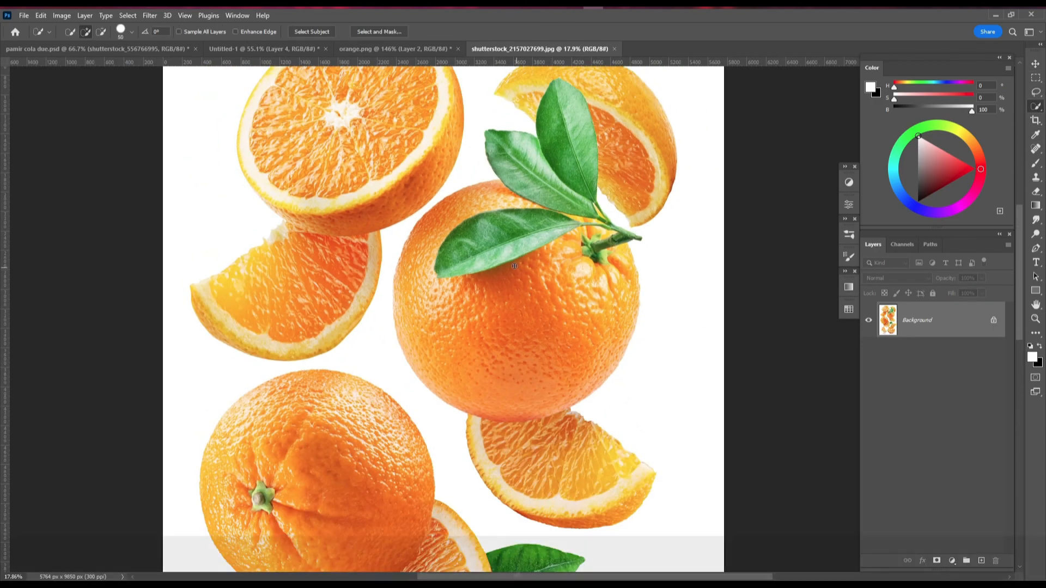
scroll(564, 174, up, 4)
click(564, 174)
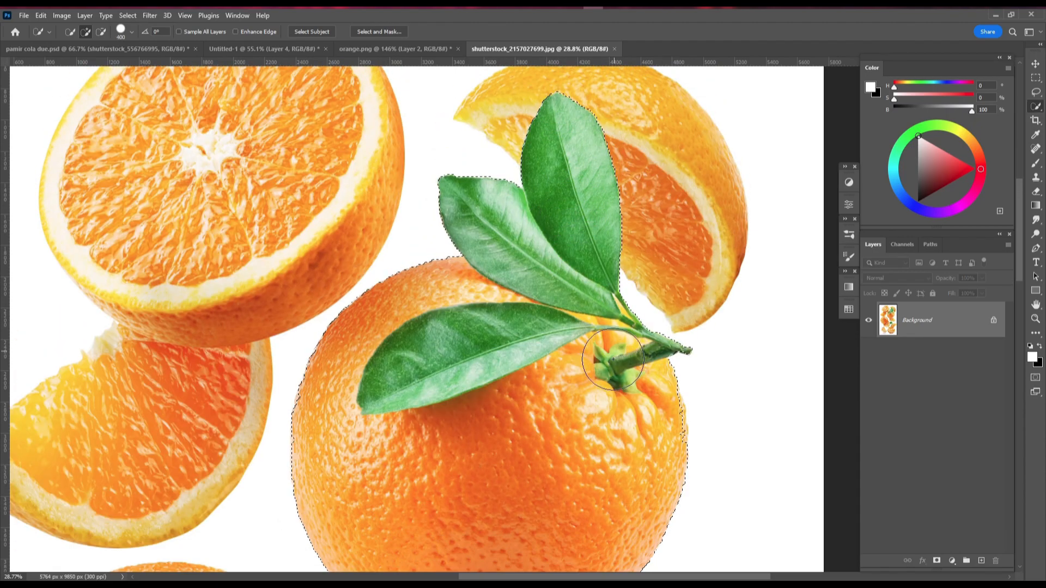
scroll(546, 292, down, 3)
scroll(526, 464, up, 6)
scroll(528, 435, down, 3)
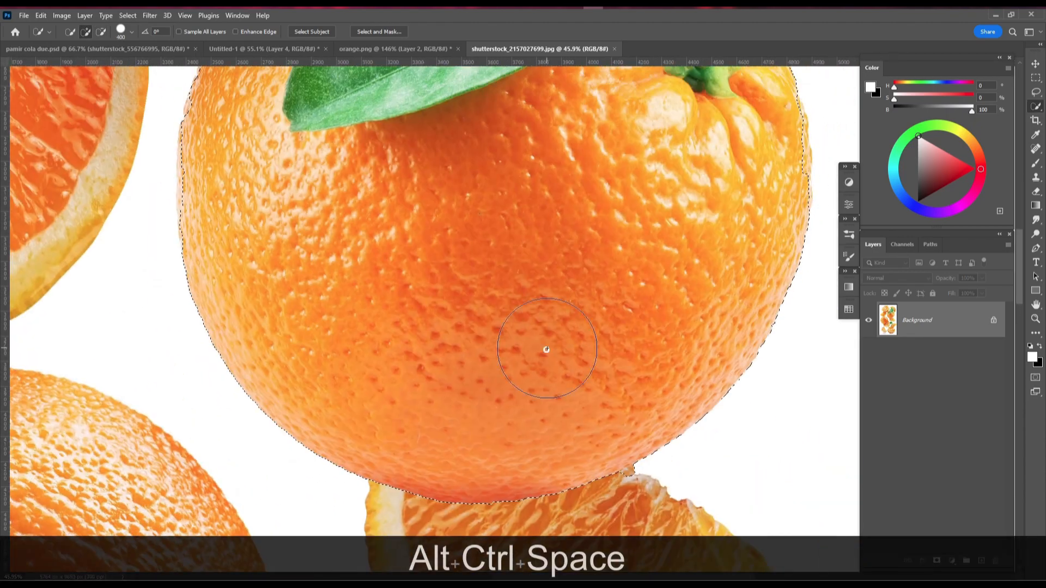
- Reduce the selection brush to 175 px and subtract the bit of slice below the whole orange, checking the selection edges
scroll(546, 350, up, 5)
key([)
key([)
key([)
key([)
key([)
key([)
key([)
alt+click(566, 385)
scroll(499, 338, down, 4)
scroll(500, 338, down, 4)
scroll(527, 98, up, 4)
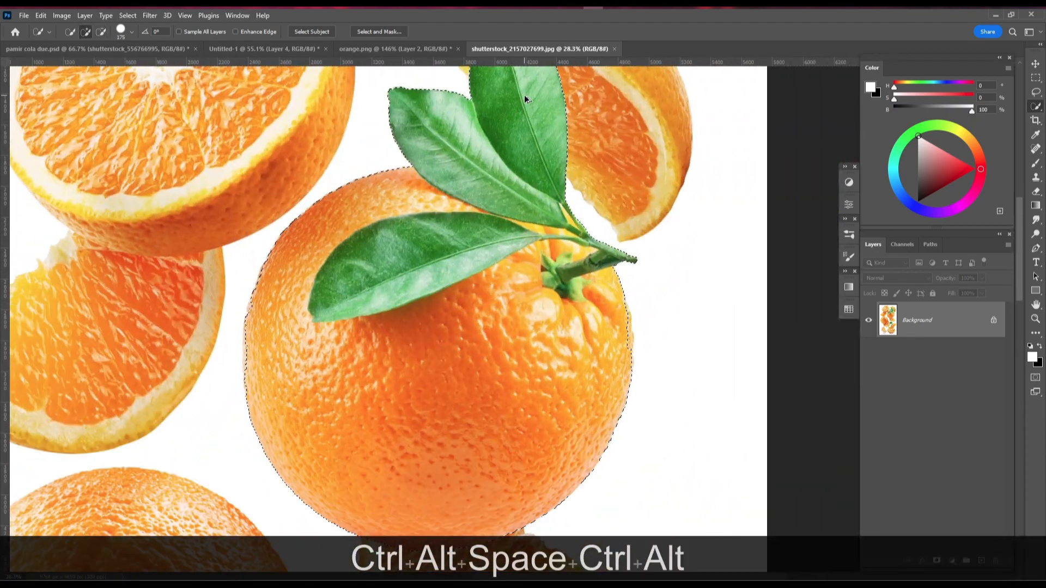
scroll(668, 463, up, 4)
drag(538, 324, 523, 143)
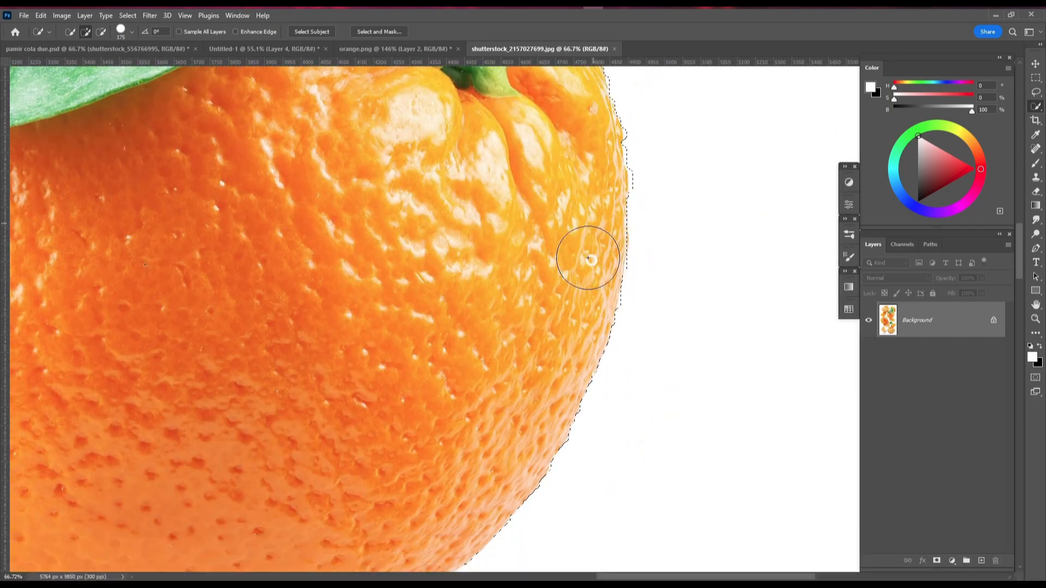
drag(591, 261, 436, 262)
- Copy the selected whole orange to a new layer and bring it into the Untitled-1 document
key(ctrl+j)
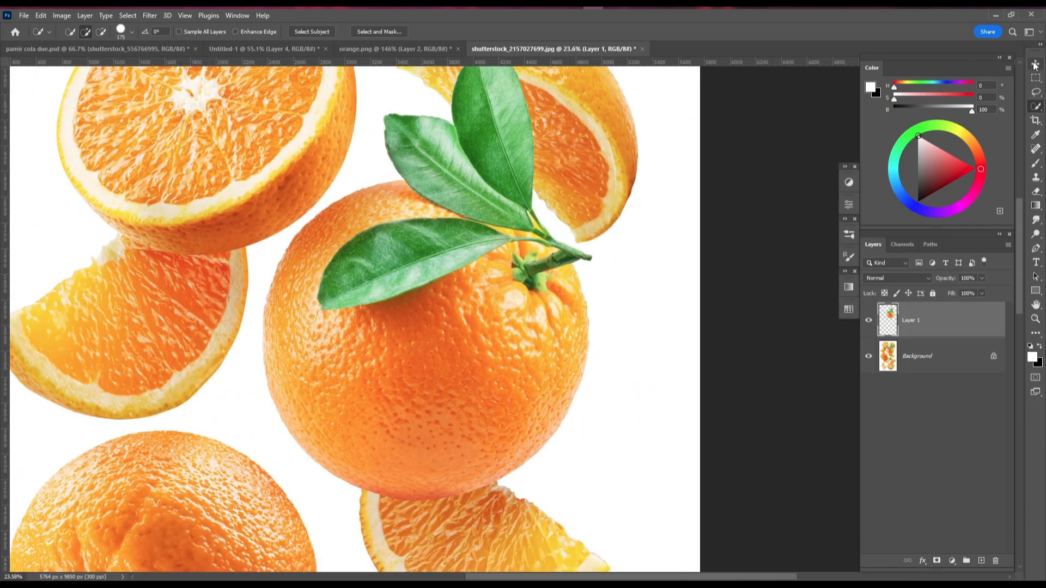
key(v)
drag(493, 297, 542, 253)
- Scale the whole orange down to 11.21%, rotate it 55.59° and move it to the canvas's upper-left corner
key(ctrl+t)
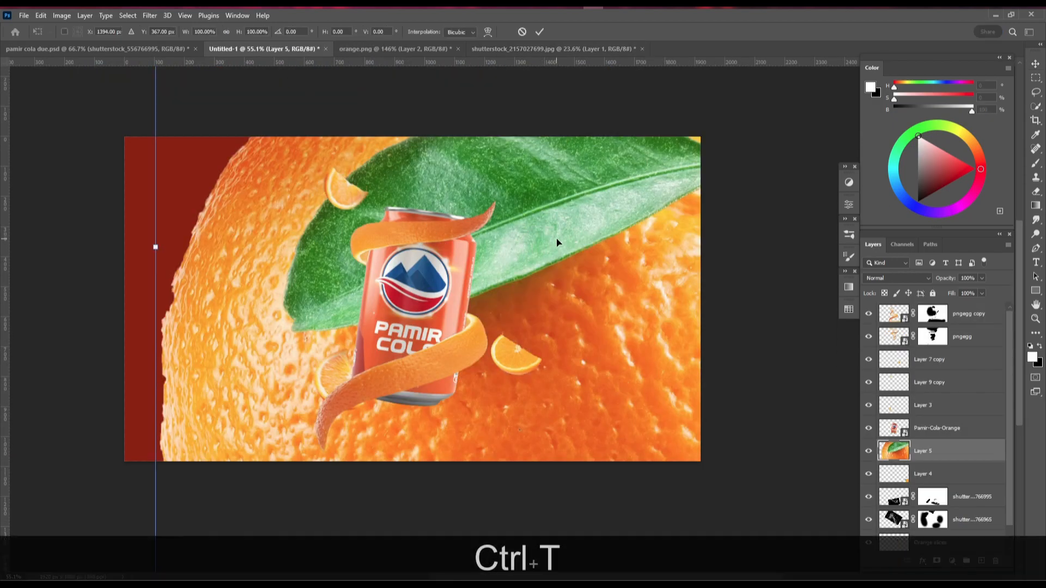
scroll(557, 240, down, 3)
scroll(607, 228, down, 2)
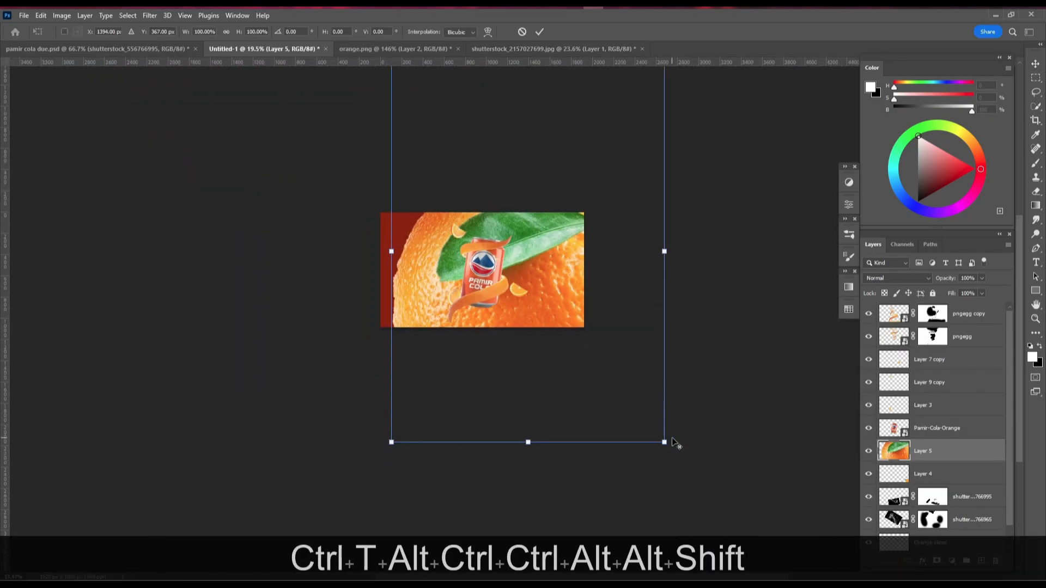
drag(664, 442, 277, 240)
scroll(537, 227, up, 3)
drag(304, 169, 255, 214)
scroll(278, 239, up, 2)
drag(341, 149, 337, 137)
drag(260, 185, 219, 189)
scroll(257, 179, up, 1)
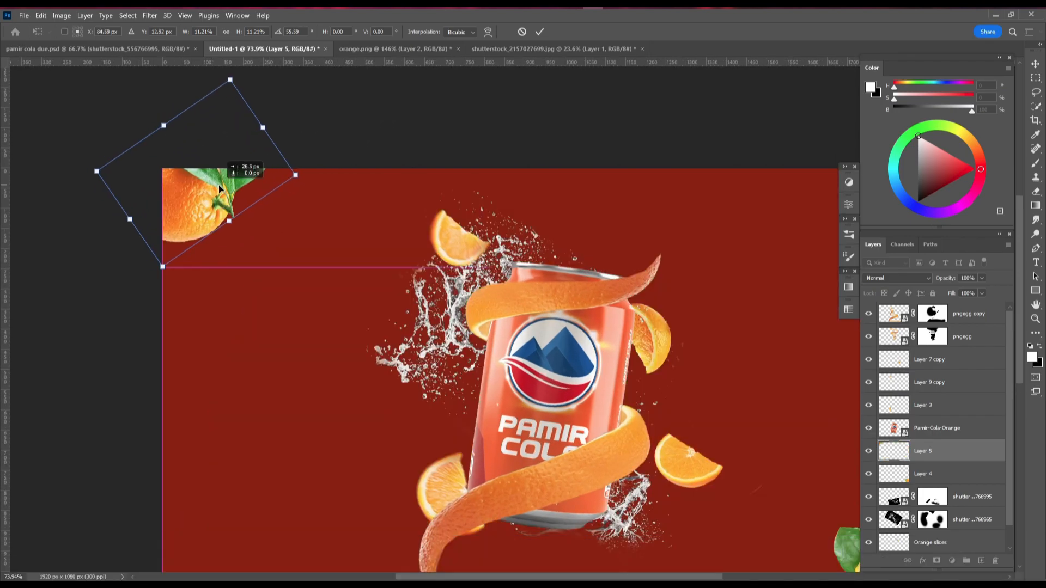
- Enlarge the upper-left orange to 14.41% and keep it cropped by the canvas corner
drag(295, 176, 322, 187)
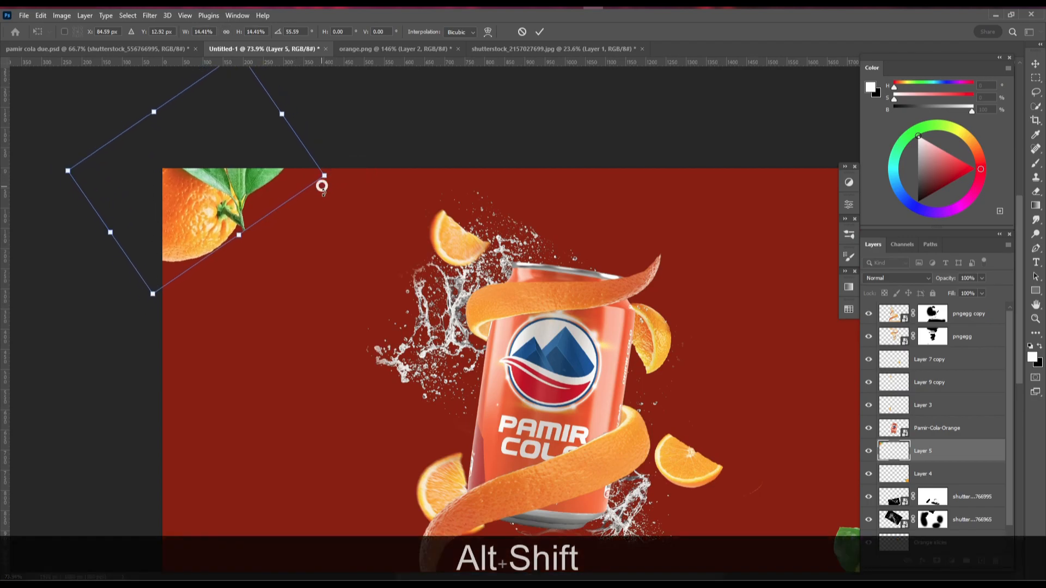
scroll(322, 187, down, 1)
drag(327, 245, 288, 227)
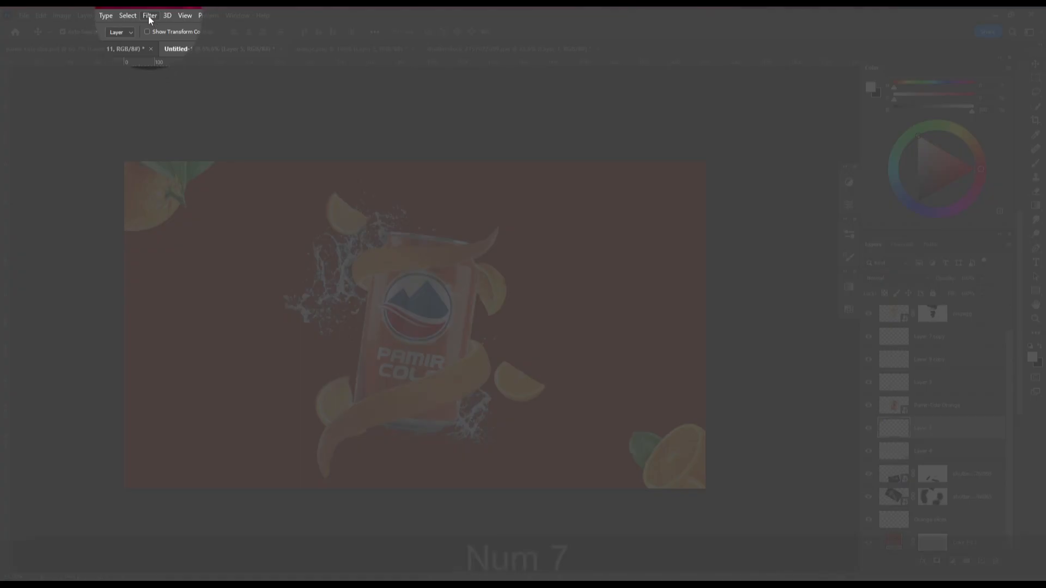
- Apply a slight Gaussian Blur to the orange in the canvas's upper-left corner
click(150, 16)
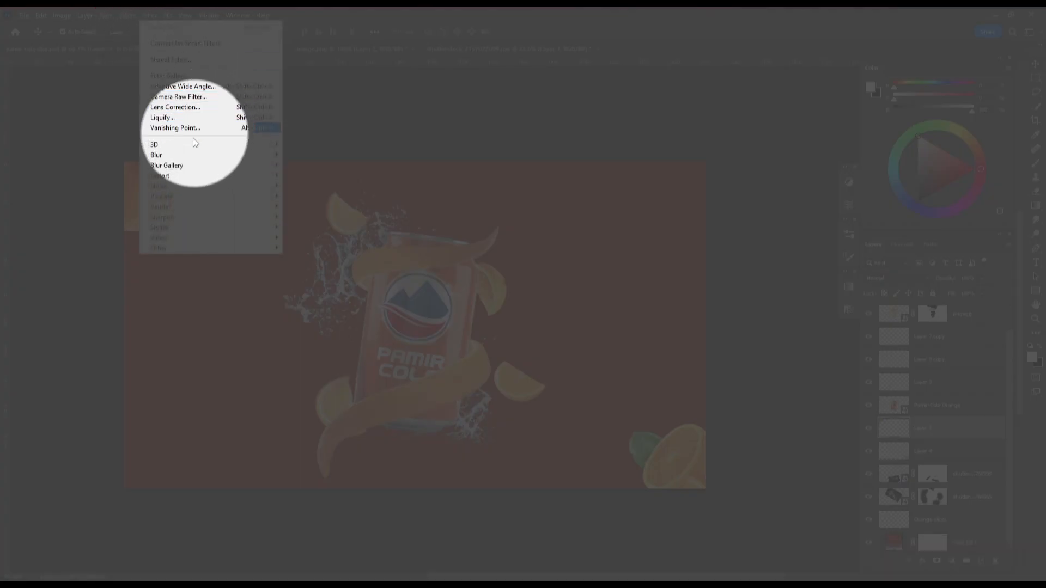
mouse_move(186, 155)
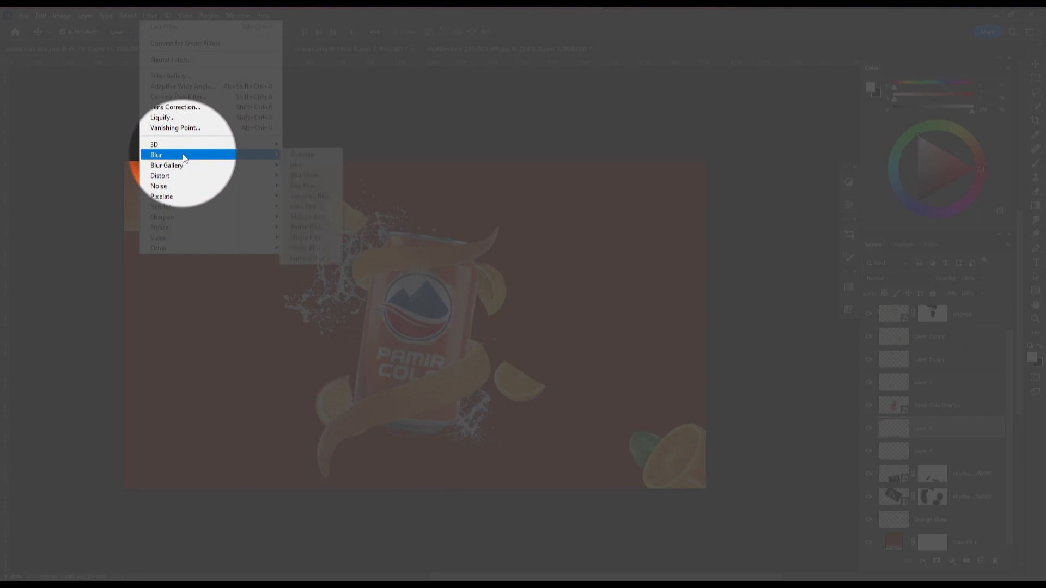
click(306, 198)
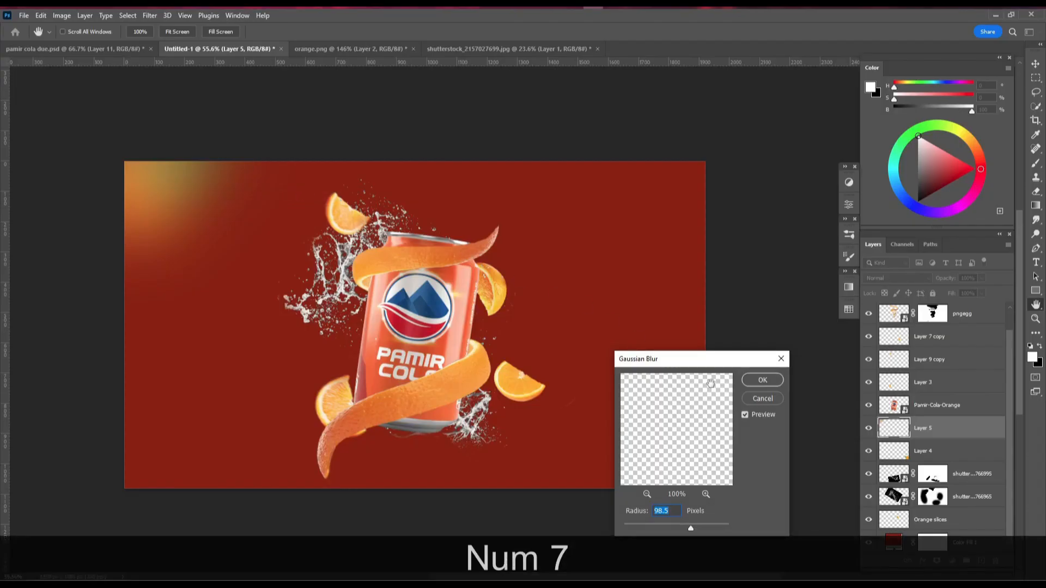
drag(694, 527, 646, 527)
click(765, 379)
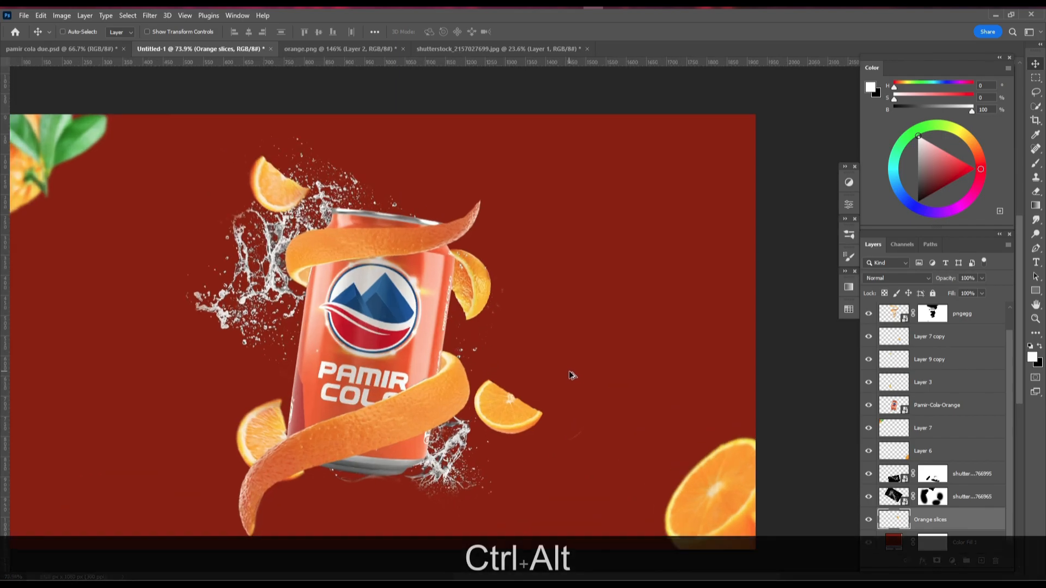
- Add a Curves adjustment layer directly above the pngegg peel layer
drag(527, 322, 542, 311)
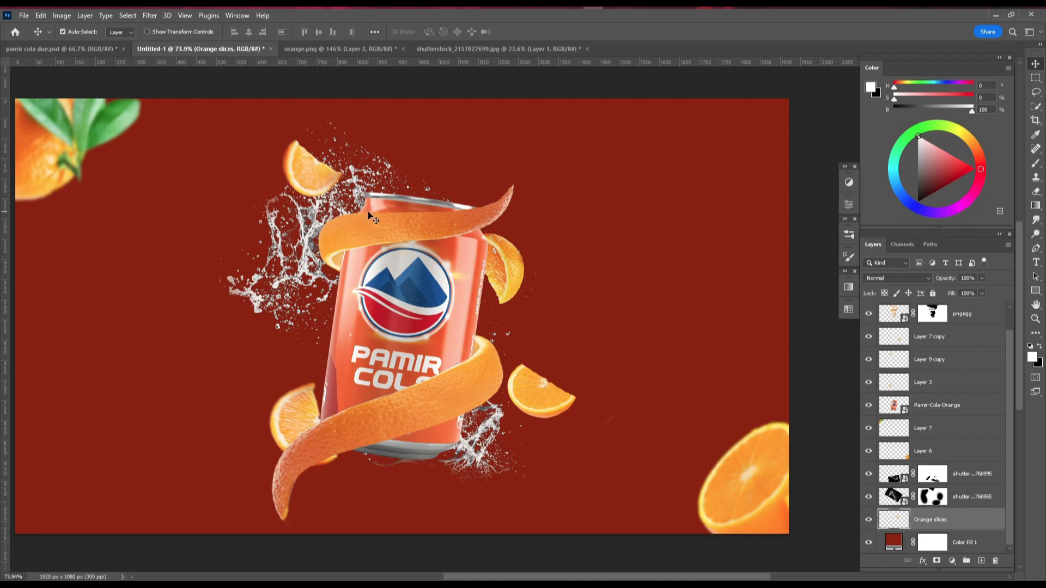
click(416, 231)
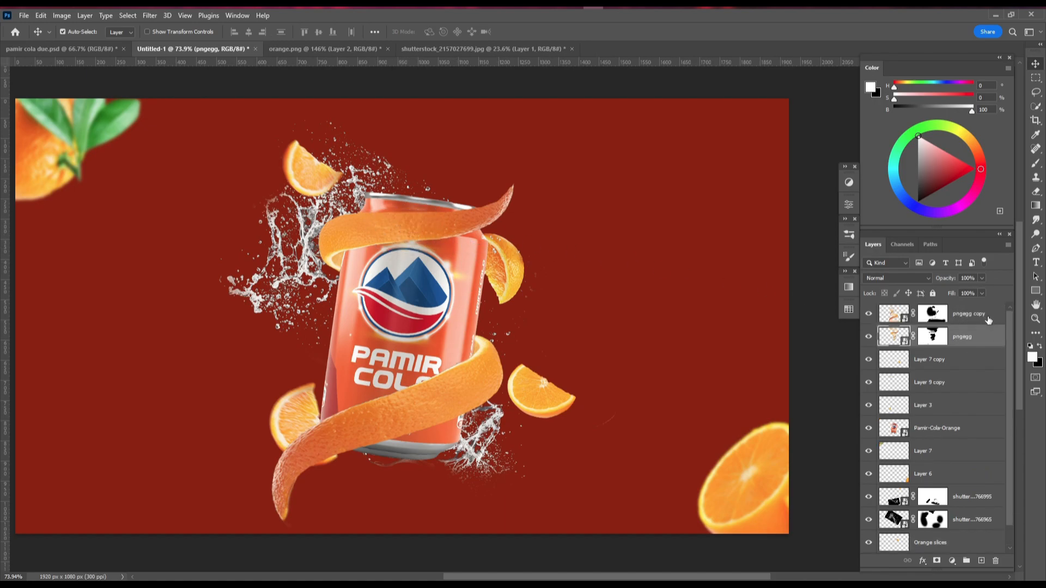
scroll(368, 257, down, 1)
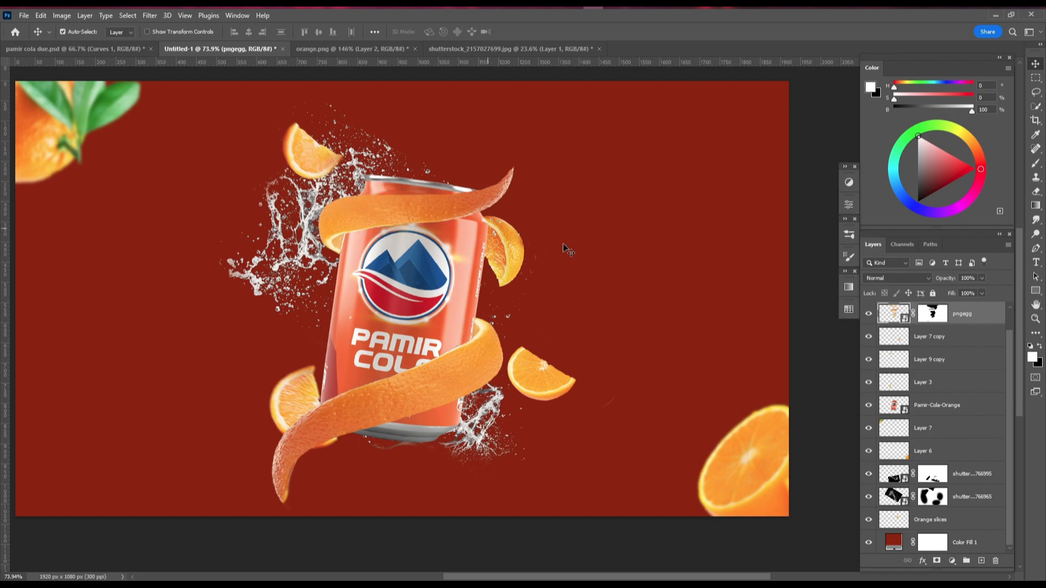
click(969, 320)
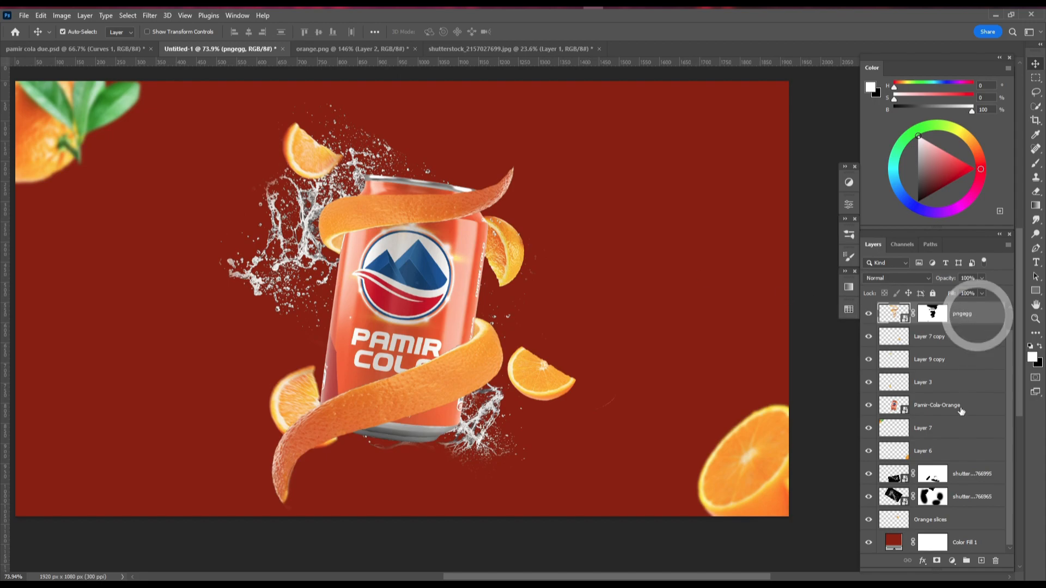
click(953, 562)
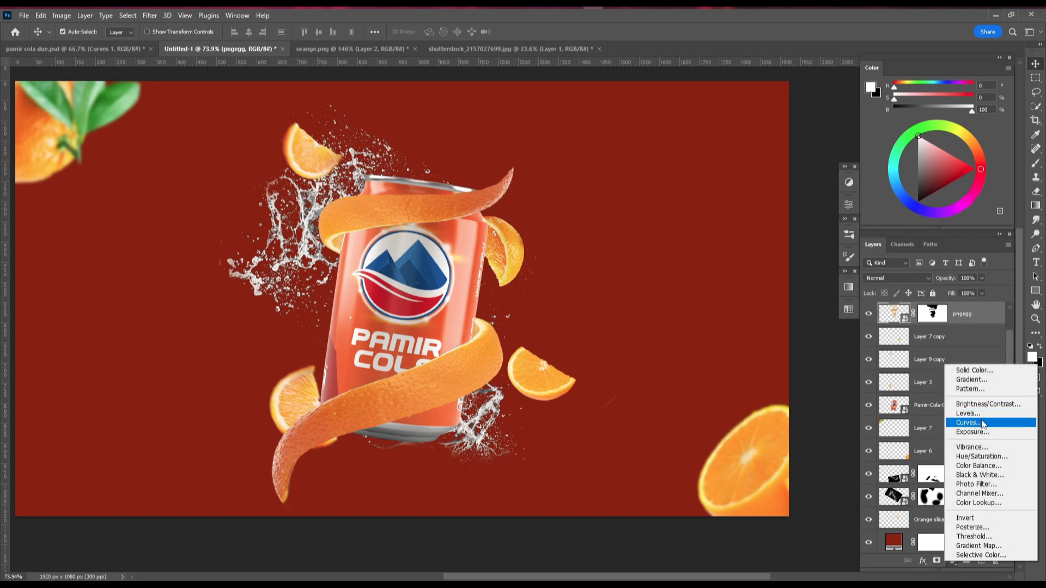
click(982, 424)
click(821, 264)
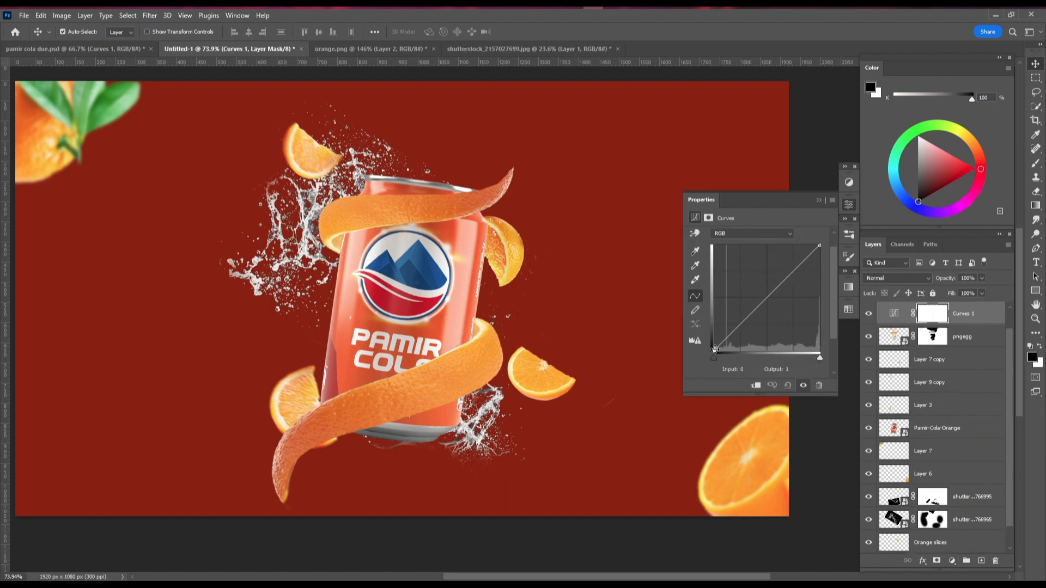
- Clip the Curves adjustment to the pngegg layer and set the shadow point to input 54, output 0 and the highlight output to 252
drag(714, 352, 732, 345)
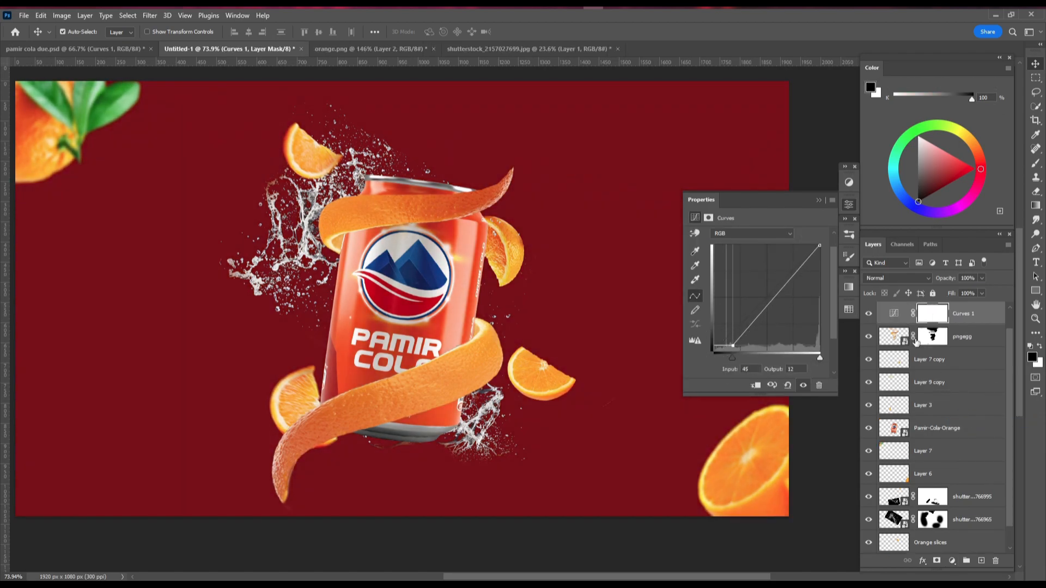
alt+click(976, 321)
drag(733, 344, 737, 348)
drag(820, 245, 819, 246)
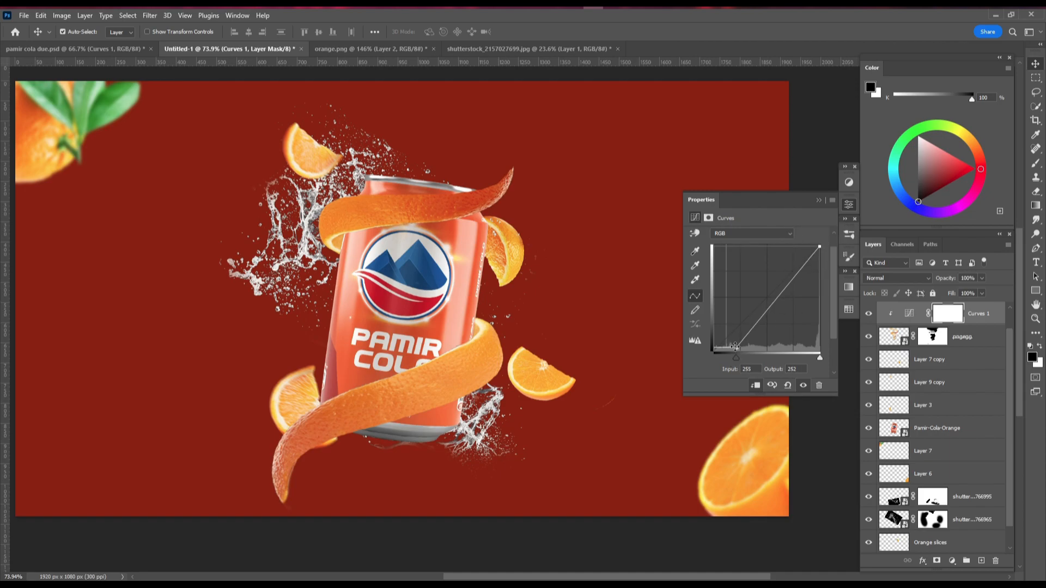
drag(736, 349, 736, 351)
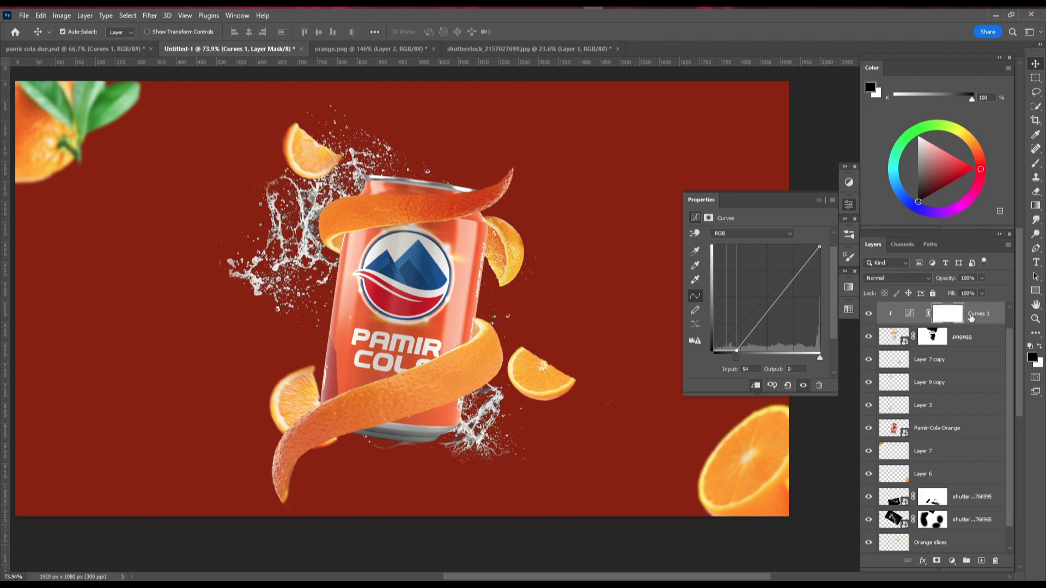
- Scale the sun-rays image to about 143.58% and rotate it about 20.8° clockwise with Free Transform
click(986, 317)
scroll(973, 346, up, 1)
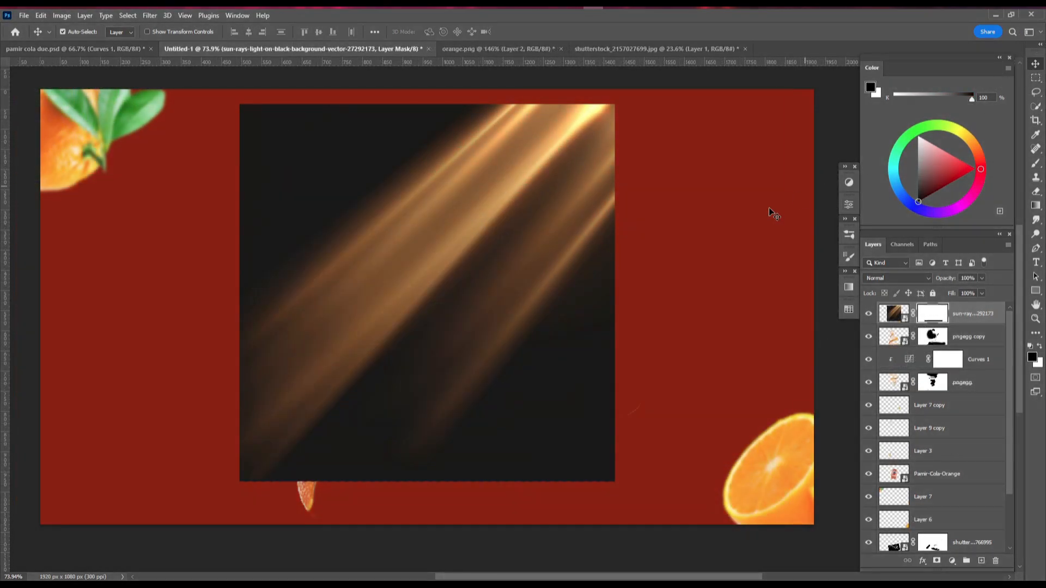
scroll(607, 297, down, 2)
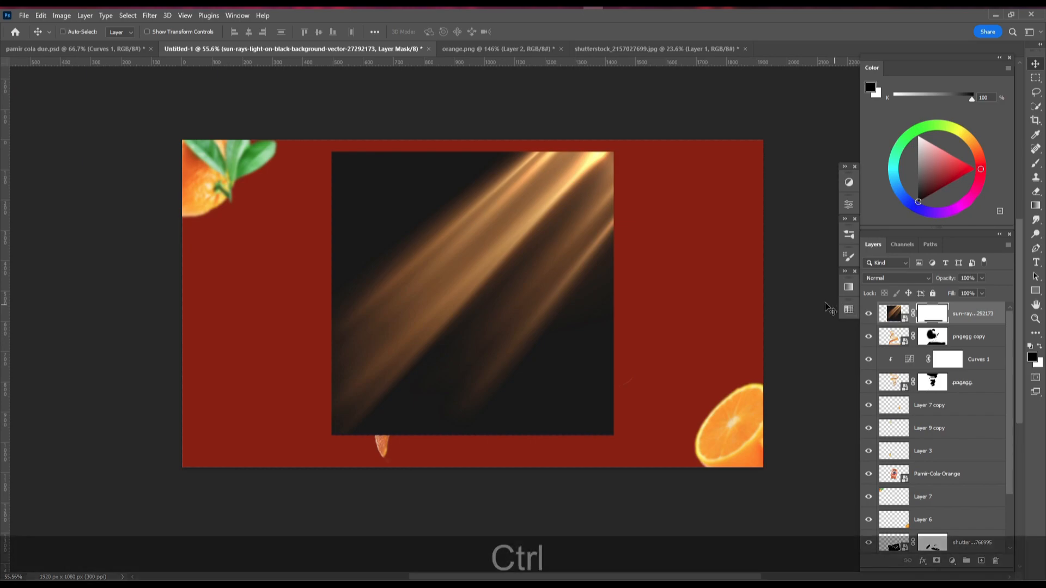
key(ctrl+t)
scroll(553, 194, down, 2)
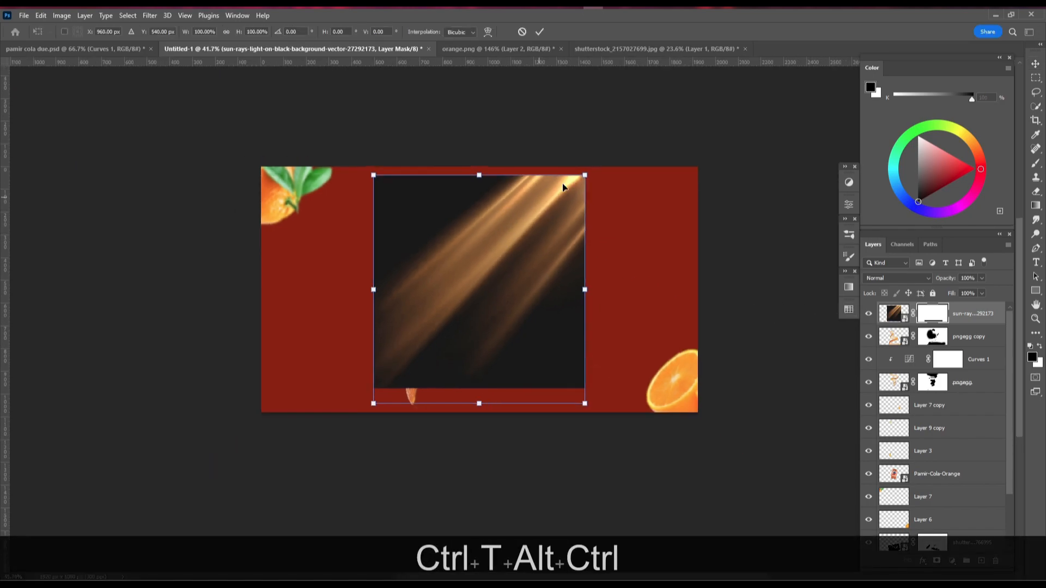
drag(584, 175, 742, 198)
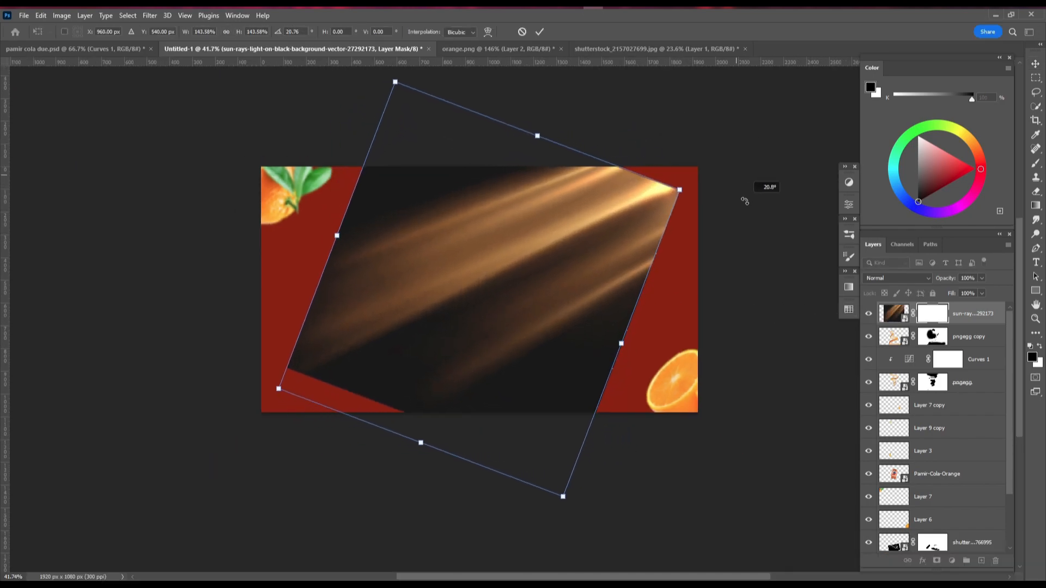
- Enlarge and reposition the rotated sun-rays image until it covers the whole canvas, and apply the transform
drag(681, 190, 806, 113)
scroll(561, 297, down, 2)
drag(725, 182, 787, 140)
drag(689, 345, 663, 349)
mouse_move(780, 136)
mouse_down()
mouse_move(784, 117)
mouse_move(792, 140)
mouse_up()
drag(752, 171, 790, 147)
click(539, 33)
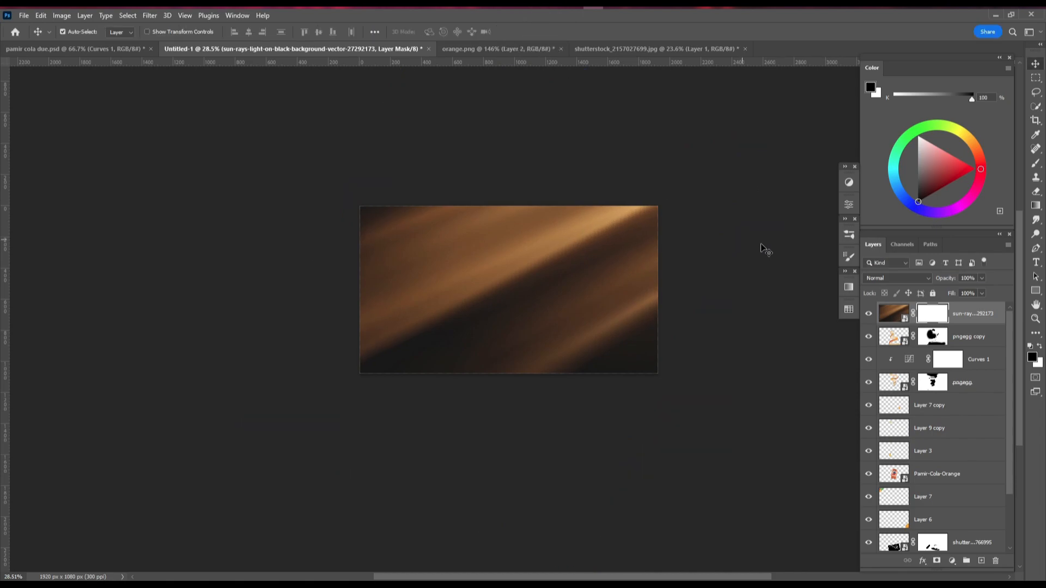
- Set the sun-rays layer's blend mode to Lighten and inspect the blended composition
click(922, 277)
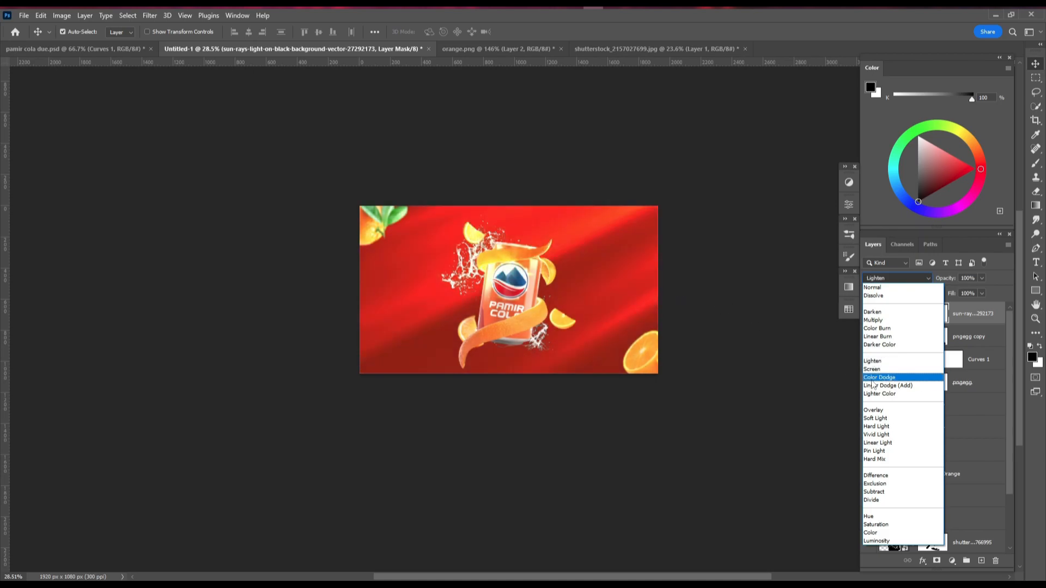
click(873, 360)
click(710, 225)
scroll(639, 233, up, 8)
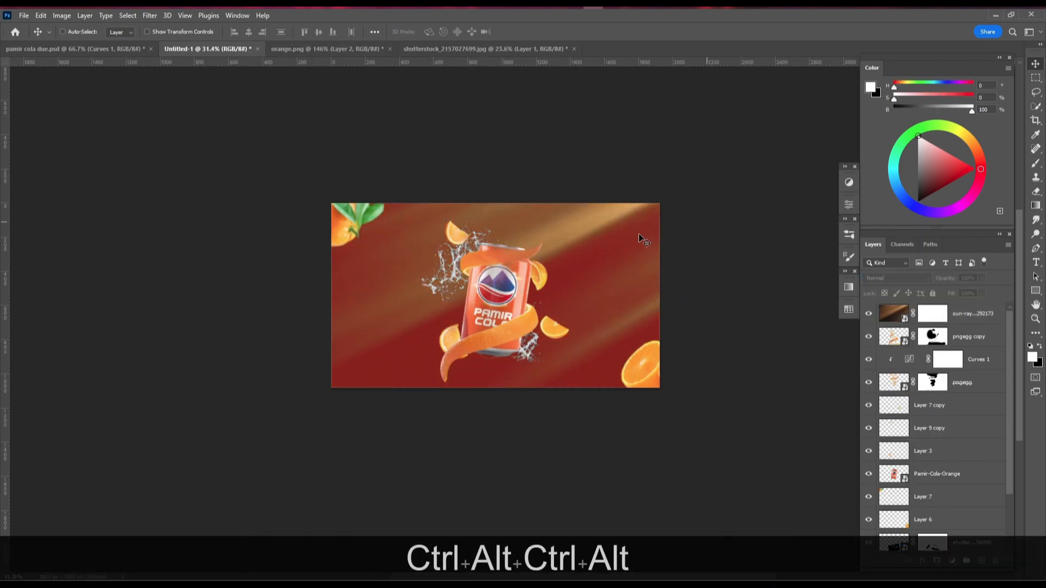
drag(525, 278, 562, 243)
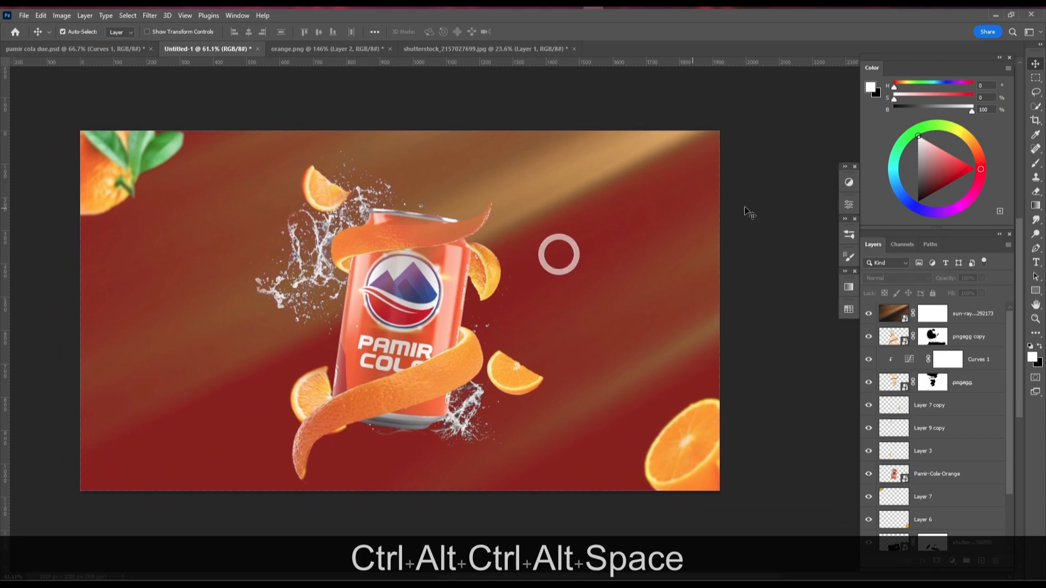
- Set the sun-rays layer's blend mode to Linear Dodge (Add)
click(937, 320)
click(901, 276)
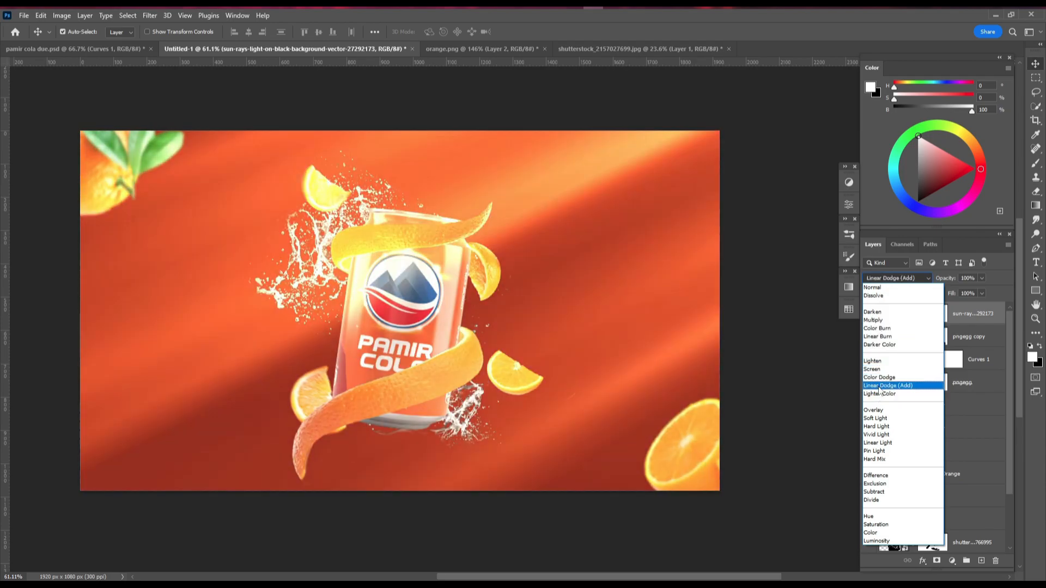
click(881, 386)
- Rotate the sun-rays image slightly and shift it a little across the canvas, and apply the transform
key(ctrl+t)
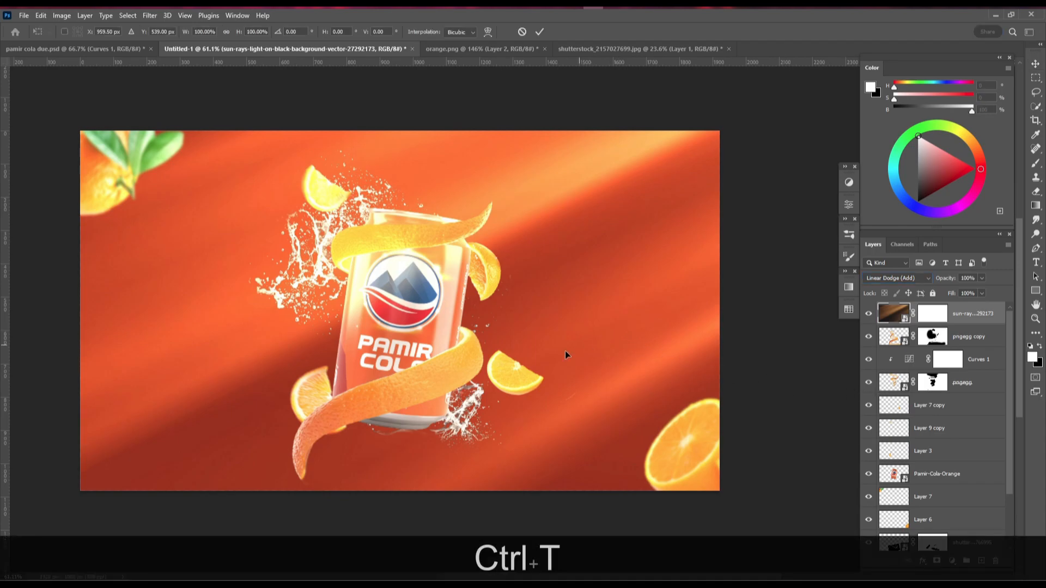
scroll(535, 361, down, 2)
scroll(598, 325, down, 2)
scroll(711, 356, down, 3)
drag(742, 490, 749, 458)
mouse_move(615, 319)
mouse_down()
mouse_move(610, 301)
mouse_move(603, 314)
mouse_up()
click(539, 32)
scroll(604, 191, up, 3)
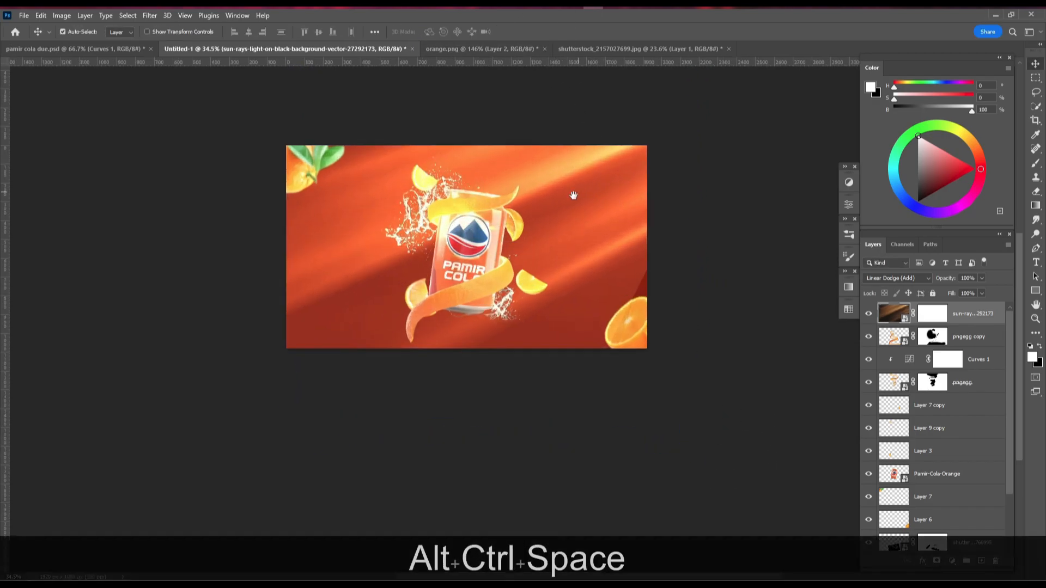
drag(581, 193, 550, 240)
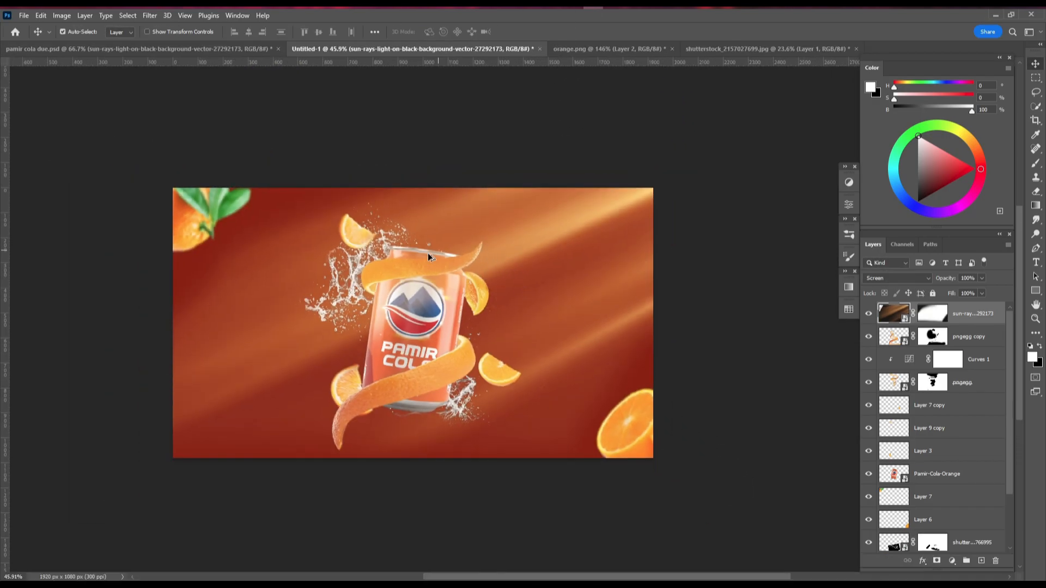
- Examine how the light rays from the canvas's upper-right corner should fall on the can and the upper orange peel
scroll(428, 256, up, 3)
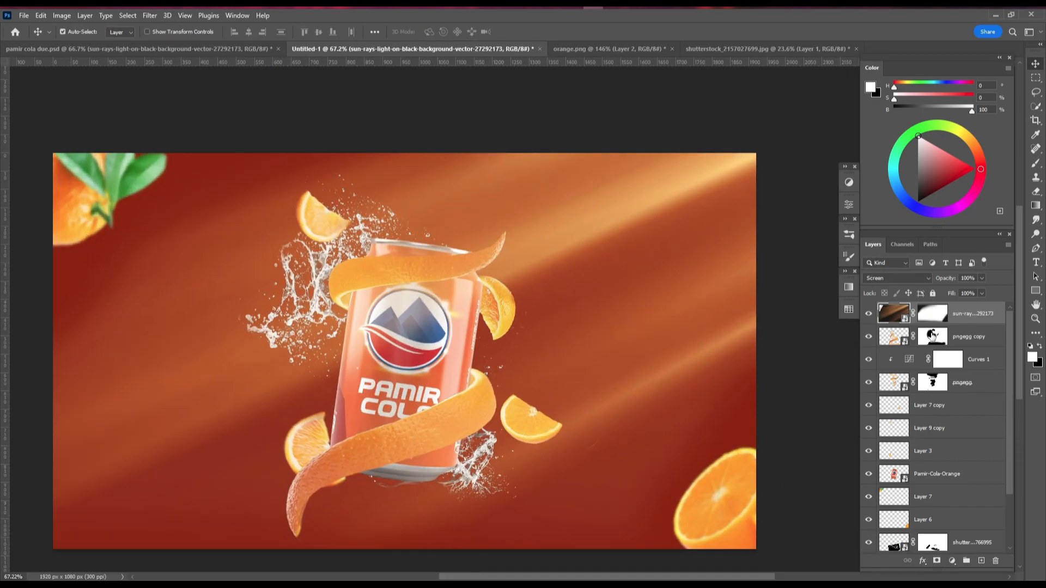
click(962, 383)
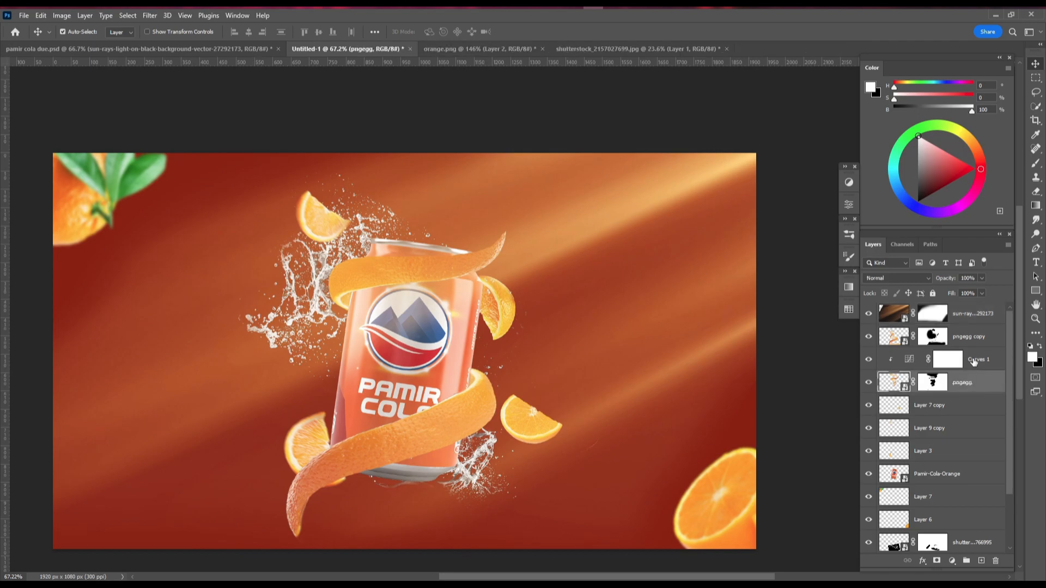
scroll(372, 253, up, 1)
scroll(518, 297, up, 1)
scroll(516, 292, up, 1)
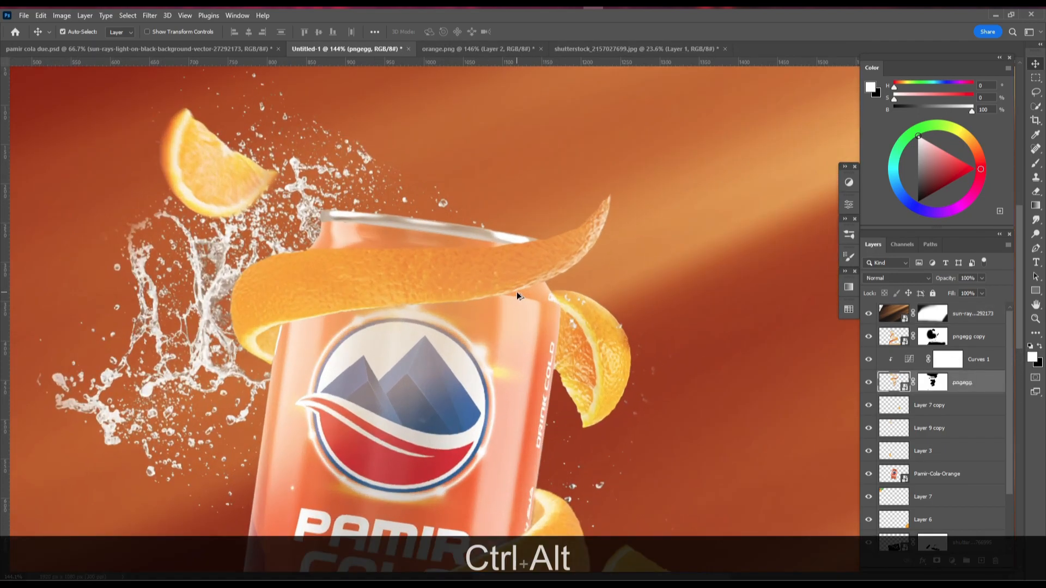
scroll(610, 260, down, 3)
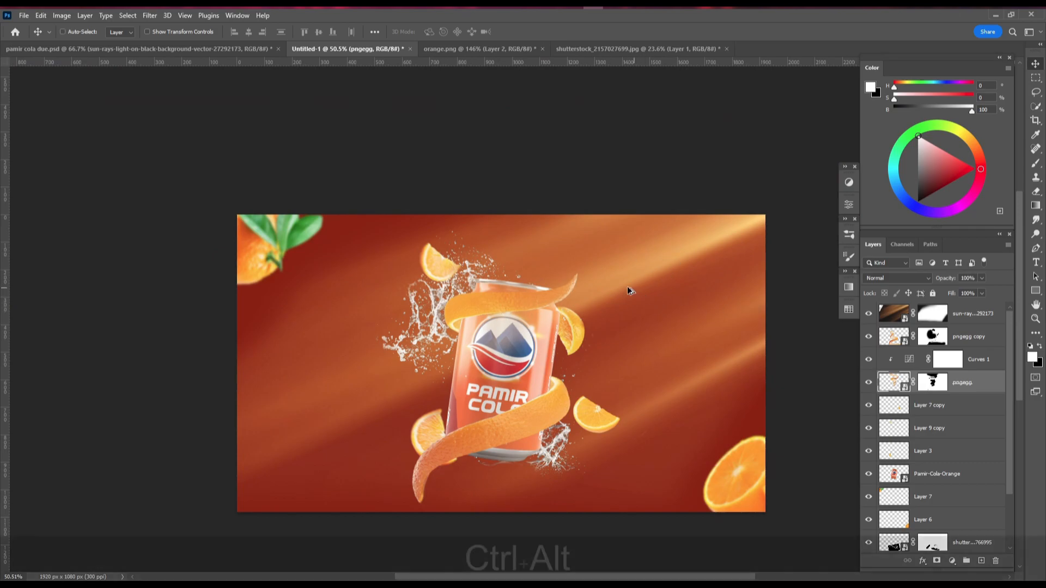
scroll(616, 294, up, 3)
scroll(584, 262, down, 3)
key(KP_8)
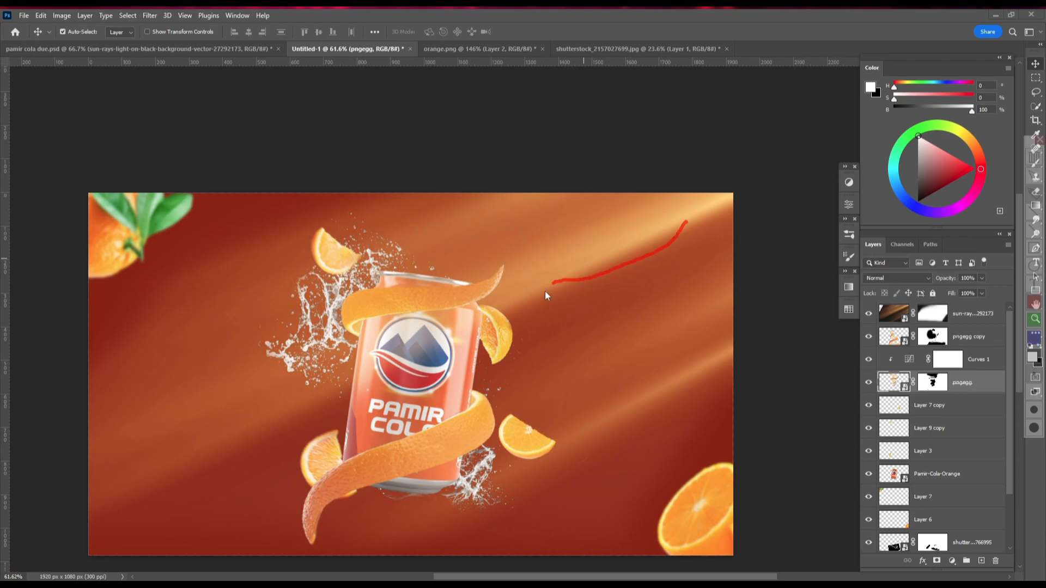
key(KP_8)
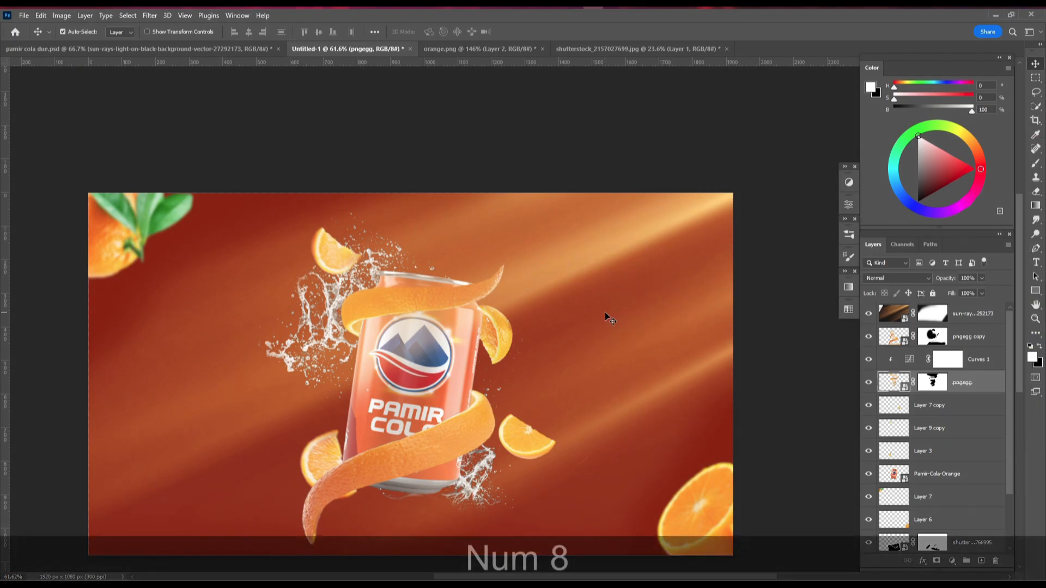
scroll(466, 279, up, 5)
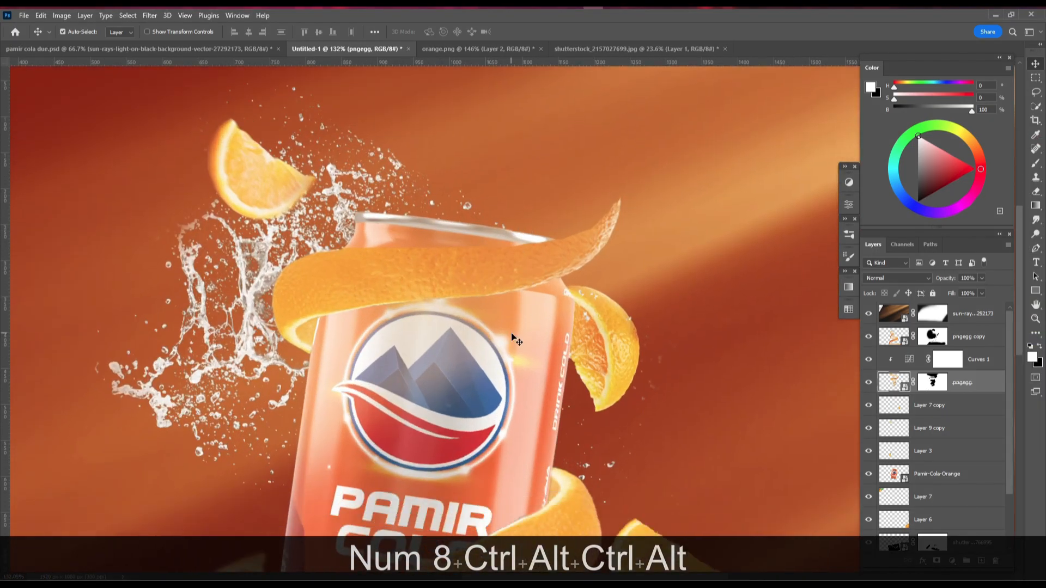
scroll(432, 334, up, 4)
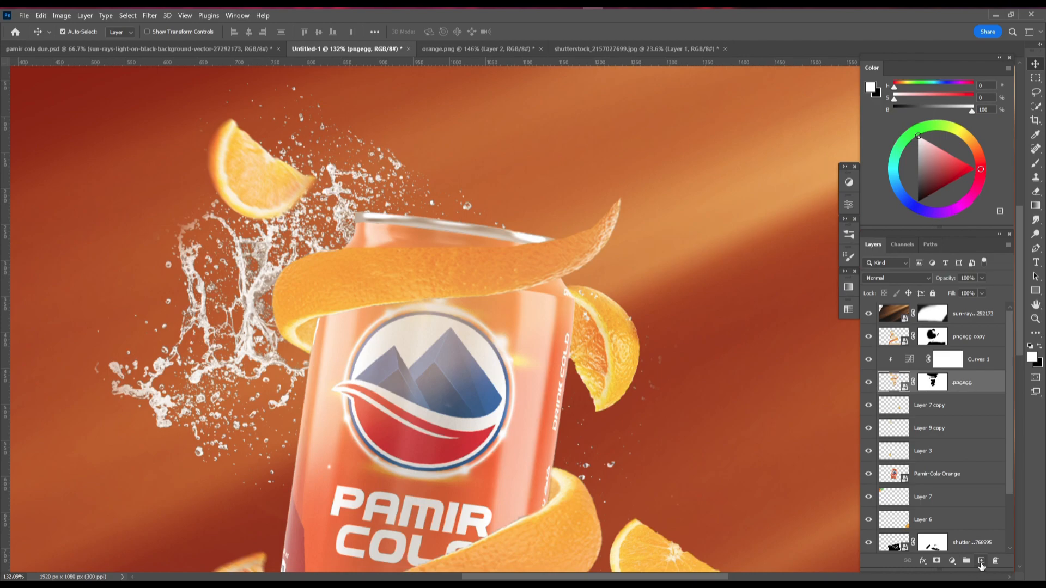
- Add a new empty layer above the Curves 1 adjustment and clip it to the pngegg peel layer
click(979, 366)
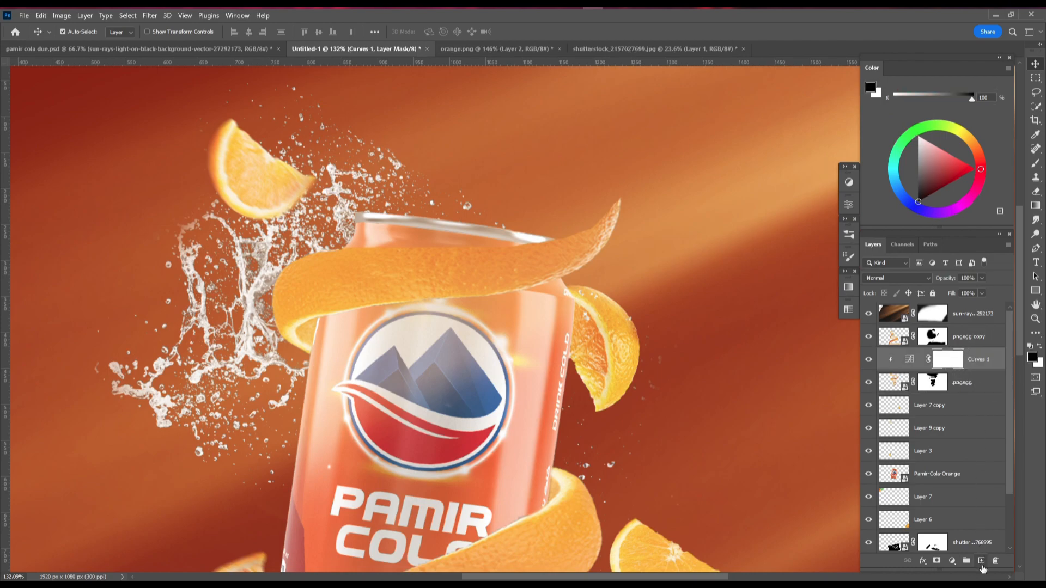
click(981, 561)
key(alt)
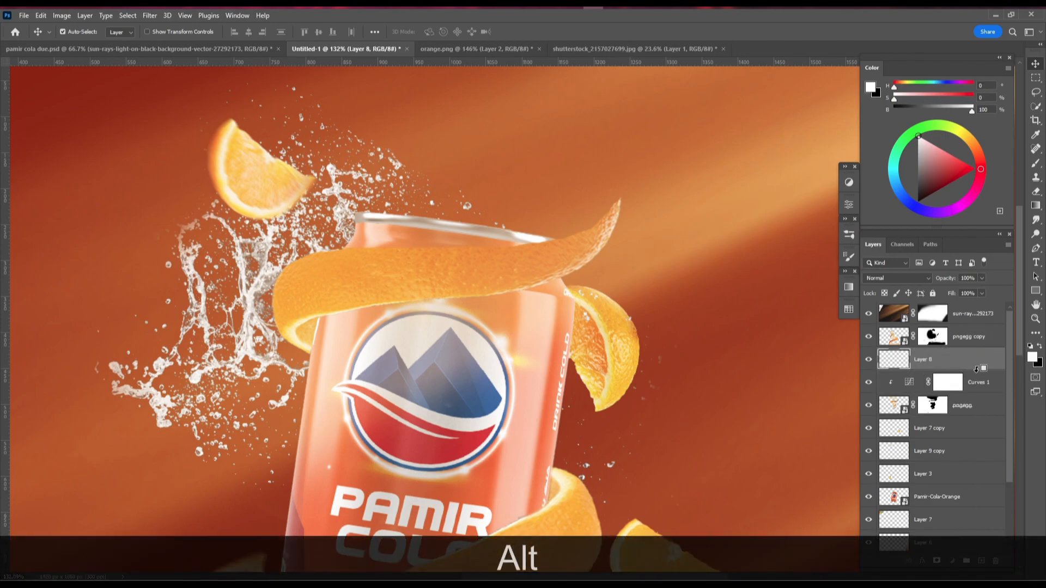
alt+click(976, 370)
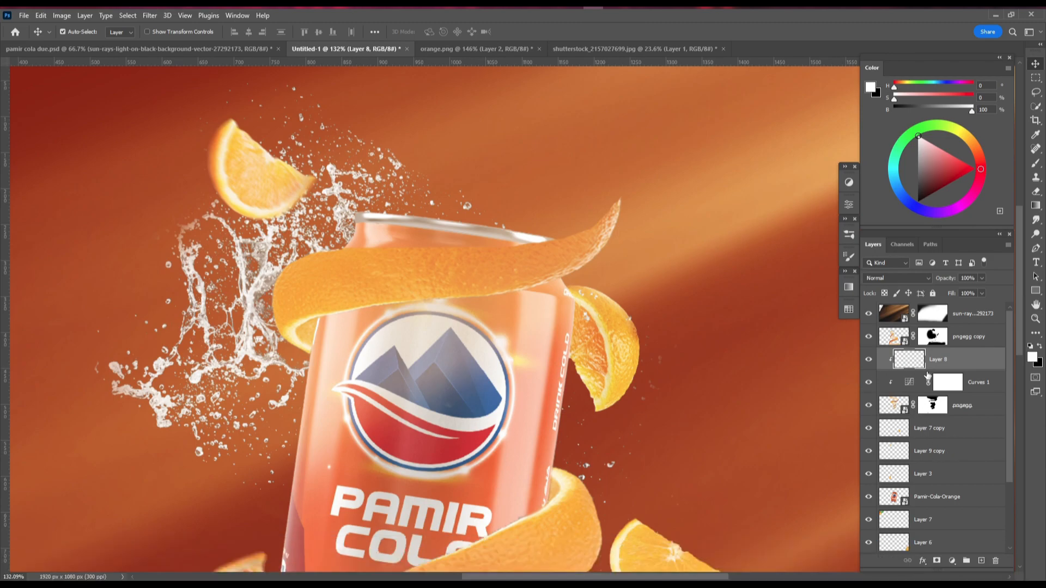
- Toggle the pngegg layer's visibility to check which part of the peel it holds
click(894, 406)
click(870, 406)
click(869, 407)
click(870, 406)
click(870, 406)
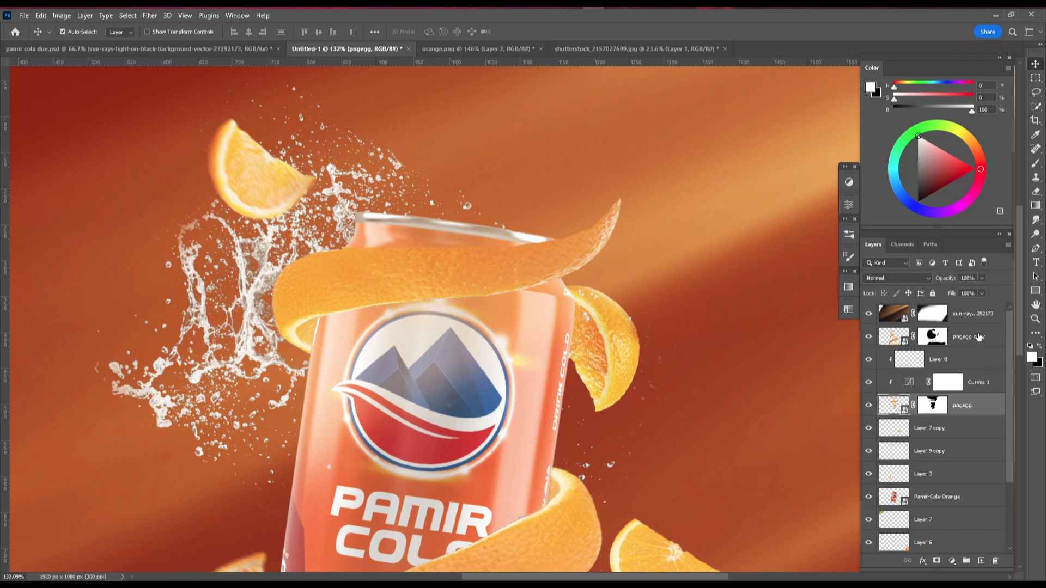
- Prepare the Brush tool at 30 px for painting on the clipped Layer 8 over the upper peel
click(918, 365)
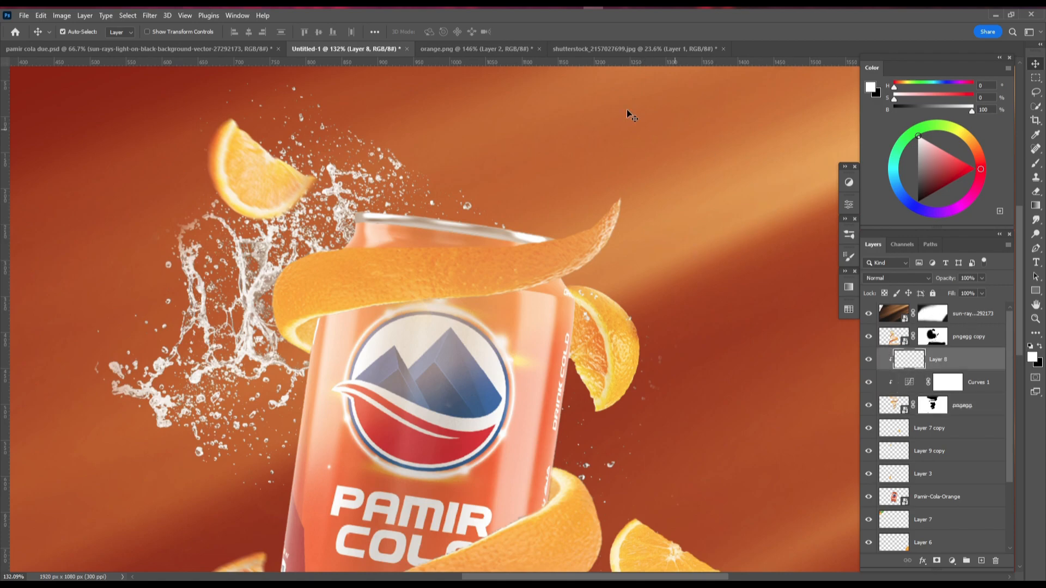
ctrl+alt+scroll(493, 149, up, 5)
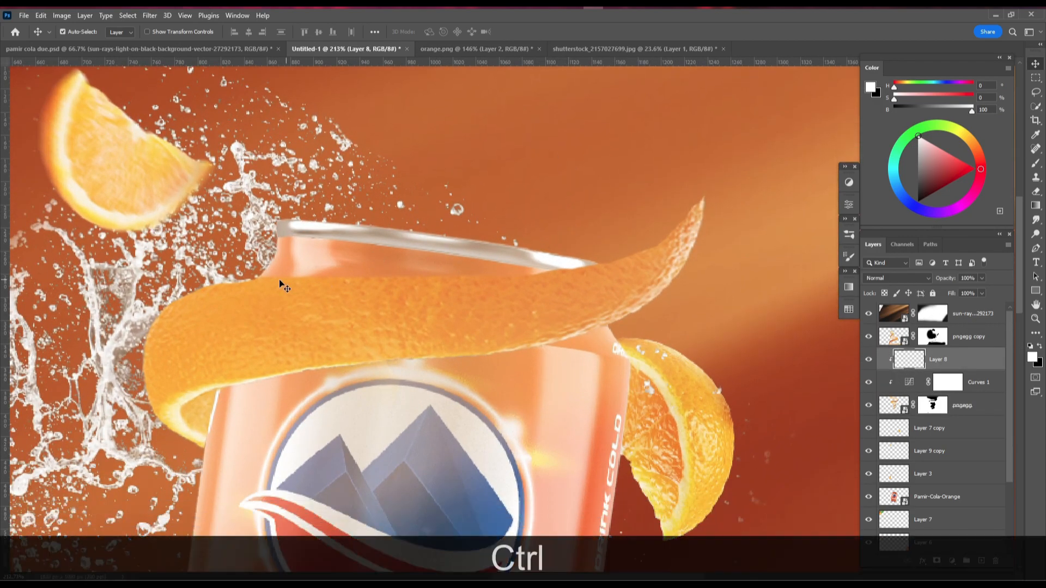
key(b)
key(bracketleft)
key(bracketleft)
key(bracketleft)
key(bracketleft)
key(bracketleft)
key(bracketleft)
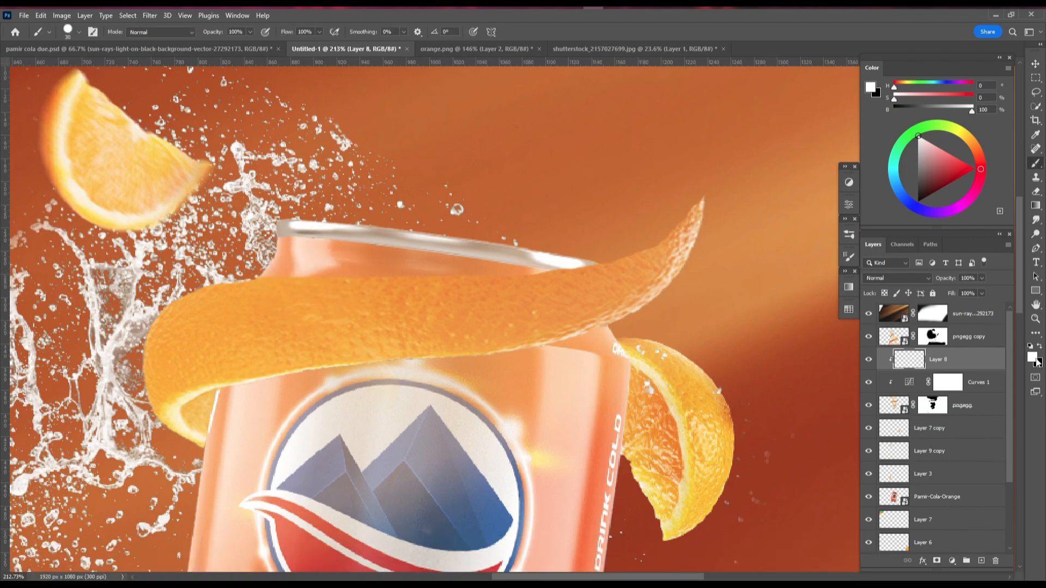
- Lower the brush flow to 21%
key(KP_7)
key(KP_7)
scroll(787, 242, up, 3)
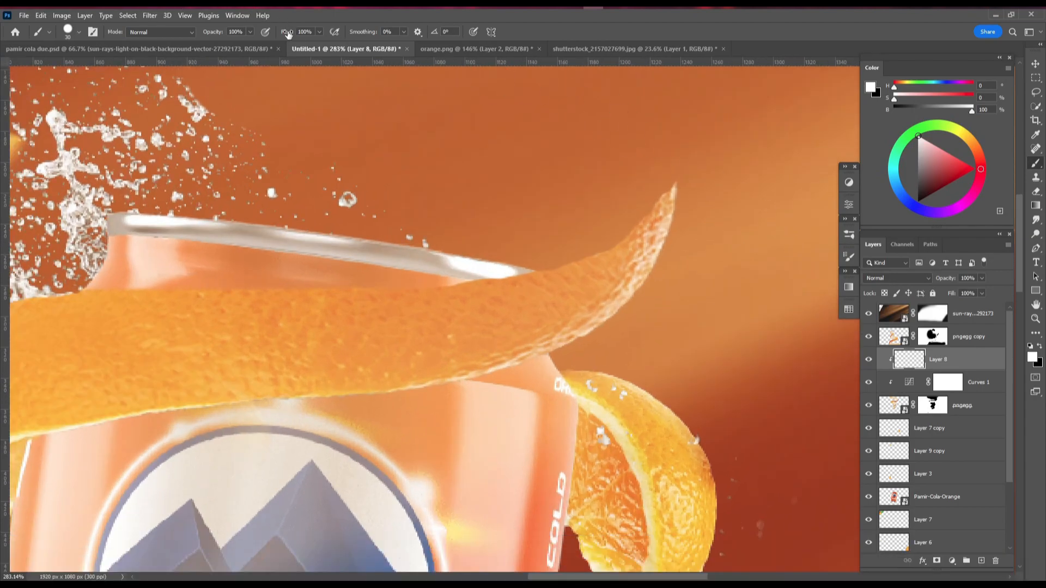
key(KP_7)
drag(288, 34, 275, 34)
key(KP_7)
drag(281, 35, 277, 35)
- Try to paint a soft white highlight along the upper edge of the peel, from its tip over the can's rim
drag(504, 260, 635, 229)
key(ctrl+z)
mouse_move(651, 178)
mouse_down()
mouse_move(608, 236)
mouse_move(568, 239)
mouse_move(488, 273)
mouse_move(298, 290)
mouse_up()
scroll(424, 274, down, 5)
scroll(442, 268, up, 4)
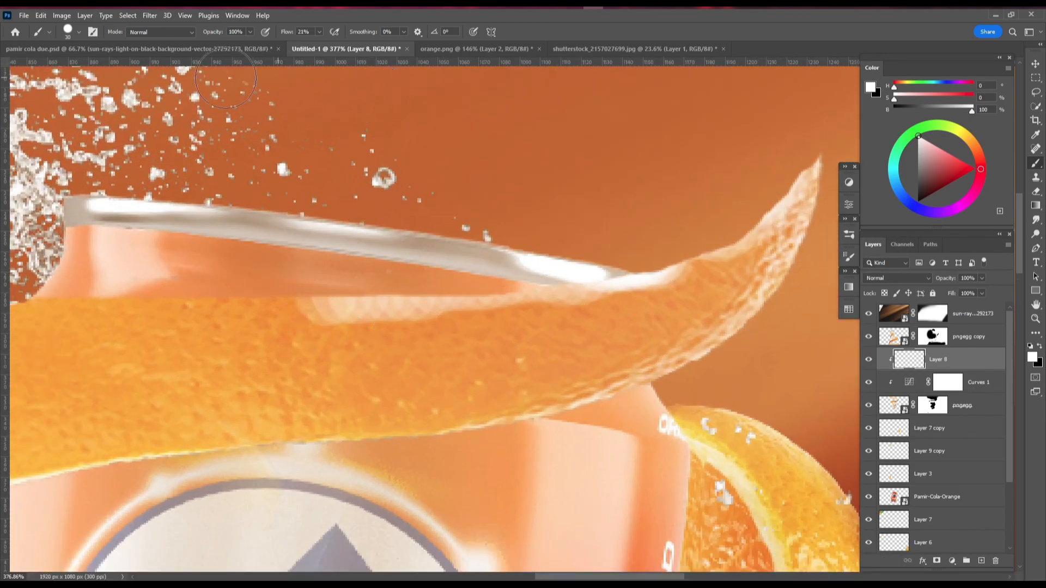
scroll(334, 304, up, 3)
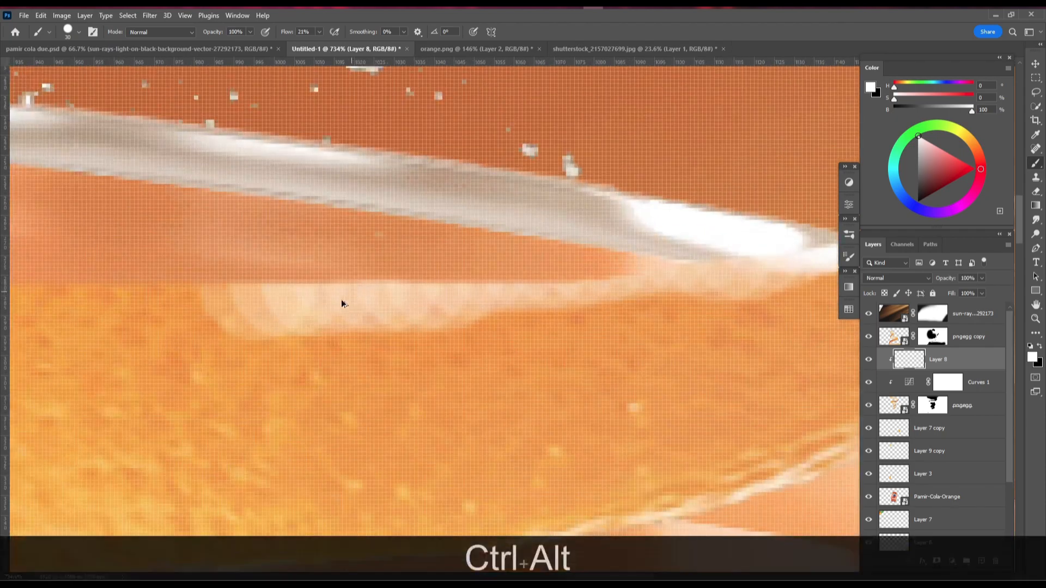
scroll(311, 320, down, 4)
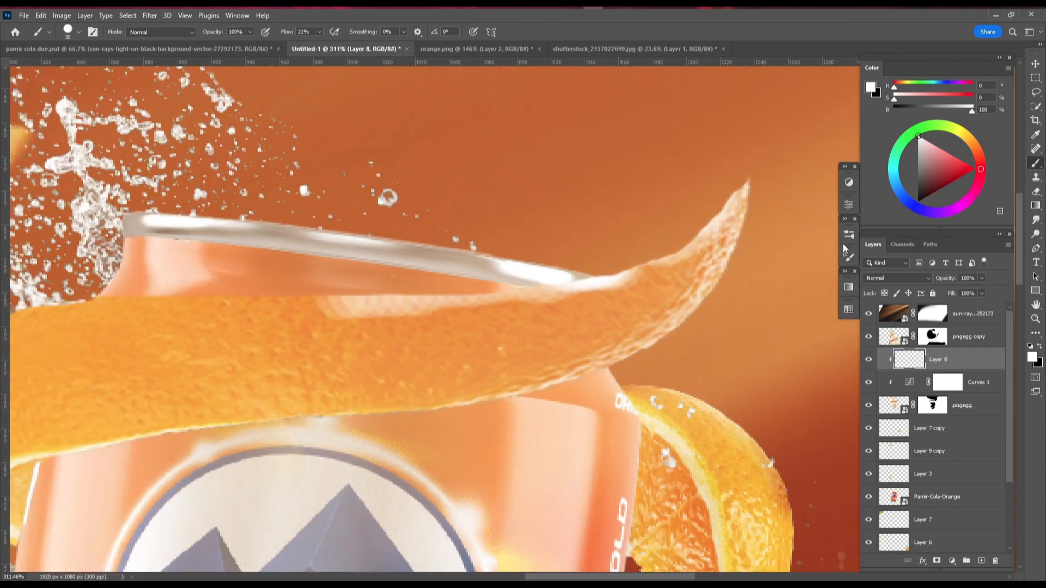
- Reduce the brush tip's spacing to 6%
click(93, 32)
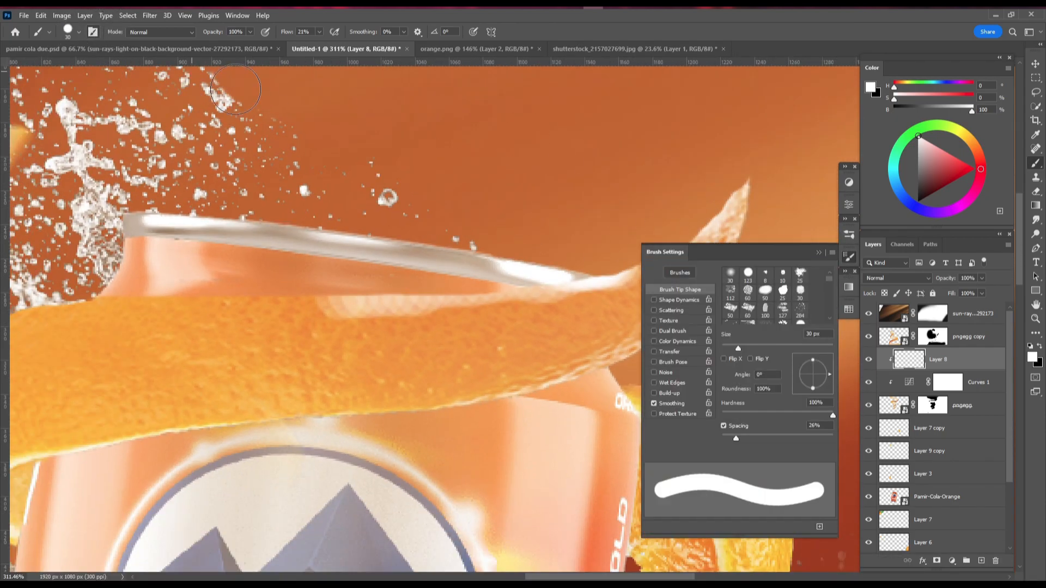
scroll(785, 451, down, 1)
mouse_move(735, 438)
mouse_down()
mouse_move(722, 442)
mouse_move(791, 440)
mouse_move(724, 442)
mouse_up()
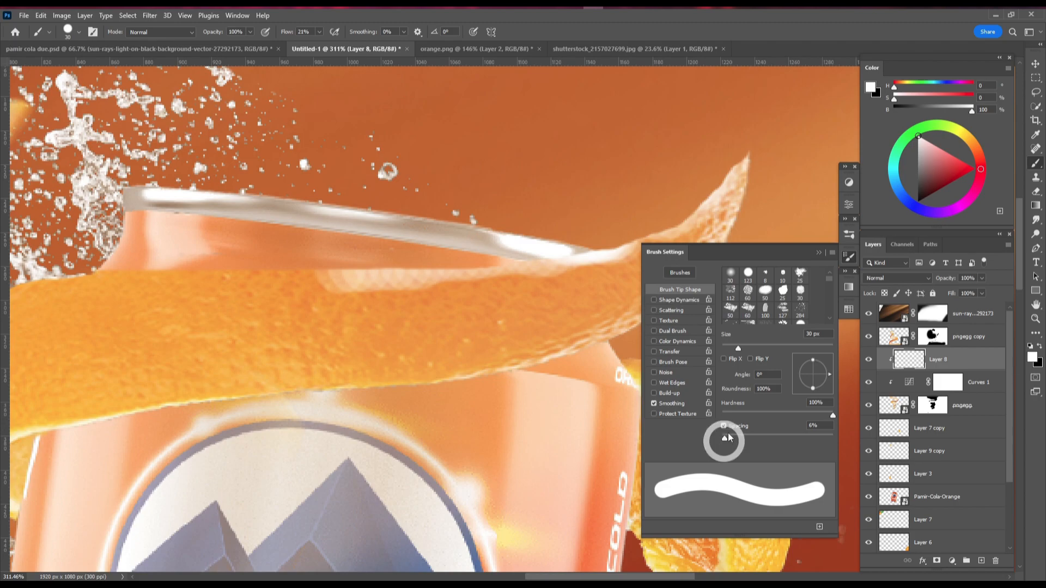
click(820, 252)
- Undo the peel highlight, try another white stroke along the peel's upper edge, and undo that stroke too
key(ctrl+z)
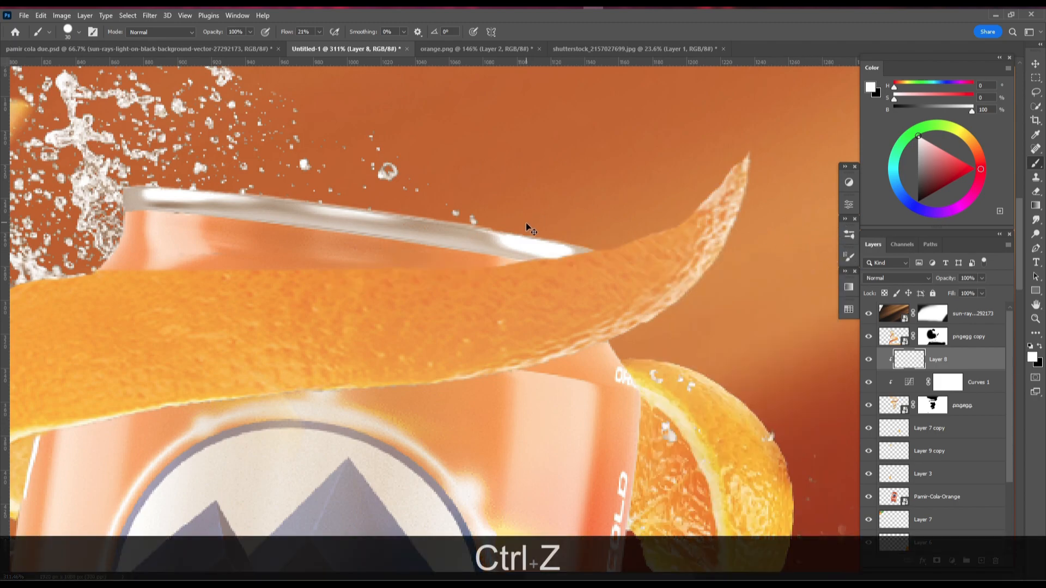
mouse_move(710, 179)
mouse_down()
mouse_move(684, 204)
mouse_move(519, 251)
mouse_move(294, 258)
mouse_up()
key(ctrl+z)
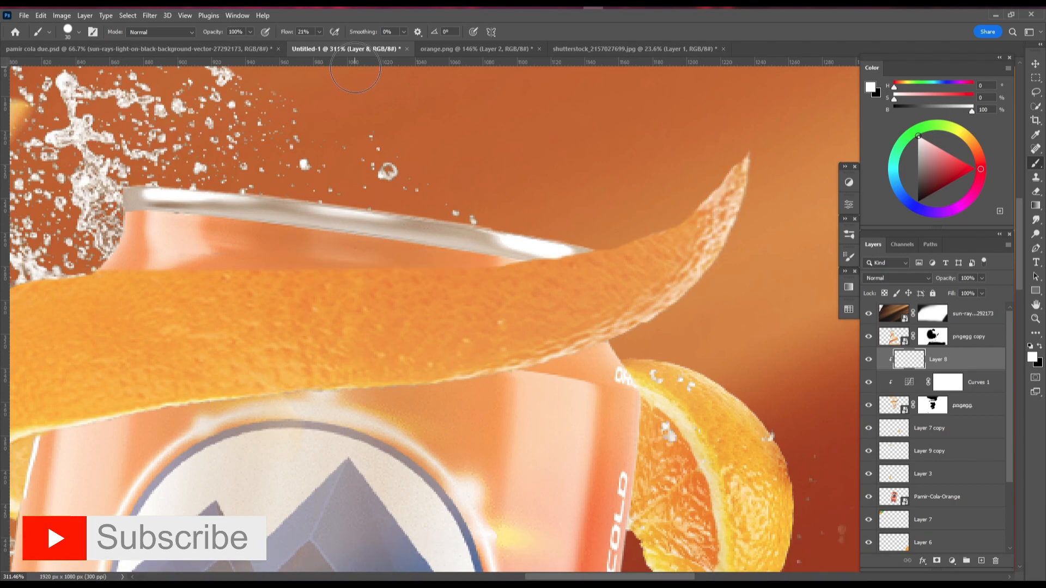
- Set the brush flow to 22% and its hardness to 0%
drag(280, 33, 283, 33)
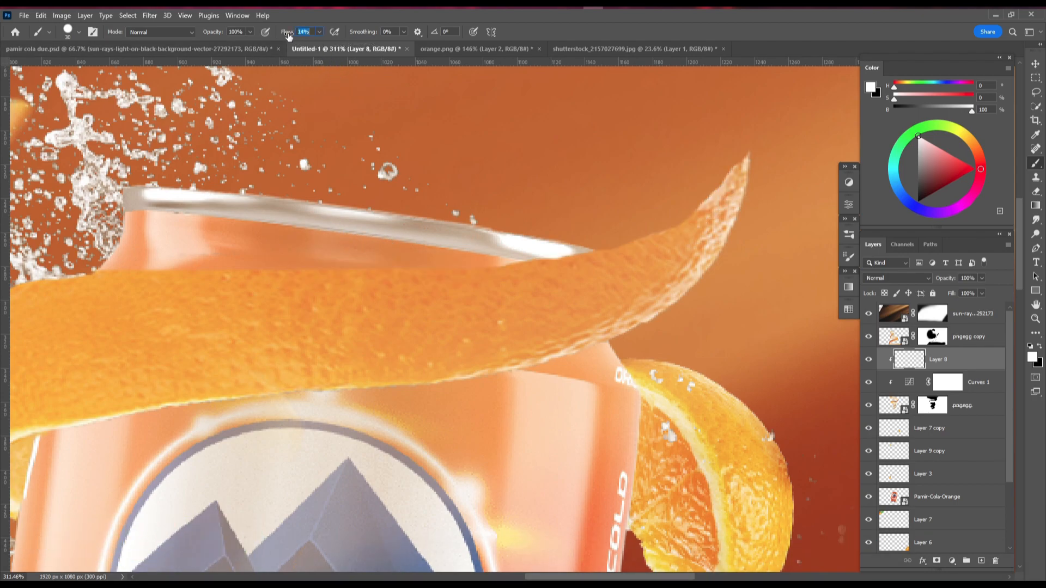
click(77, 34)
drag(129, 98, 63, 94)
click(80, 34)
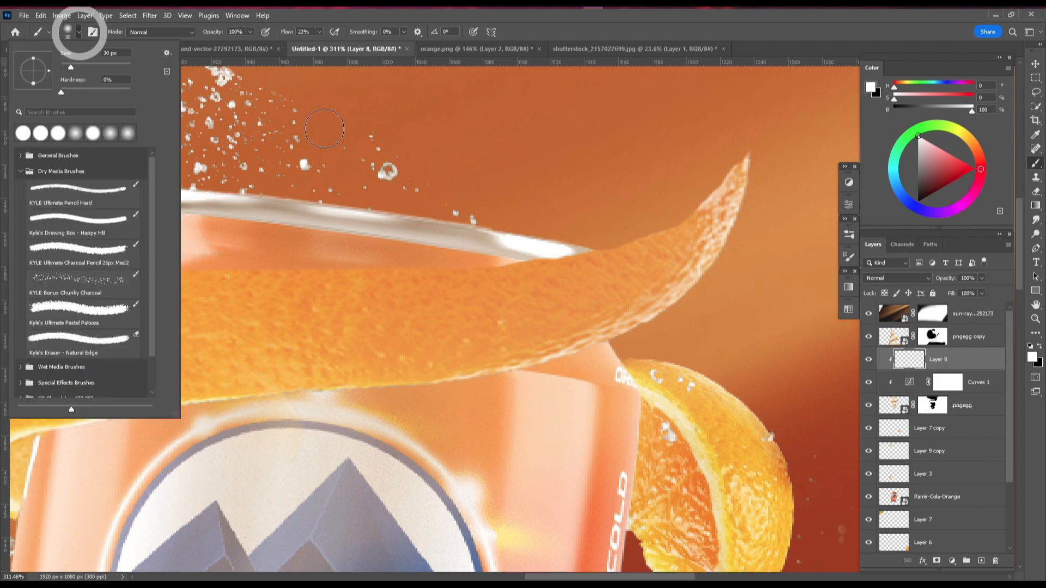
click(69, 32)
- Paint a soft white highlight along the upper edge of the upper peel, from its tip to its outer bend
drag(586, 166, 625, 166)
mouse_move(766, 160)
mouse_down()
mouse_move(668, 238)
mouse_move(507, 276)
mouse_move(328, 303)
mouse_up()
drag(482, 276, 369, 270)
drag(248, 282, 316, 281)
mouse_move(505, 291)
mouse_down()
mouse_move(177, 290)
mouse_move(86, 328)
mouse_up()
key(space)
mouse_move(125, 291)
mouse_down()
mouse_move(183, 248)
mouse_move(131, 383)
mouse_move(133, 423)
mouse_up()
key(ctrl+z)
scroll(269, 273, down, 6)
key(space)
drag(493, 237, 417, 258)
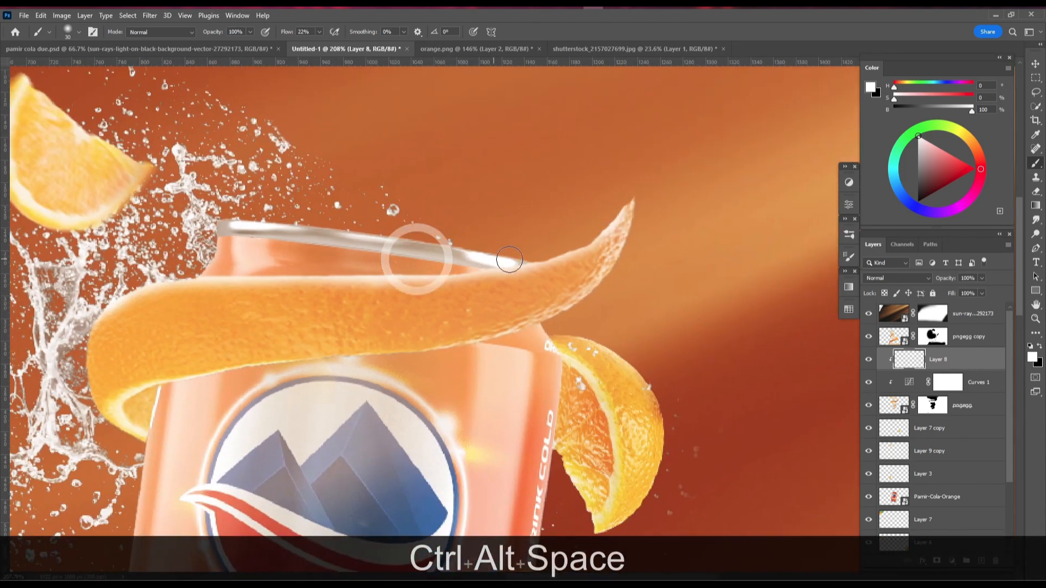
- Try a white highlight along the underside of the upper peel's tip and reduce the brush size to 9 px
scroll(606, 253, up, 7)
mouse_move(667, 229)
mouse_down()
mouse_move(601, 317)
mouse_move(492, 376)
mouse_up()
key(ctrl+z)
scroll(617, 323, down, 1)
key(bracketleft)
key(bracketleft)
key(bracketleft)
key(bracketleft)
key(bracketleft)
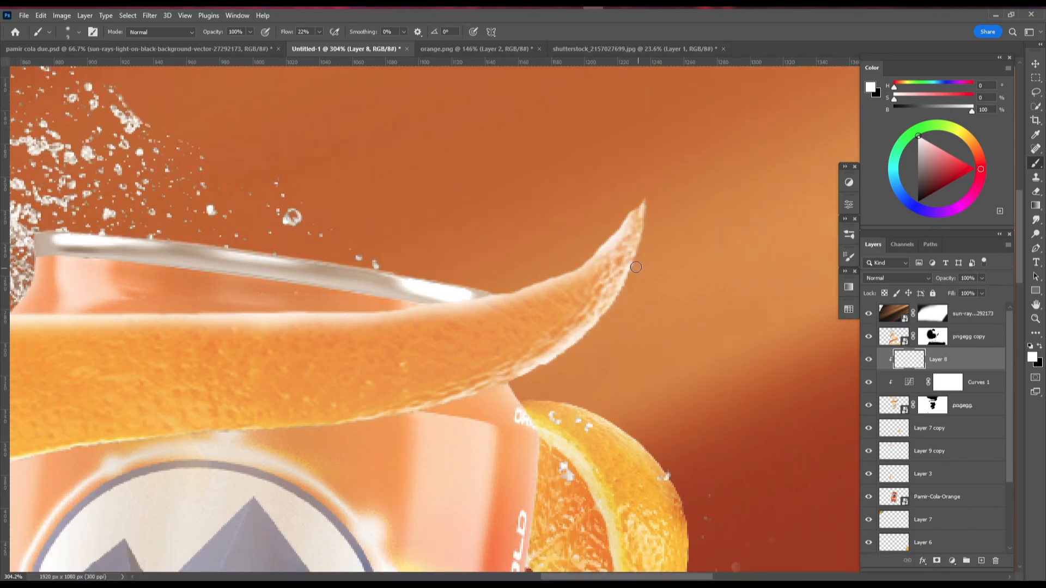
scroll(649, 309, down, 5)
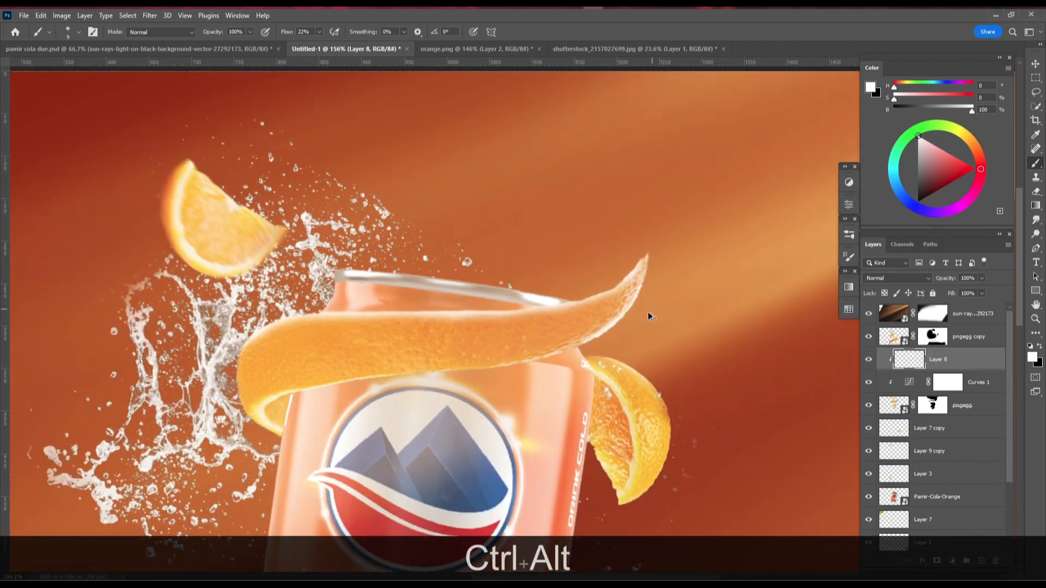
scroll(448, 327, up, 4)
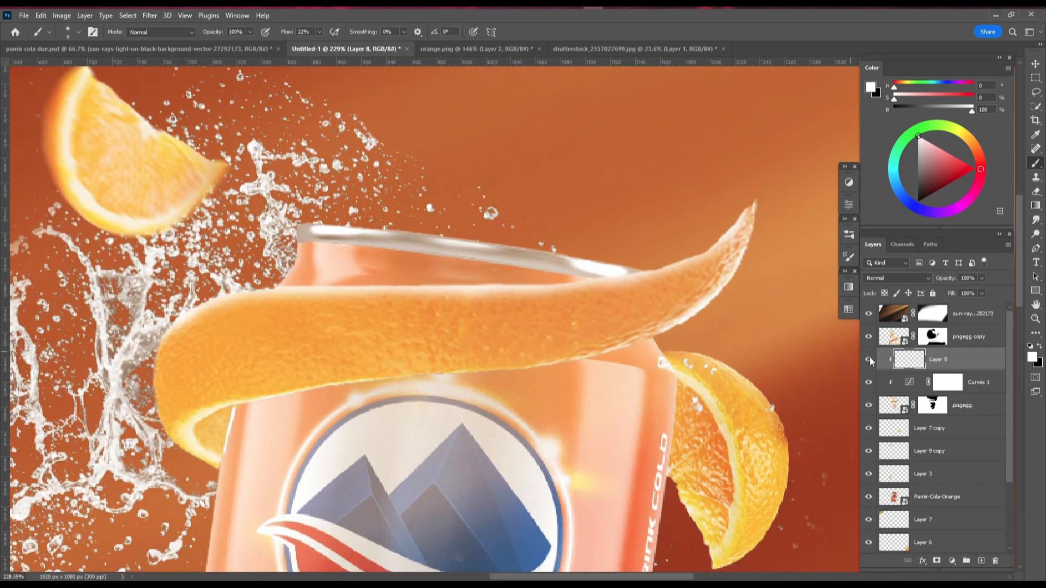
- Darken the upper peel by moving the black point of its Curves adjustment inward
click(950, 388)
key(ctrl+i)
drag(712, 370, 754, 368)
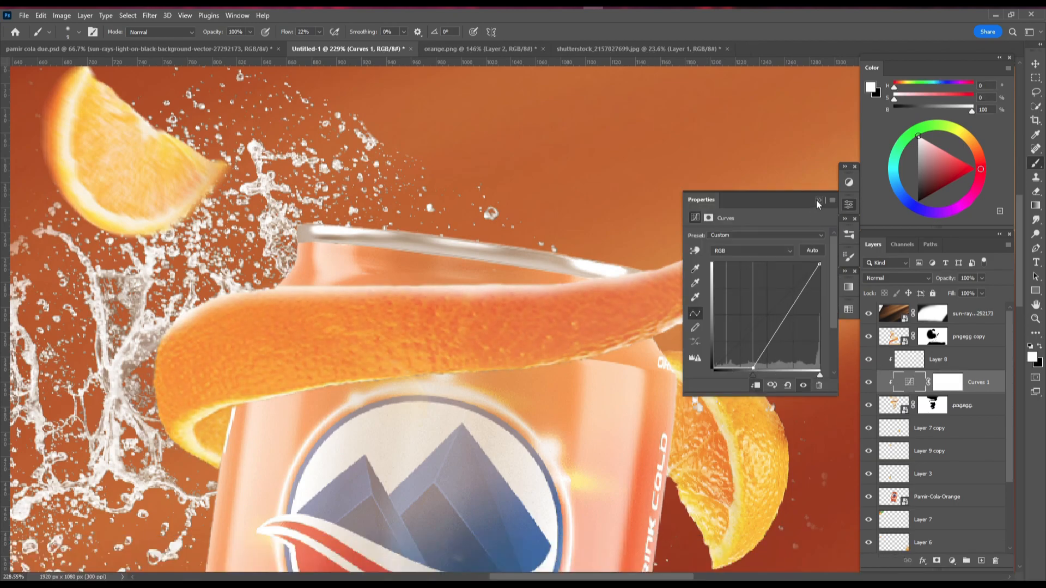
click(818, 200)
- Paint black on the Curves 1 mask with a 50 px brush along the upper peel's top edge to keep it bright
click(948, 382)
key(b)
key(bracketright)
key(bracketright)
key(bracketright)
key(bracketright)
key(bracketright)
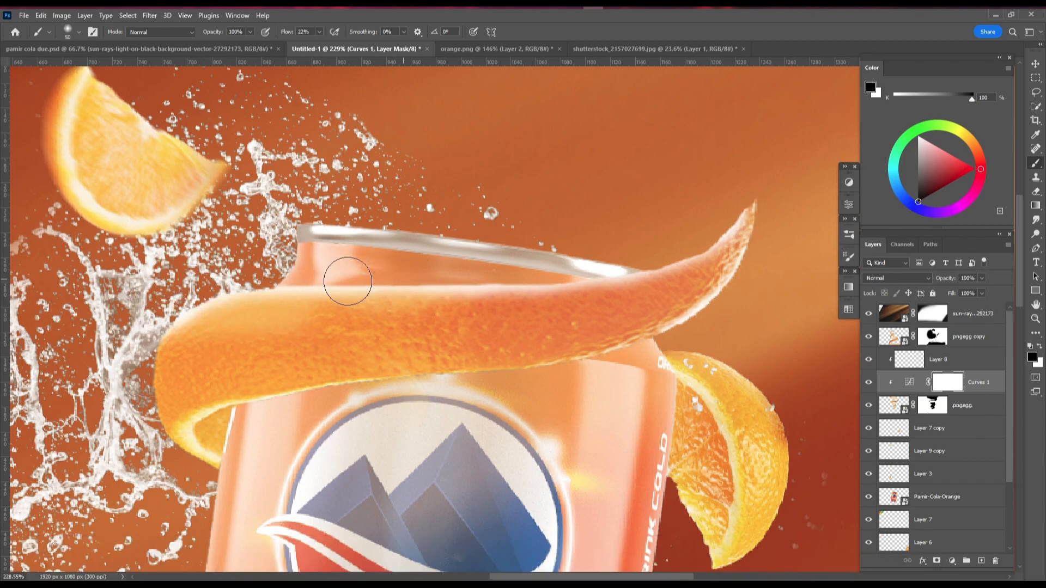
mouse_move(502, 280)
mouse_down()
mouse_move(262, 305)
mouse_move(158, 334)
mouse_up()
scroll(384, 292, down, 5)
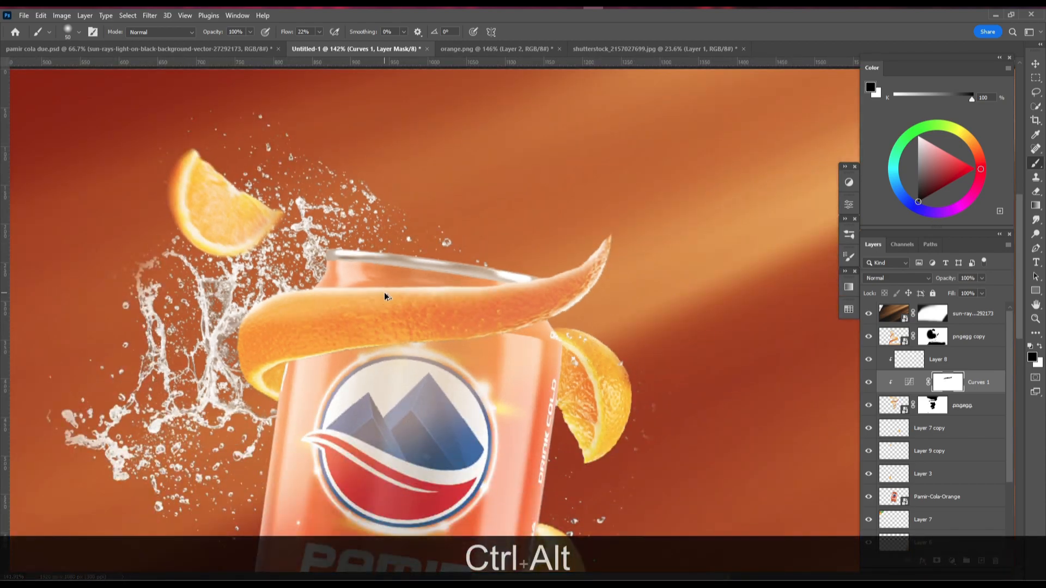
scroll(551, 309, down, 7)
scroll(551, 308, up, 5)
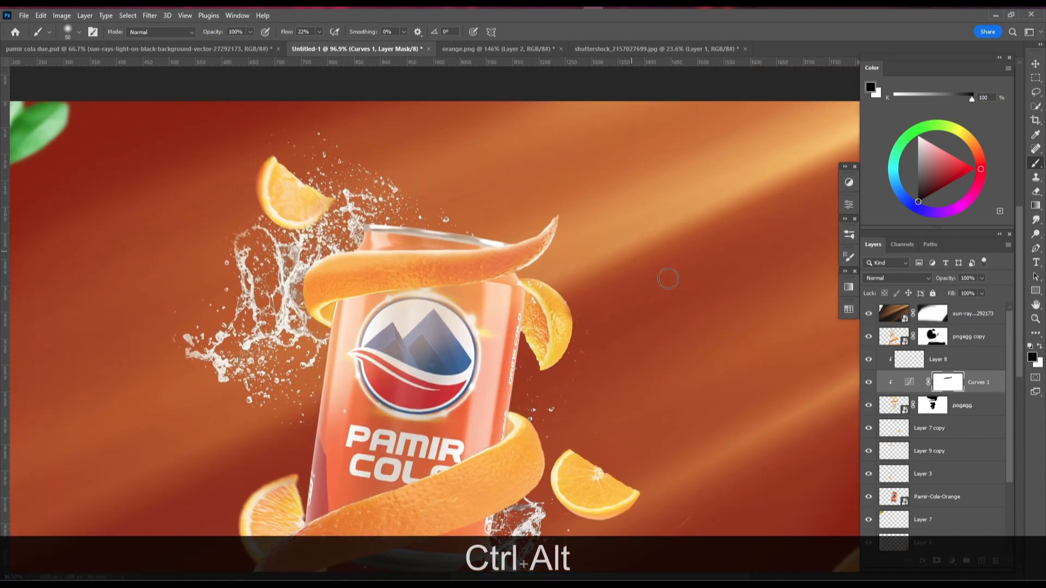
scroll(917, 401, up, 3)
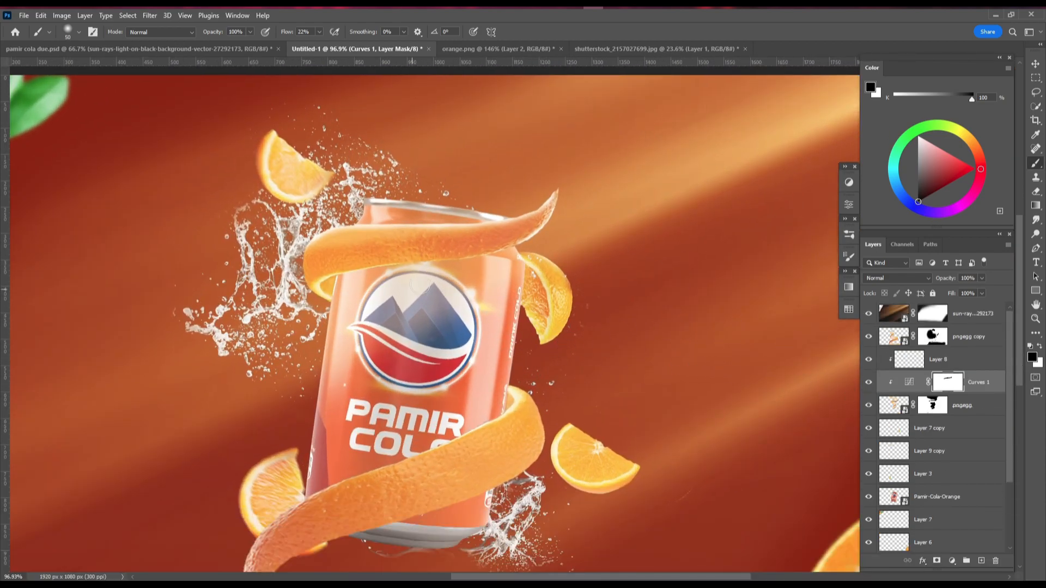
scroll(534, 433, down, 3)
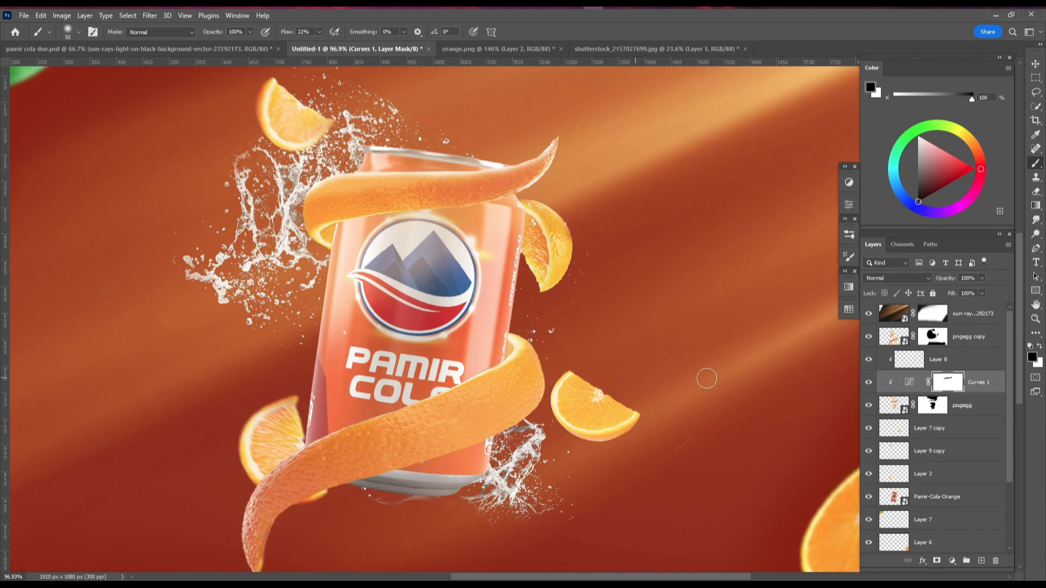
- Add a Curves adjustment above the pngegg copy layer and clip it to that lower peel
click(970, 410)
scroll(963, 459, down, 4)
scroll(900, 430, up, 4)
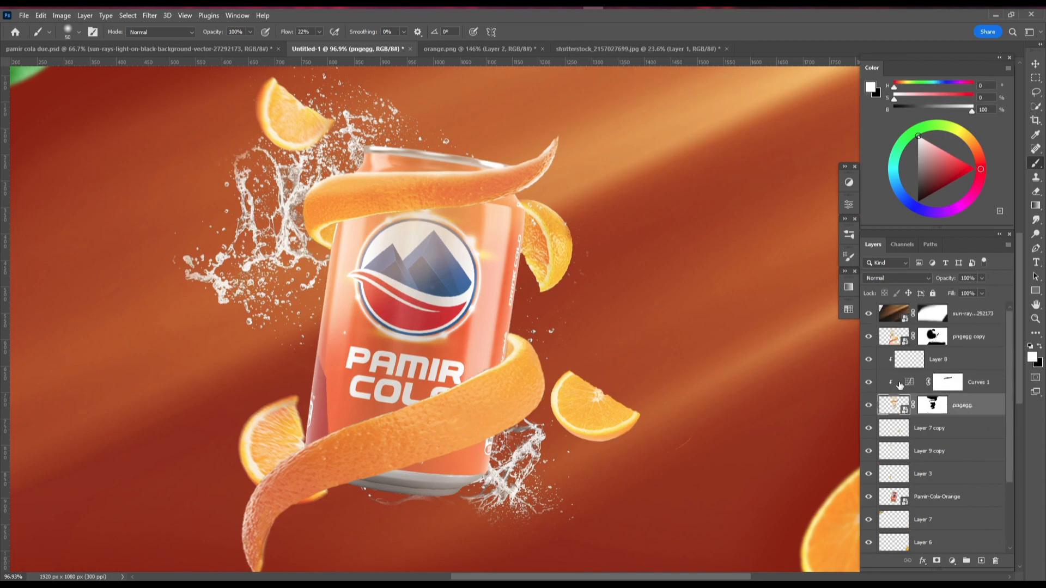
click(967, 338)
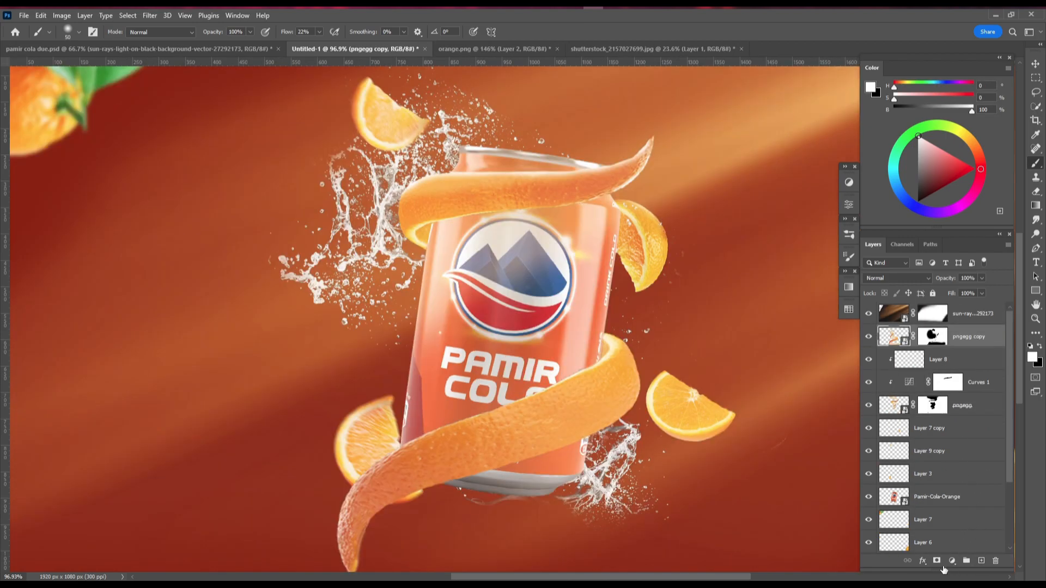
click(952, 561)
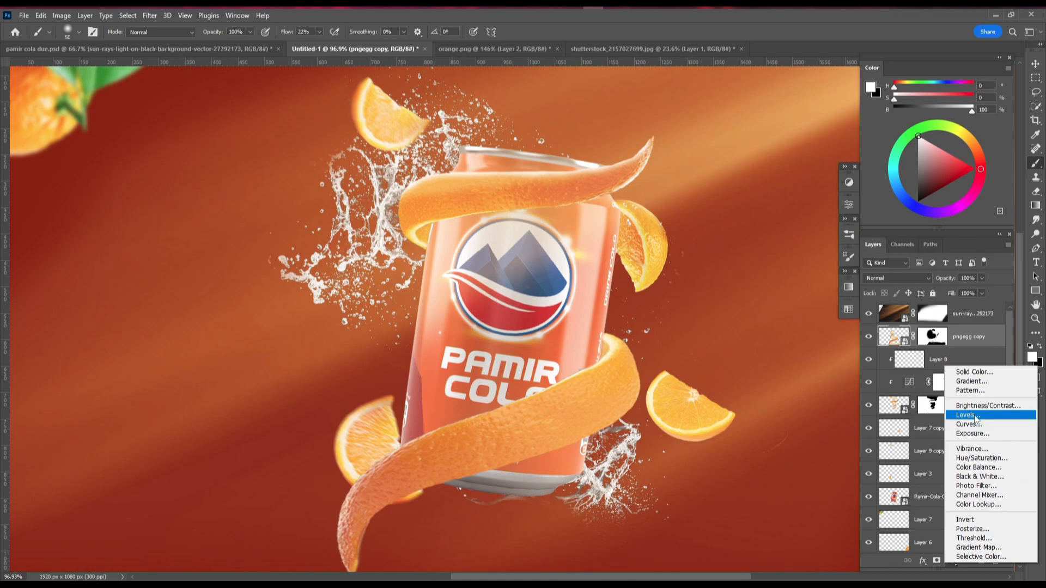
click(962, 425)
alt+click(971, 348)
- Shape the lower peel's curve with a raised black point, a slightly lowered white point and lifted midtones
drag(725, 368, 741, 369)
drag(820, 263, 820, 274)
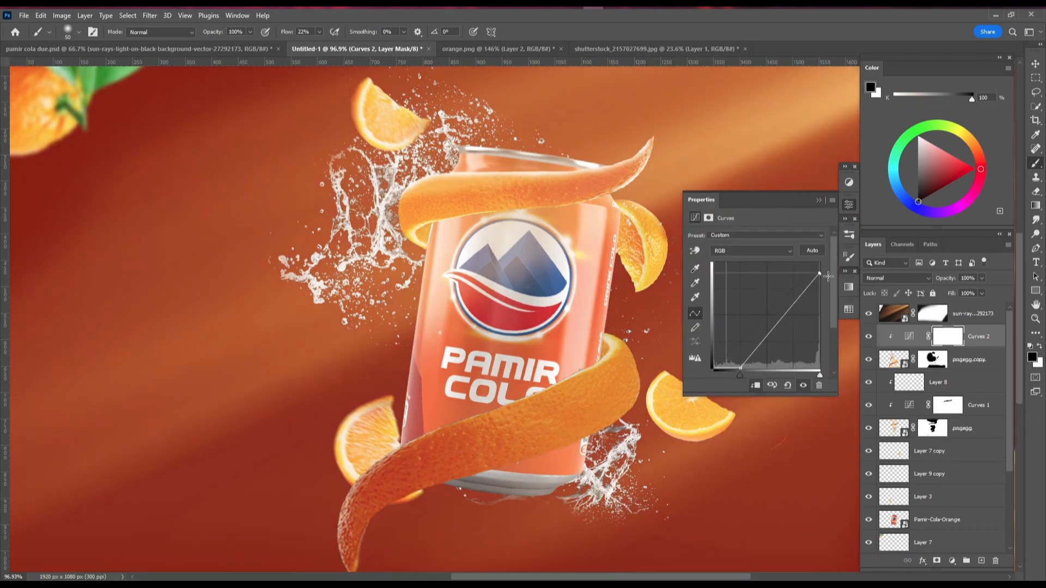
drag(776, 324, 777, 313)
drag(741, 368, 737, 370)
click(819, 200)
- Add a new layer above the lower peel's Curves adjustment and try a white brush stroke on the peel
click(981, 561)
key(b)
key(bracketleft)
key(bracketleft)
scroll(592, 377, up, 4)
drag(568, 327, 556, 333)
key(ctrl+z)
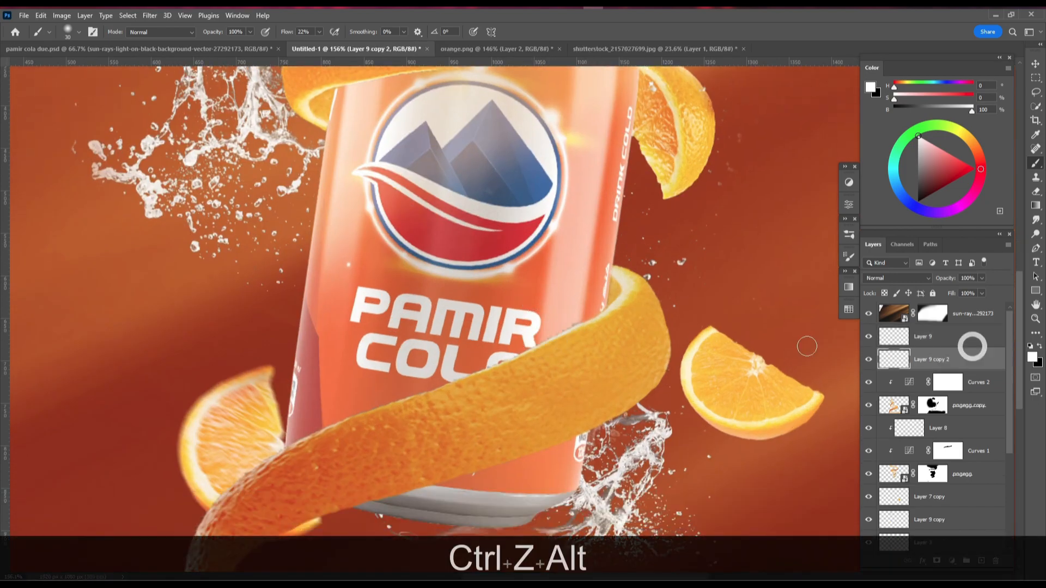
- Clip the Layer 9 copy 2 layer to the lower peel, undoing the stray test stroke
drag(972, 346, 972, 350)
scroll(591, 313, up, 2)
click(583, 321)
key(ctrl+z)
alt+click(981, 369)
key(ctrl+z)
- Paint a white highlight along the lower peel's upper edge, from its bend beside the can down to its tail
mouse_move(611, 315)
mouse_down()
mouse_move(538, 338)
mouse_move(533, 312)
mouse_move(504, 343)
mouse_up()
key(ctrl+z)
drag(292, 419, 384, 309)
scroll(385, 309, up, 3)
key(bracketleft)
key(bracketleft)
drag(739, 233, 525, 322)
scroll(525, 324, up, 2)
drag(566, 268, 174, 447)
scroll(323, 321, up, 2)
mouse_move(174, 447)
mouse_down()
mouse_move(323, 322)
mouse_move(183, 362)
mouse_move(130, 402)
mouse_up()
- Enlarge the brush to 20 px, undo the weak strokes and repaint the highlight where the lower peel crosses the can
scroll(328, 298, down, 6)
key(bracketright)
key(bracketright)
key(ctrl+z)
drag(326, 310, 375, 291)
key(ctrl+z)
mouse_move(459, 254)
mouse_down()
mouse_move(379, 305)
mouse_move(504, 264)
mouse_up()
key(ctrl+z)
mouse_move(538, 211)
mouse_down()
mouse_move(487, 257)
mouse_move(390, 301)
mouse_up()
scroll(367, 303, down, 7)
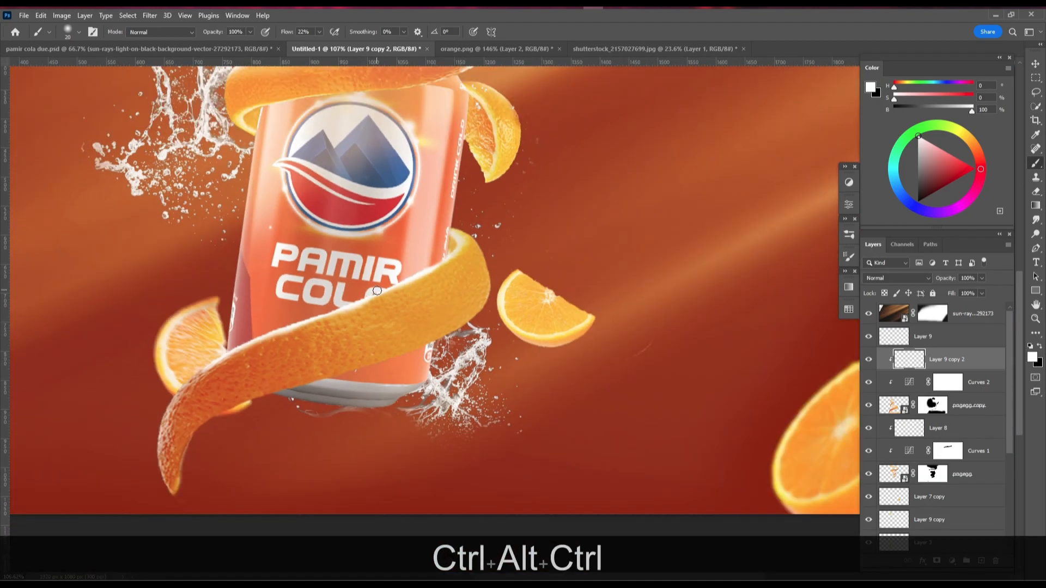
- Extend the white highlight down the outer bend of the lower peel and touch up its upper edge
scroll(462, 283, up, 8)
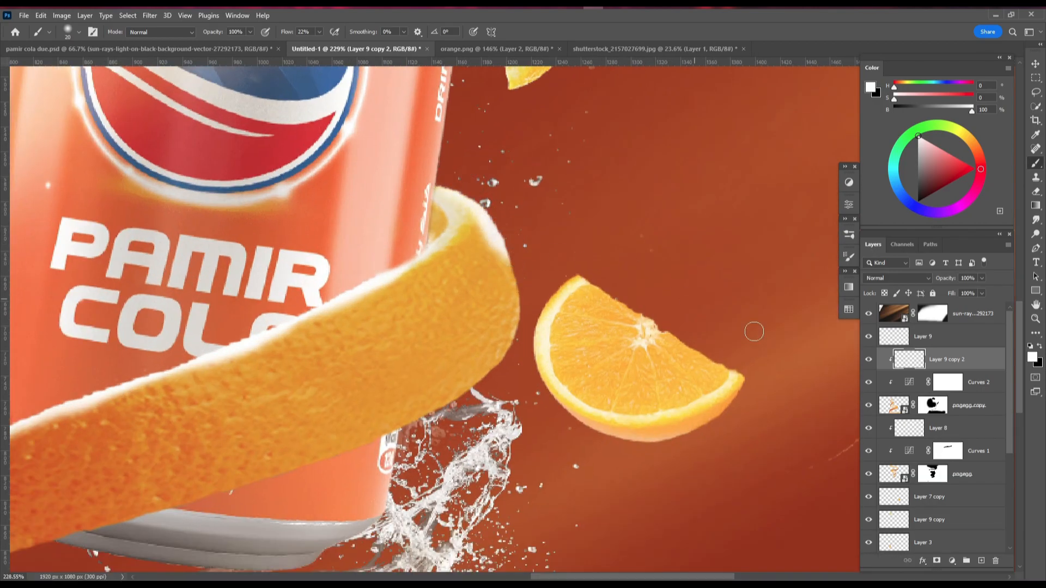
click(870, 338)
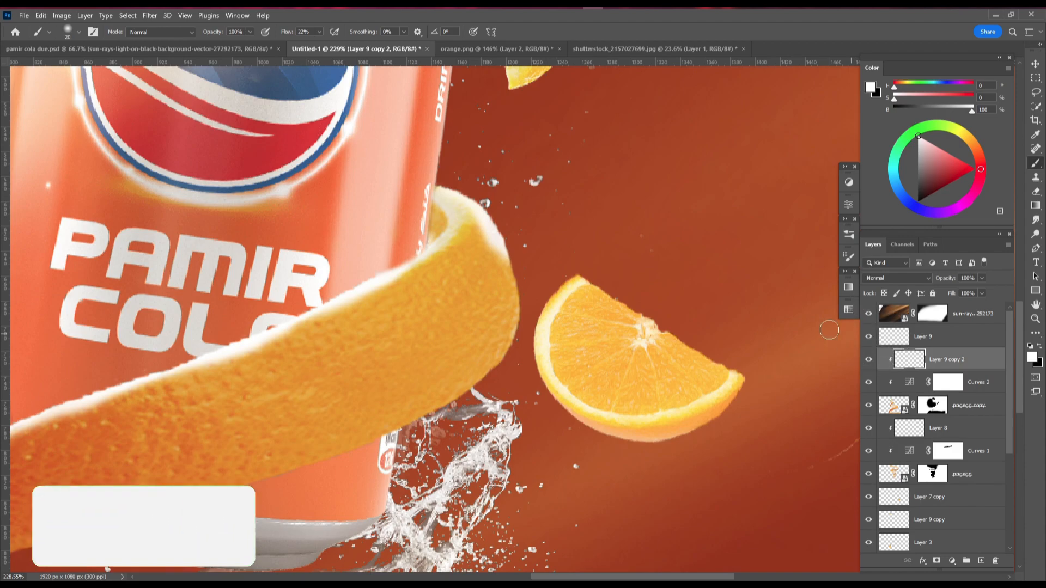
mouse_move(512, 234)
mouse_down()
mouse_move(525, 266)
mouse_move(499, 233)
mouse_move(521, 344)
mouse_up()
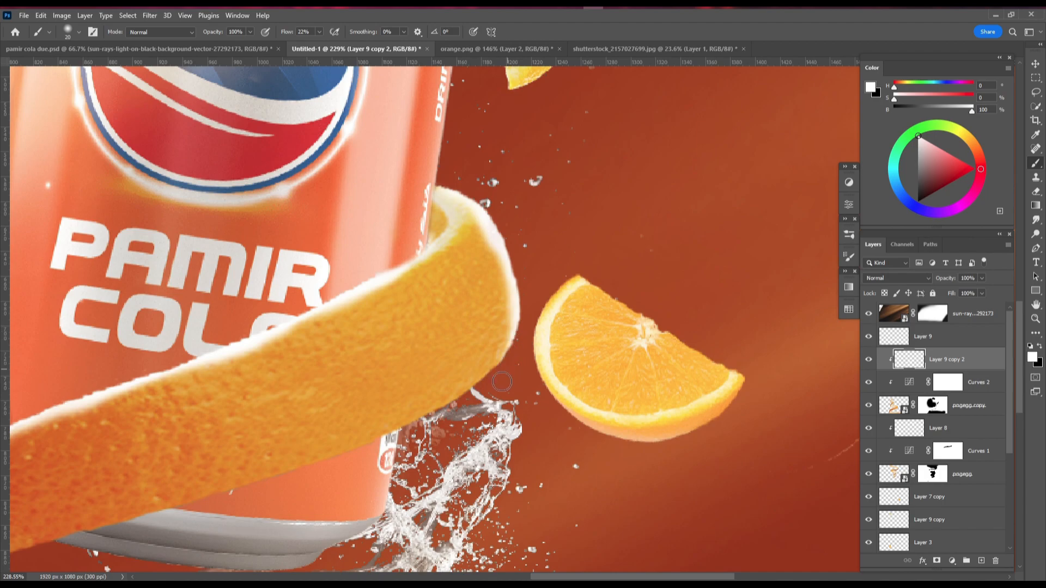
scroll(502, 382, down, 6)
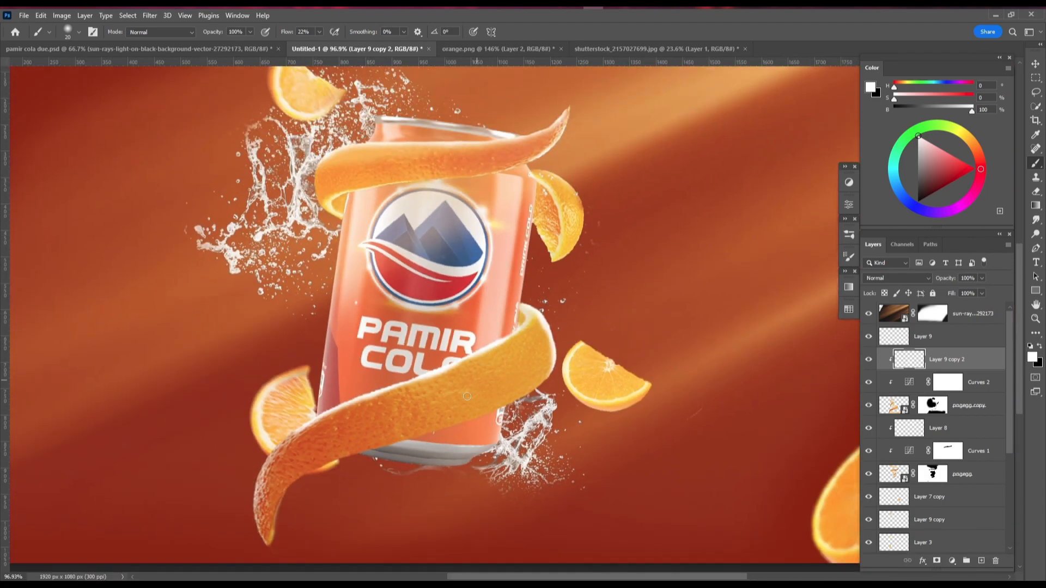
scroll(472, 390, up, 3)
drag(563, 238, 527, 267)
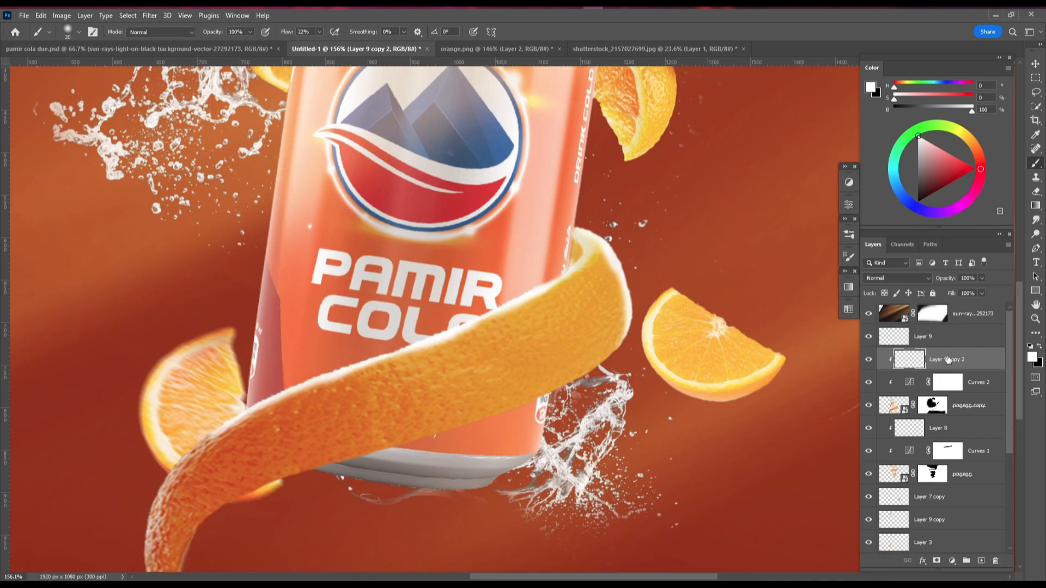
- Soften the lower peel's highlight layer with a Gaussian Blur of 6.4 pixels radius
click(151, 15)
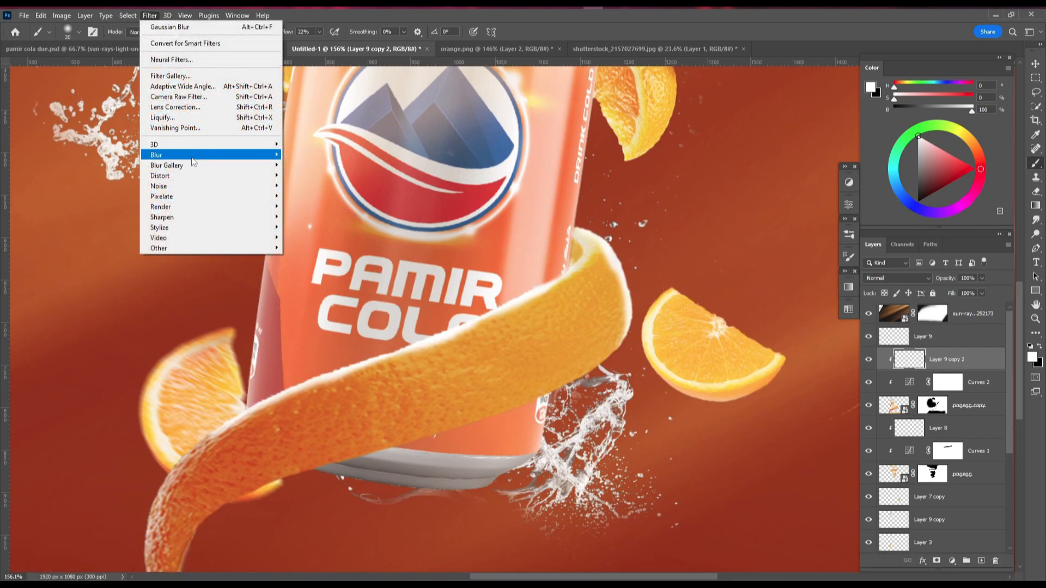
mouse_move(191, 156)
click(311, 196)
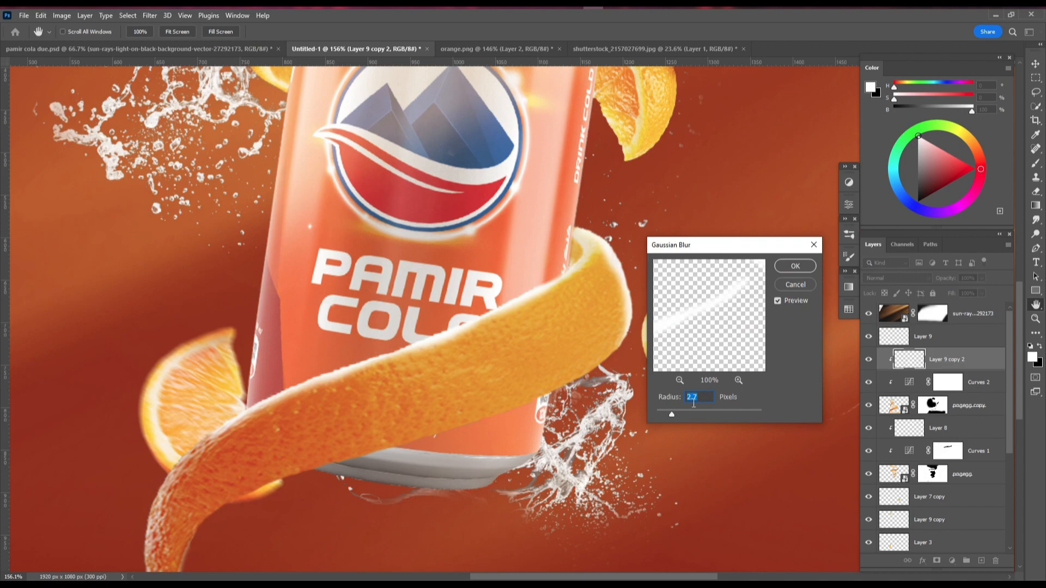
drag(682, 417, 691, 417)
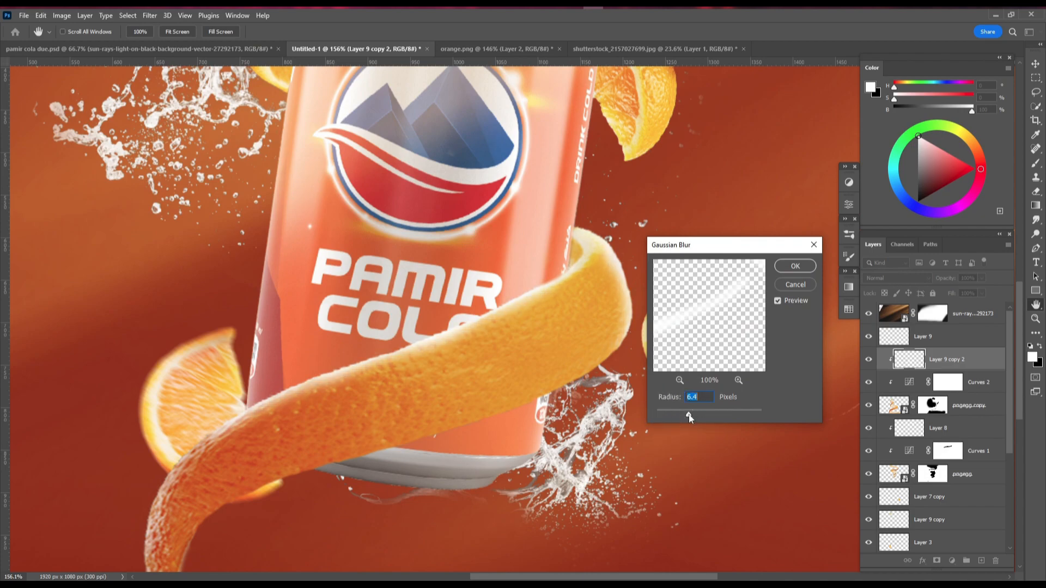
click(794, 265)
ctrl+alt+click(563, 286)
key(ctrl+z)
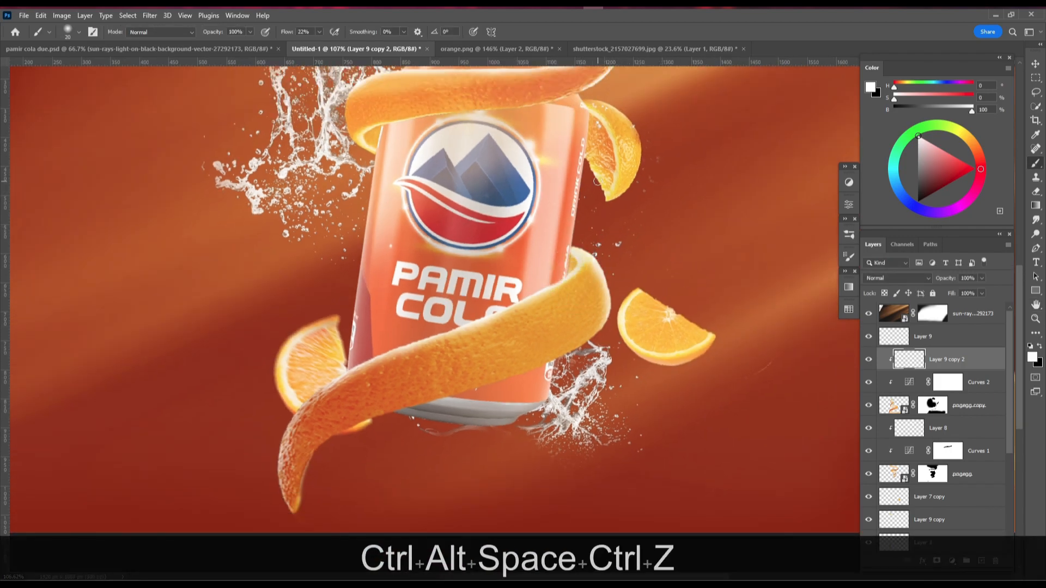
- Soften the upper peel's highlight on Layer 8 with a Gaussian Blur of 3.7 pixels radius
scroll(545, 163, up, 3)
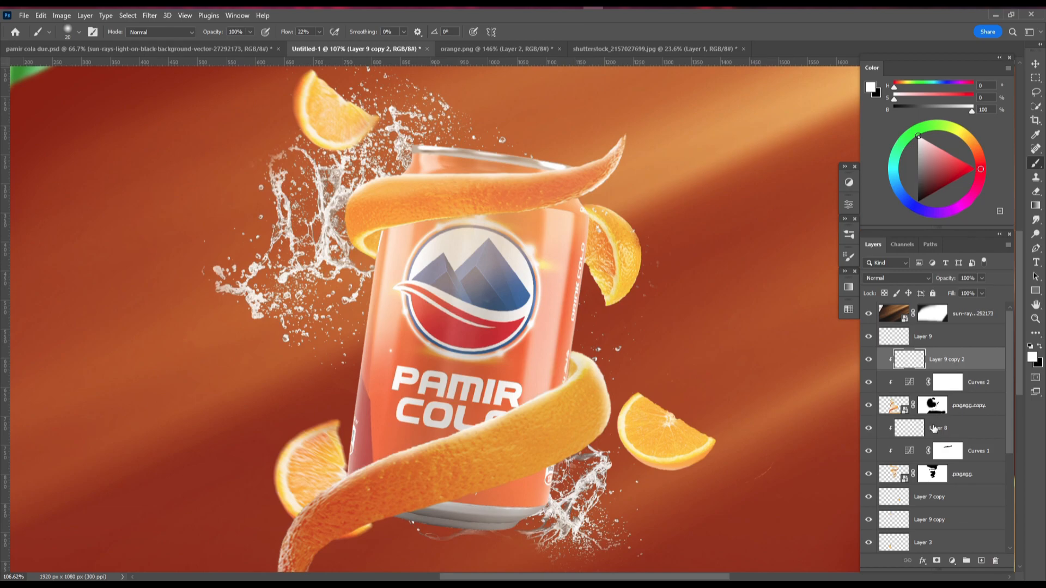
scroll(934, 428, down, 2)
click(917, 383)
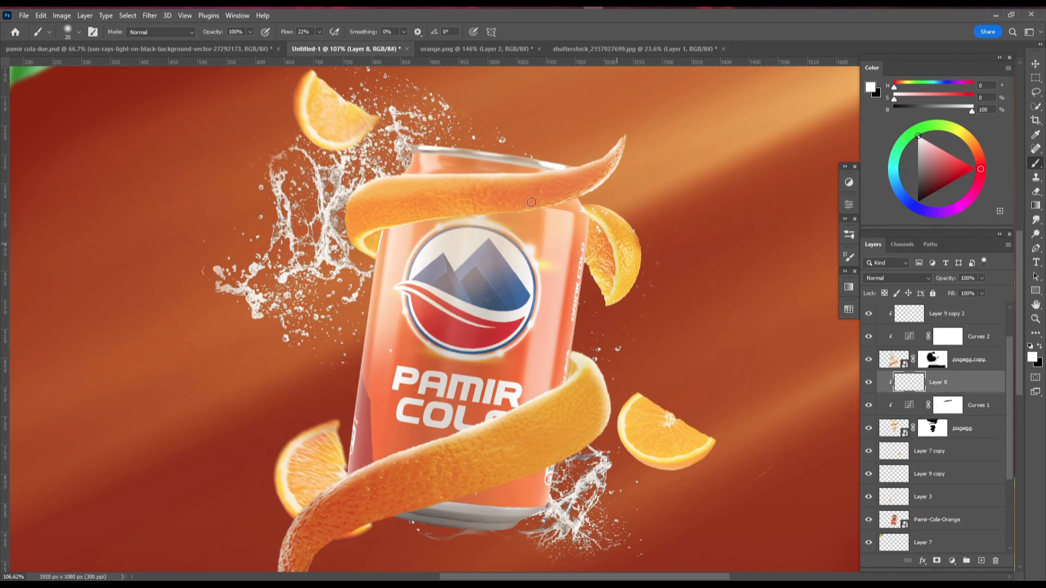
click(148, 15)
mouse_move(185, 159)
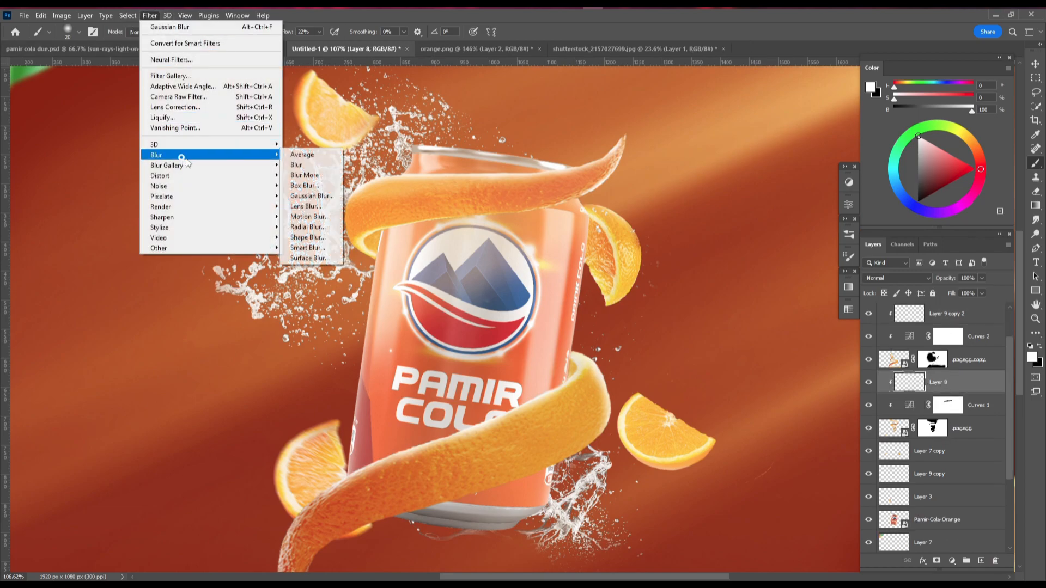
click(311, 196)
drag(671, 416, 678, 415)
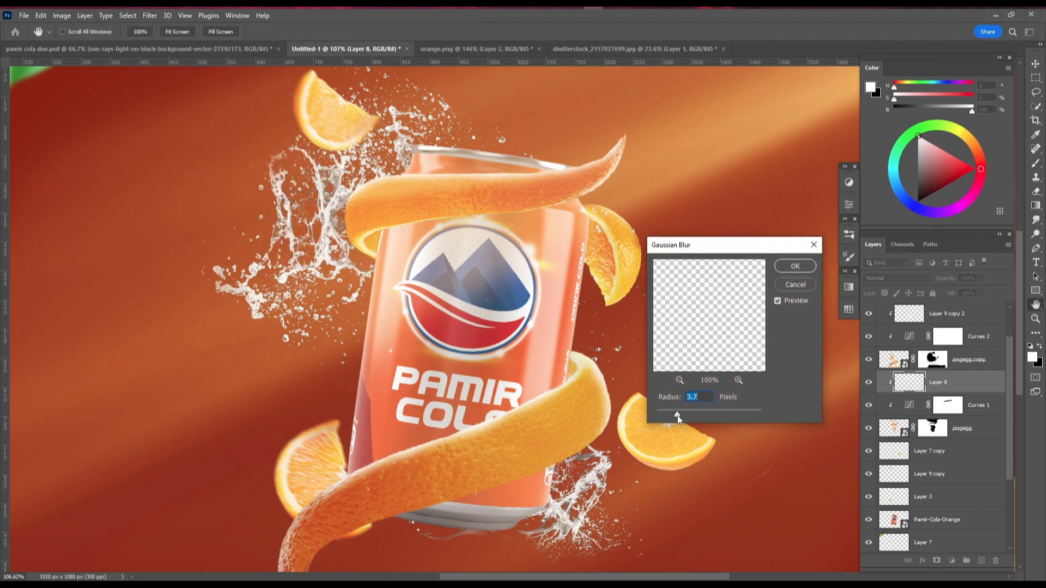
click(794, 266)
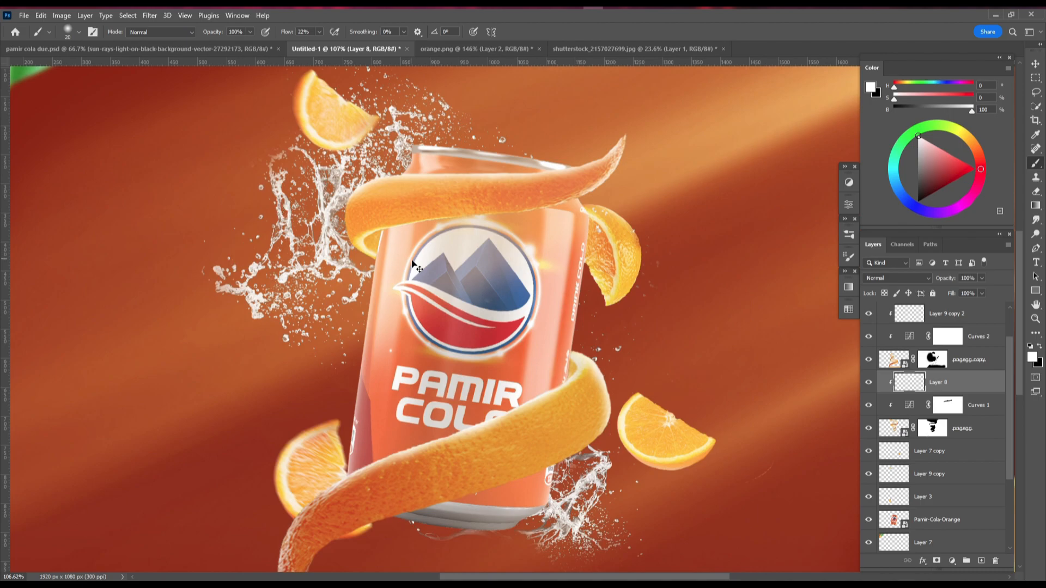
- Add a clipped layer above Layer 8 and try a black shadow stroke where the can meets the upper peel's inner side
scroll(412, 260, up, 5)
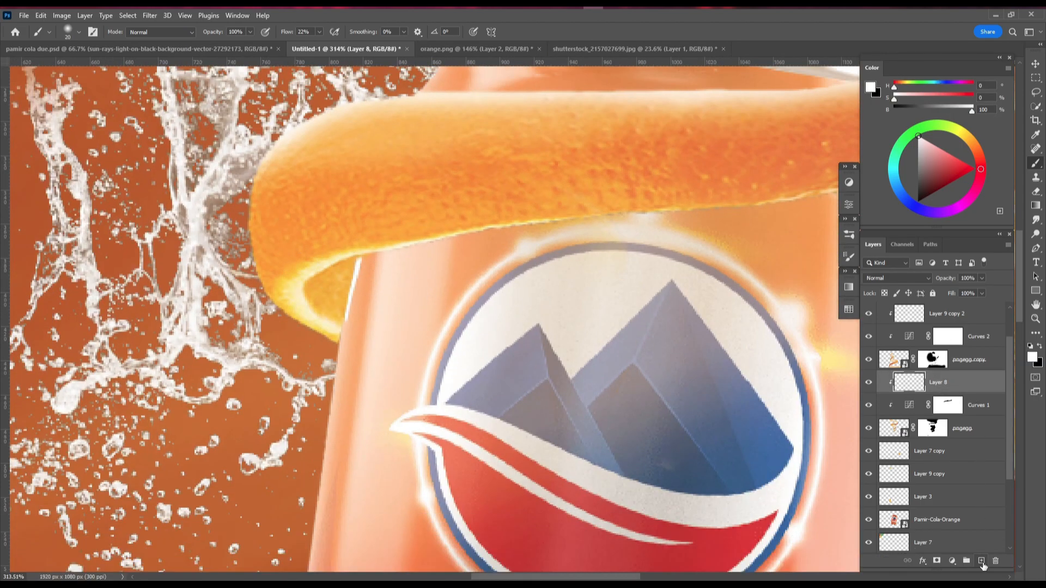
click(981, 562)
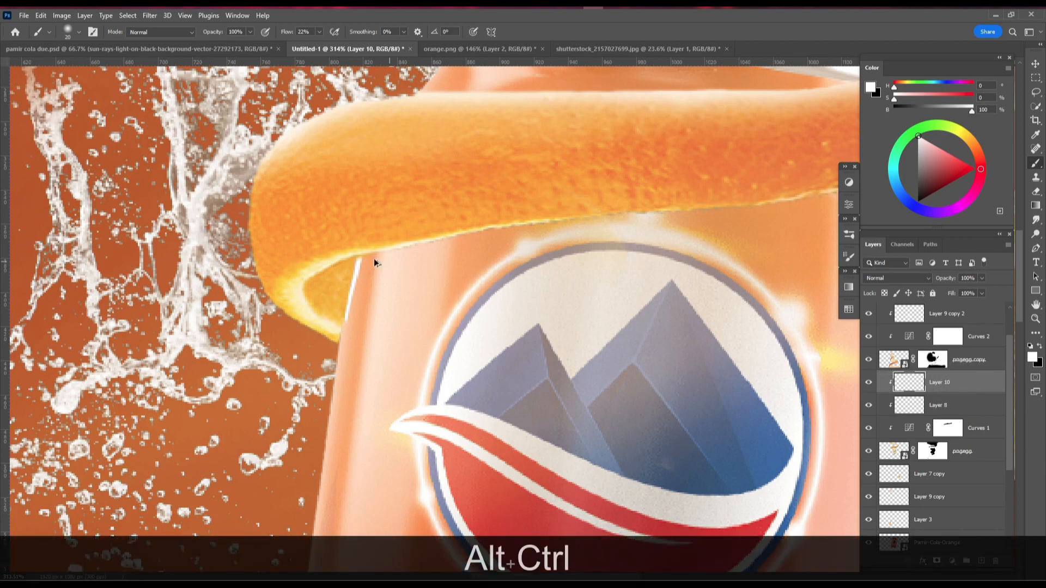
scroll(347, 273, up, 5)
key(x)
drag(357, 262, 324, 256)
key(ctrl+z)
- Set the brush flow to 100%, undo the trial shadow strokes and resize the black brush to 25 pixels
drag(283, 33, 338, 33)
key(ctrl+z)
key(bracketleft)
key(bracketleft)
key(ctrl+z)
key(bracketright)
key(bracketright)
key(bracketright)
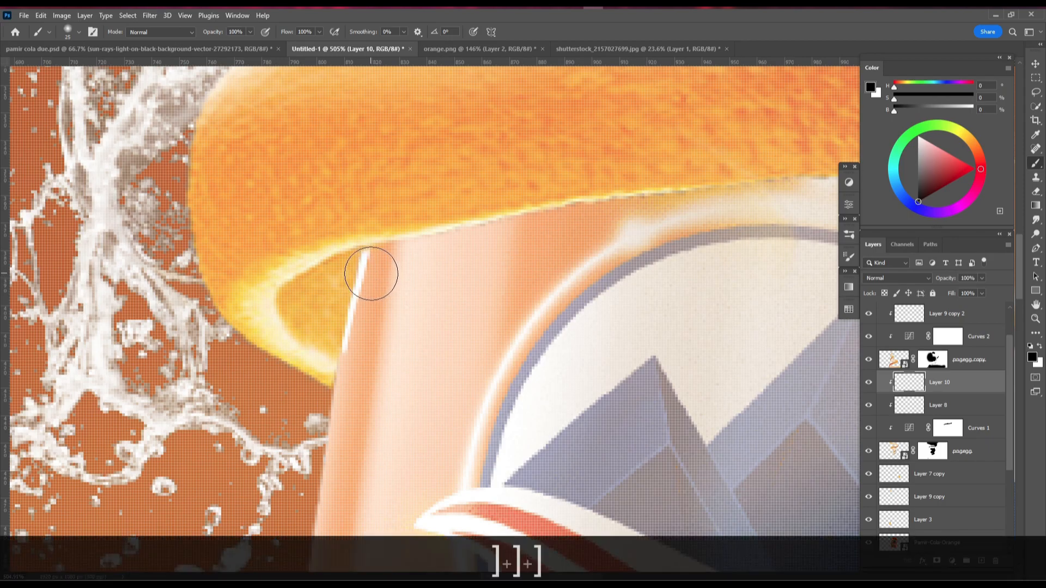
- Paint a black shadow down the inner side of the upper peel along the can's left edge, undoing the first stroke
drag(366, 263, 346, 356)
scroll(417, 330, down, 10)
key(ctrl+alt+z)
scroll(420, 326, up, 10)
mouse_move(364, 280)
mouse_down()
mouse_move(347, 350)
mouse_move(355, 381)
mouse_up()
key(ctrl+alt+space)
ctrl+alt+click(393, 248)
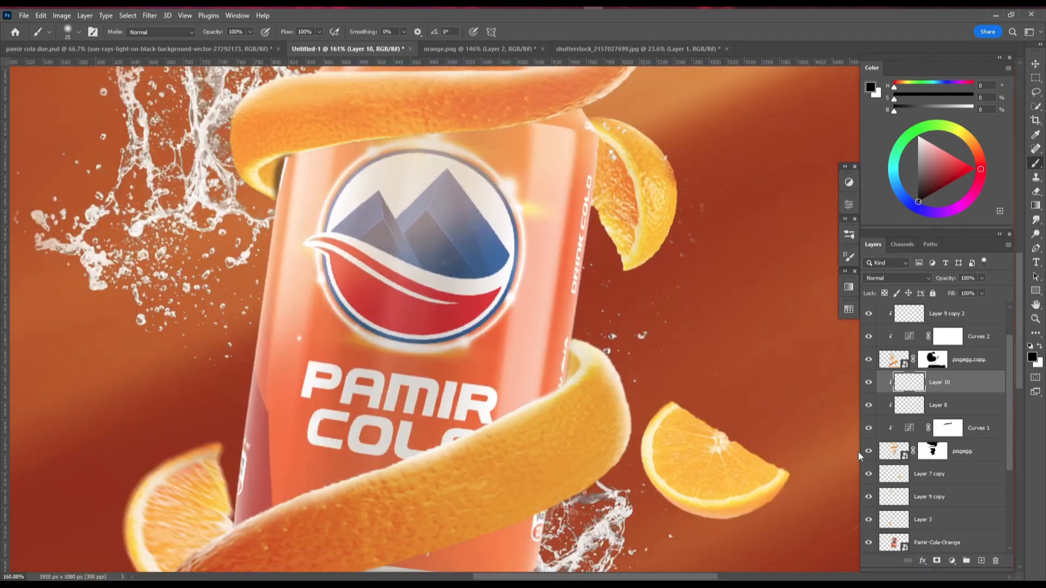
- Soften the upper peel's inner shadow on Layer 10 with a Gaussian Blur of 4.8 pixels radius
click(163, 18)
click(147, 19)
click(149, 16)
mouse_move(261, 155)
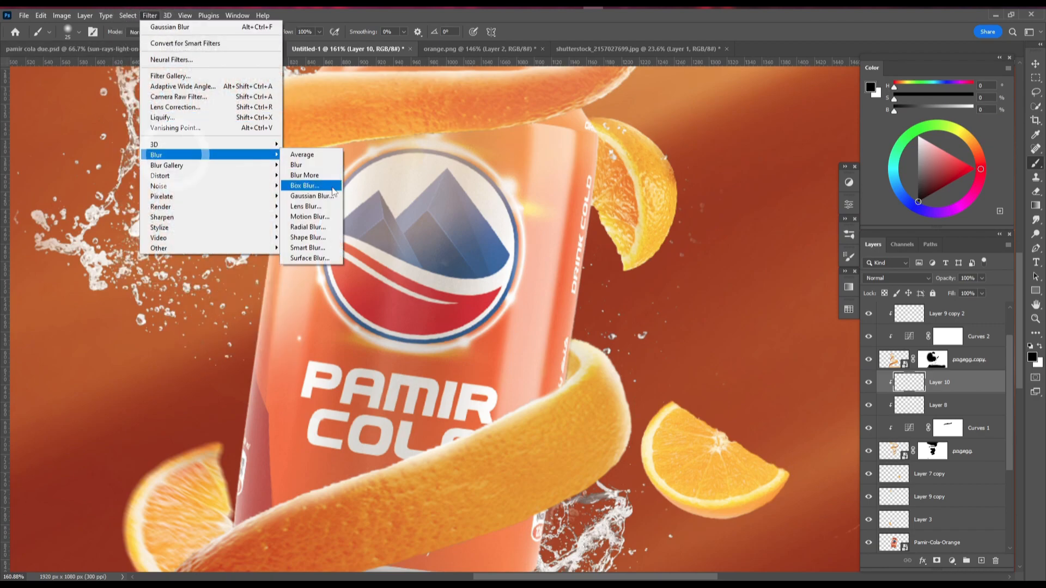
click(311, 196)
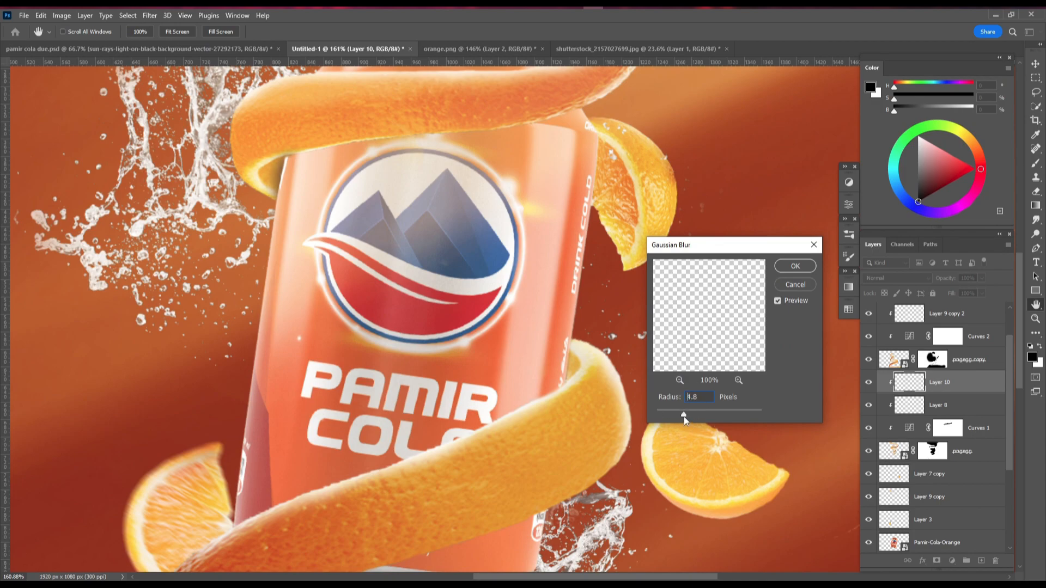
click(795, 266)
- Add a clipped layer above Layer 9 copy 2 and paint a black shadow inside the lower peel's bend beside the can's right edge
key(b)
scroll(947, 415, up, 1)
scroll(947, 415, up, 1)
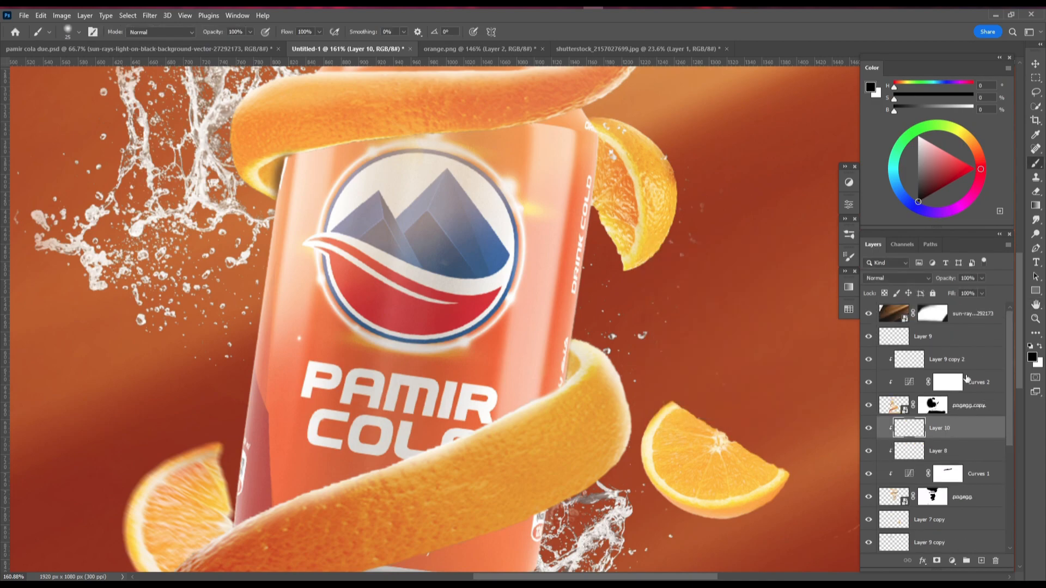
click(971, 362)
click(981, 561)
key(ctrl+alt+g)
scroll(583, 395, up, 9)
key([)
mouse_move(551, 307)
mouse_down()
mouse_move(546, 356)
mouse_move(532, 364)
mouse_move(534, 338)
mouse_move(530, 358)
mouse_up()
key(ctrl+z)
key(ctrl+z)
key(ctrl+z)
scroll(580, 296, down, 7)
- Soften the lower peel's shadow with a Gaussian Blur of 2.7 pixels radius and lower the layer's opacity to 92%
click(149, 15)
mouse_move(182, 155)
click(310, 196)
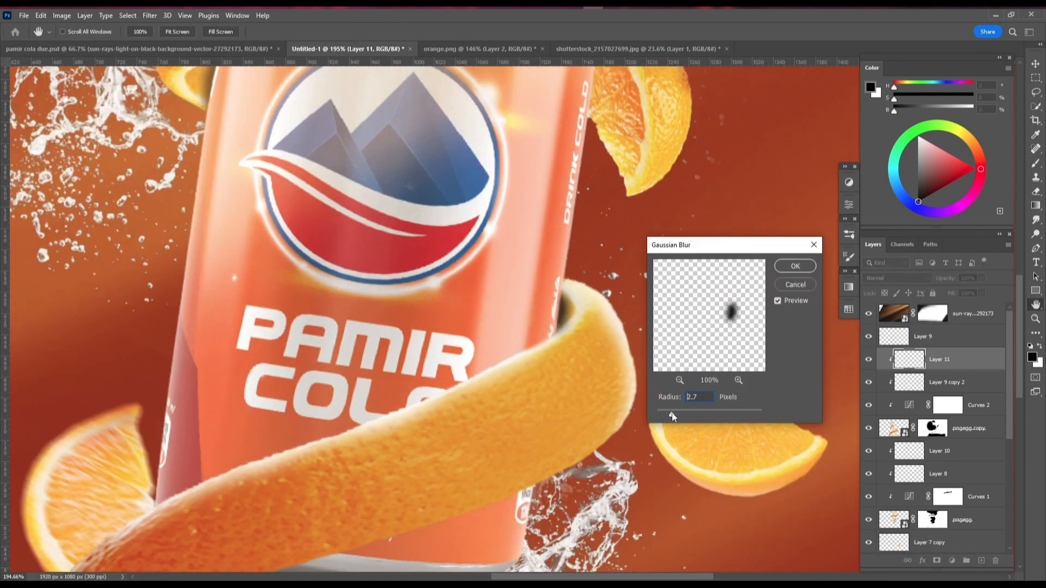
click(795, 266)
- Examine the shaded peels and the can within the whole composition
scroll(742, 366, down, 1)
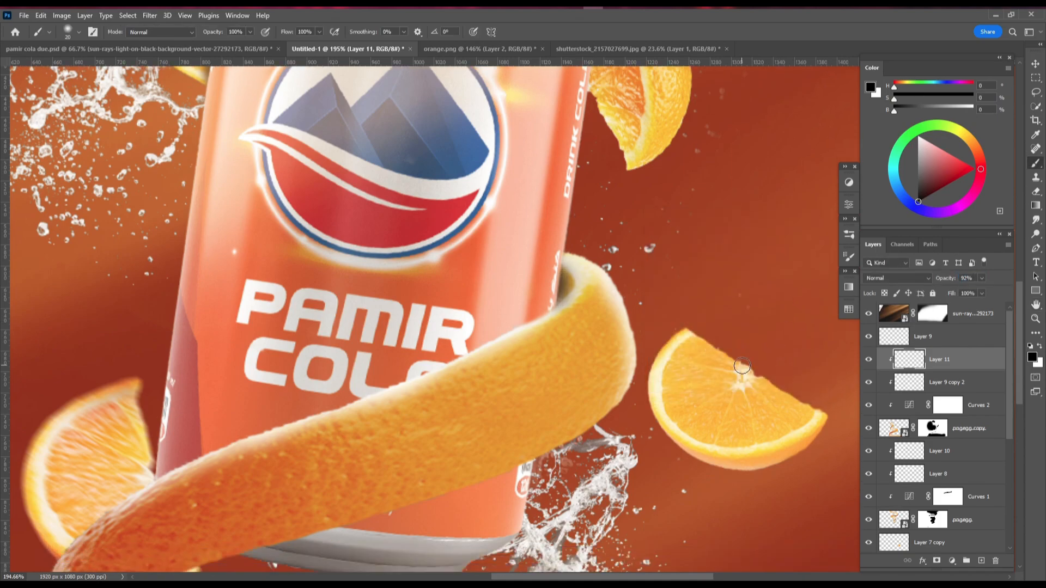
scroll(637, 332, down, 7)
drag(618, 240, 550, 259)
scroll(550, 262, down, 3)
click(1035, 64)
scroll(502, 177, down, 2)
drag(503, 176, 486, 206)
scroll(451, 255, up, 2)
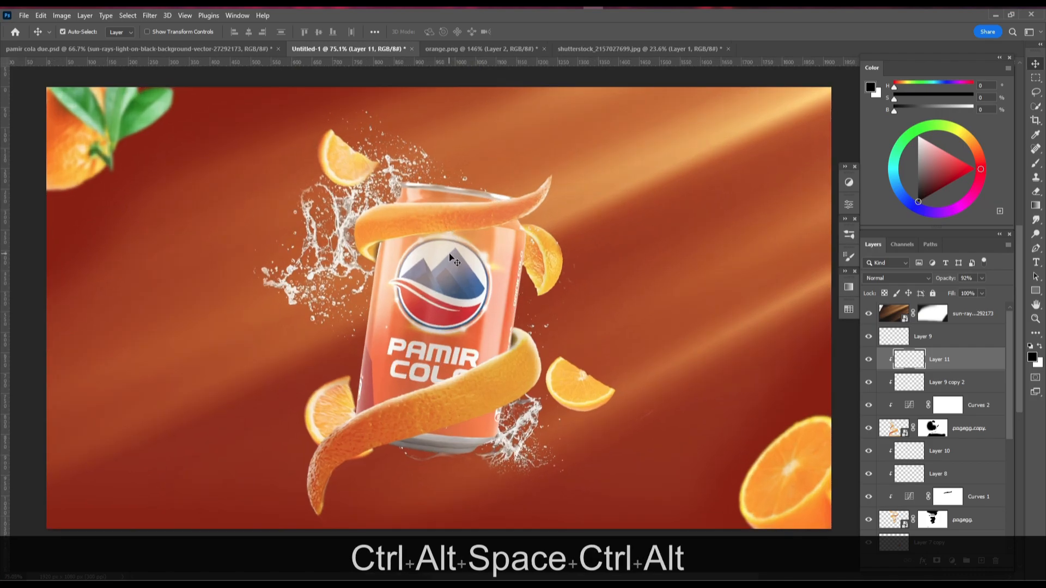
scroll(952, 444, down, 5)
scroll(952, 444, down, 2)
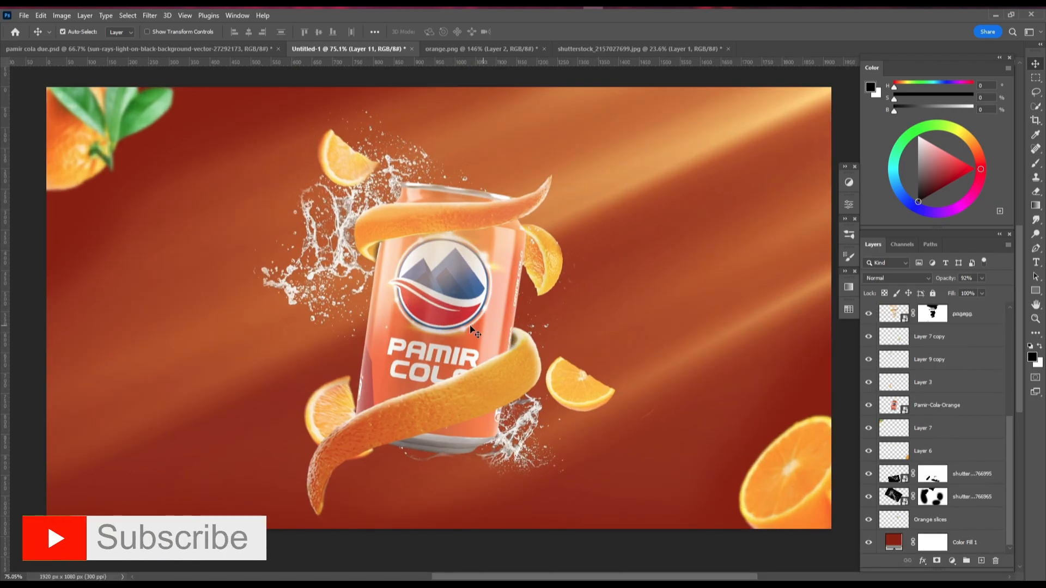
- Add a Levels adjustment layer above Pamir-Cola-Orange and clip it to the can
click(446, 314)
scroll(985, 453, up, 1)
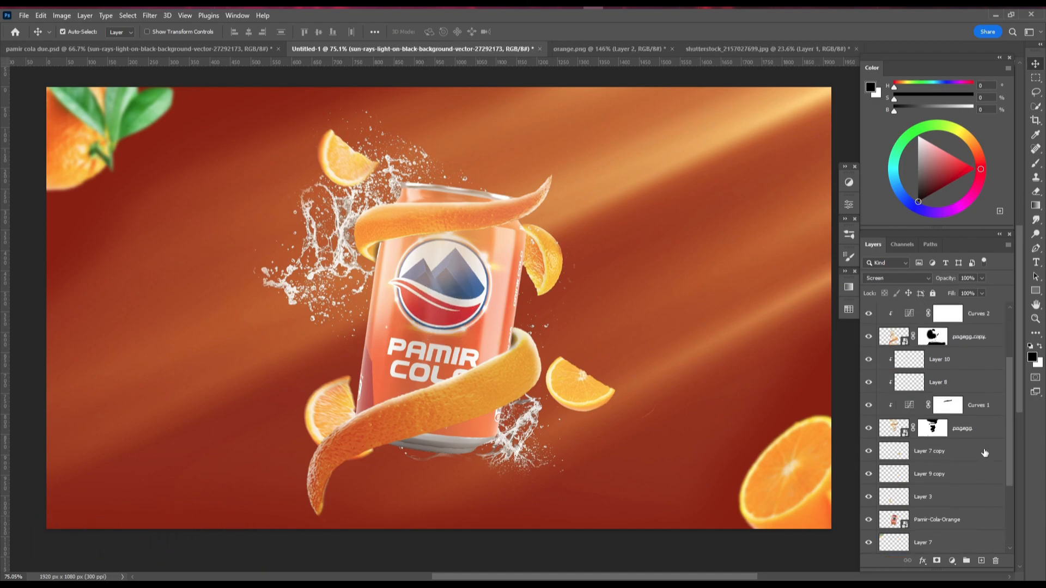
scroll(975, 453, down, 2)
click(960, 457)
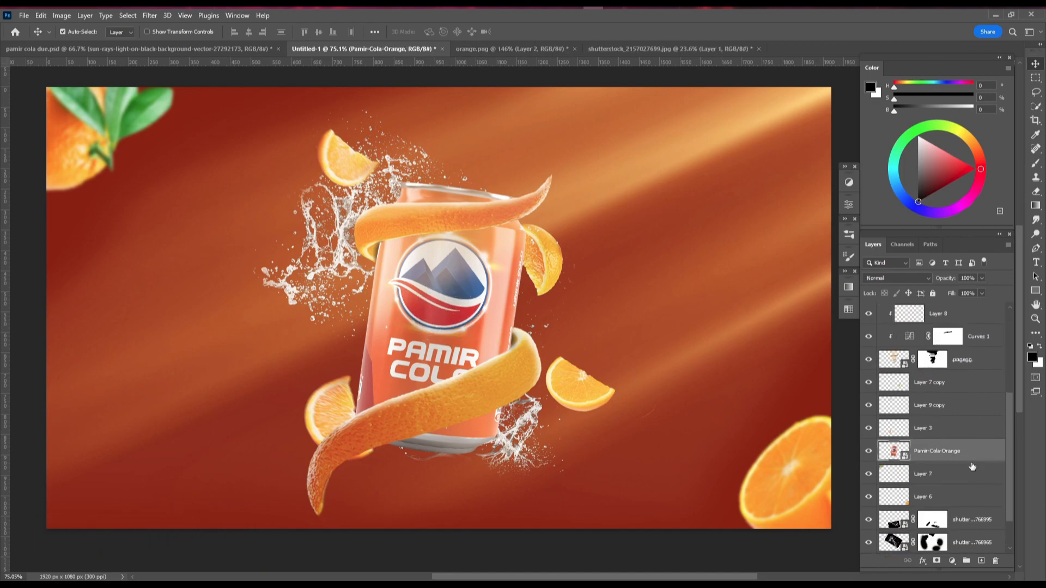
click(952, 562)
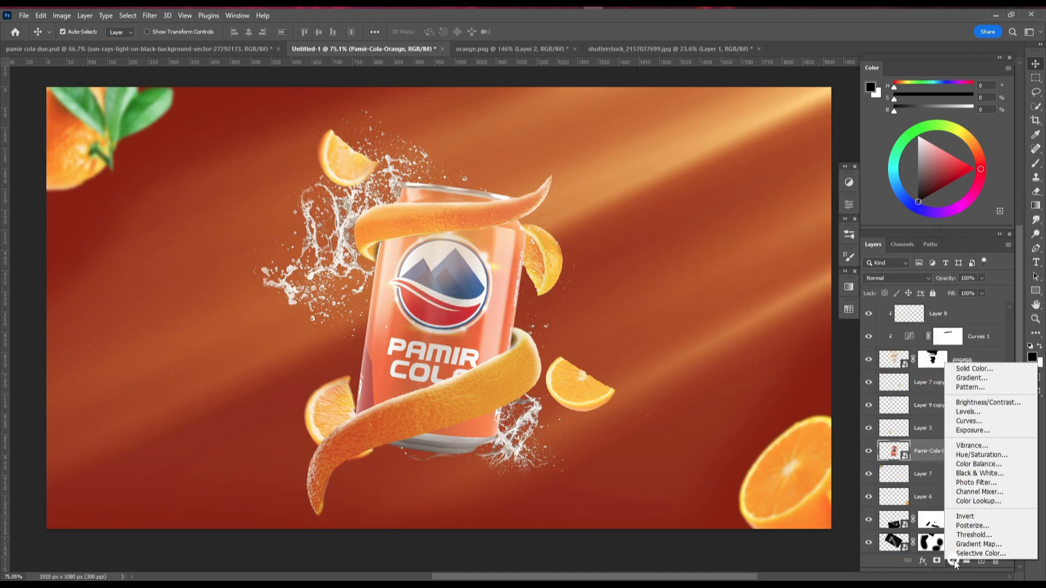
click(975, 412)
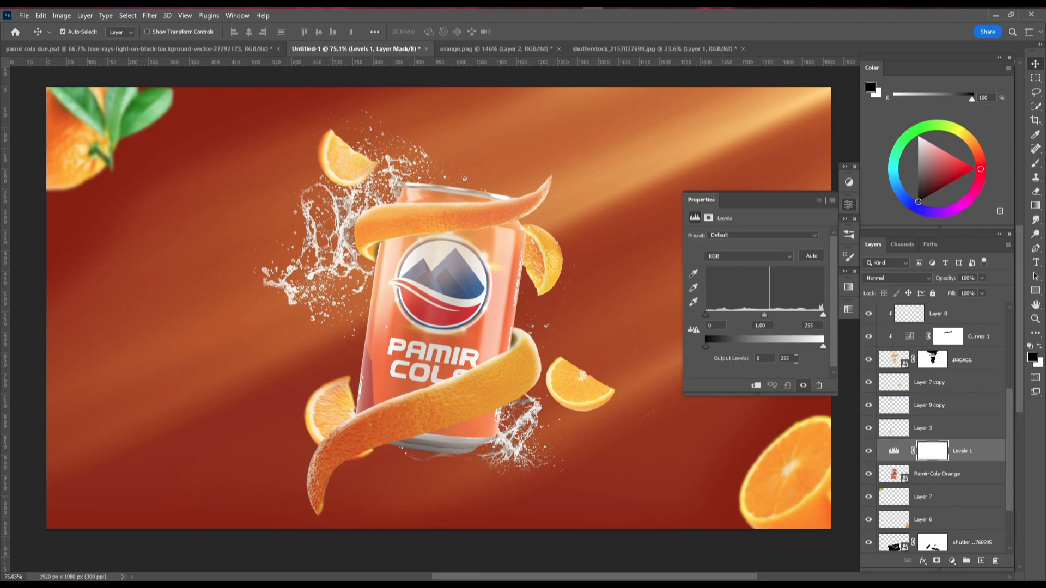
alt+click(974, 461)
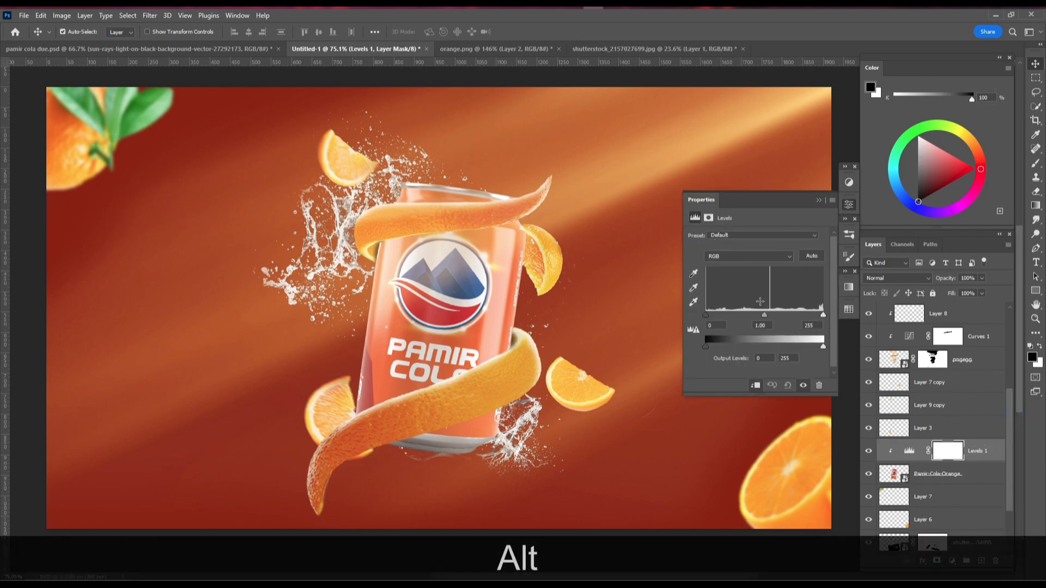
- Increase the can's contrast and color depth by adjusting the black, midtone and white input levels of Levels 1
mouse_move(765, 315)
mouse_down()
mouse_move(812, 316)
mouse_move(781, 315)
mouse_up()
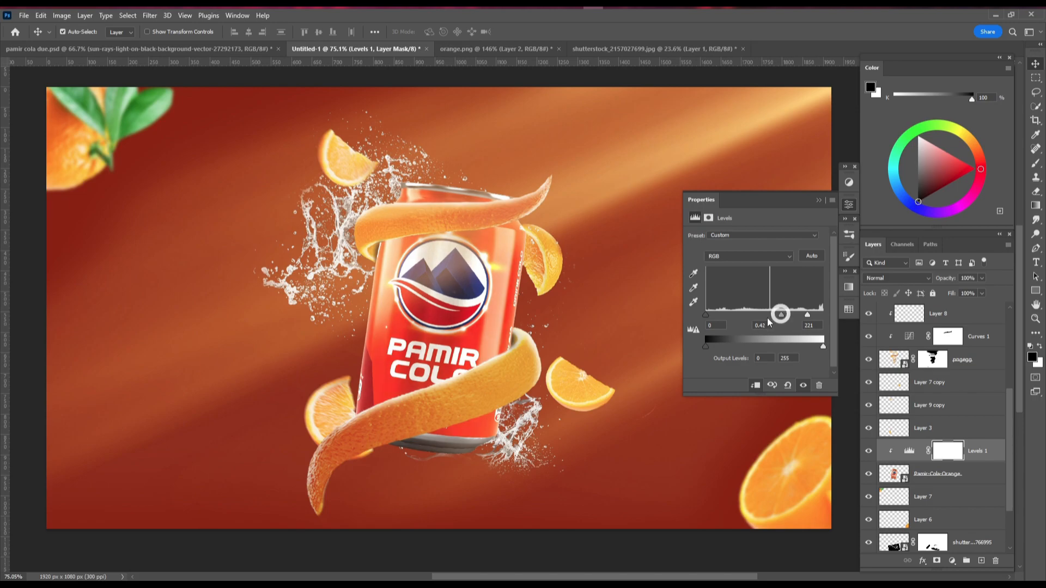
drag(706, 315, 719, 316)
drag(785, 315, 807, 315)
click(818, 200)
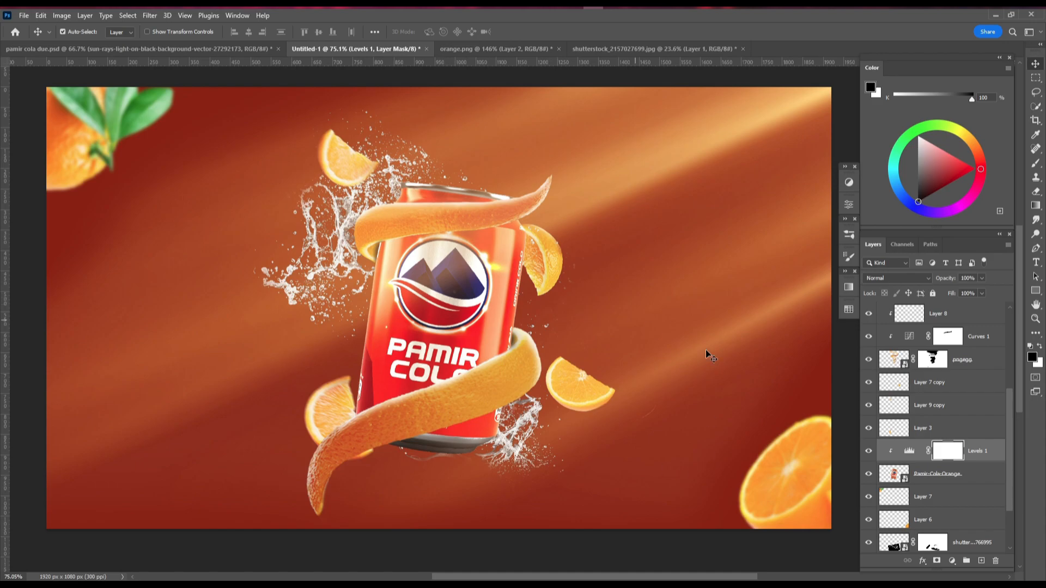
- Add a second clipped Levels adjustment directly above Pamir-Cola-Orange with output white at 187, and invert its mask to black
click(953, 474)
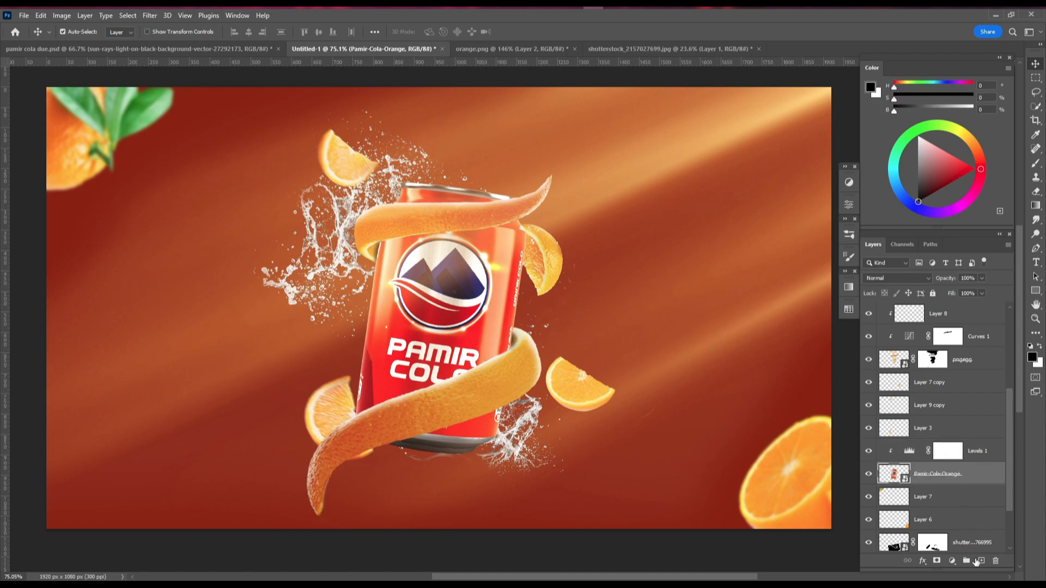
click(981, 562)
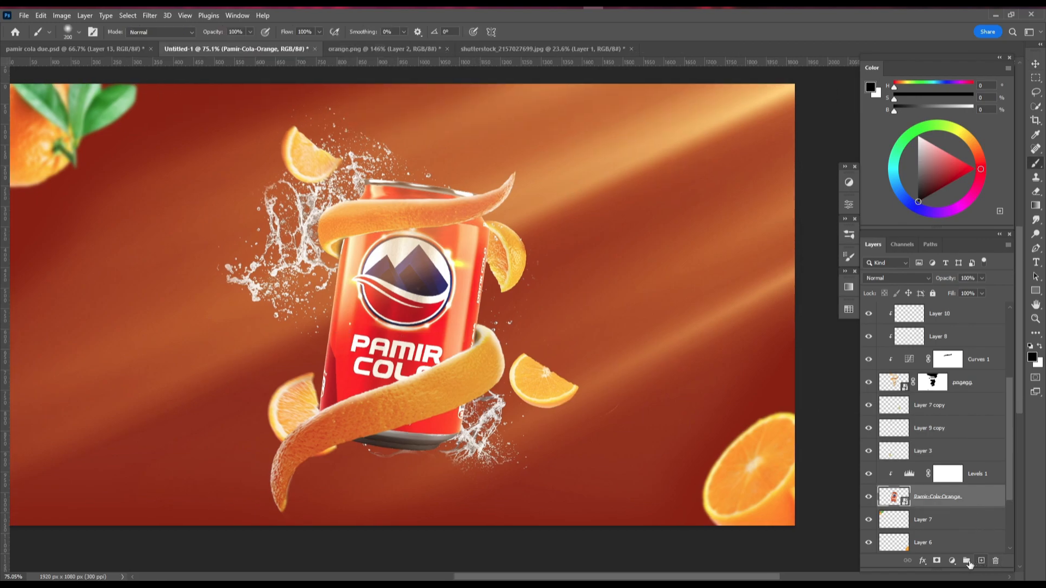
click(953, 562)
click(965, 415)
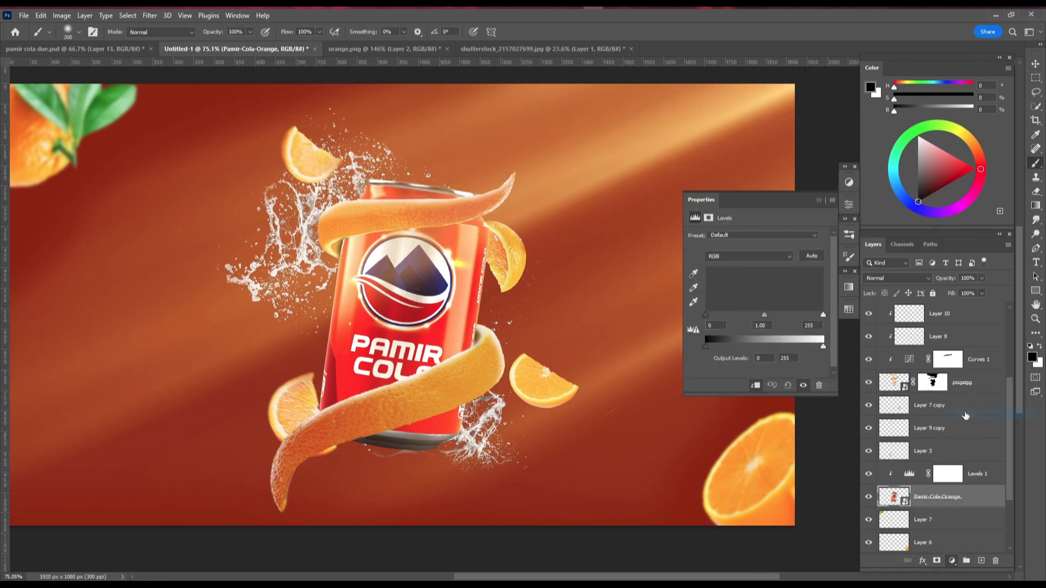
drag(822, 346, 792, 348)
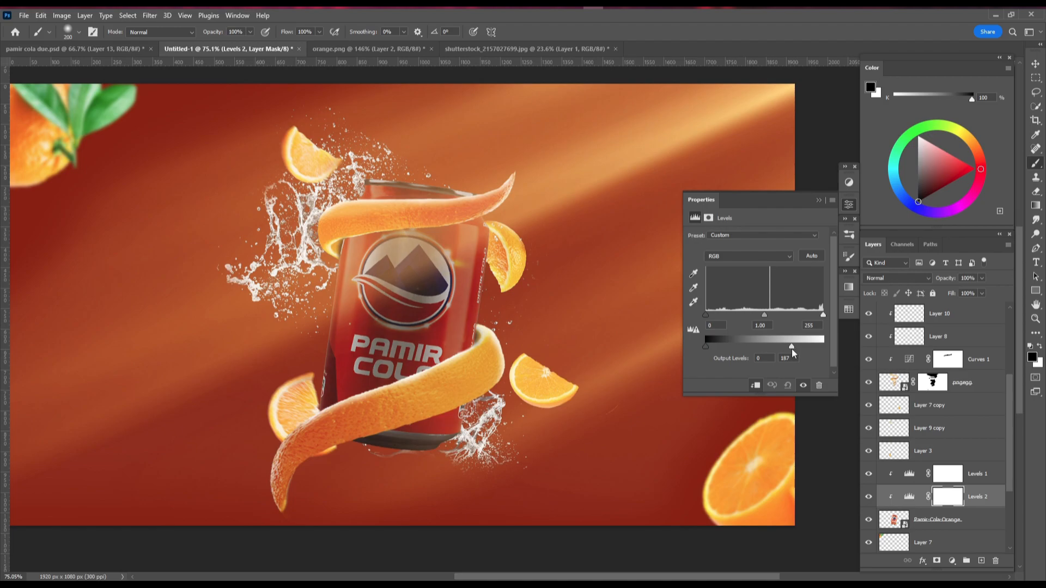
click(819, 200)
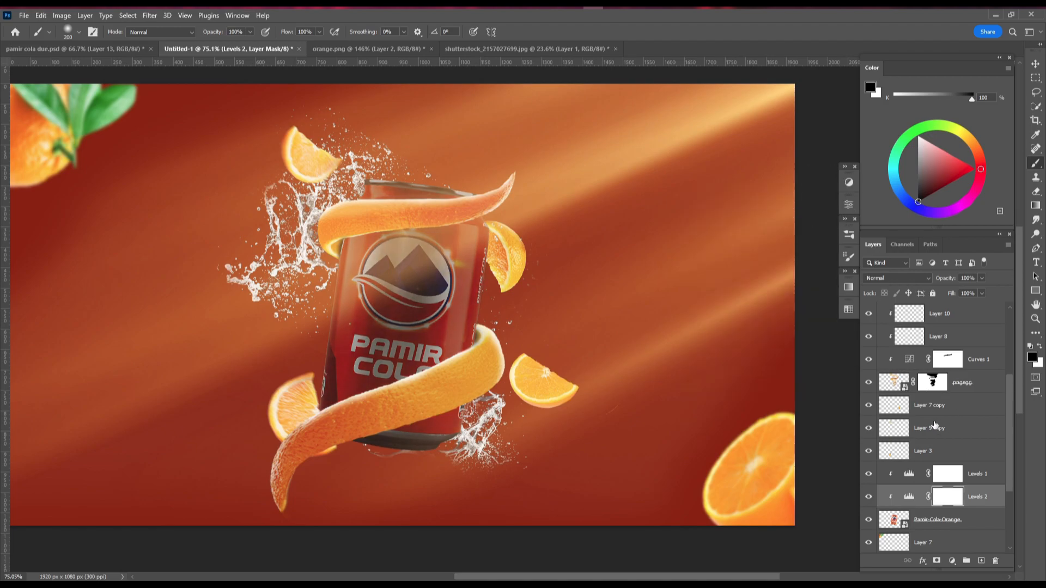
key(ctrl+i)
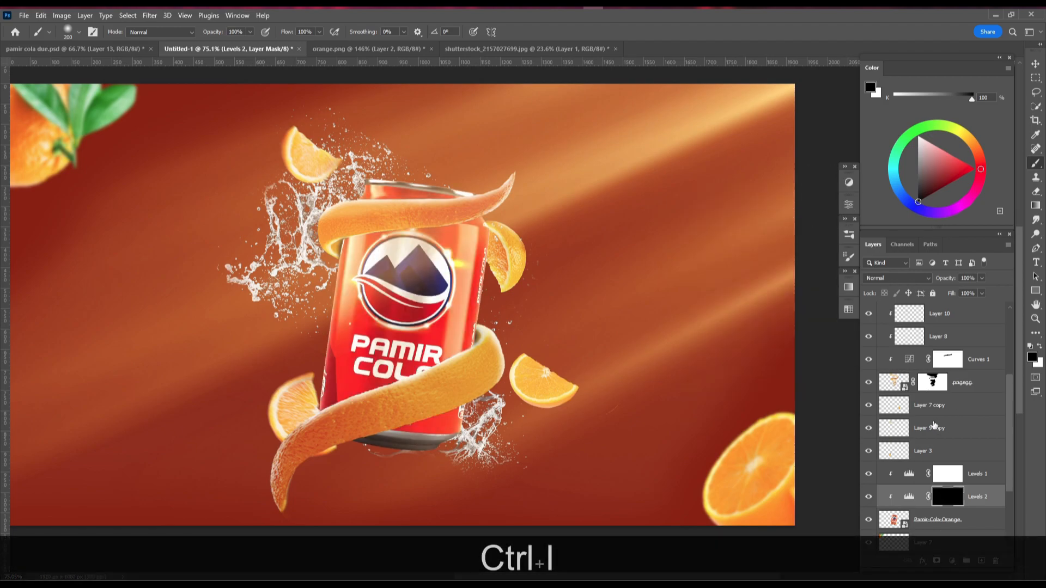
- Paint white on the Levels 2 mask with a soft 175-pixel brush to darken the can's left side from top to bottom
key(b)
key(bracketleft)
key(bracketleft)
key(bracketleft)
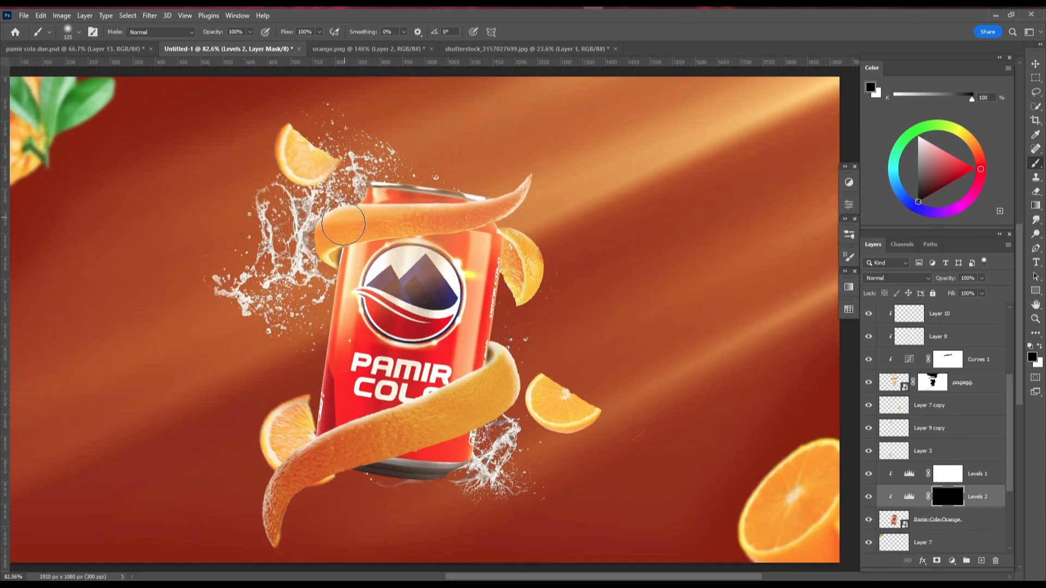
scroll(345, 243, up, 2)
key(ctrl+alt+bracketright)
key(ctrl+alt+bracketright)
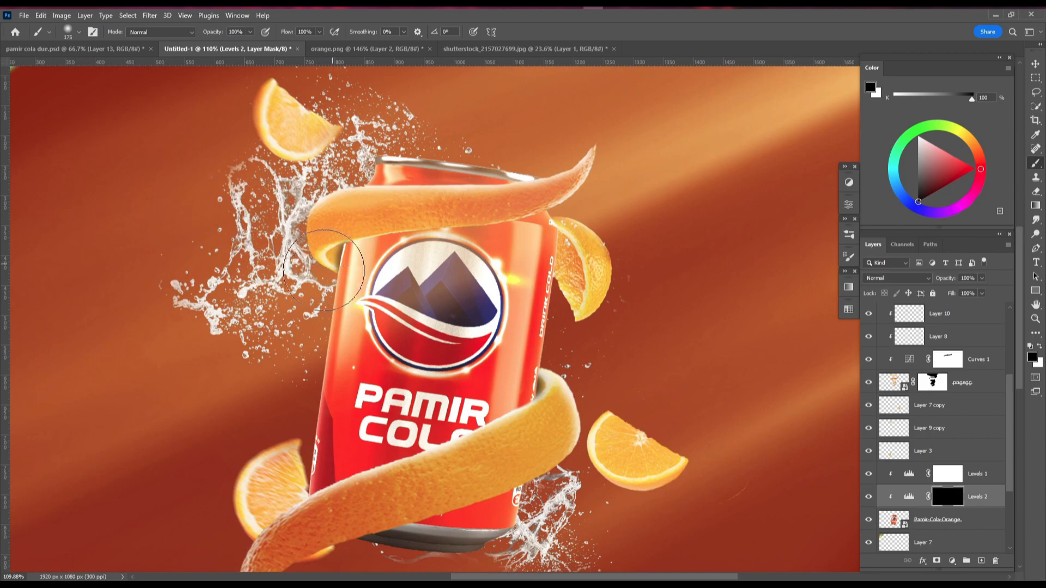
key(x)
mouse_move(342, 209)
mouse_down()
mouse_move(358, 268)
mouse_move(352, 316)
mouse_move(321, 315)
mouse_up()
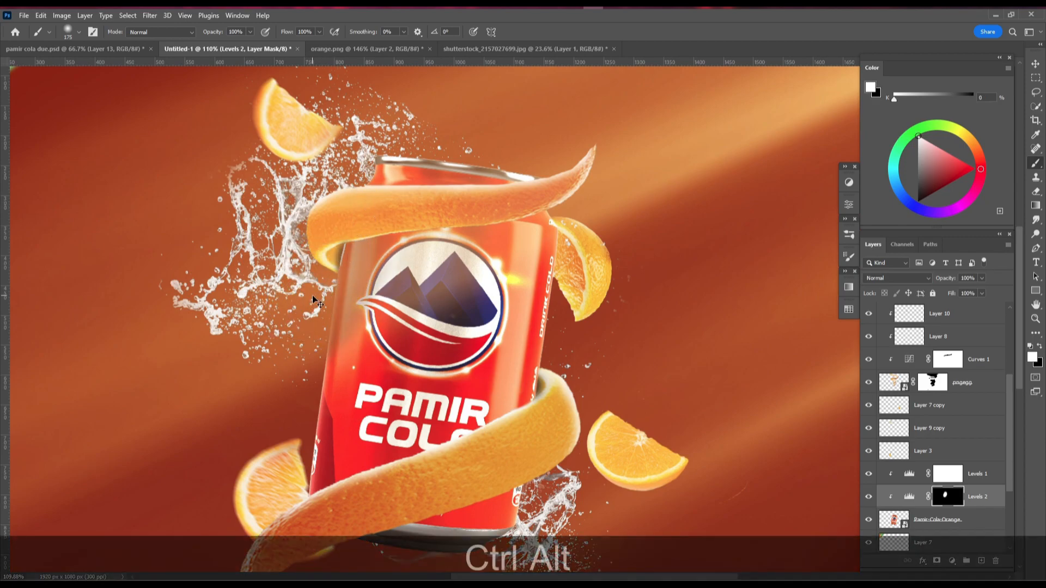
mouse_move(328, 238)
mouse_down()
mouse_move(320, 342)
mouse_move(289, 427)
mouse_up()
scroll(289, 427, down, 1)
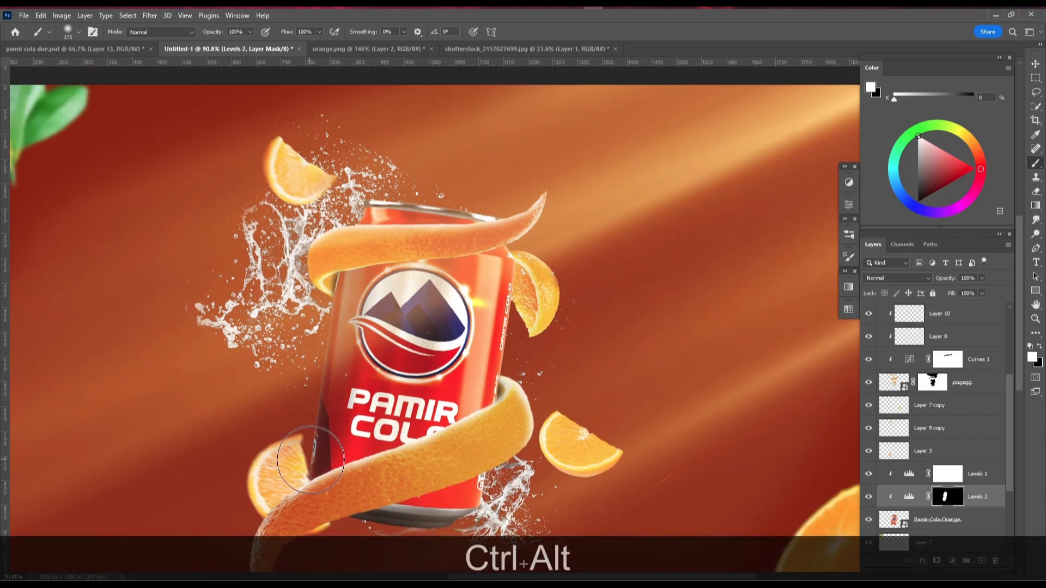
- Widen the darkened area on the Levels 2 mask across the can's base and left half, enlarging the brush to 300 pixels
scroll(425, 564, up, 2)
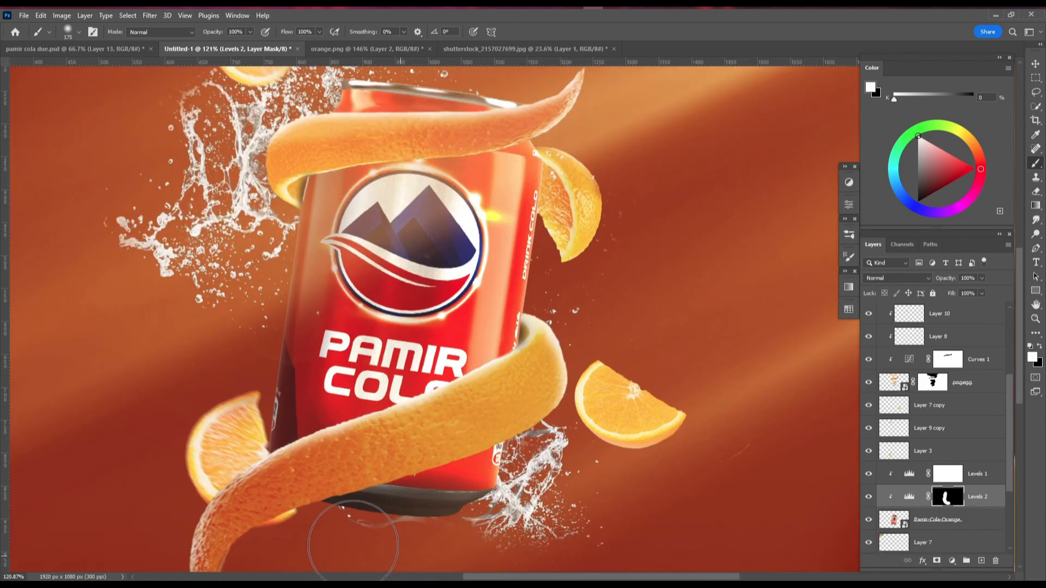
scroll(265, 480, down, 2)
drag(395, 302, 340, 439)
key(bracketright)
key(bracketright)
key(bracketright)
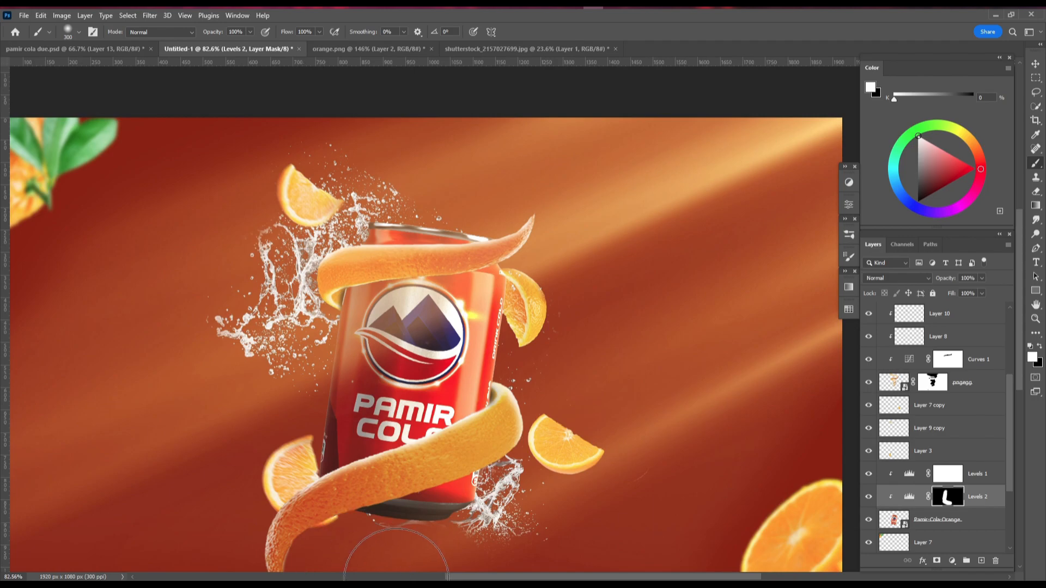
scroll(369, 500, down, 1)
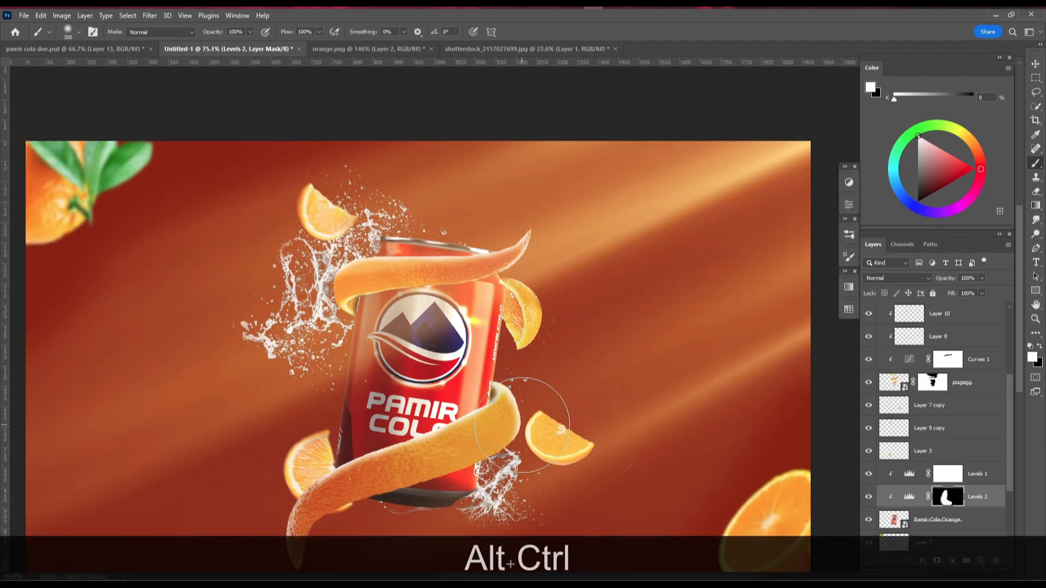
- Add a new layer above Levels 1 and clip it to the can
click(972, 478)
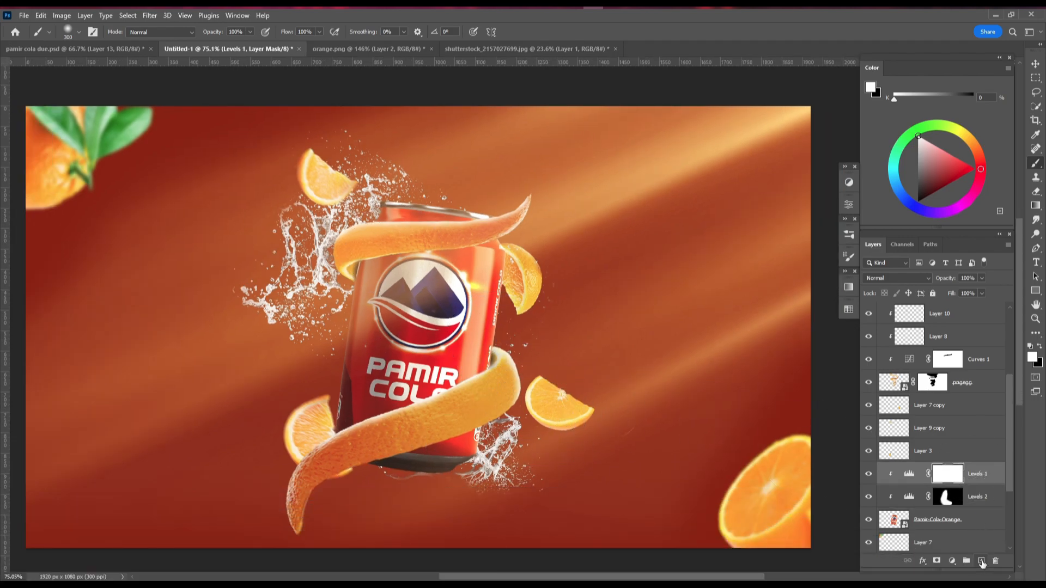
click(983, 561)
key(x)
alt+click(973, 485)
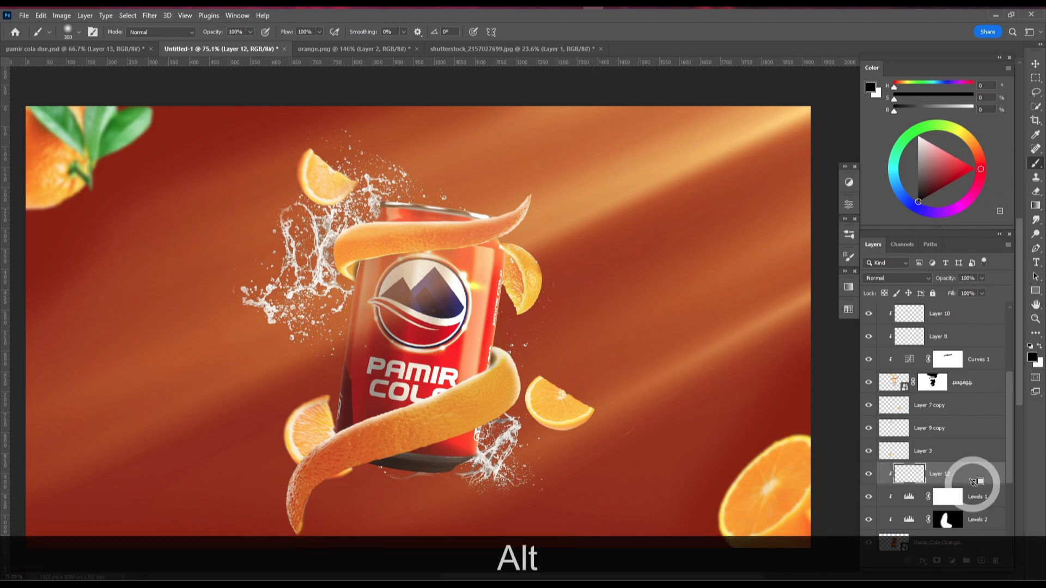
- Switch the painting colour to white and shrink the soft brush to 45 pixels for detail work on Layer 12
scroll(585, 204, up, 5)
key(bracketleft)
key(bracketleft)
key(bracketleft)
key(bracketleft)
key(bracketleft)
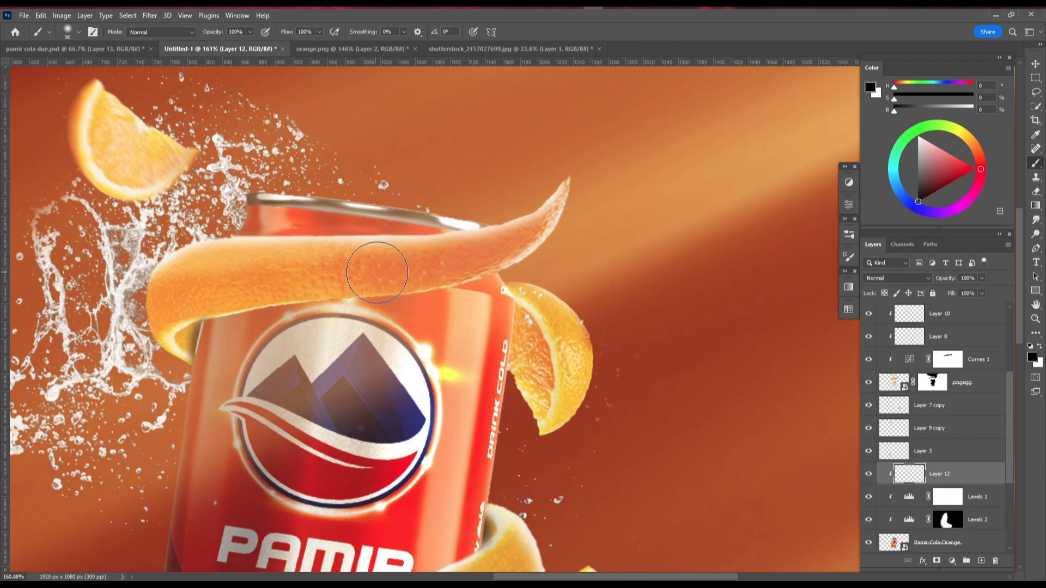
key(x)
scroll(403, 256, up, 3)
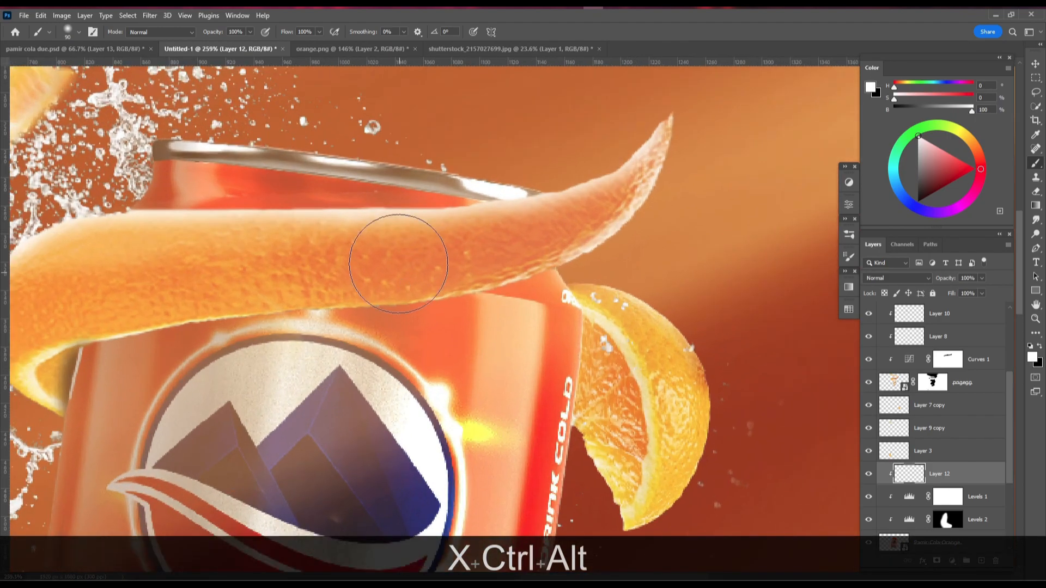
key(bracketleft)
key(bracketleft)
key(bracketleft)
key(bracketleft)
scroll(306, 164, up, 1)
key(bracketleft)
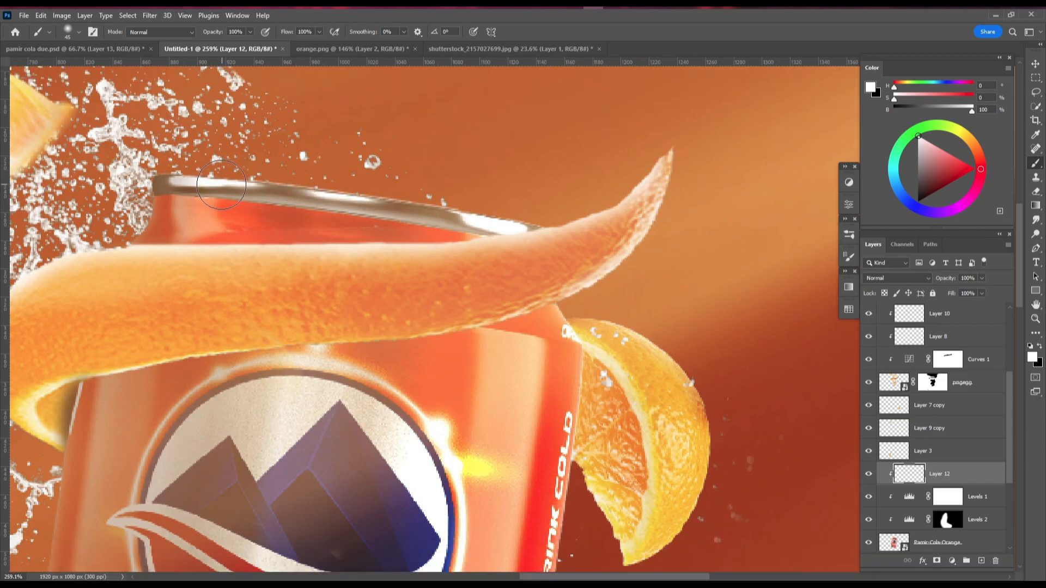
- Try painting a thin white highlight along the can's metal top rim with a very small full-flow brush
key(bracketleft)
key(bracketleft)
key(bracketleft)
key(bracketleft)
key(bracketleft)
key(bracketleft)
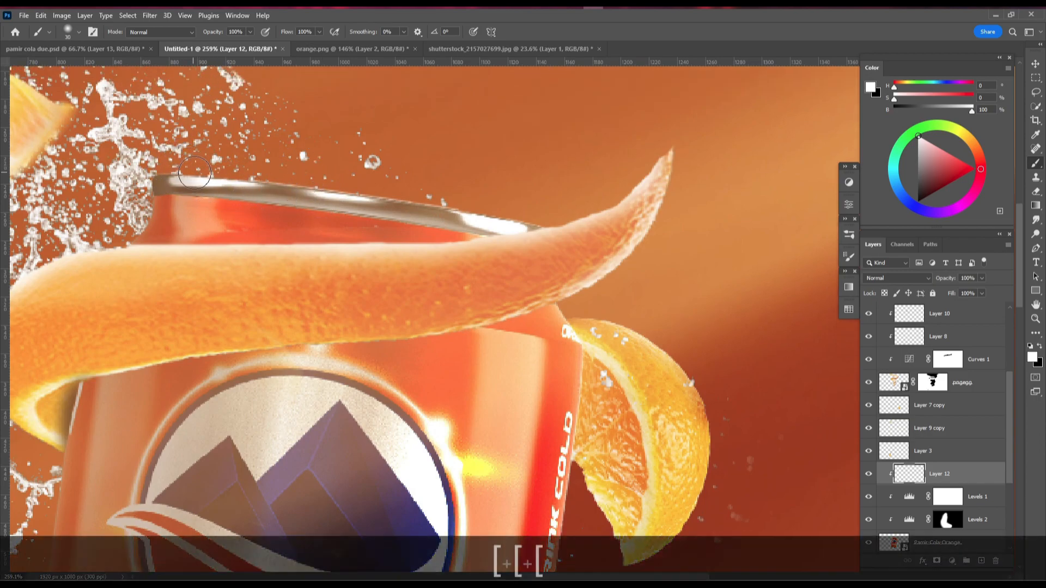
drag(200, 177, 278, 188)
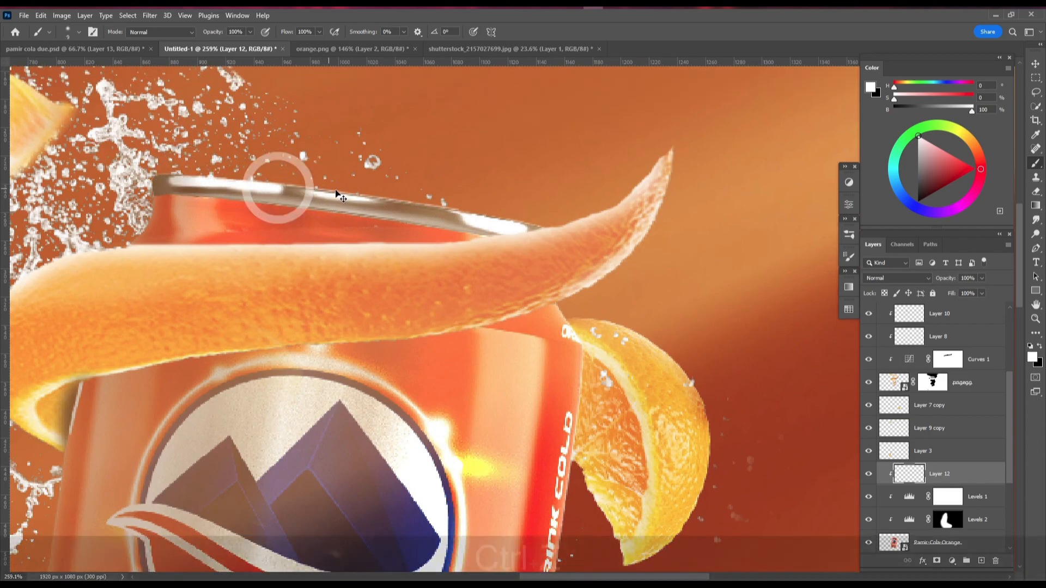
key(ctrl+z)
- Lower the brush flow to 20% and paint a soft white highlight on the right part of the can's top rim
scroll(416, 174, up, 4)
drag(289, 36, 283, 37)
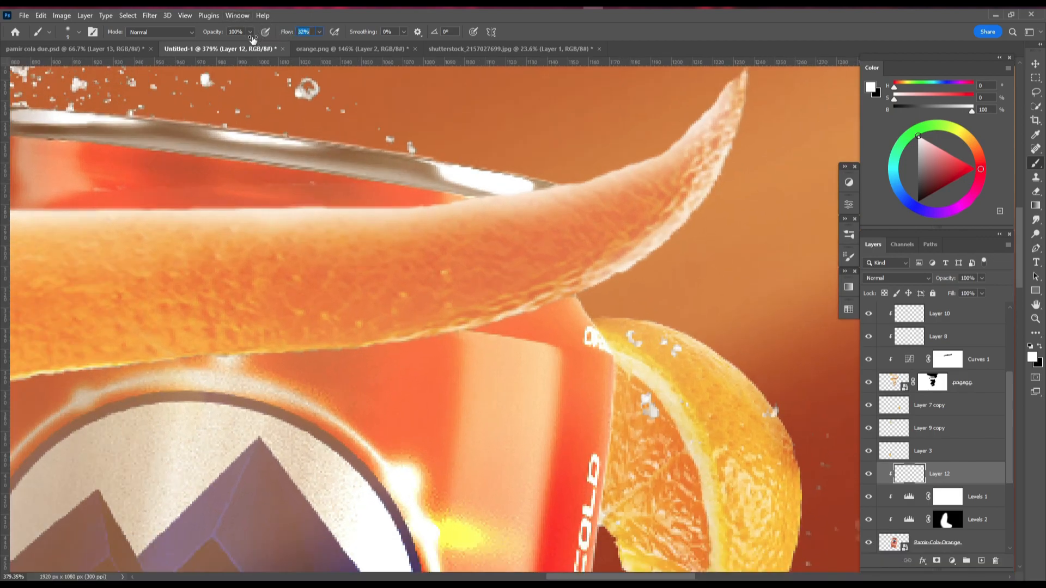
drag(246, 41, 243, 41)
key(space)
drag(156, 114, 232, 201)
mouse_move(99, 191)
mouse_down()
mouse_move(313, 211)
mouse_move(422, 236)
mouse_move(499, 245)
mouse_up()
key(ctrl+z)
key(bracketright)
key(bracketright)
key(bracketright)
key(bracketright)
key(bracketright)
mouse_move(370, 202)
mouse_down()
mouse_move(571, 244)
mouse_move(305, 203)
mouse_up()
- Paint a narrow white edge light on the can's right shoulder and edge with a small brush at 20% flow
key(space)
drag(641, 367, 540, 263)
mouse_move(539, 263)
ctrl+alt+mouse_down()
mouse_move(588, 296)
mouse_move(577, 326)
mouse_move(605, 448)
mouse_move(578, 251)
ctrl+alt+mouse_up()
key(bracketleft)
key(bracketleft)
key(bracketleft)
key(space)
mouse_move(579, 251)
ctrl+alt+mouse_down()
mouse_move(564, 248)
mouse_move(572, 312)
mouse_move(539, 528)
mouse_move(572, 362)
ctrl+alt+mouse_up()
key(space)
drag(575, 417, 569, 297)
ctrl+alt+drag(569, 296, 577, 299)
mouse_move(540, 355)
mouse_down()
mouse_move(527, 488)
mouse_move(515, 512)
mouse_move(548, 355)
mouse_up()
key(space)
drag(582, 179, 574, 242)
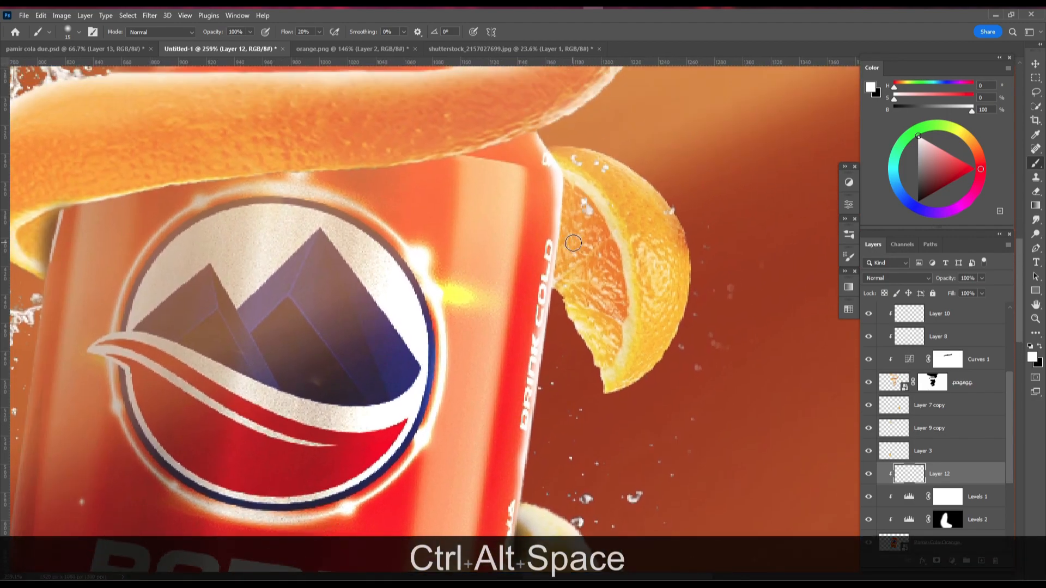
- Widen the white edge light down the can's right side to the lower peel with a 25-pixel brush
key(bracketright)
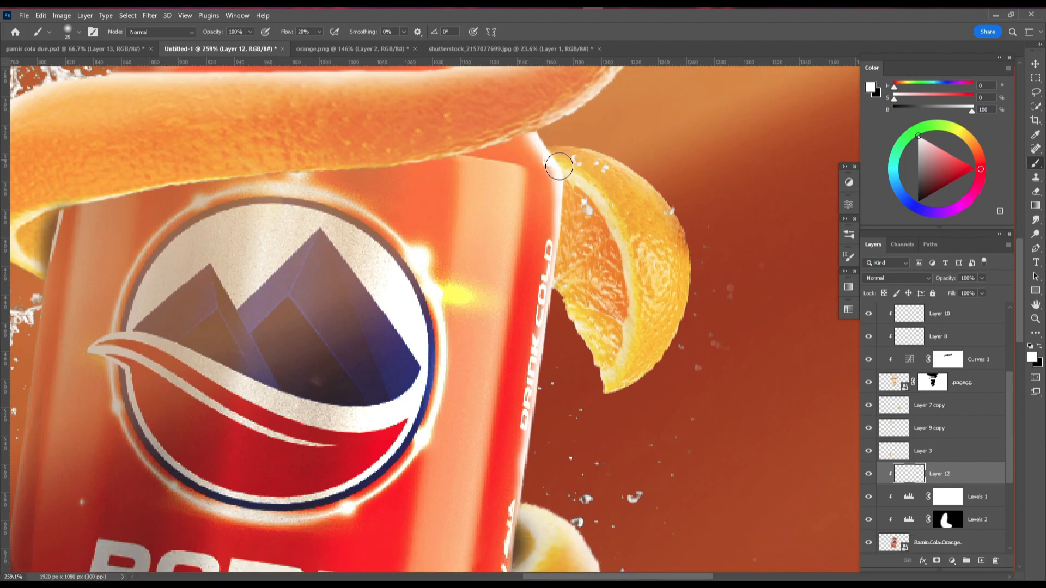
mouse_move(564, 236)
mouse_down()
mouse_move(540, 313)
mouse_move(544, 417)
mouse_up()
drag(526, 497, 524, 525)
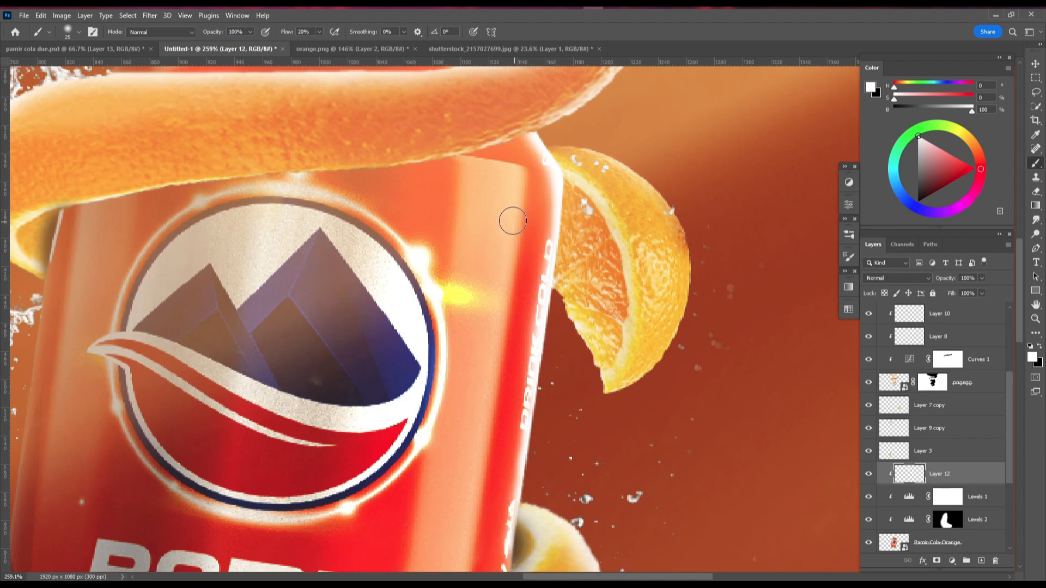
- Paint a vertical white reflection stripe down the right part of the can's front with a 45-pixel brush, redoing unsatisfactory strokes
scroll(505, 210, down, 1)
scroll(494, 175, up, 2)
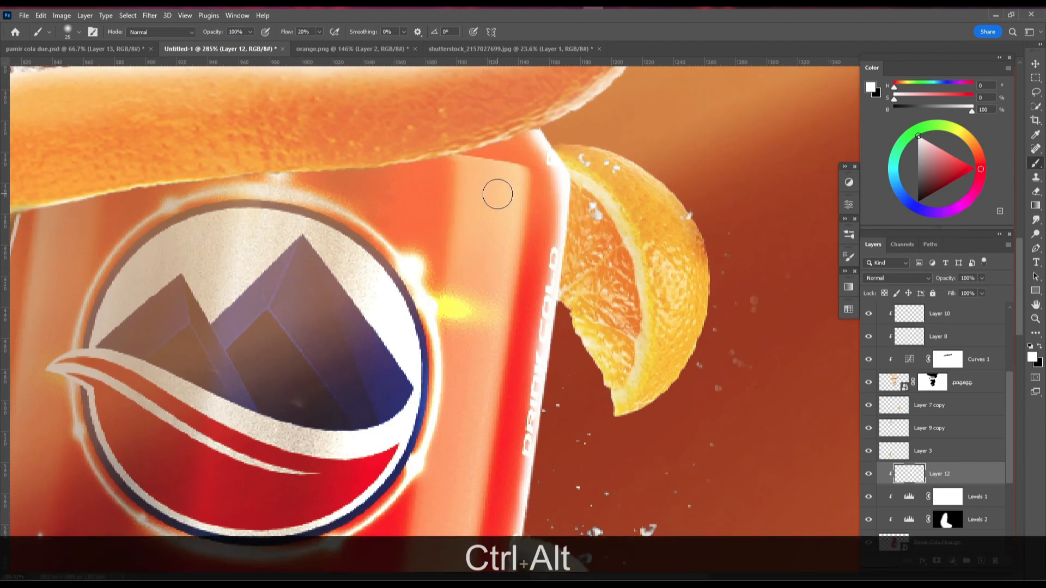
key(bracketright)
key(bracketright)
key(bracketright)
scroll(508, 195, down, 2)
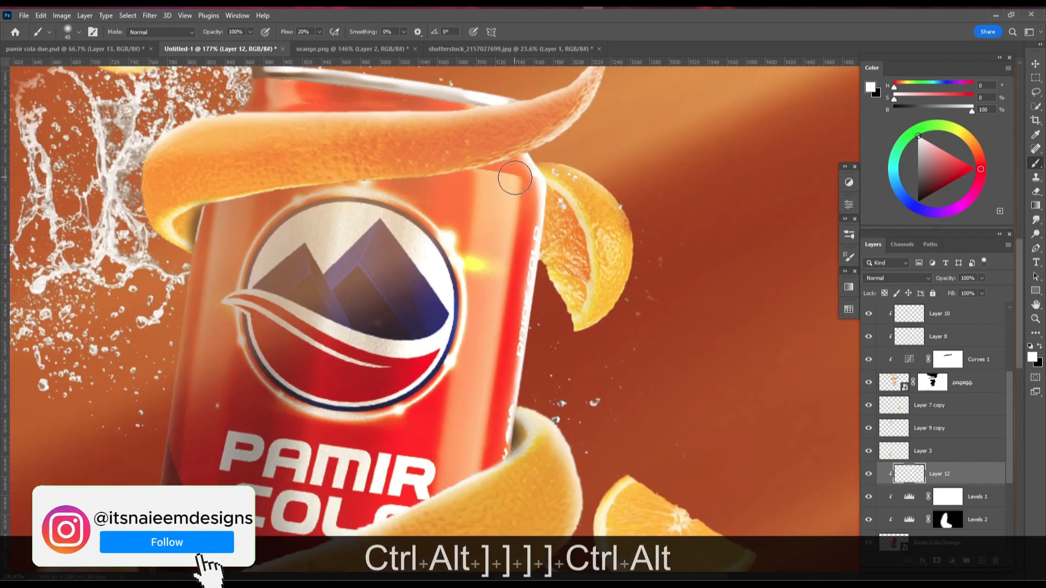
key(ctrl+z)
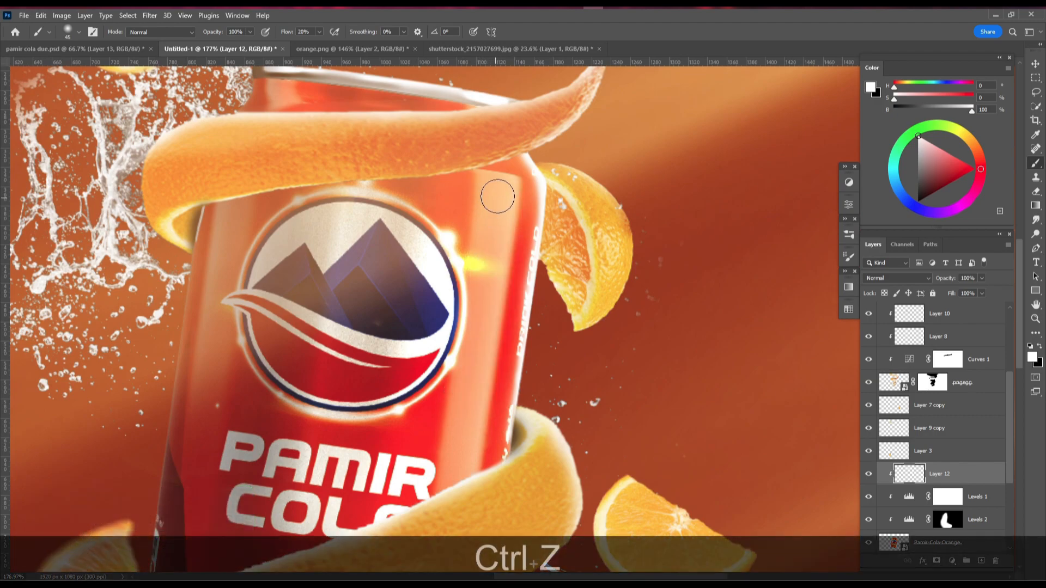
mouse_move(486, 293)
mouse_down()
mouse_move(465, 482)
mouse_move(471, 412)
mouse_move(455, 479)
mouse_up()
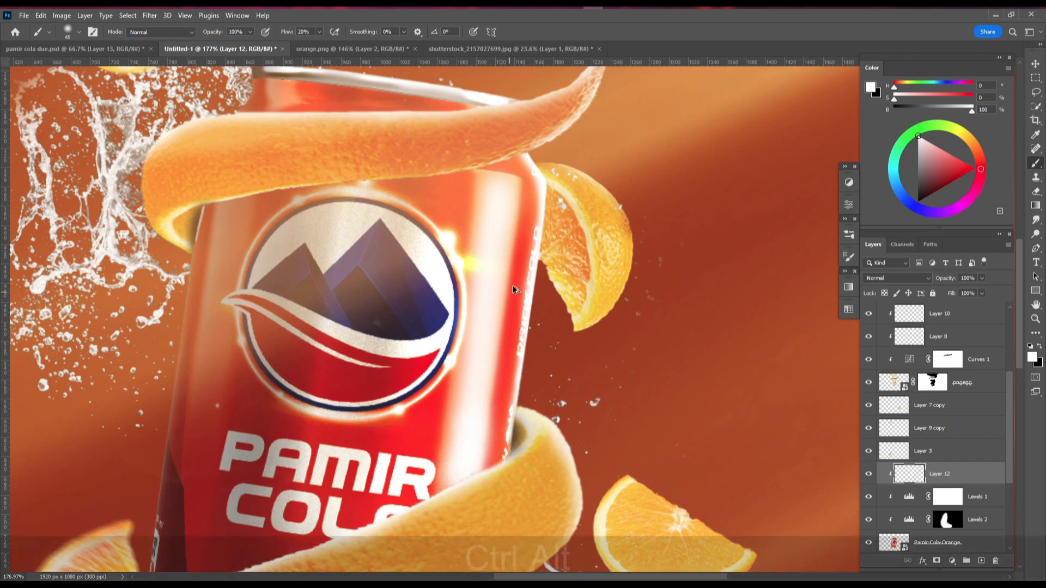
key(ctrl+alt+0)
key(ctrl+z)
key(ctrl+z)
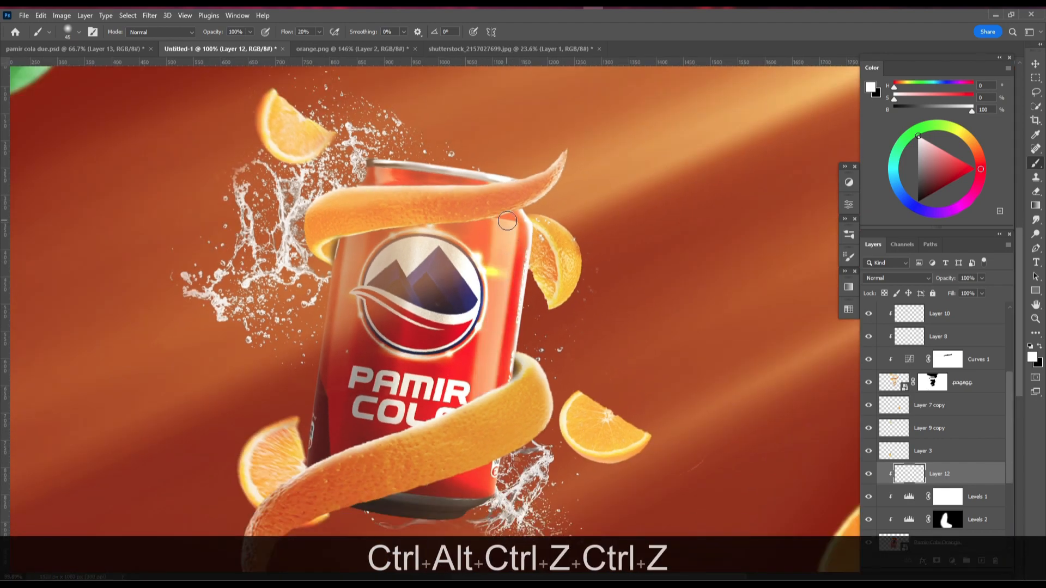
drag(501, 260, 486, 392)
key(ctrl+z)
drag(507, 223, 489, 347)
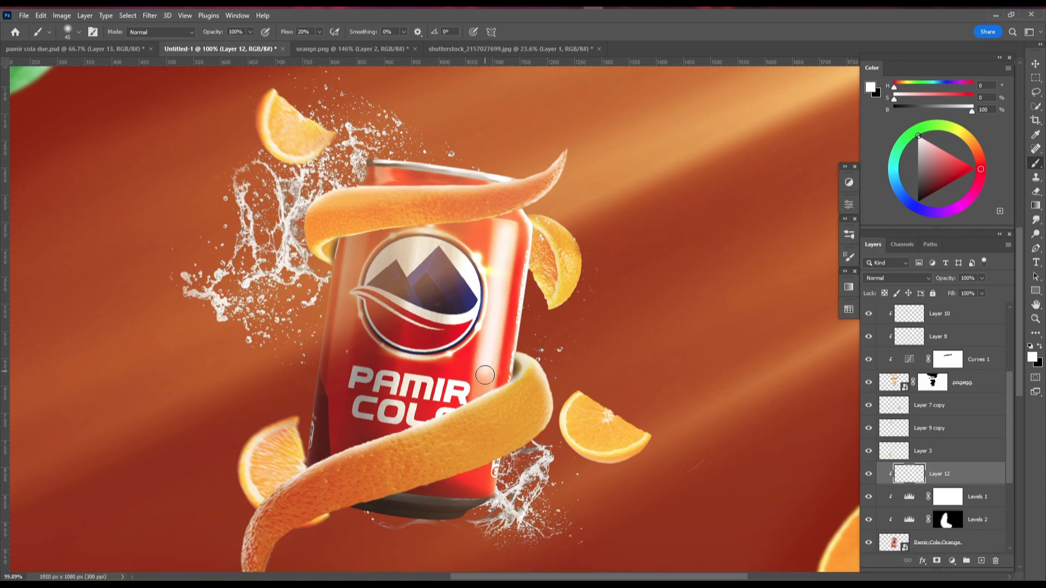
- Try adding a white highlight to the can's top rim with the 45-pixel brush
scroll(537, 262, down, 1)
scroll(498, 153, up, 3)
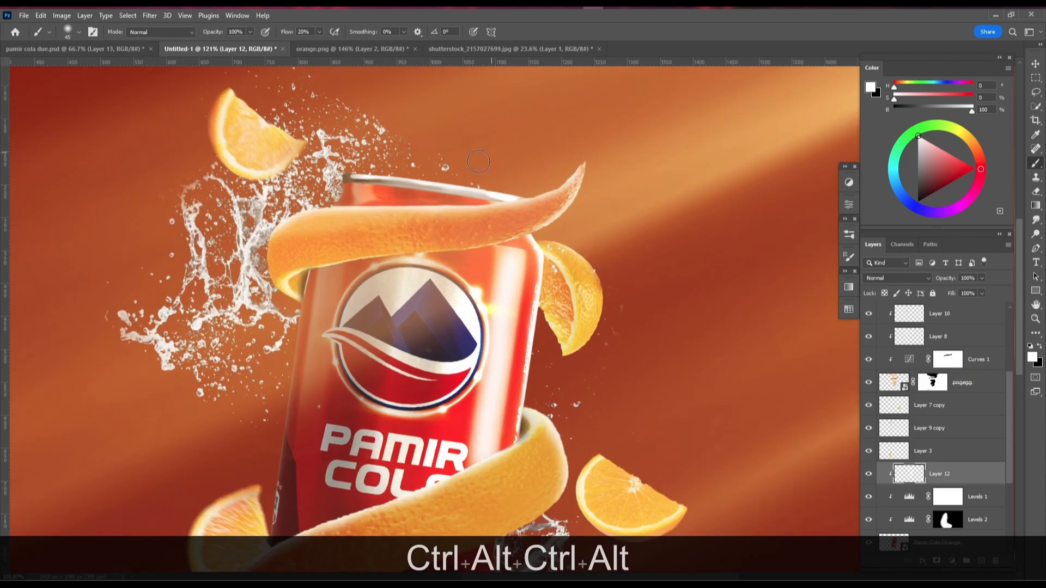
mouse_move(375, 178)
mouse_down()
mouse_move(488, 196)
mouse_move(402, 172)
mouse_up()
key(ctrl+z)
scroll(539, 323, down, 3)
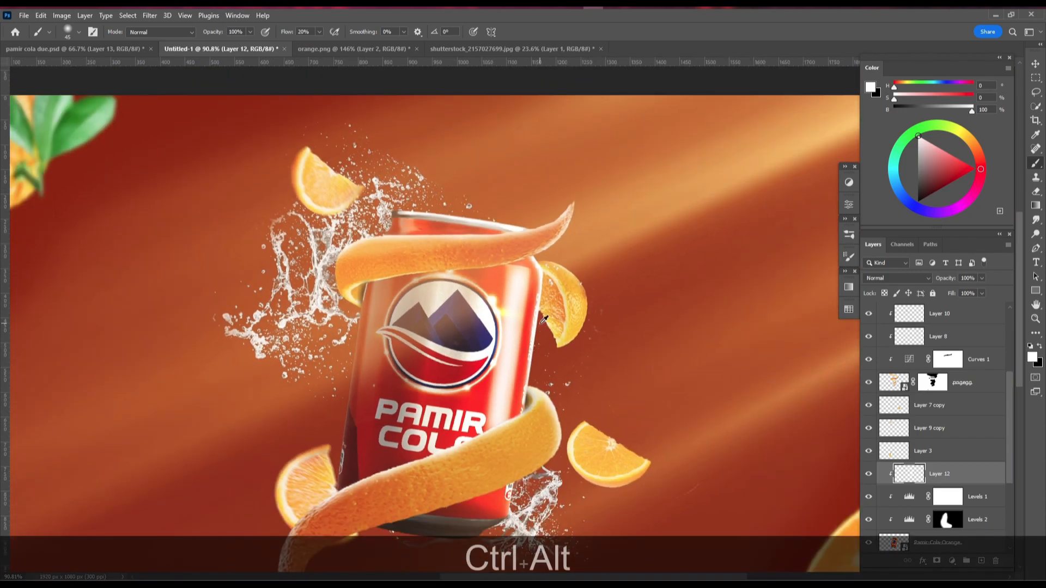
- Paint a soft white highlight on the can's lower right edge, below the lower peel
scroll(547, 402, down, 2)
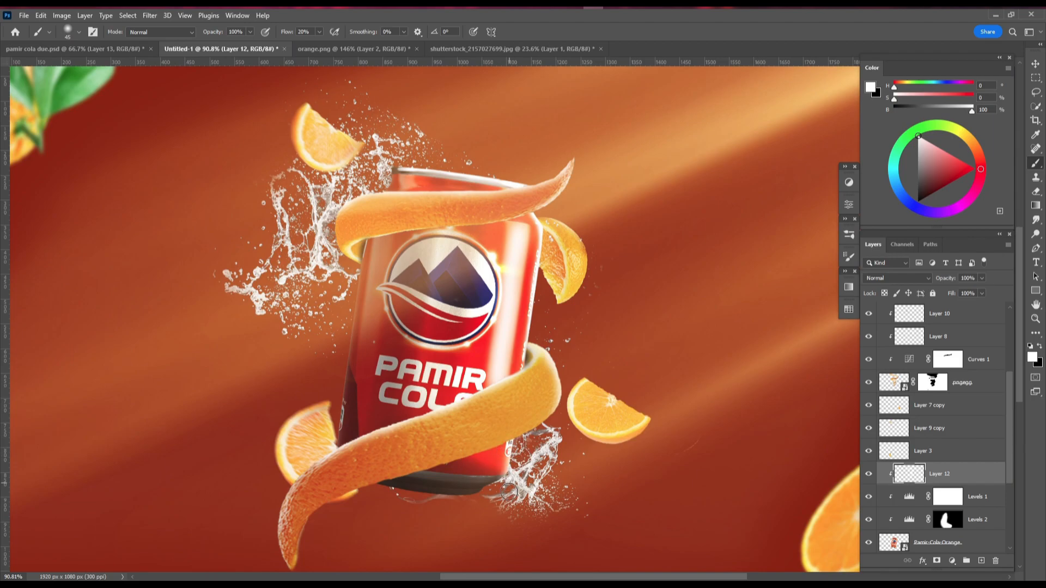
scroll(510, 493, up, 3)
key(ctrl+z)
scroll(522, 416, up, 3)
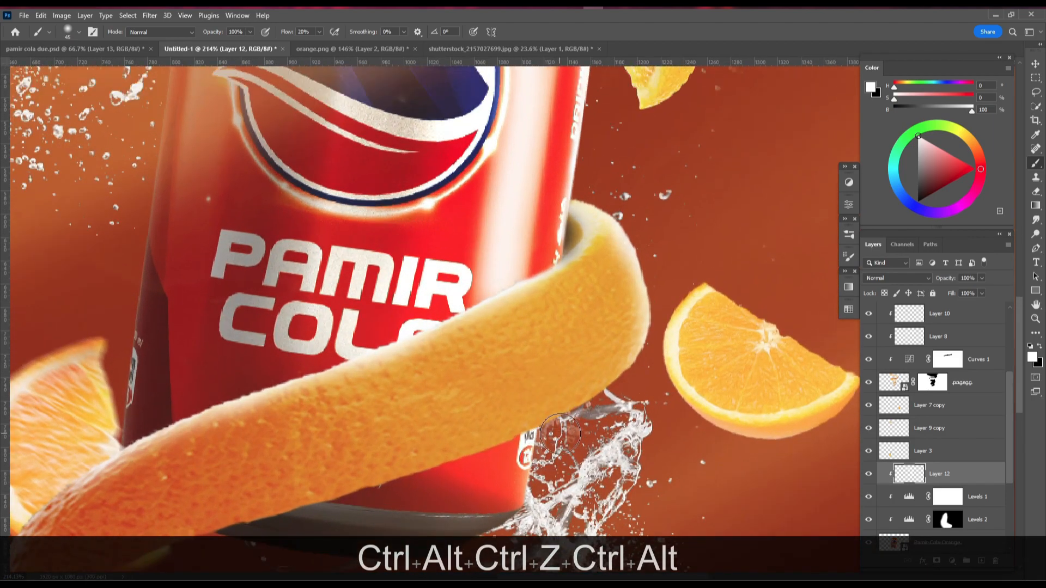
scroll(574, 470, up, 3)
mouse_move(556, 436)
mouse_down()
mouse_move(526, 361)
mouse_move(503, 367)
mouse_move(463, 403)
mouse_move(452, 479)
mouse_move(487, 485)
mouse_up()
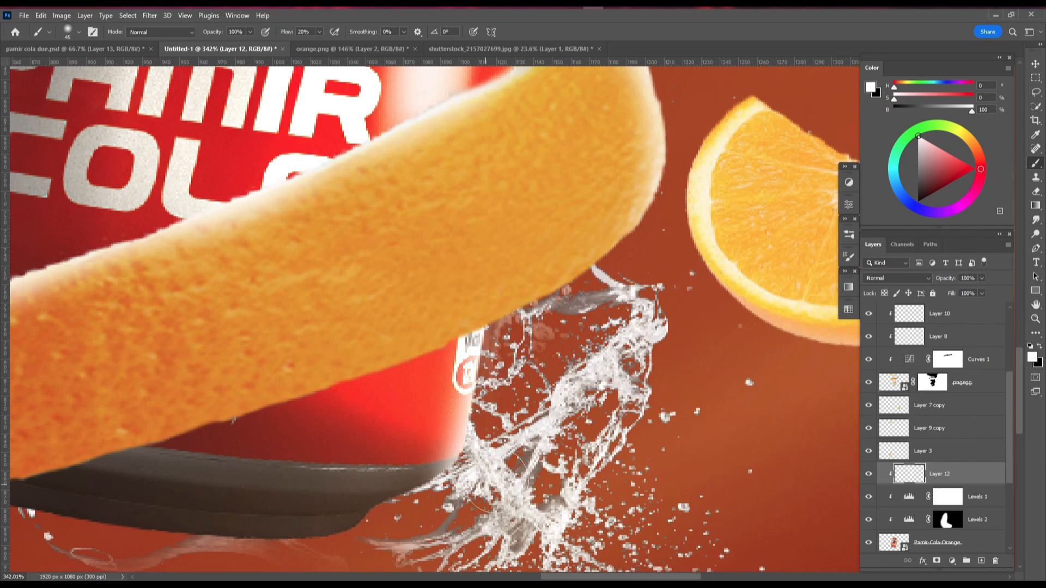
scroll(504, 410, down, 5)
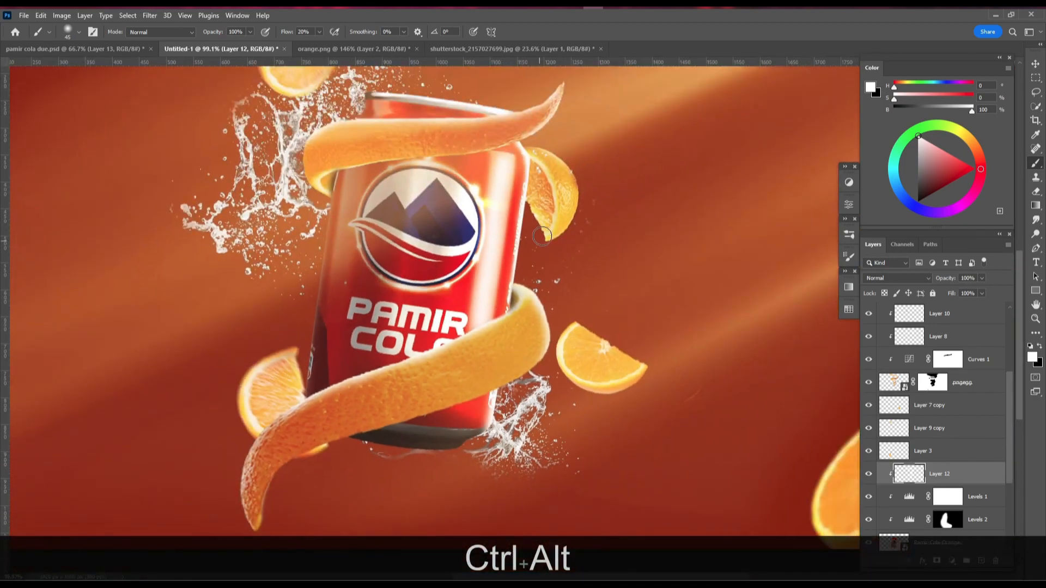
- Examine the can's new highlights close up and within the whole composition
scroll(538, 306, up, 2)
scroll(572, 271, down, 3)
scroll(513, 213, up, 2)
scroll(899, 381, down, 3)
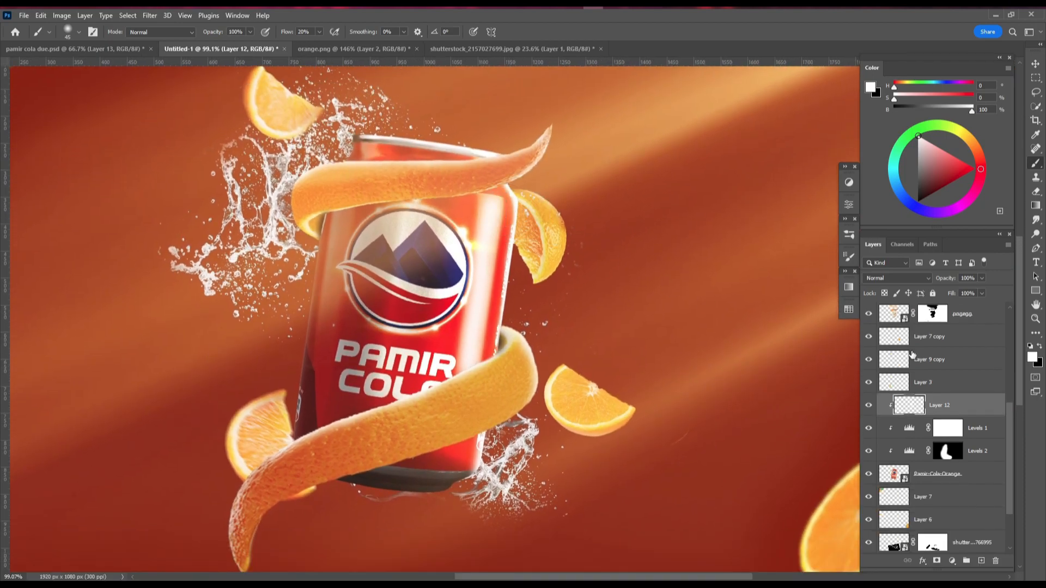
scroll(622, 230, down, 2)
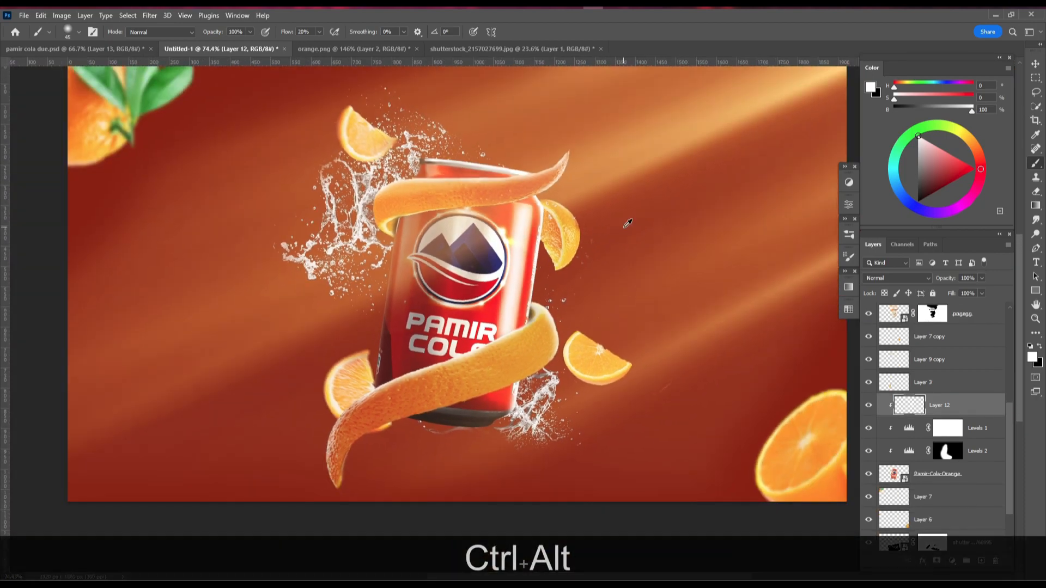
scroll(719, 288, up, 1)
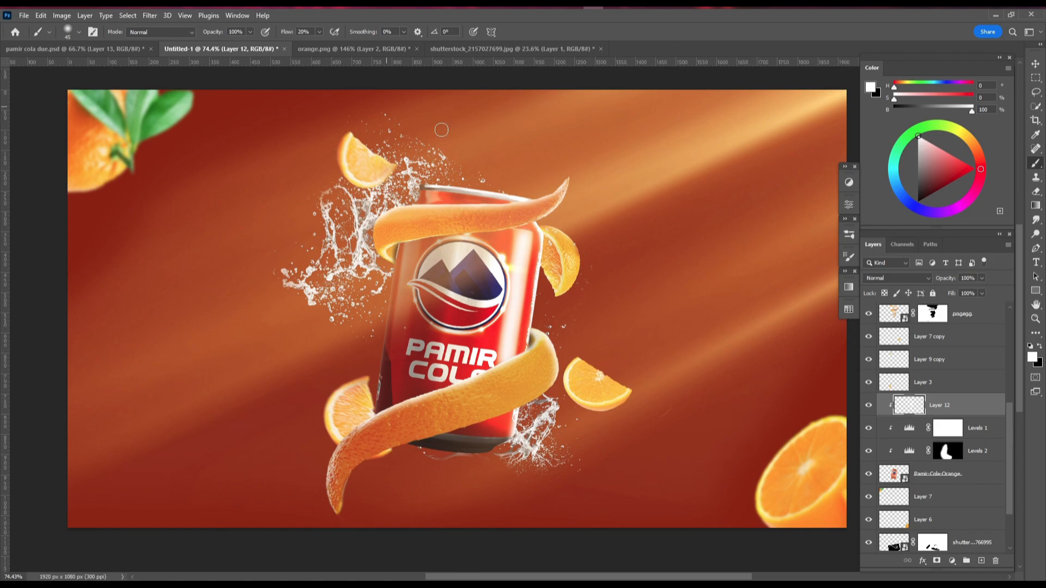
scroll(477, 202, down, 1)
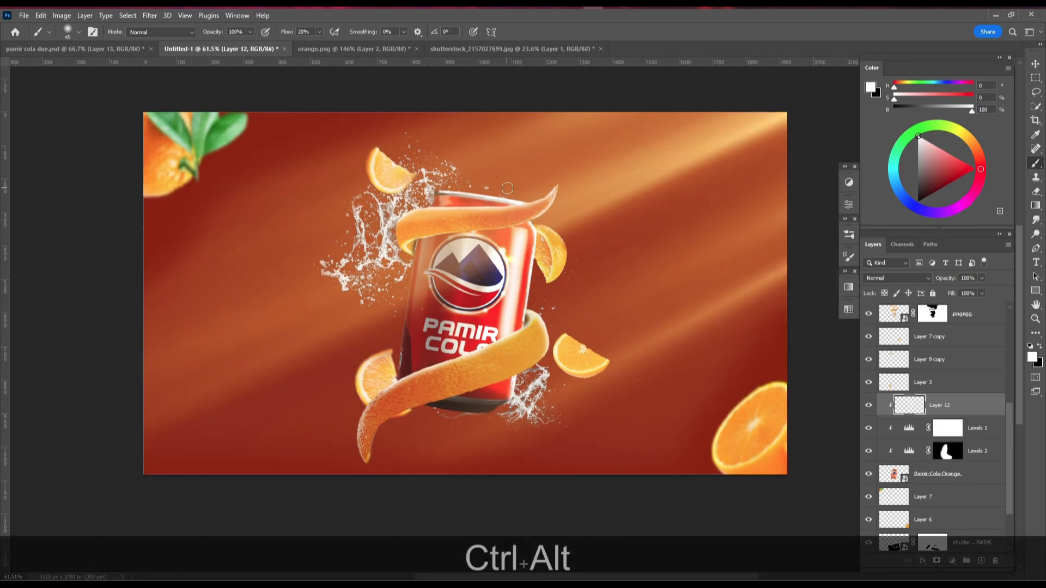
scroll(708, 251, up, 2)
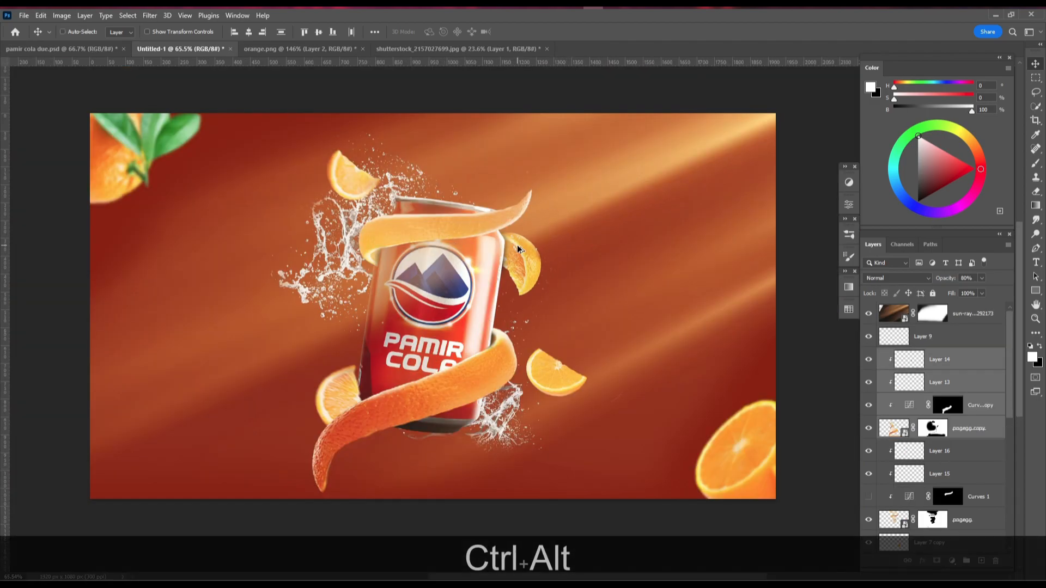
- Try to reposition the peel on the pngegg copy layer directly on the canvas
scroll(492, 256, up, 1)
scroll(459, 267, up, 4)
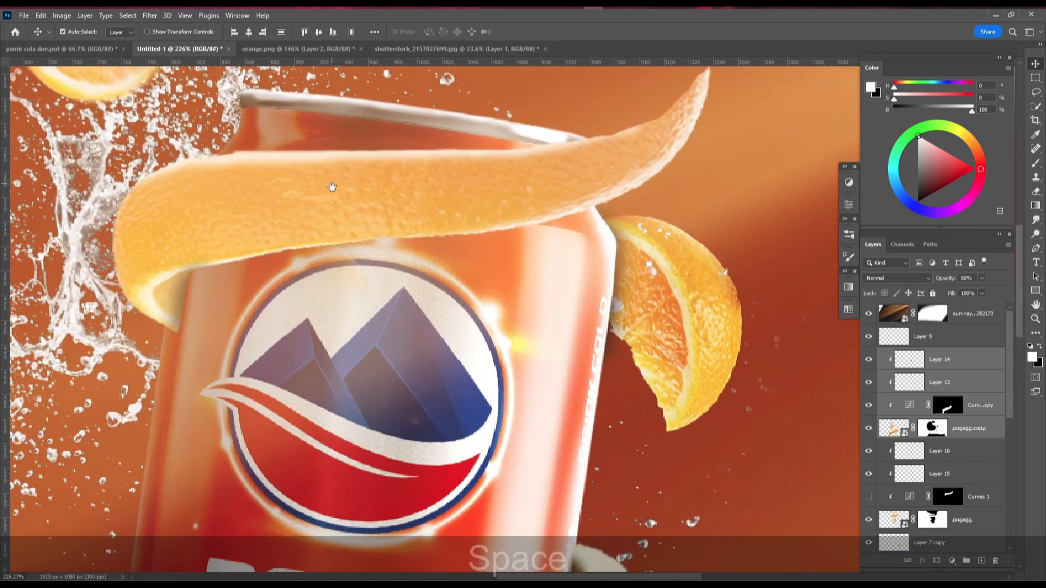
drag(332, 187, 352, 189)
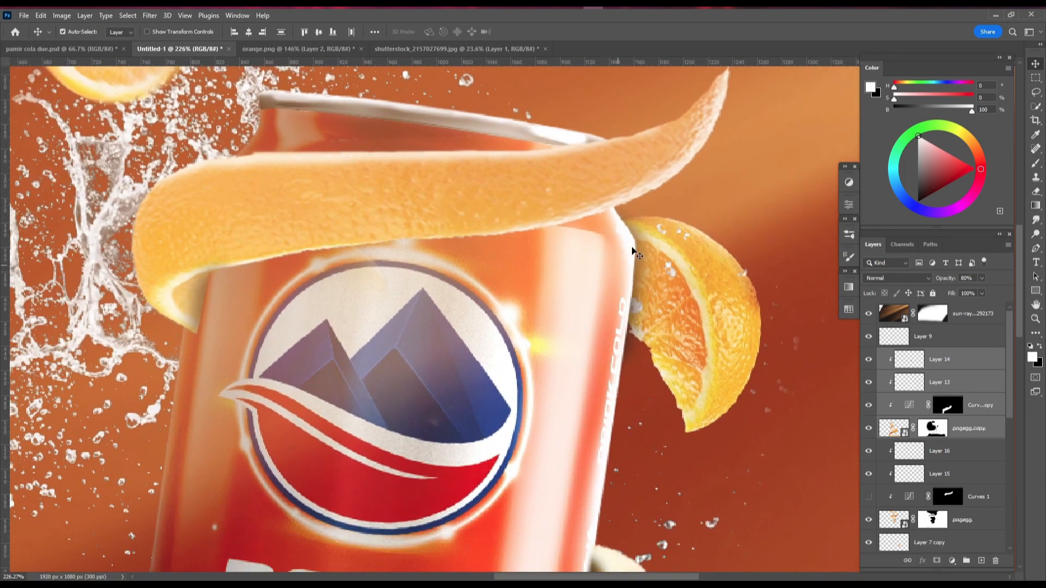
click(952, 474)
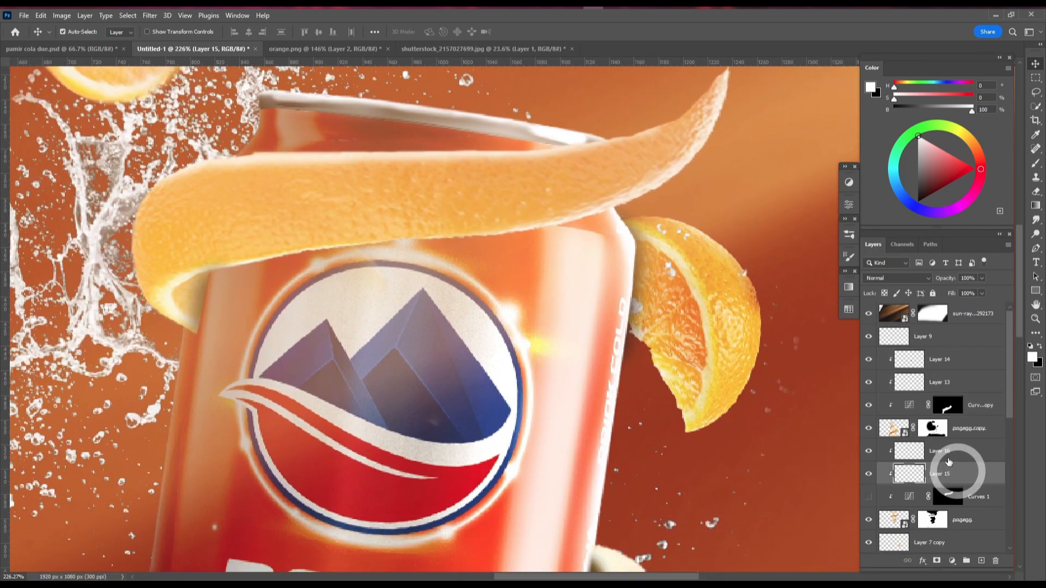
click(966, 424)
click(283, 229)
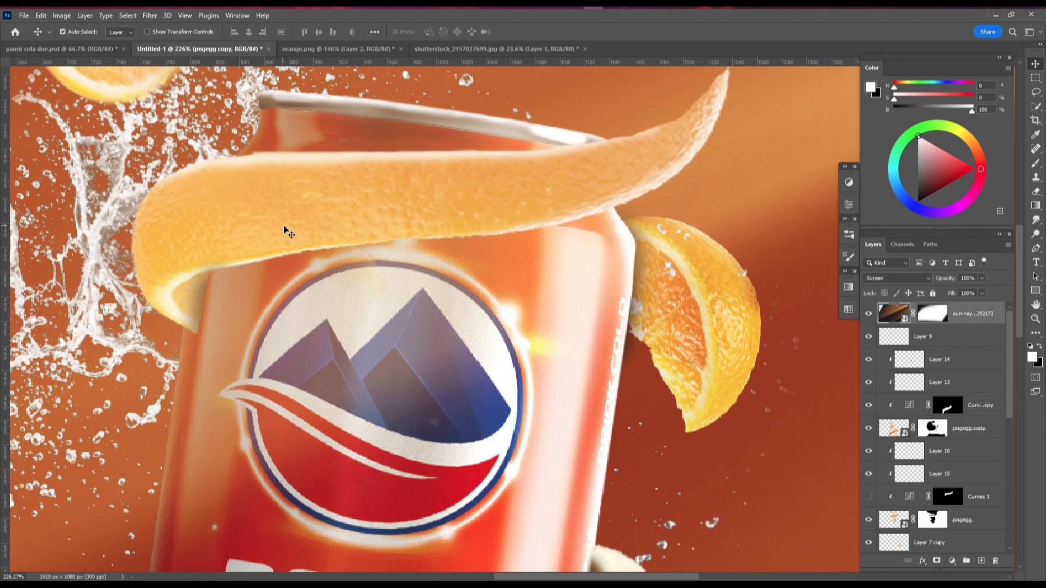
scroll(528, 241, down, 2)
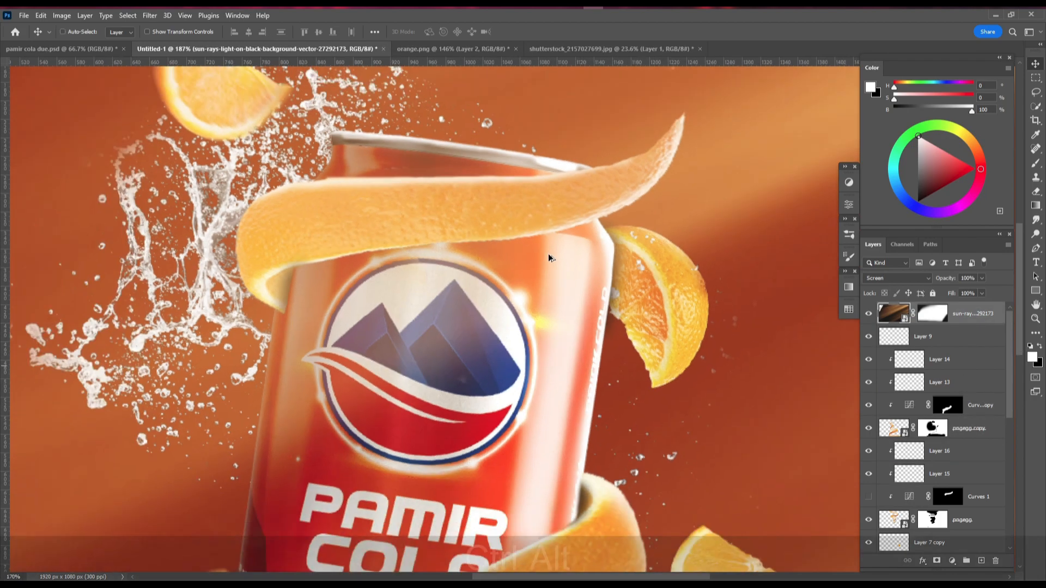
scroll(513, 233, up, 2)
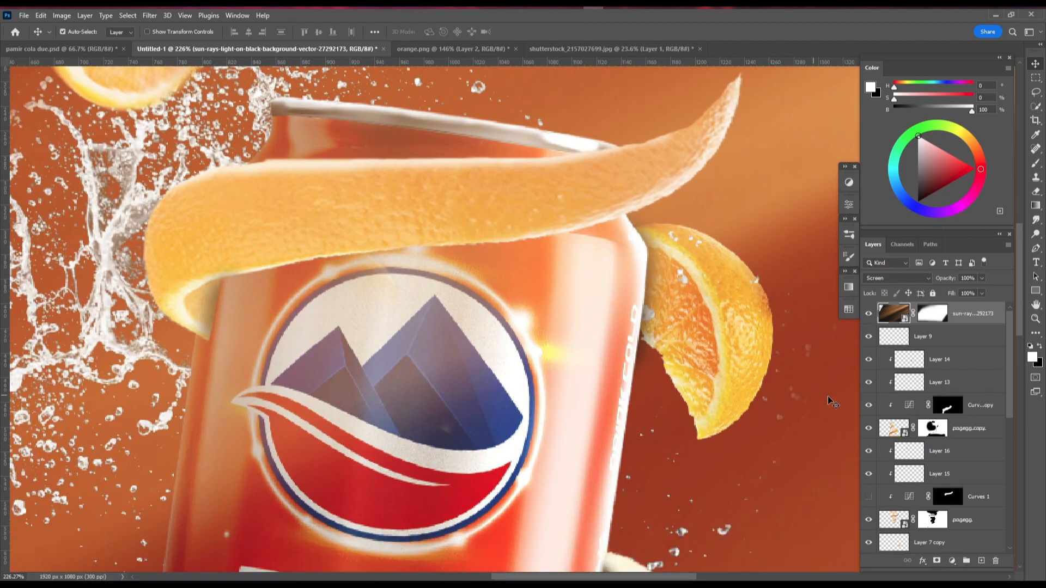
click(967, 431)
drag(350, 236, 334, 233)
key(ctrl+z)
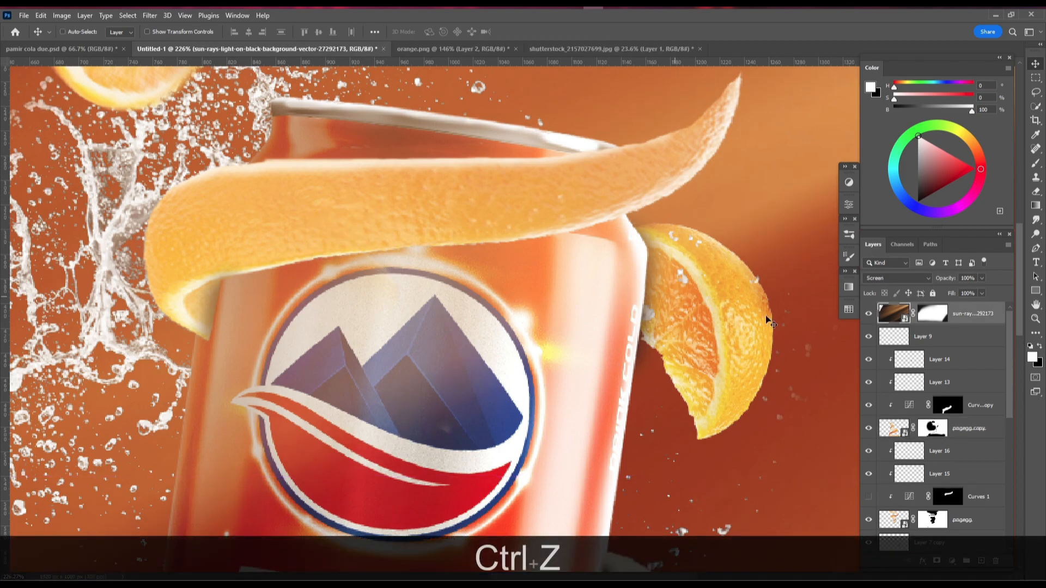
- Try to shift the upper peel on the pngegg layer slightly left with Free Transform, and undo the move
click(981, 430)
key(ctrl+t)
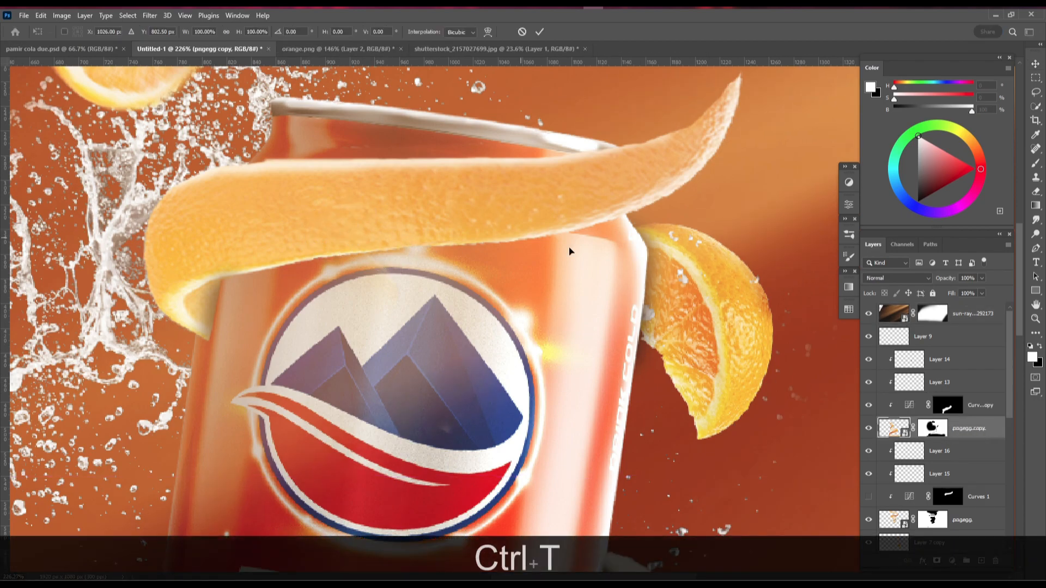
scroll(975, 431, down, 2)
click(980, 474)
key(ctrl+t)
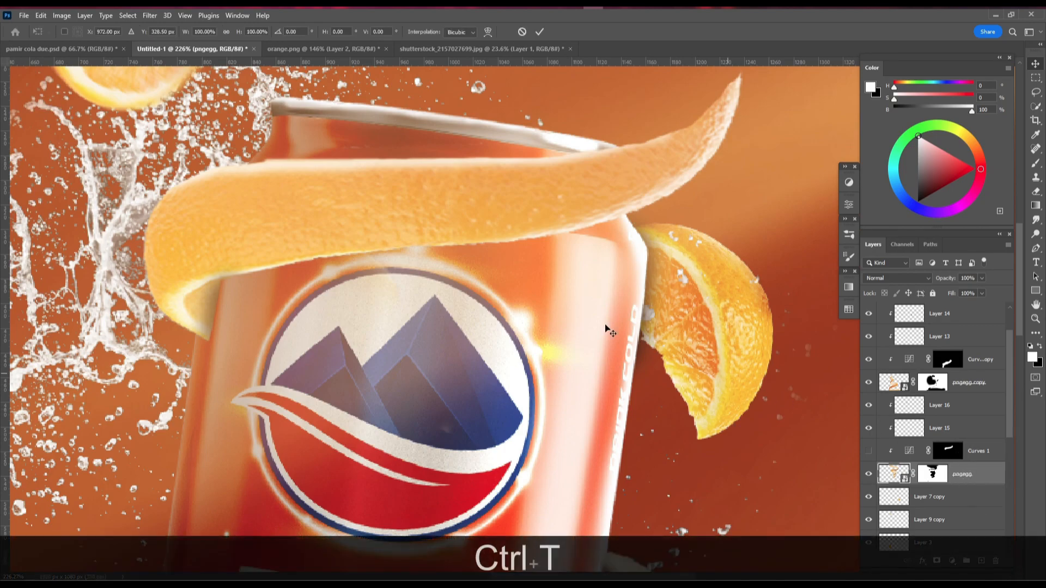
drag(427, 205, 414, 204)
scroll(493, 310, down, 1)
scroll(492, 310, down, 2)
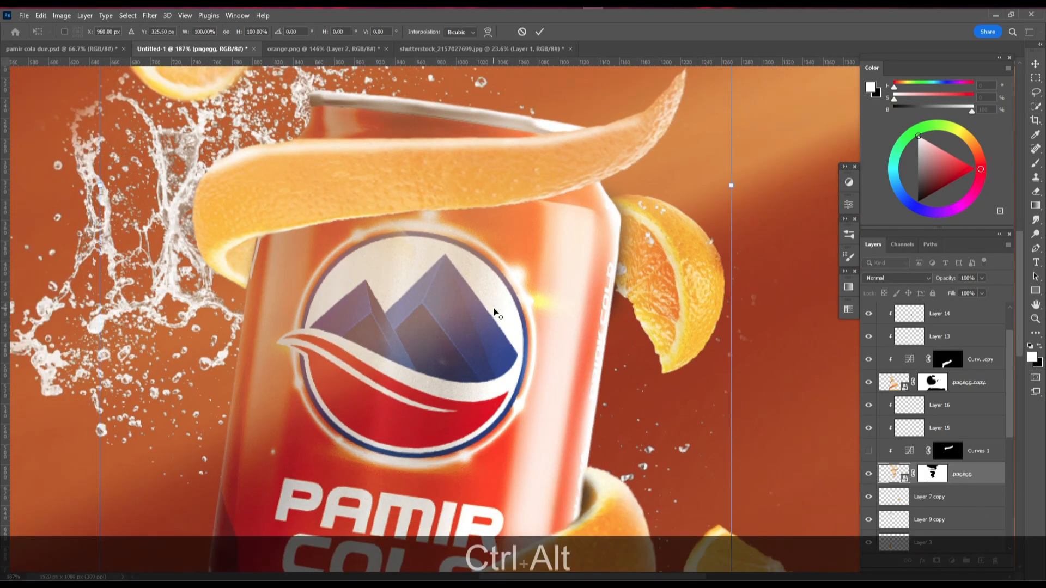
key(ctrl+z)
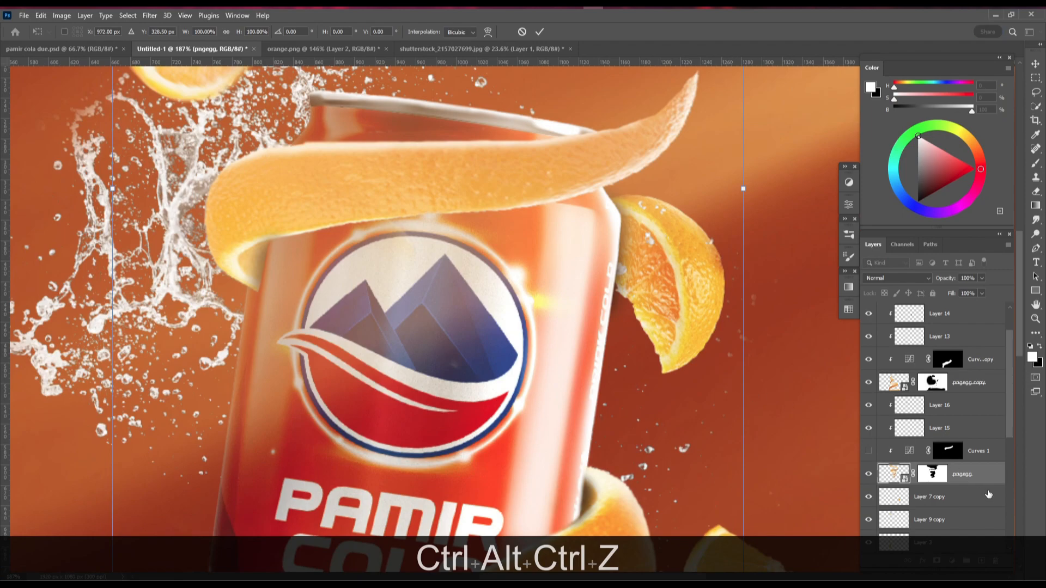
- Show Curves 1 and move the pngegg peel together with Curves 1, Layer 15 and Layer 16 about 12 px left and 2 px down
click(868, 451)
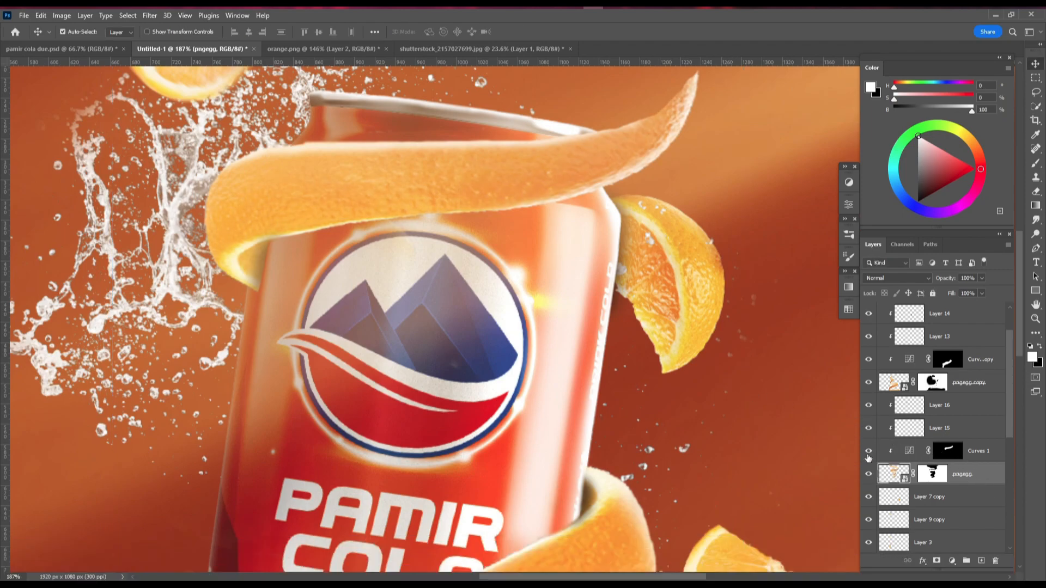
shift+click(953, 404)
key(ctrl+t)
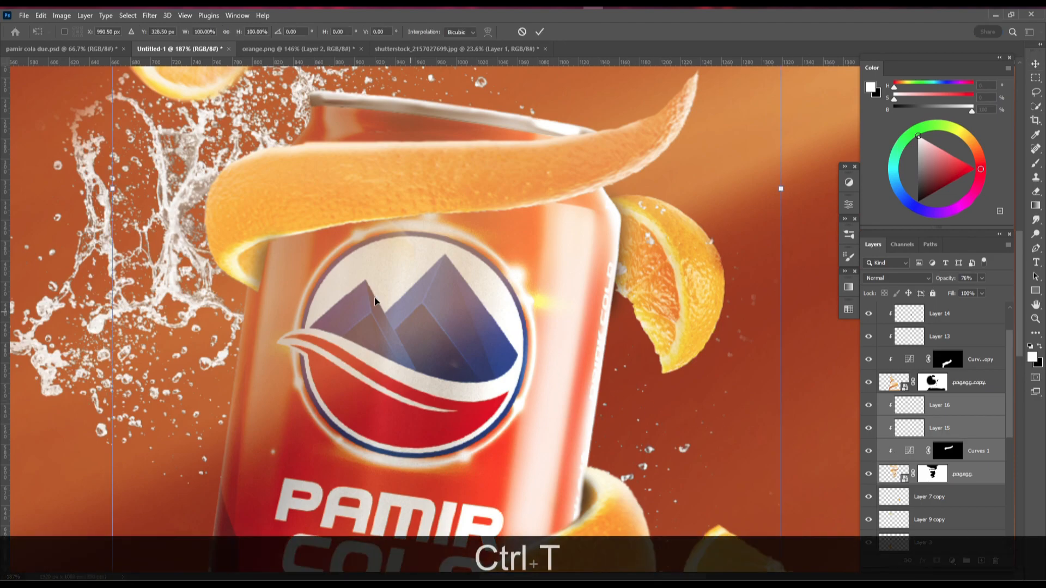
drag(367, 204, 355, 205)
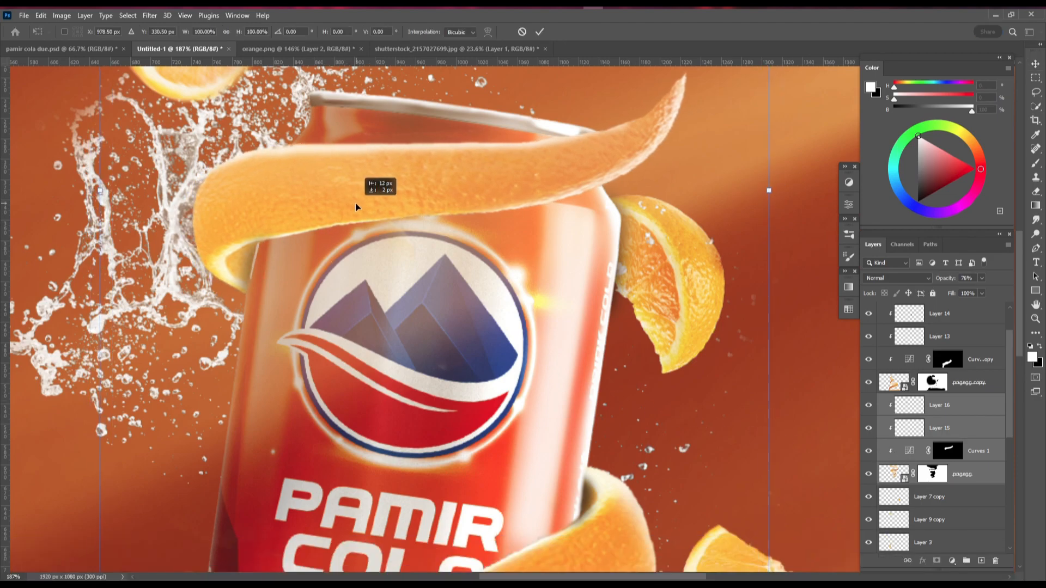
click(539, 33)
- Add a new empty layer directly beneath the upper peel's pngegg layer
scroll(549, 238, up, 2)
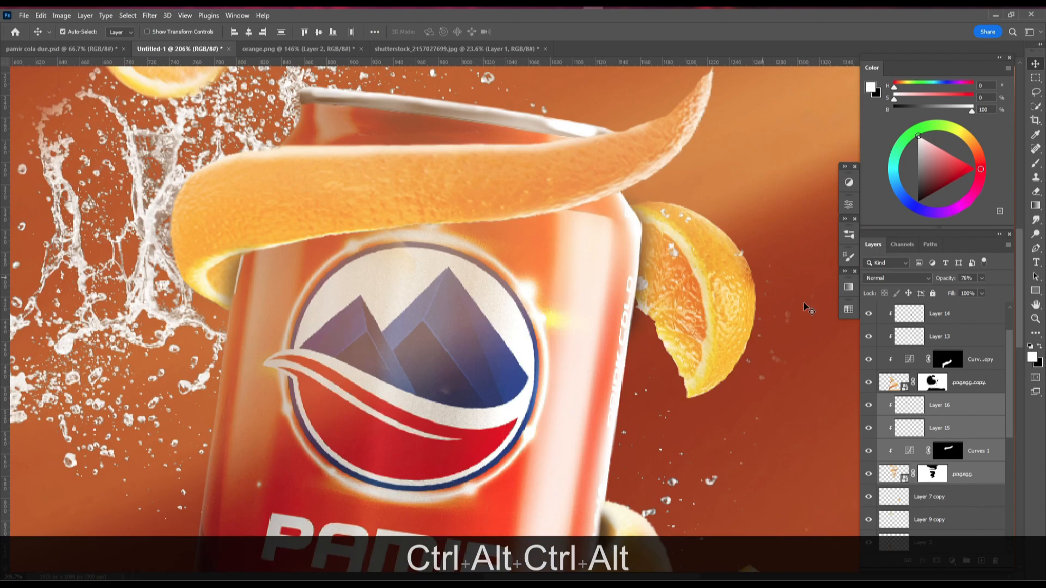
click(967, 474)
click(975, 497)
click(981, 561)
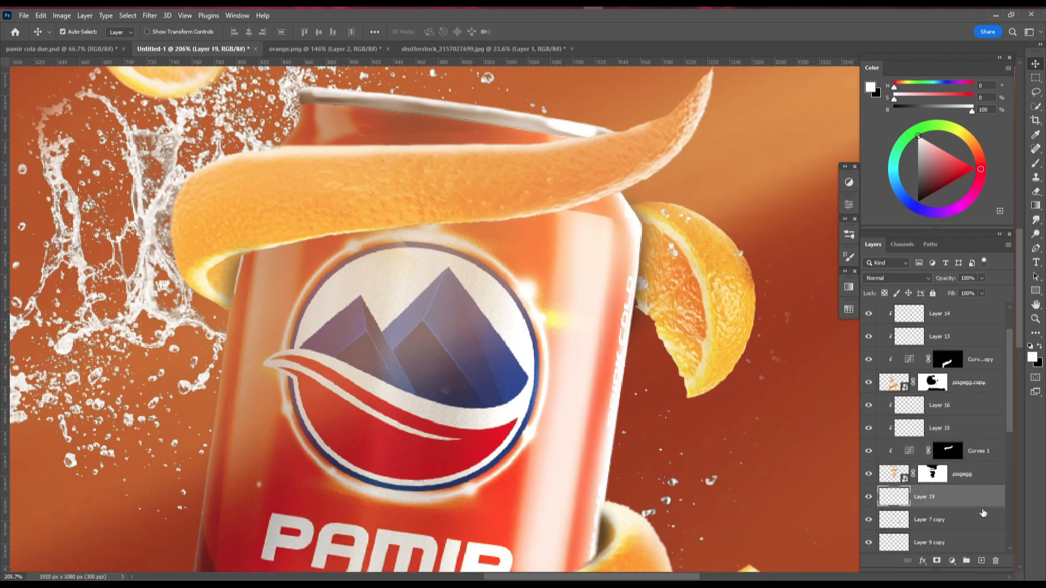
- Paint a soft black shadow on the can along the upper peel's lower edge with the 45-pixel brush at 20% flow
scroll(467, 173, up, 3)
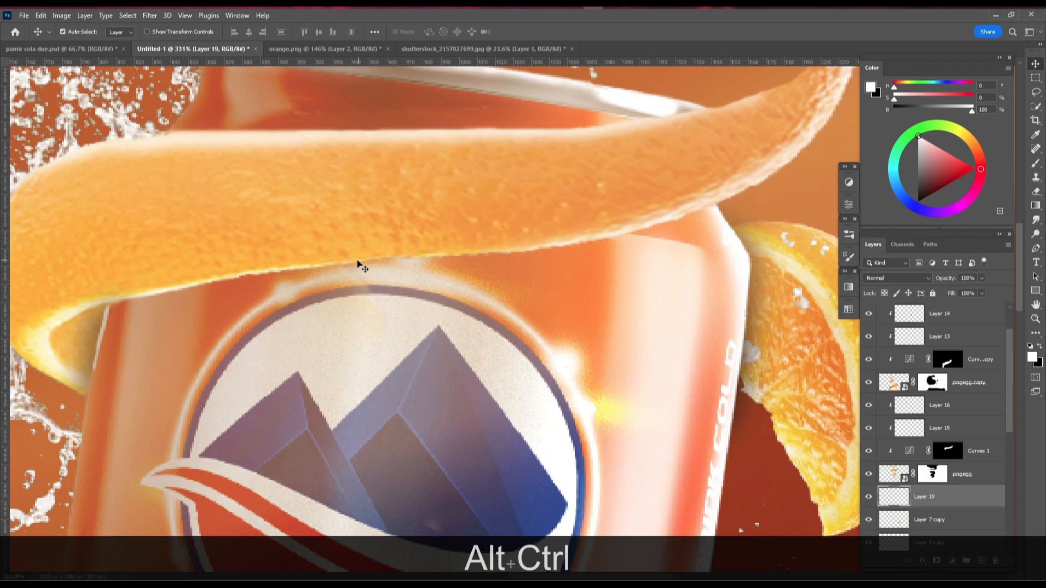
key(b)
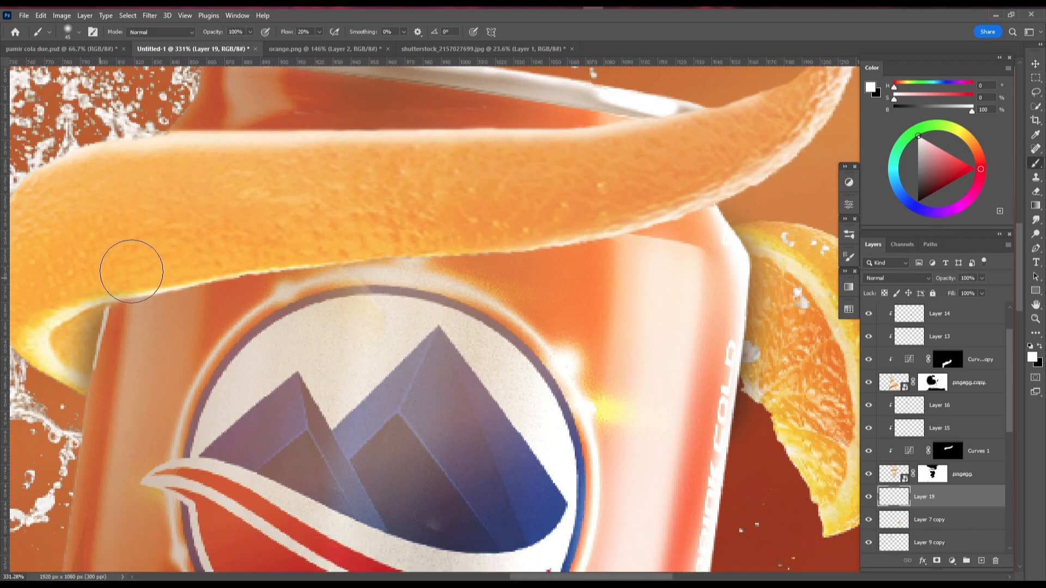
key(ctrl+z)
key(x)
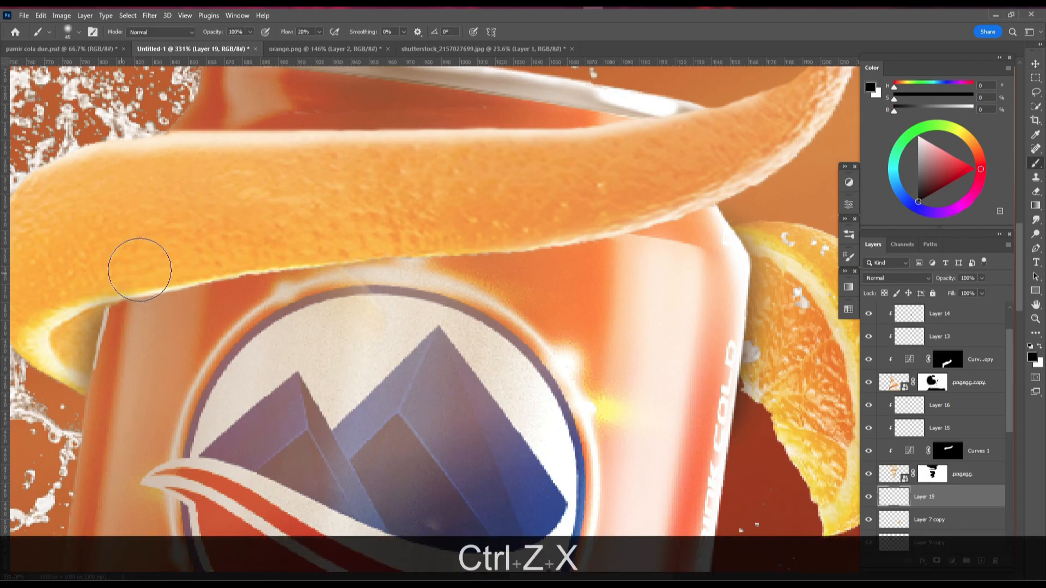
mouse_move(334, 241)
mouse_down()
mouse_move(715, 182)
mouse_move(528, 232)
mouse_move(332, 234)
mouse_up()
mouse_move(200, 261)
mouse_down()
mouse_move(105, 278)
mouse_move(223, 252)
mouse_move(465, 241)
mouse_move(657, 195)
mouse_up()
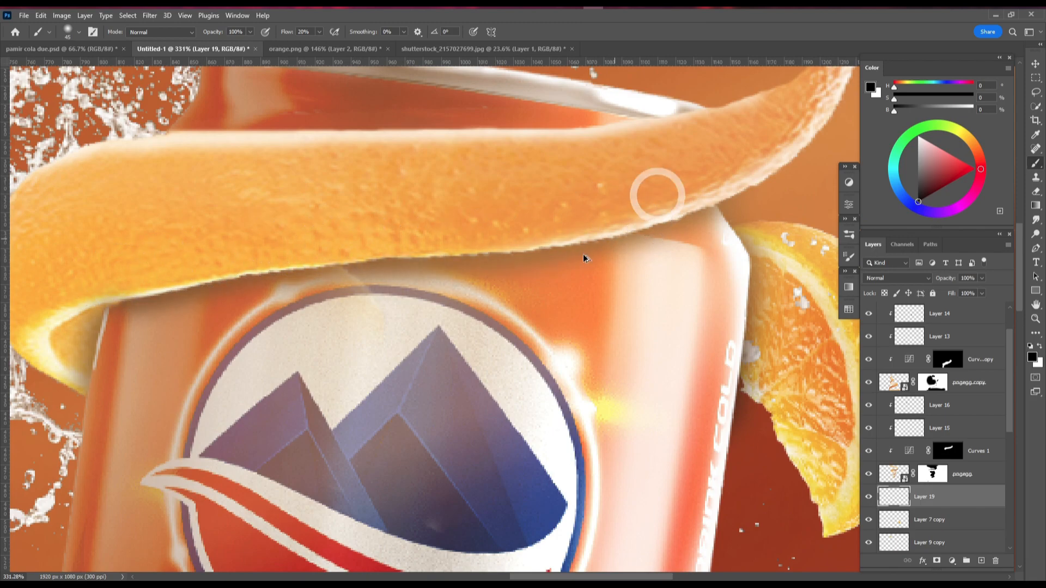
ctrl+alt+click(509, 269)
drag(501, 298, 464, 266)
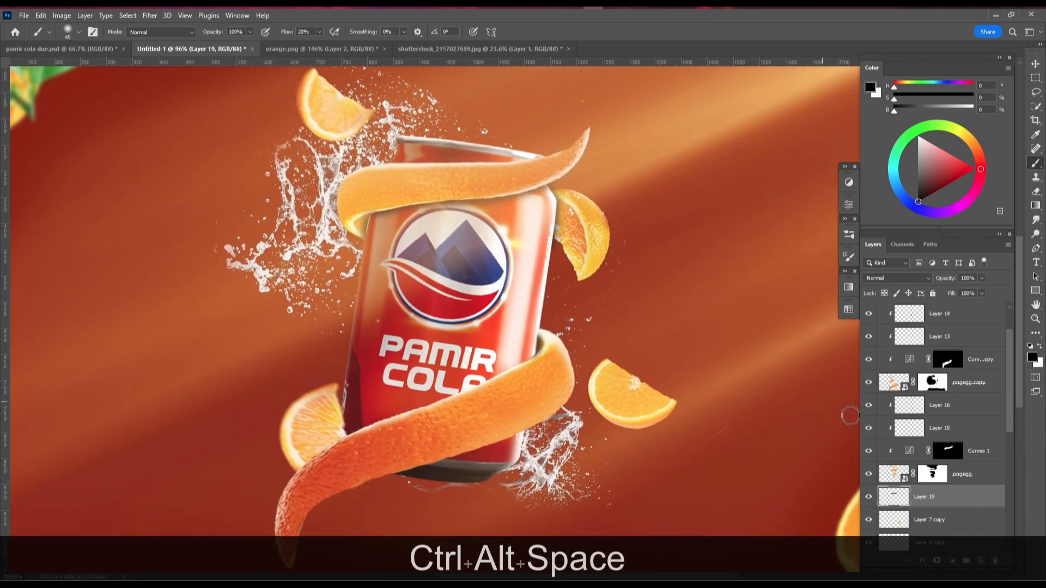
- Add a new layer directly beneath the lower peel's pngegg copy layer
click(975, 390)
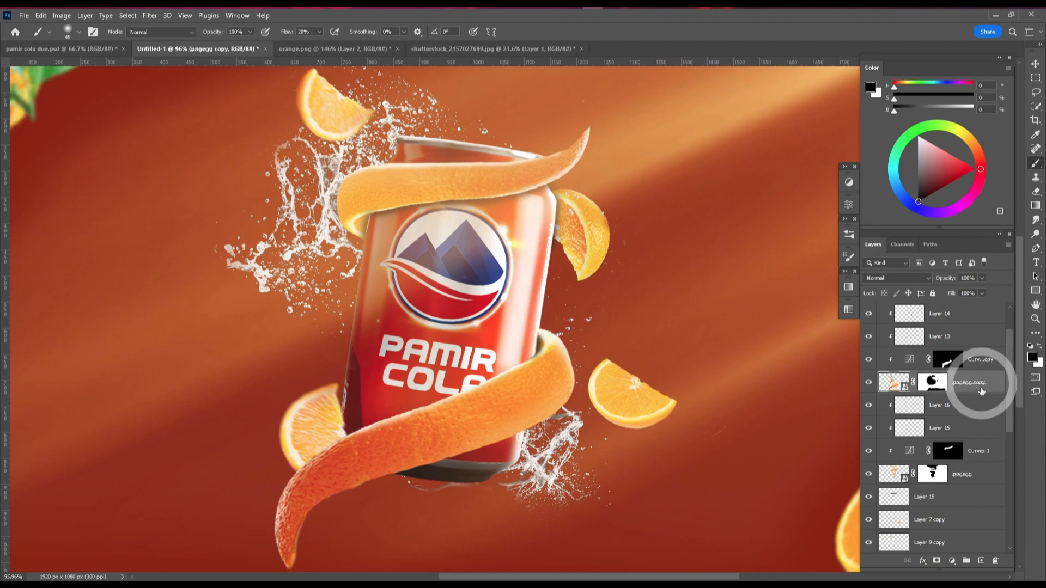
scroll(970, 402, up, 1)
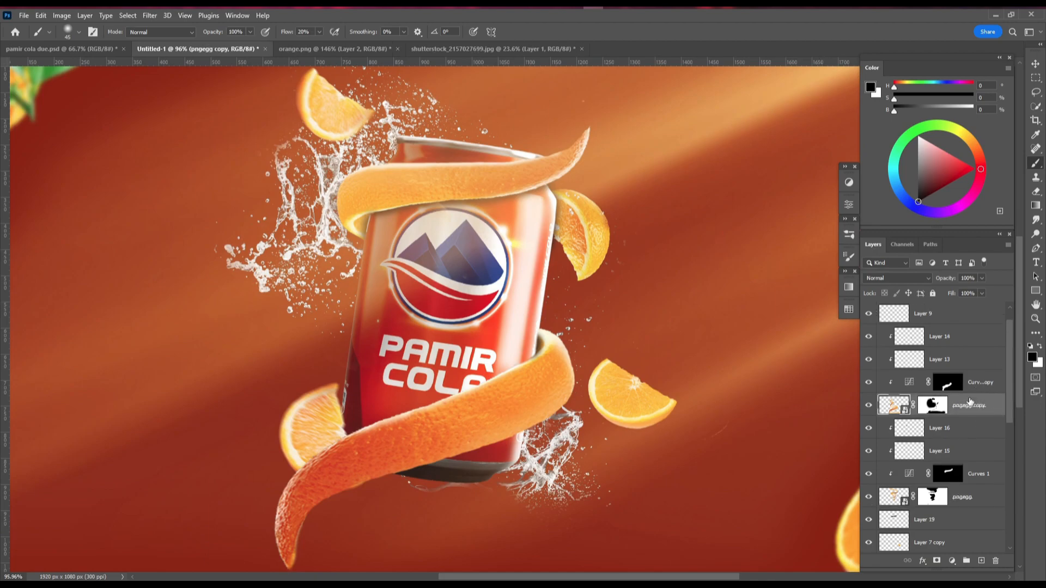
click(981, 429)
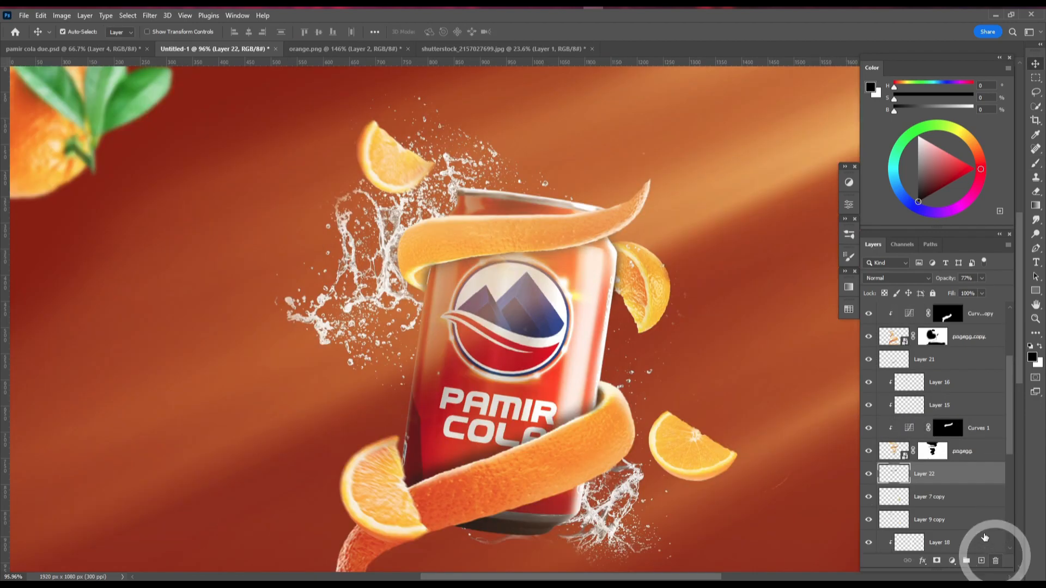
- Try repositioning the orange slice to the right of the can on Layer 7 copy with Free Transform
key(ctrl+alt+space)
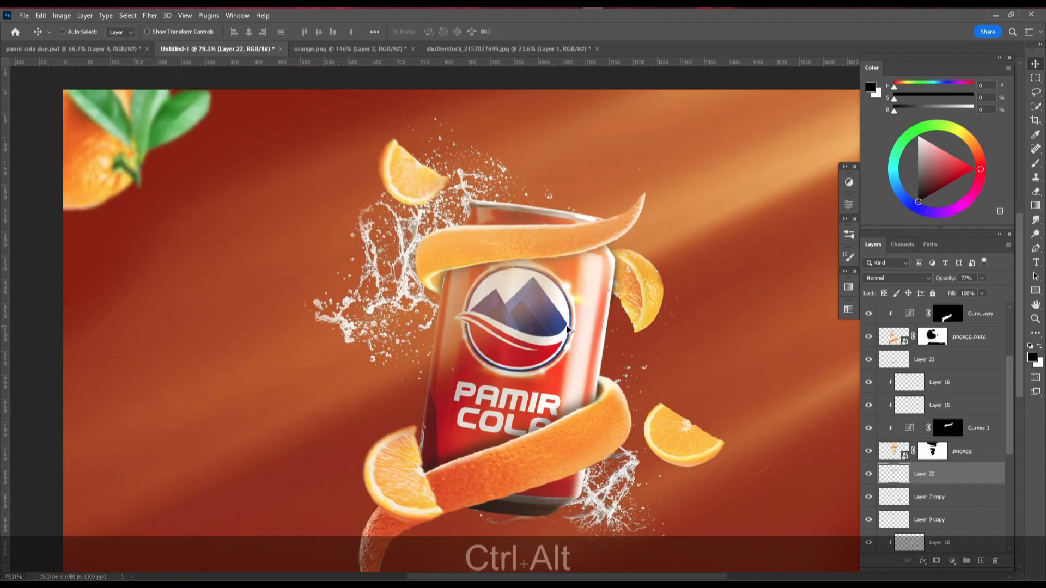
click(542, 264)
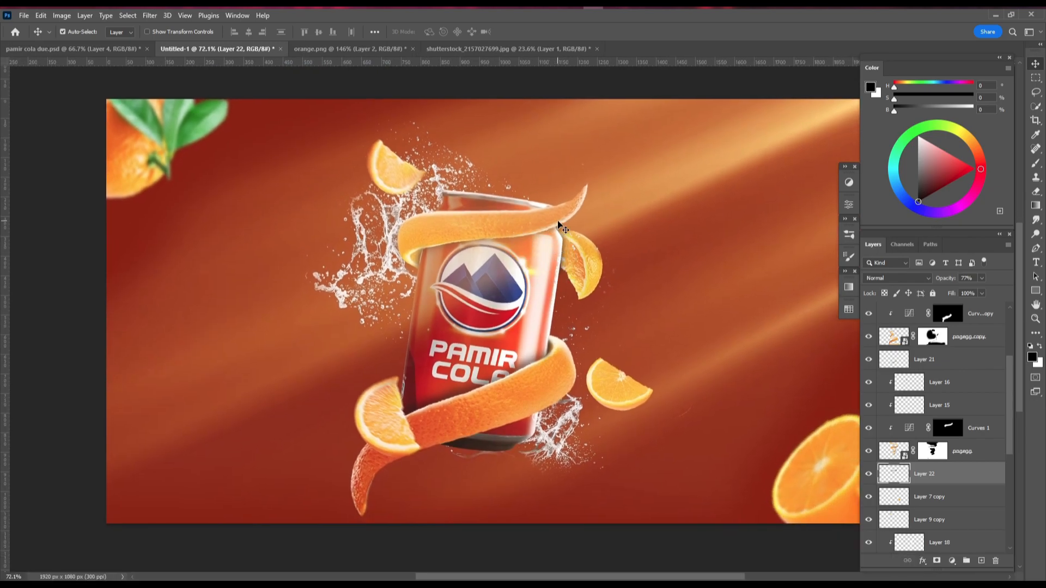
scroll(473, 236, up, 3)
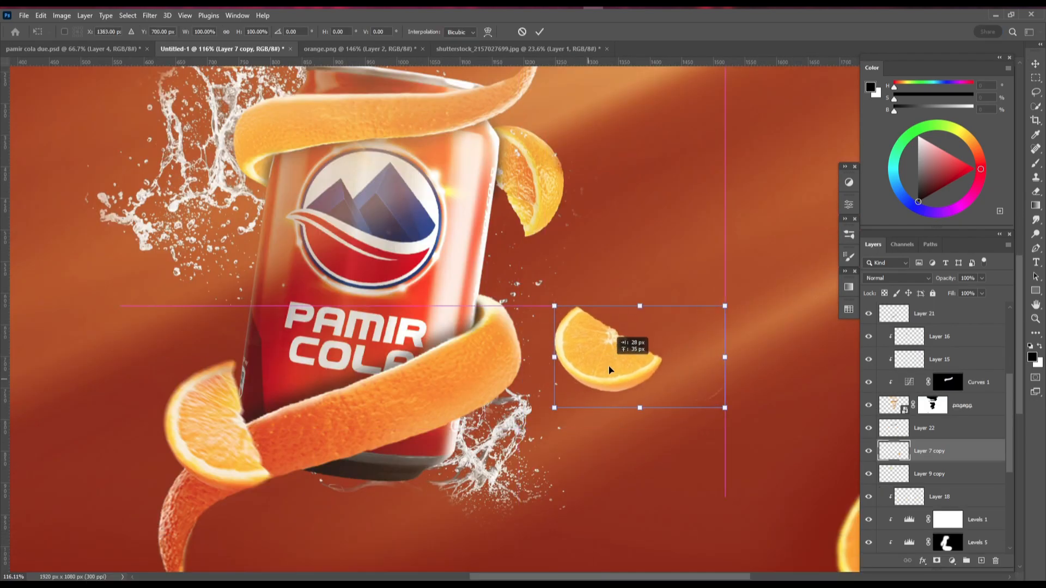
drag(609, 367, 590, 382)
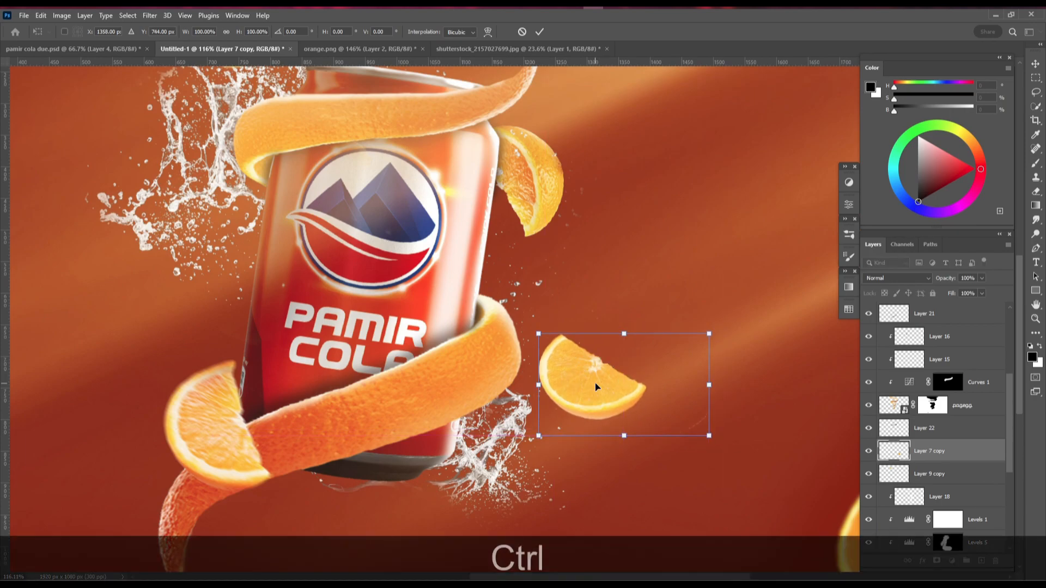
key(ctrl+z)
click(539, 31)
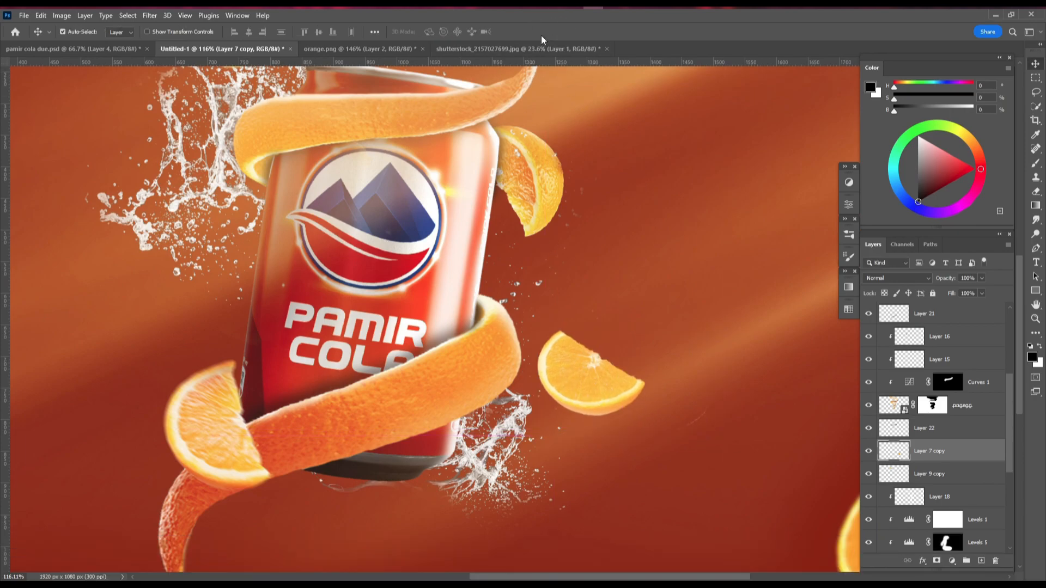
- Identify the orange slices' layers by toggling the visibility of Layer 9 copy and Layer 7 copy
scroll(592, 396, up, 2)
click(621, 386)
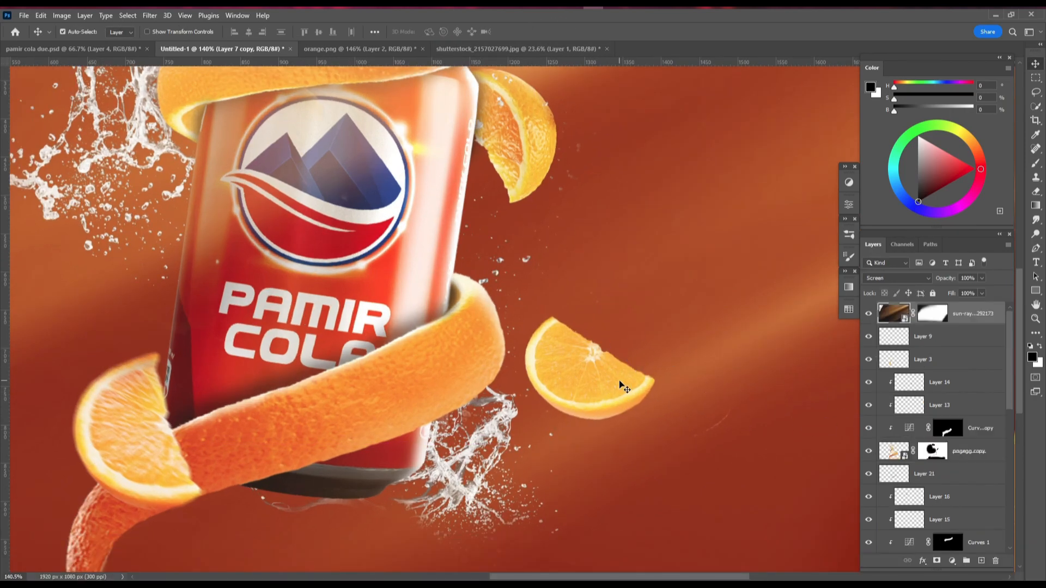
scroll(653, 382, down, 3)
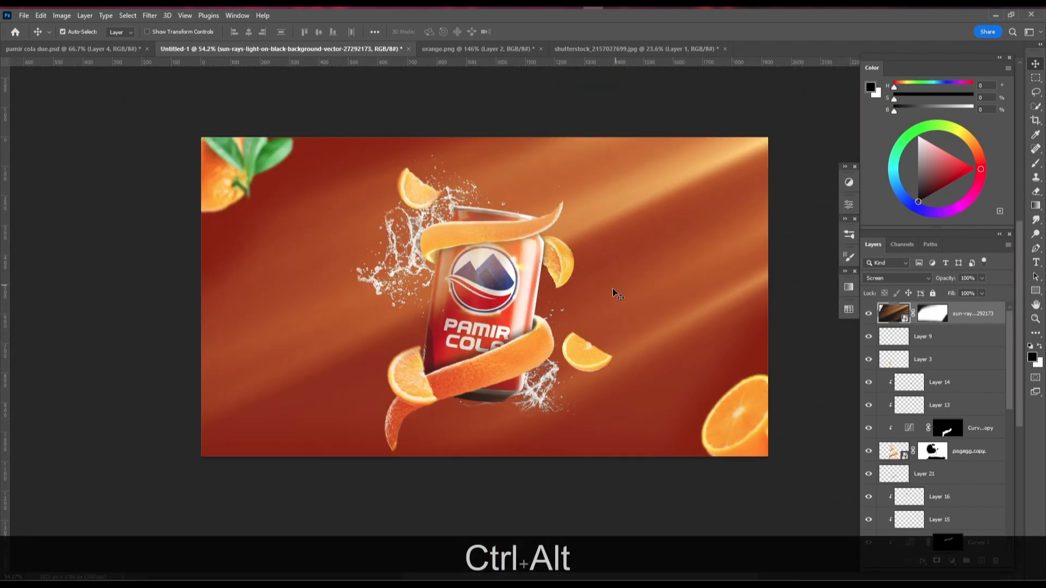
drag(614, 288, 603, 312)
scroll(906, 470, down, 5)
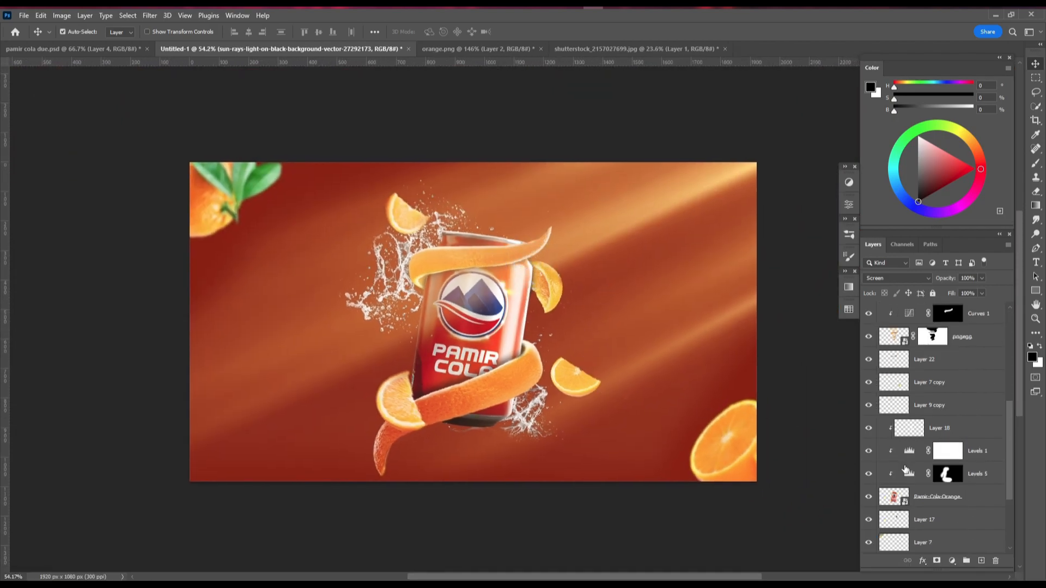
click(906, 407)
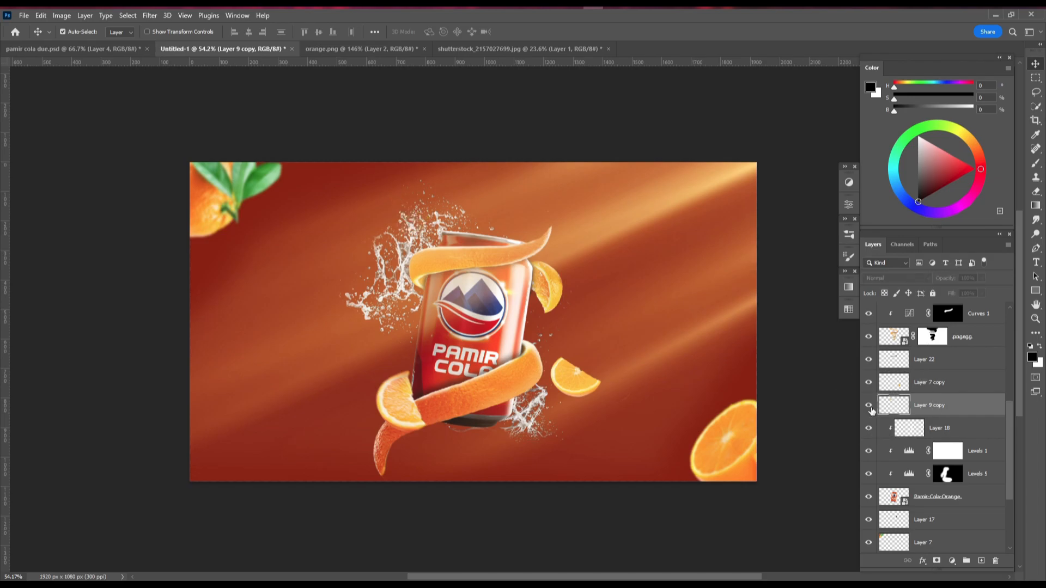
click(869, 383)
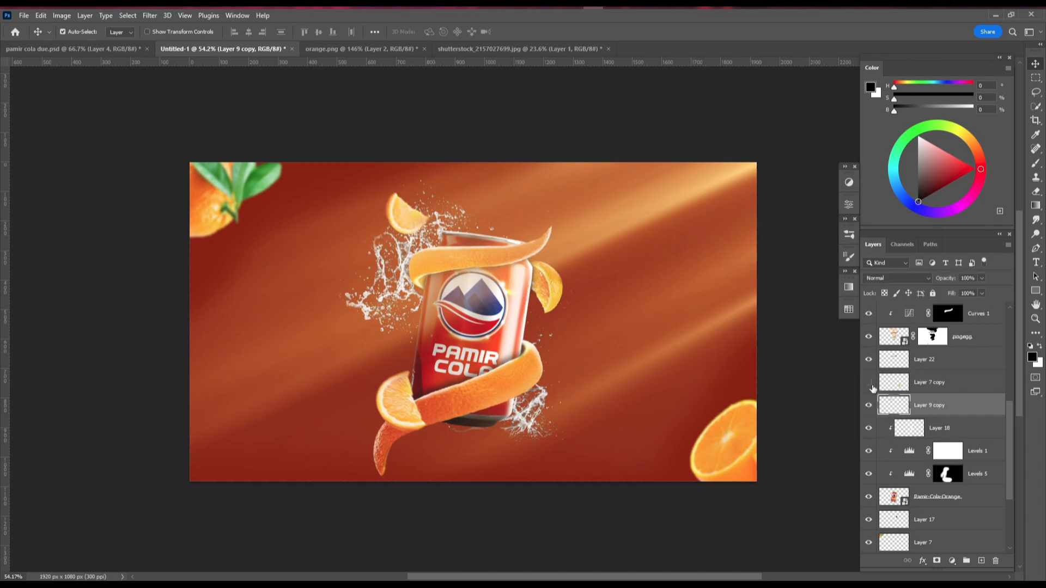
- Apply a short Motion Blur with an adjusted angle to the orange slice on Layer 7 copy
click(904, 385)
click(150, 15)
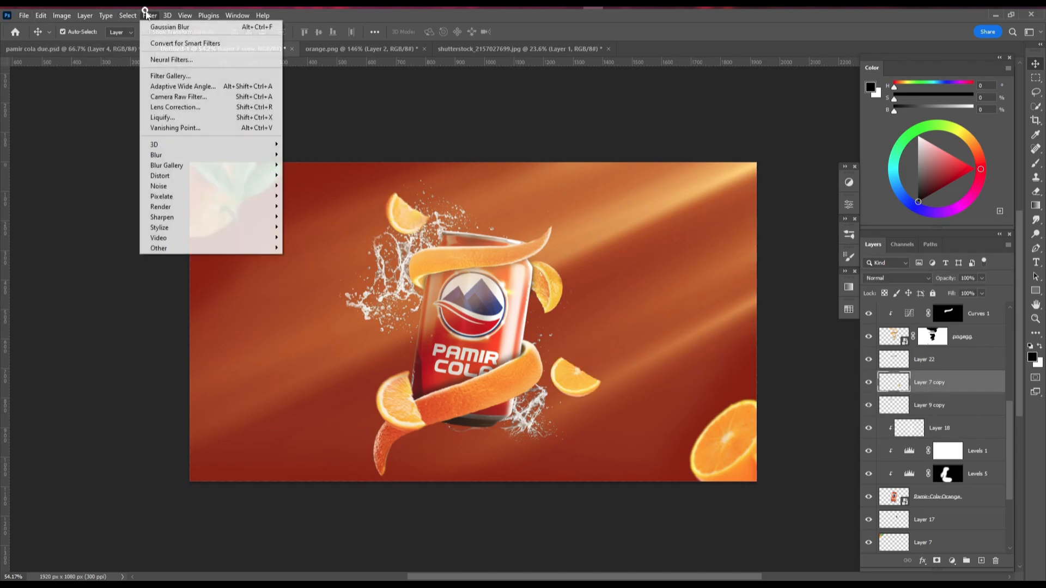
mouse_move(245, 155)
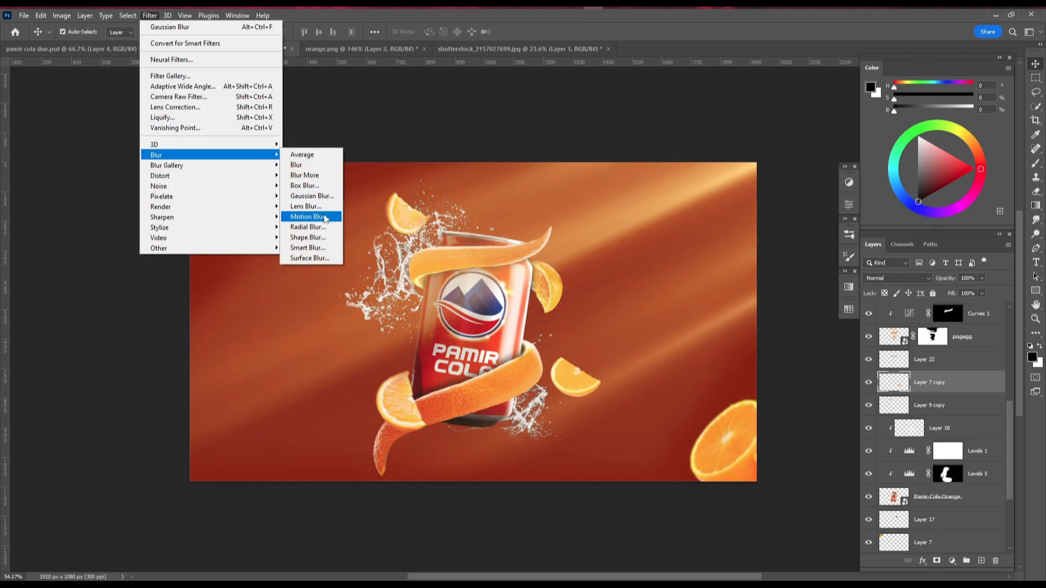
click(326, 217)
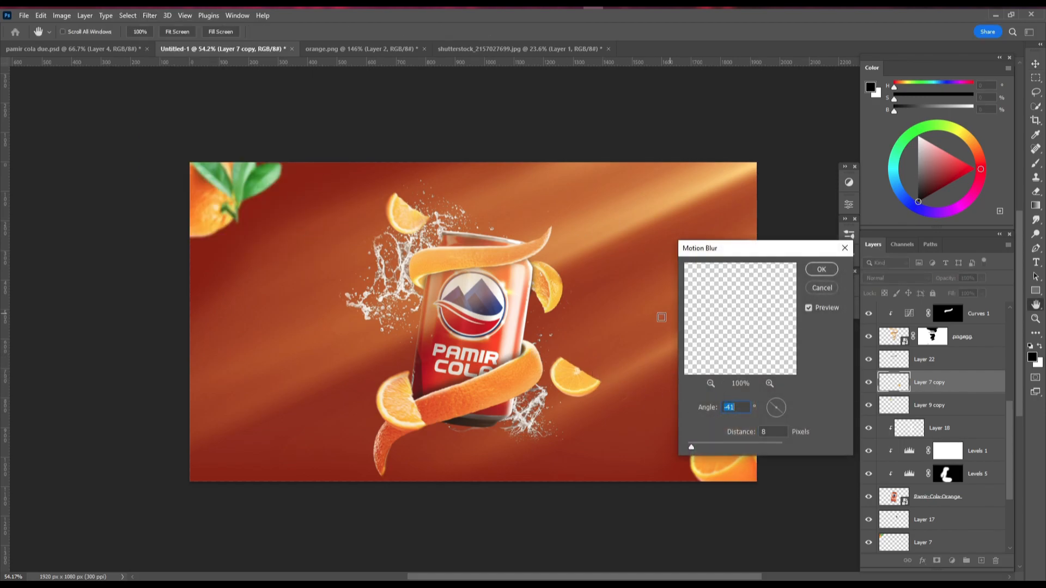
key(ctrl+alt)
key(ctrl+alt)
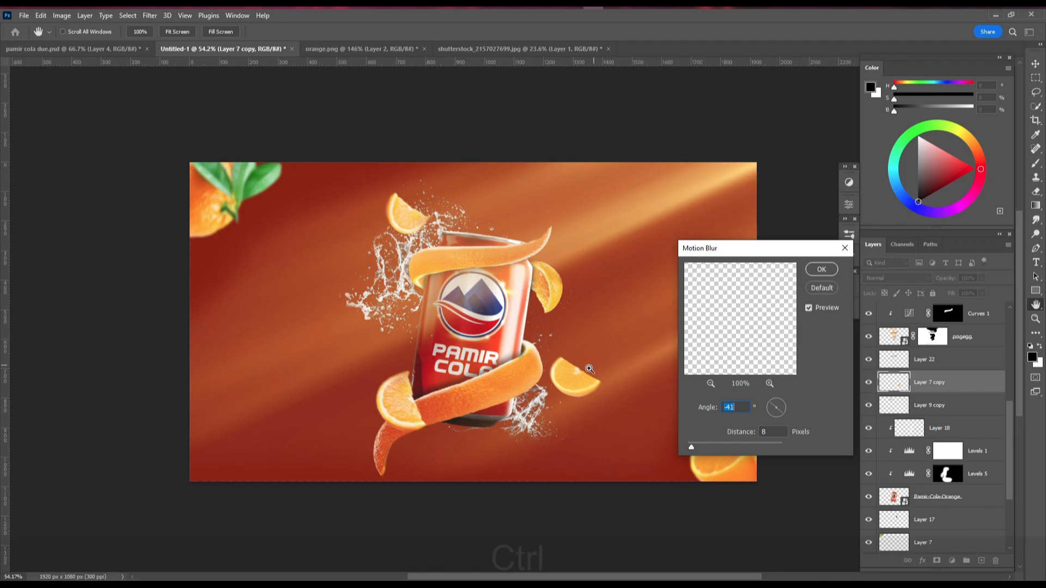
ctrl+click(590, 376)
ctrl+click(590, 376)
ctrl+click(590, 376)
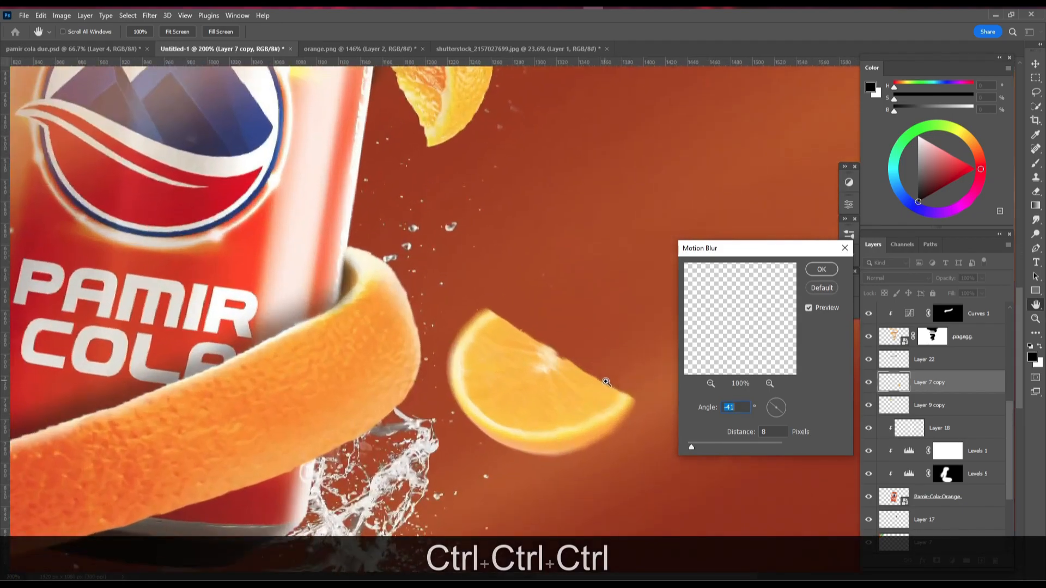
drag(691, 447, 704, 446)
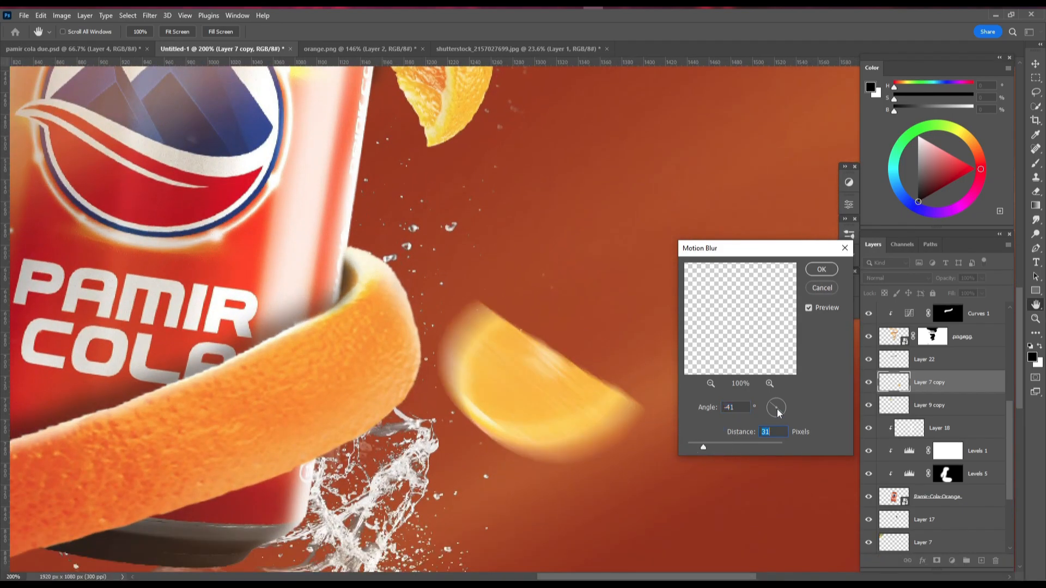
drag(770, 407, 770, 420)
drag(704, 447, 691, 448)
key(Return)
key(ctrl+0)
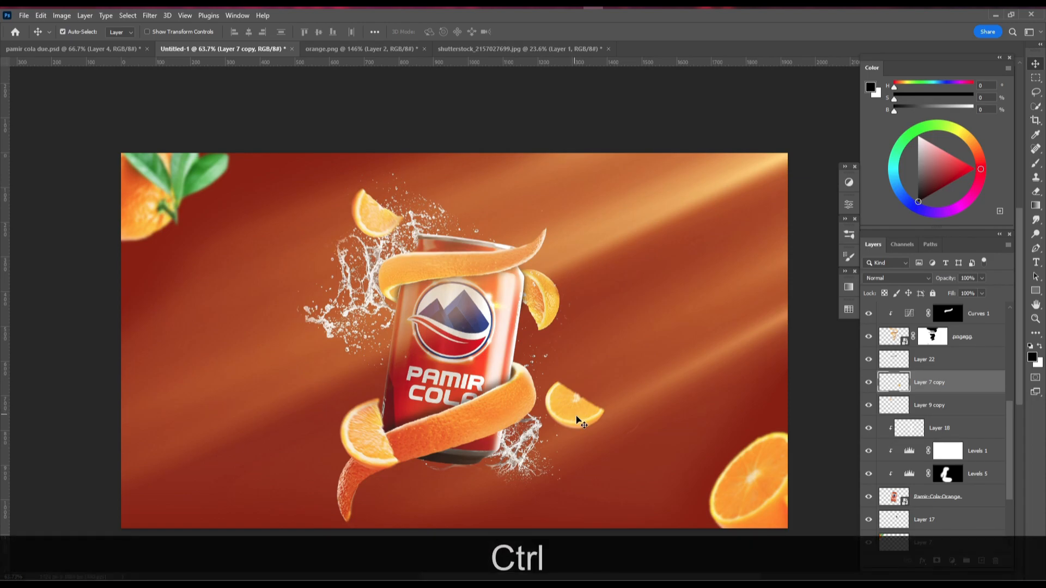
scroll(355, 189, up, 3)
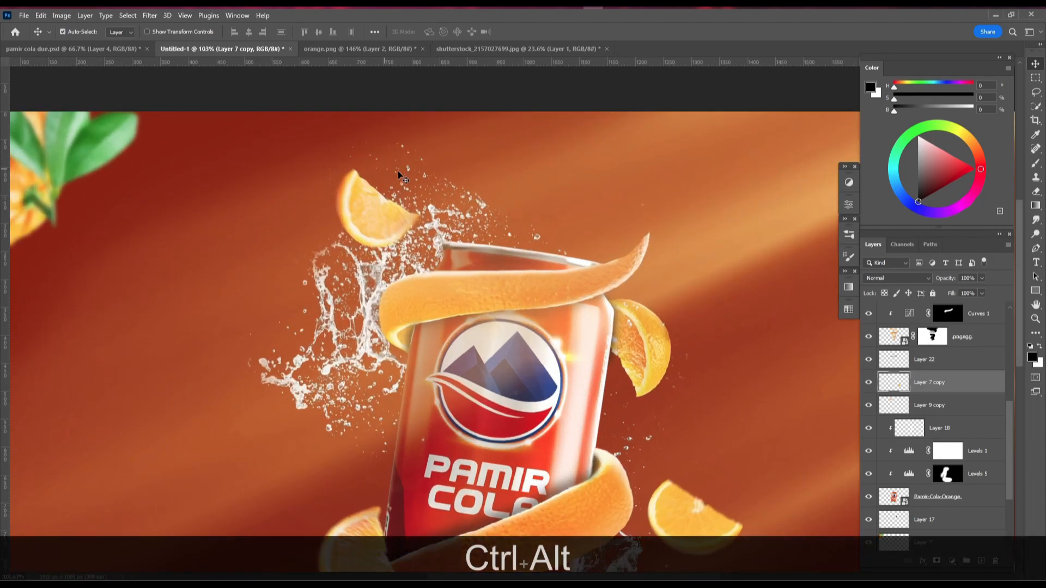
- Add a new layer directly above the Orange slices layer
drag(483, 345, 441, 221)
scroll(447, 267, down, 4)
drag(494, 199, 480, 222)
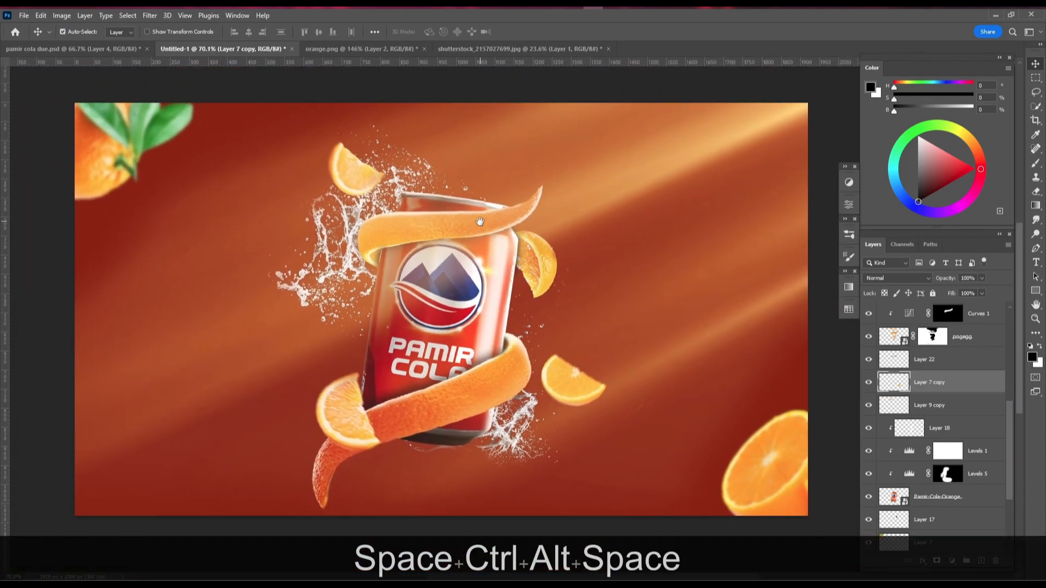
scroll(948, 428, down, 3)
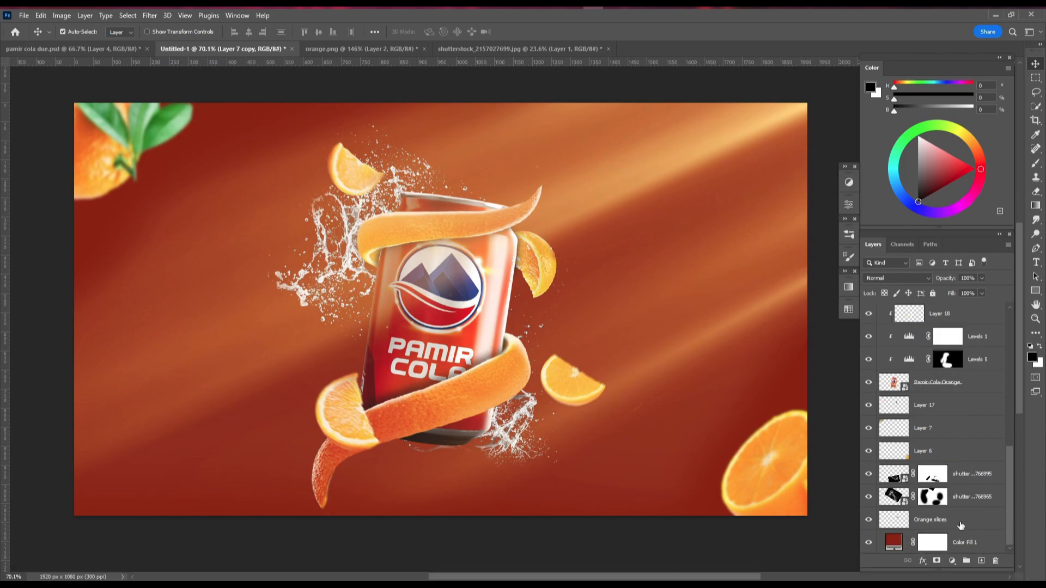
click(961, 525)
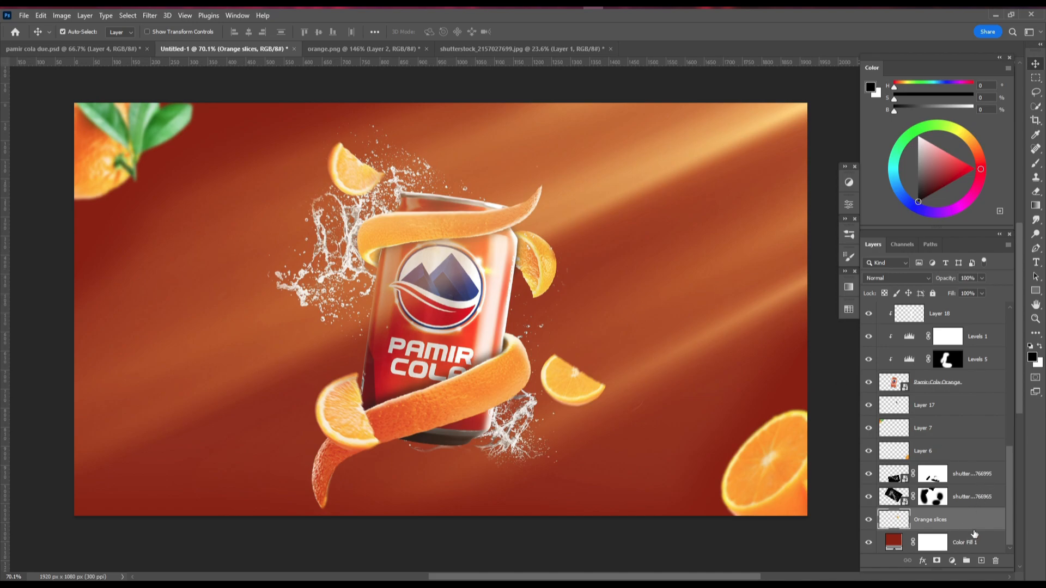
click(982, 561)
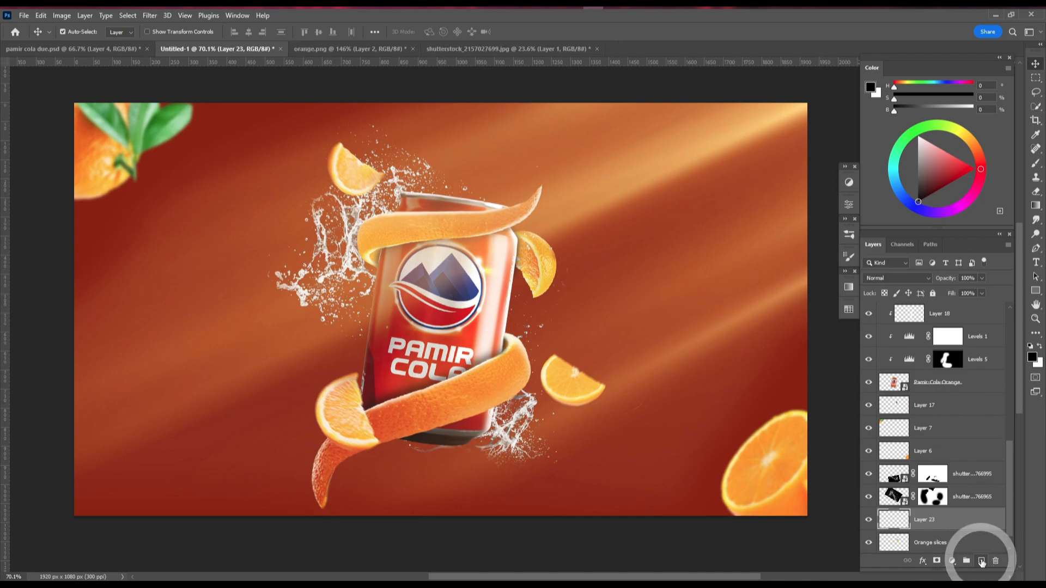
- Create a paragraph text box spanning nearly the full canvas width across the can with the Type tool
click(1037, 262)
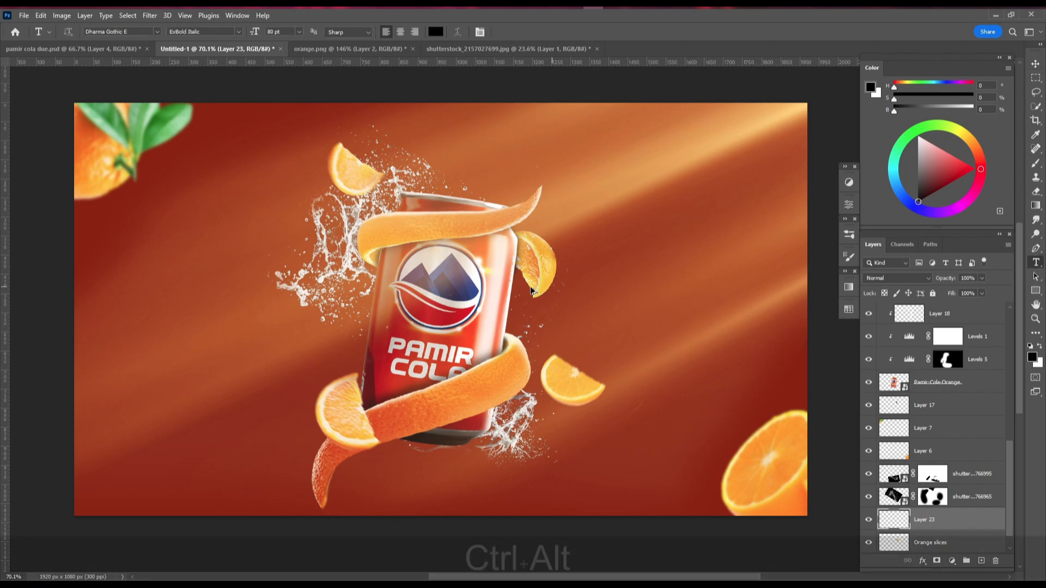
scroll(482, 290, down, 3)
drag(193, 233, 719, 377)
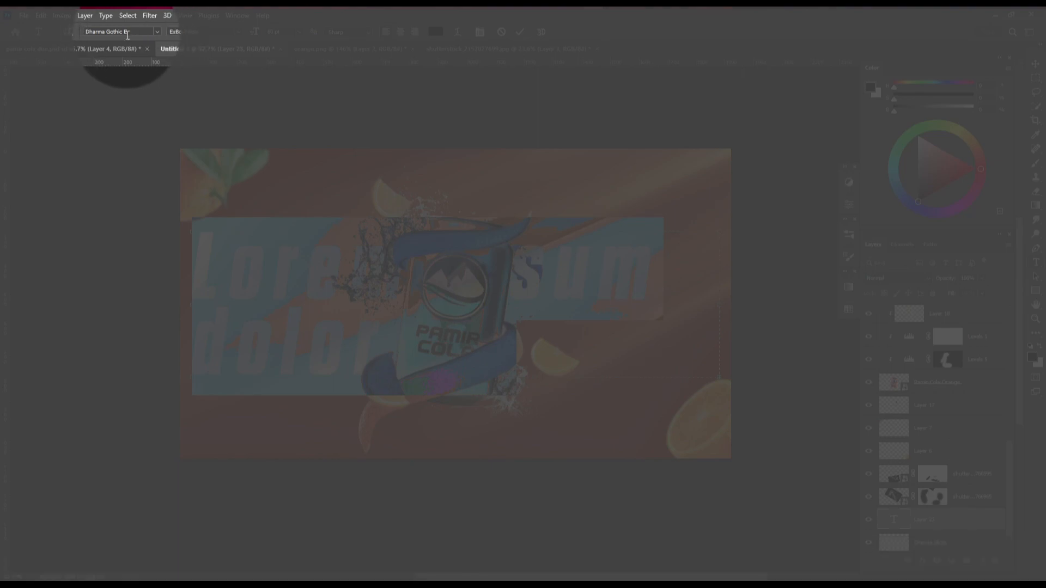
key(KP_7)
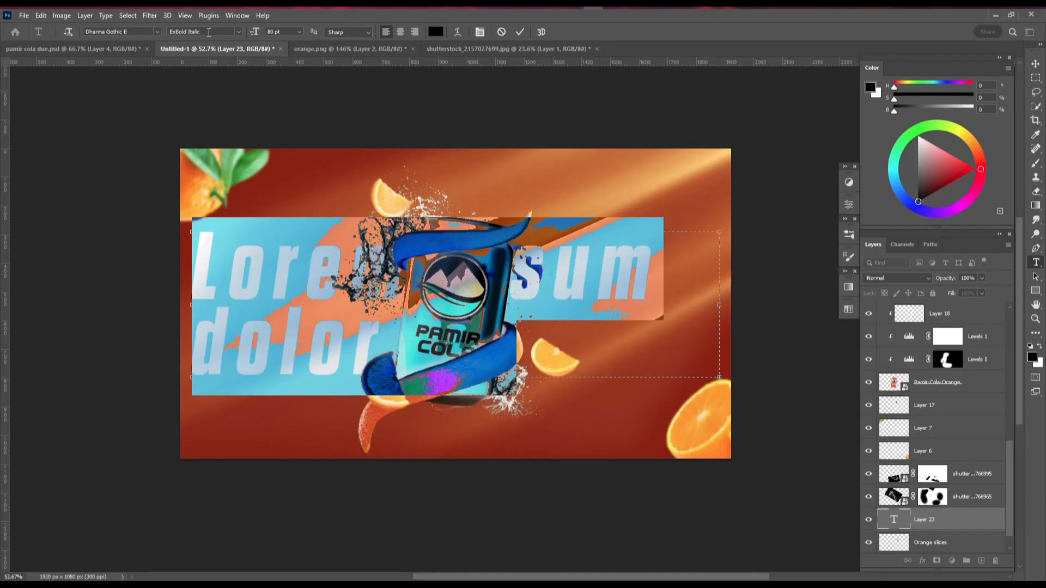
- Replace the placeholder text with PARMIR COLA, color it white and commit the text
click(338, 276)
key(ctrl+a)
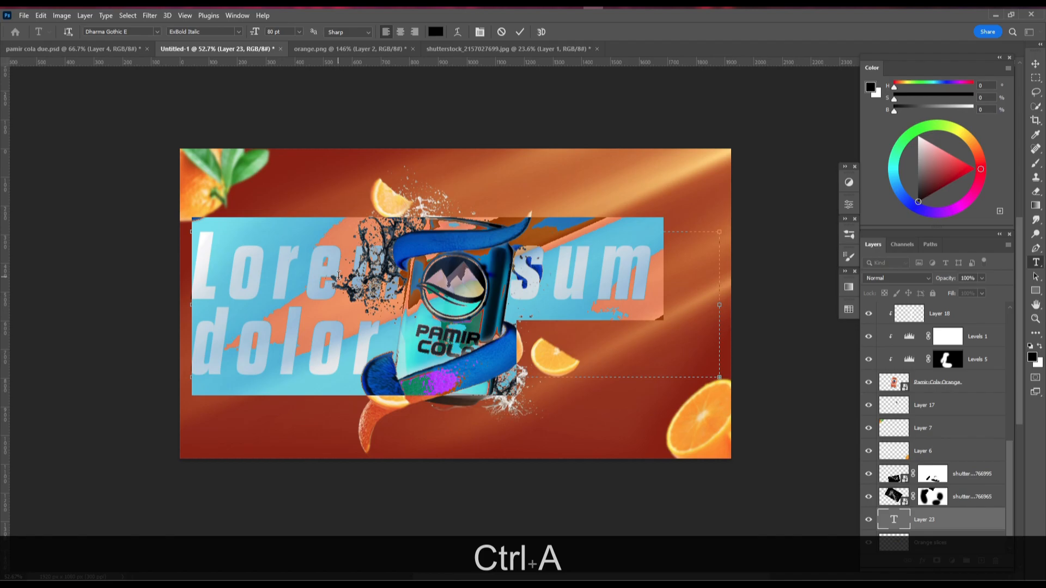
text(Pa)
key(BackSpace)
key(BackSpace)
key(Caps_Lock)
text(PAR)
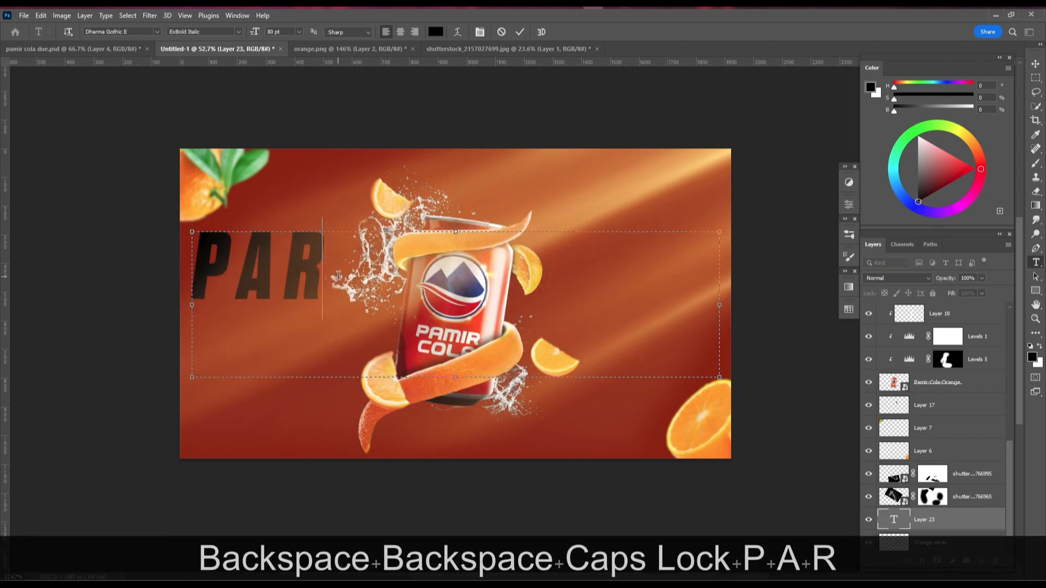
text(MIR COLA)
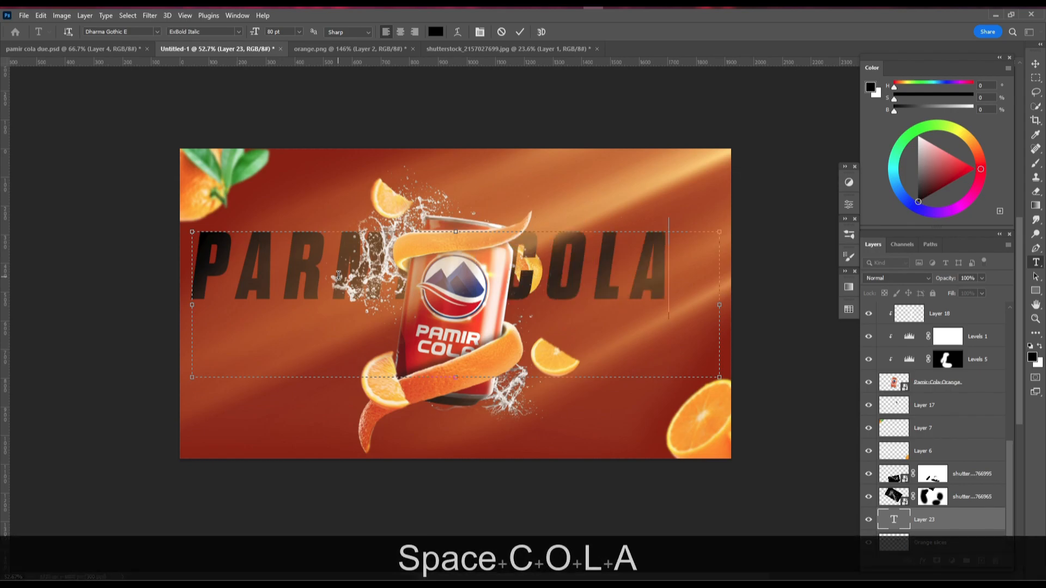
key(ctrl+a)
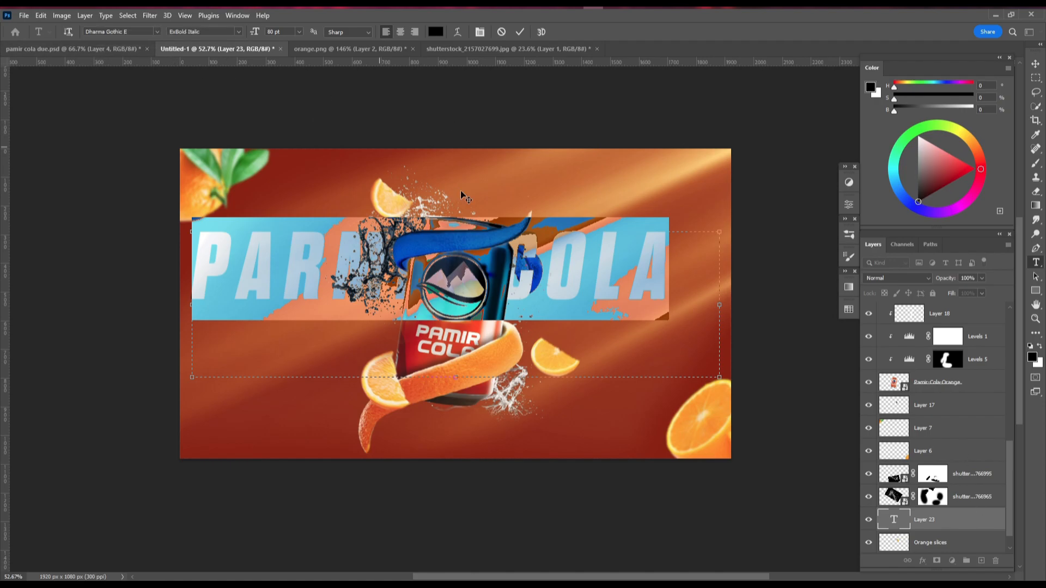
click(710, 213)
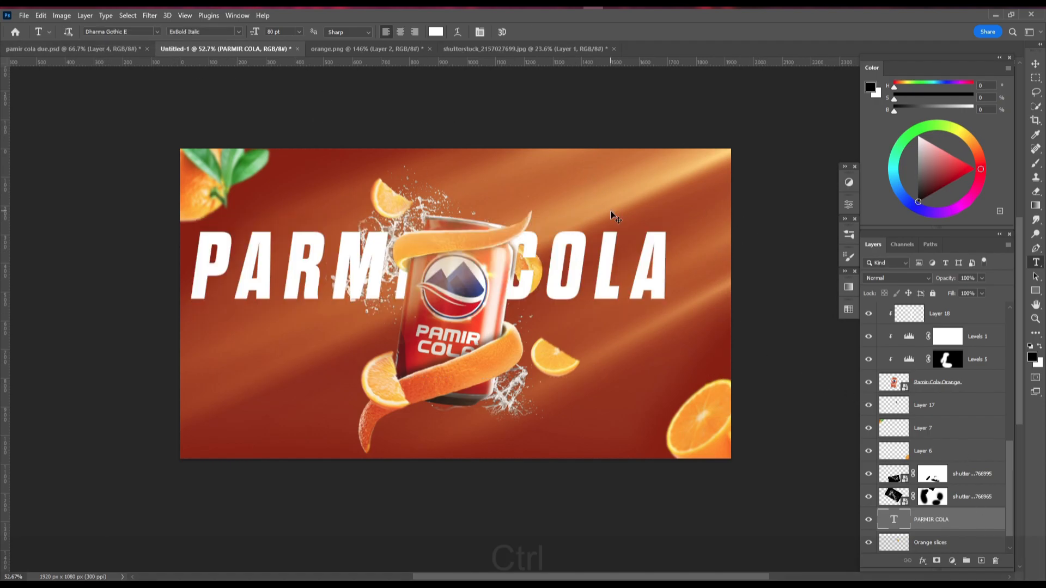
- Enlarge the PARMIR COLA text to about 107% with Free Transform and lower it across the can
key(ctrl+t)
drag(632, 284, 640, 328)
drag(726, 260, 746, 255)
mouse_move(660, 315)
mouse_down()
mouse_move(611, 314)
mouse_move(673, 313)
mouse_up()
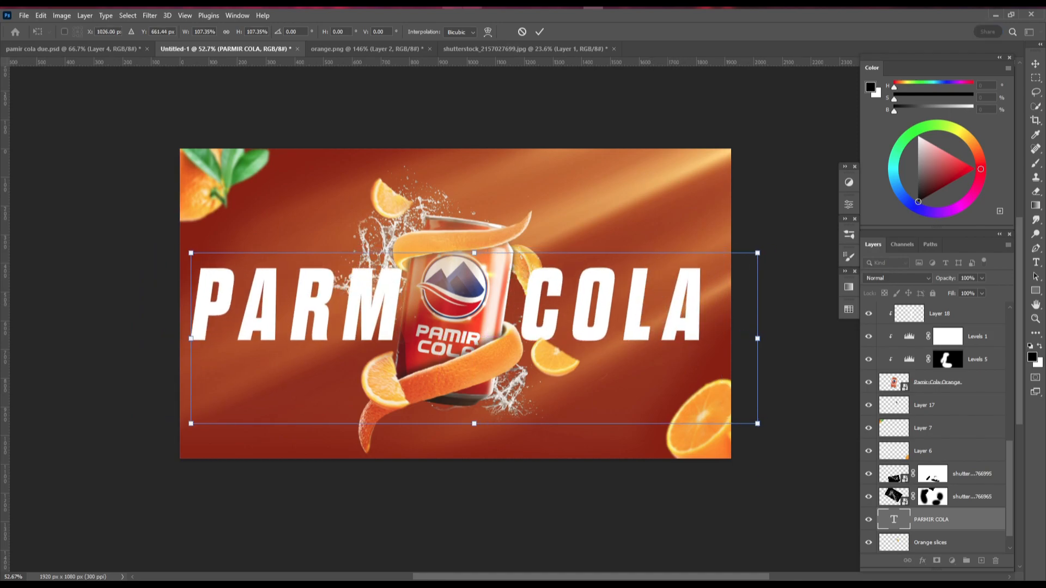
click(539, 31)
- Tighten the letter tracking of the whole PARMIR COLA text by three increments
key(t)
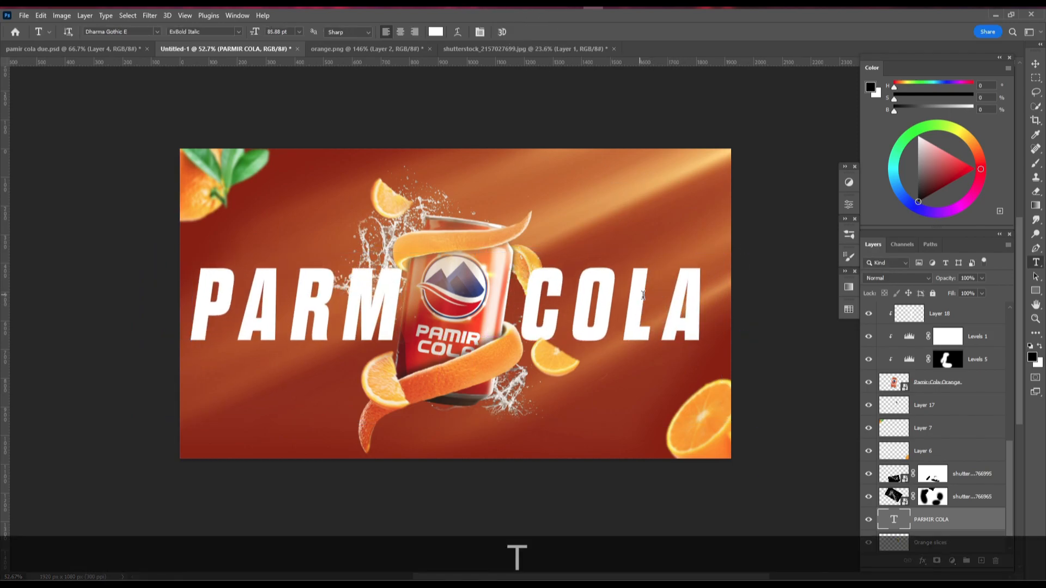
click(648, 301)
key(ctrl+a)
key(alt+Left)
key(alt+Left)
key(alt+Left)
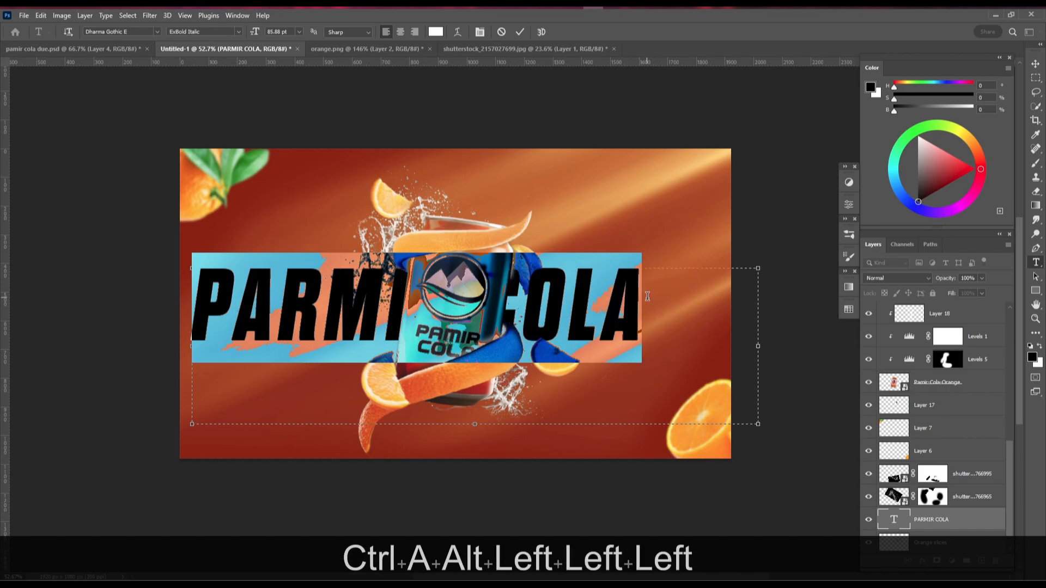
- Insert two extra spaces between PARMIR and COLA to widen the gap behind the can
click(516, 290)
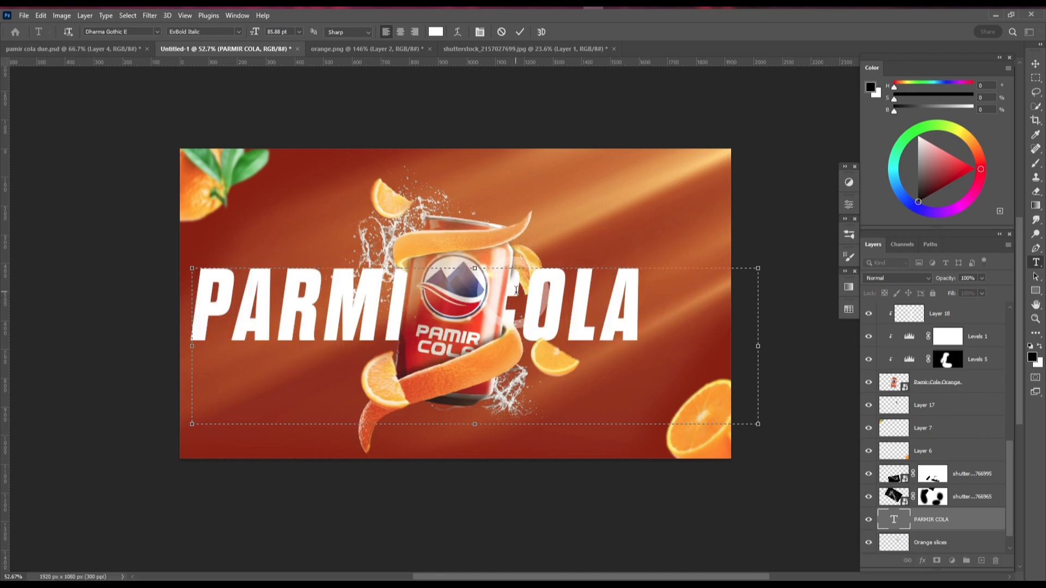
key(Left)
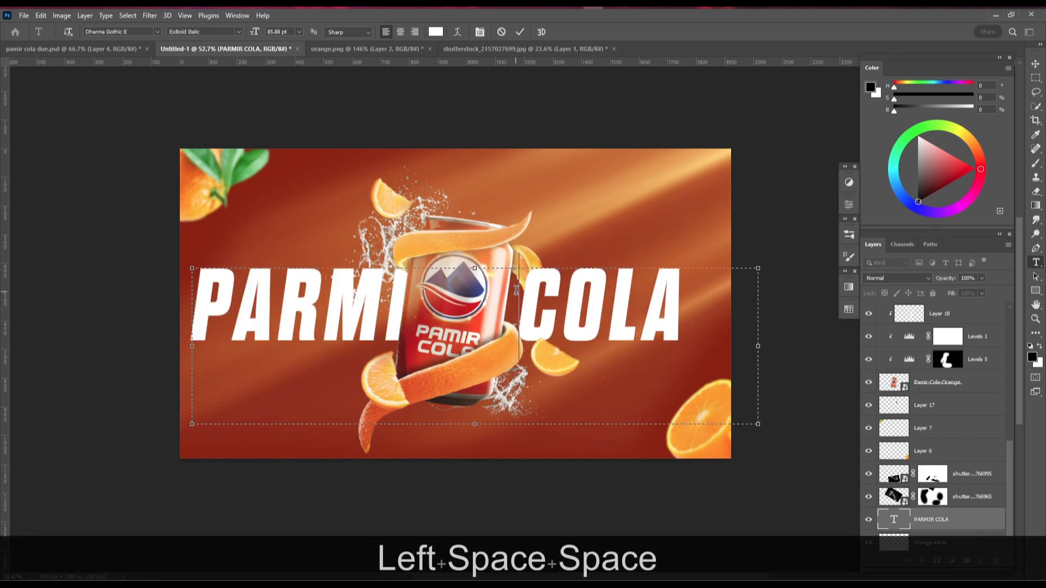
key(ctrl+Return)
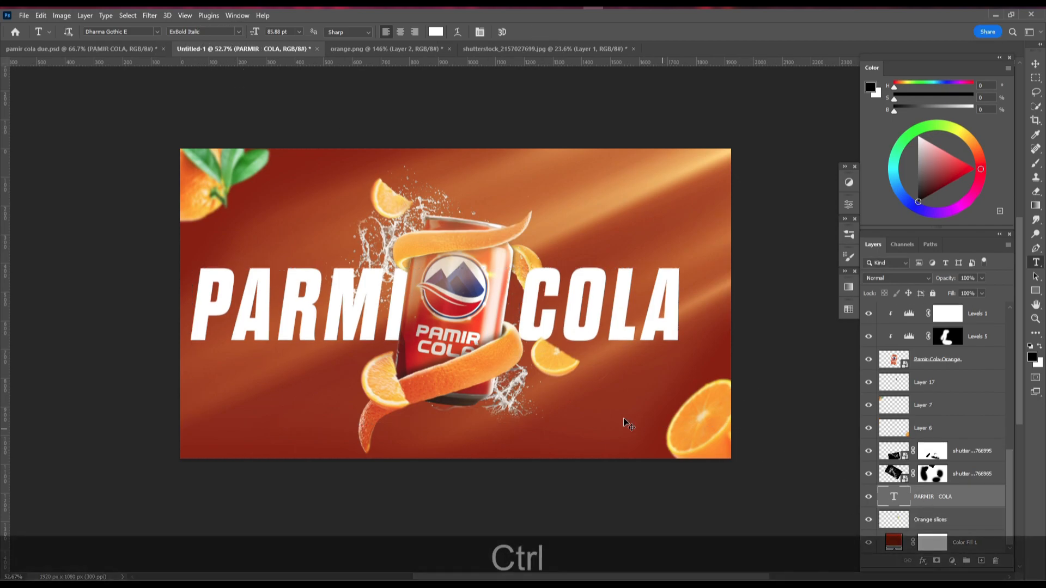
- Extend the text box past the canvas's left edge and set the PARMIR COLA font size to 97 pt
key(ctrl+t)
click(537, 32)
click(641, 294)
key(ctrl+a)
click(278, 32)
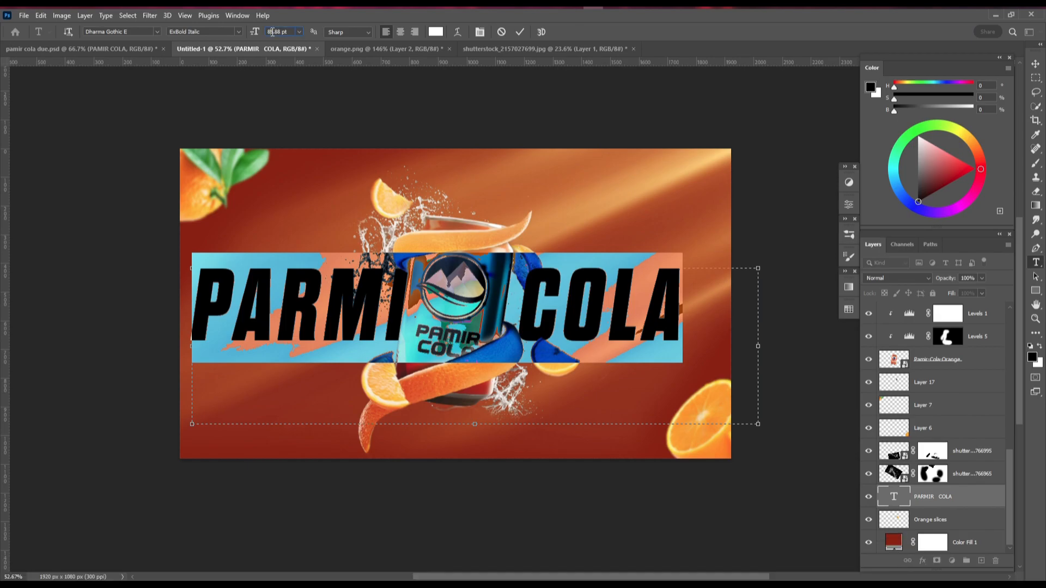
key(Up)
key(Up)
key(Up)
key(Up)
key(Up)
key(Up)
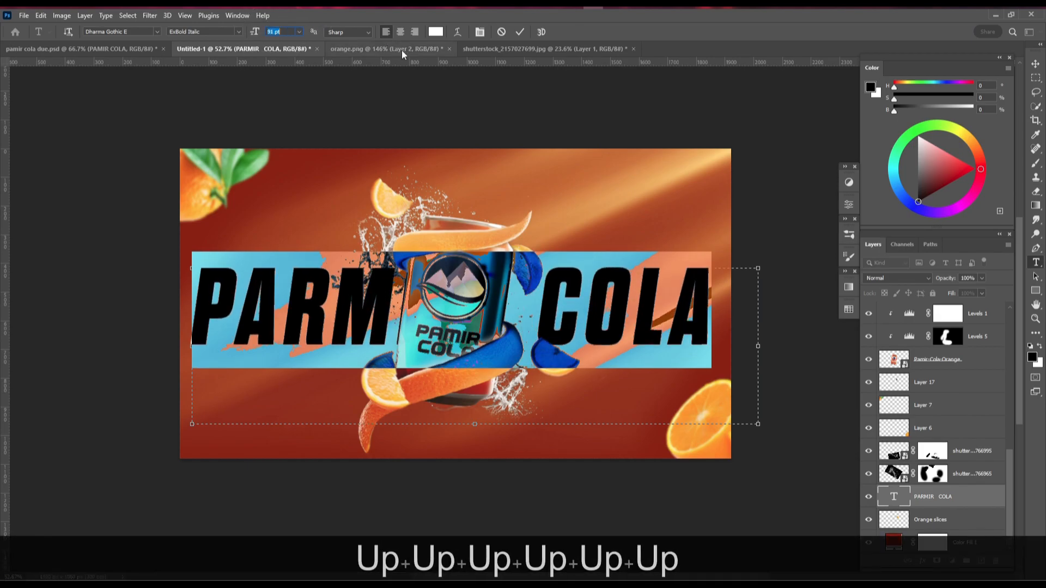
key(Up)
key(Up)
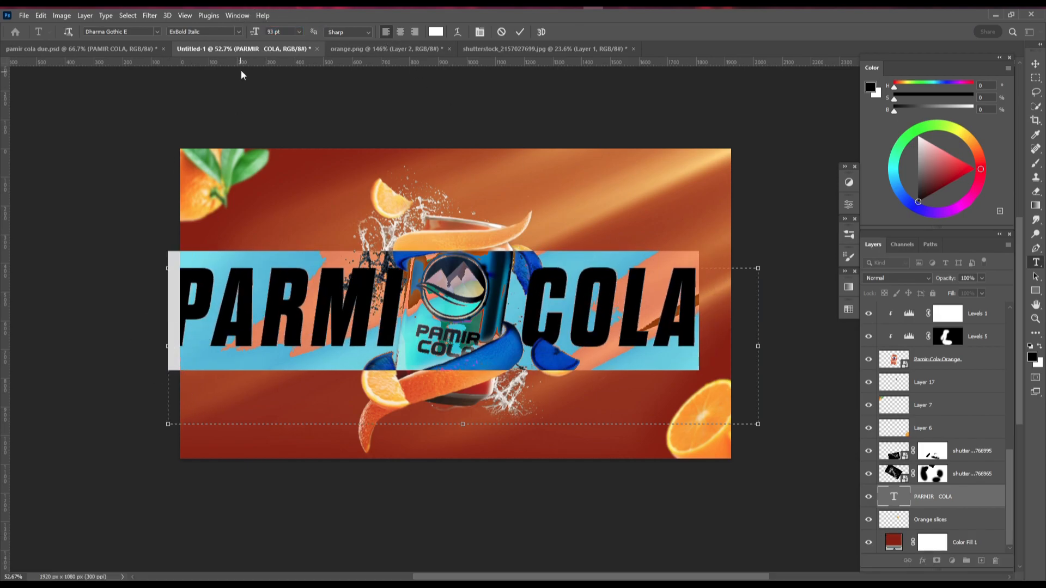
key(ctrl+a)
key(Up)
key(Up)
key(Up)
key(Up)
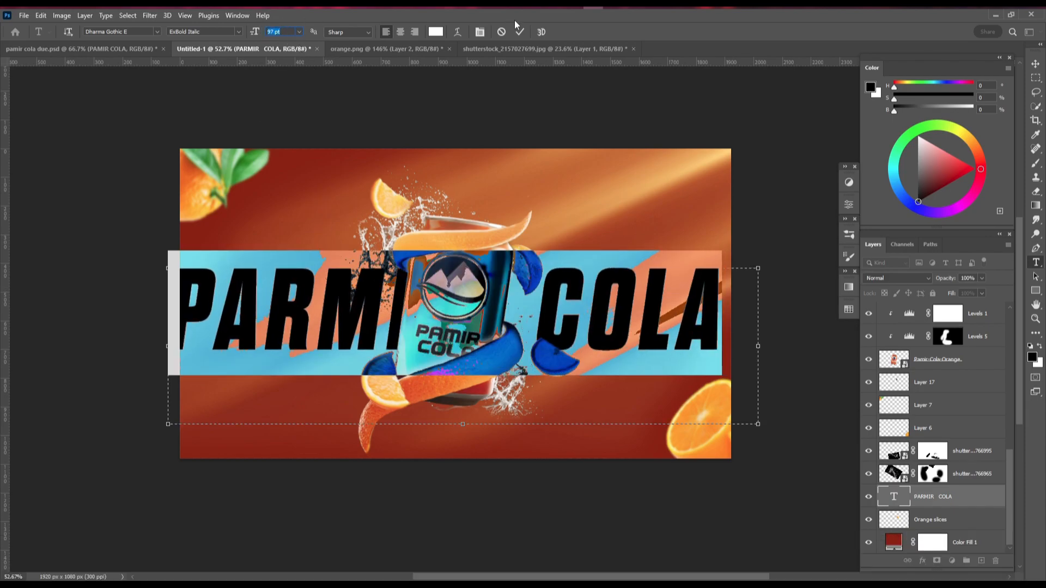
key(ctrl+Return)
- Try adjusting the enlarged text with Free Transform and undo the change
key(ctrl+t)
drag(768, 253, 759, 259)
key(Return)
key(ctrl+z)
key(ctrl+z)
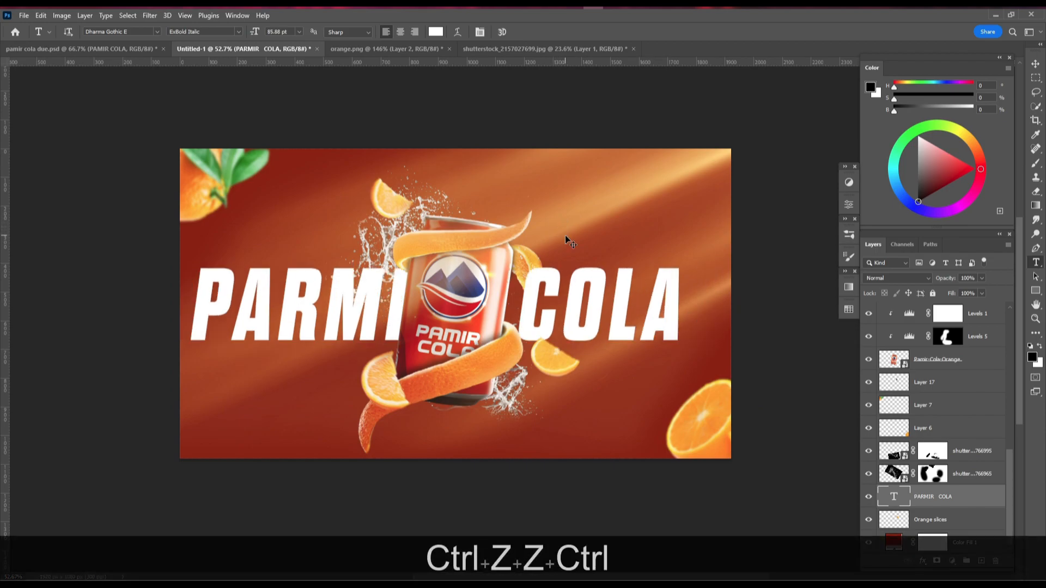
- Tighten the kerning in front of the C of COLA and commit the text
click(550, 307)
key(alt+Left)
key(alt+Left)
key(alt+Left)
key(alt+Left)
key(alt+Left)
key(alt+Right)
key(alt+Right)
key(alt+Right)
key(alt+Left)
key(alt+Left)
key(alt+Left)
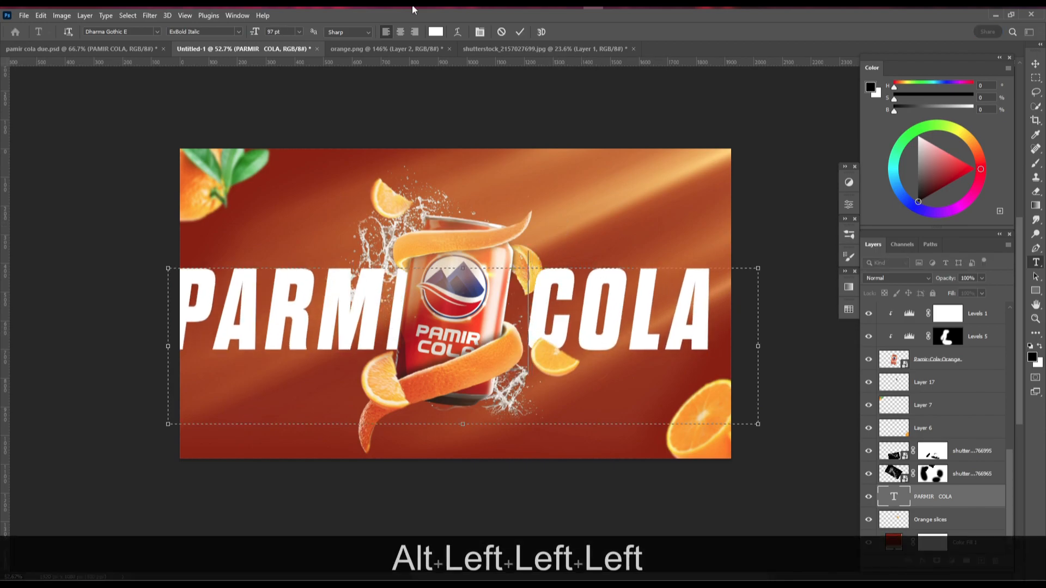
click(520, 32)
- Shift the PARMIR COLA text slightly right with Free Transform so both words sit within the canvas beside the can
key(ctrl+t)
drag(552, 309, 566, 311)
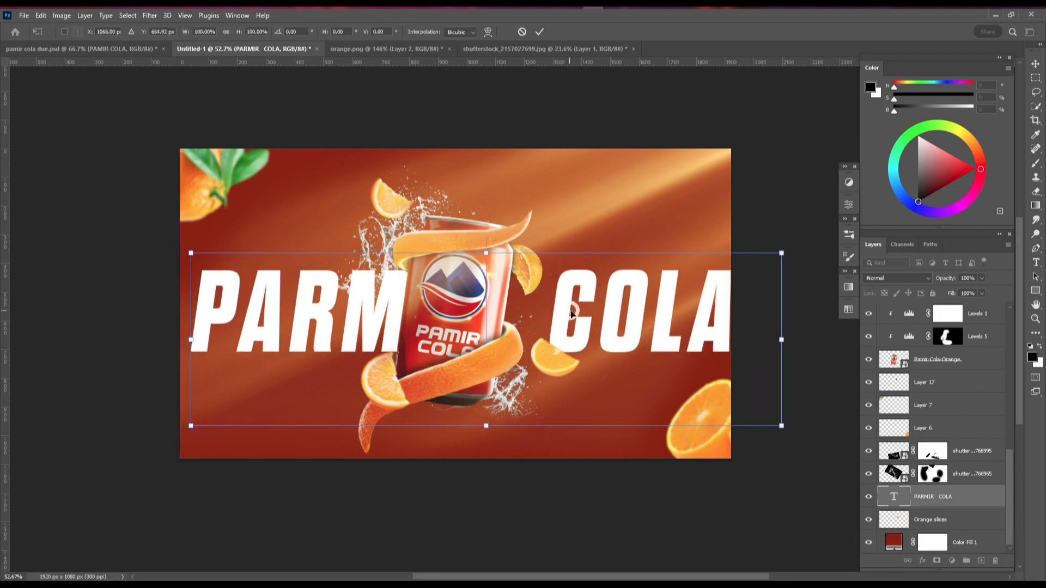
key(Up)
key(Left)
key(Left)
key(Left)
key(Left)
key(Left)
key(Left)
key(Left)
key(Left)
key(Left)
key(Left)
click(540, 32)
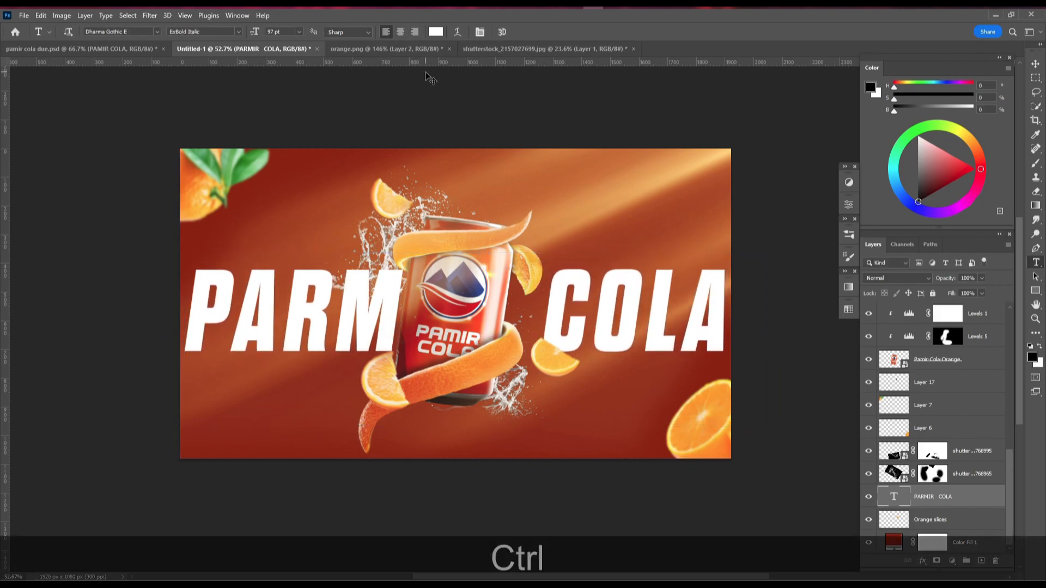
key(ctrl+t)
drag(660, 324, 657, 322)
click(539, 32)
key(v)
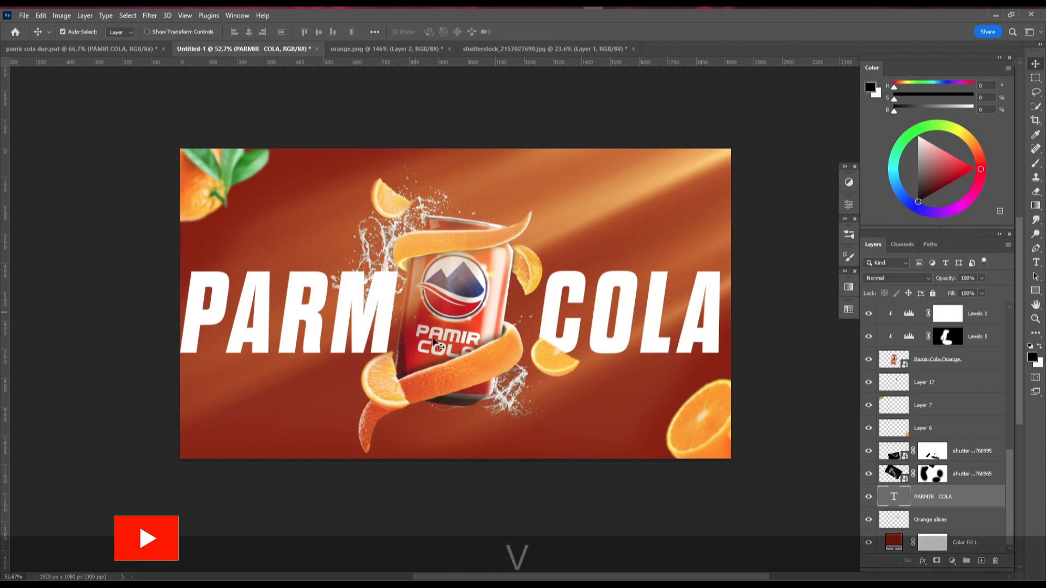
- Apply a Drop Shadow to the text layer with 69% opacity, 158° angle, 26 px distance, 11% spread and 21 px size
scroll(794, 414, down, 1)
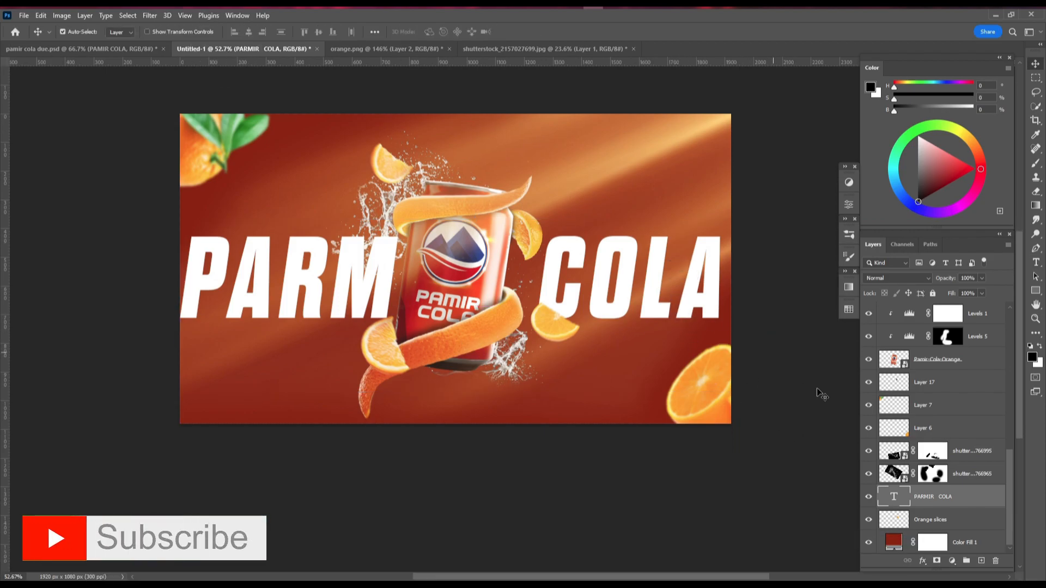
double_click(979, 503)
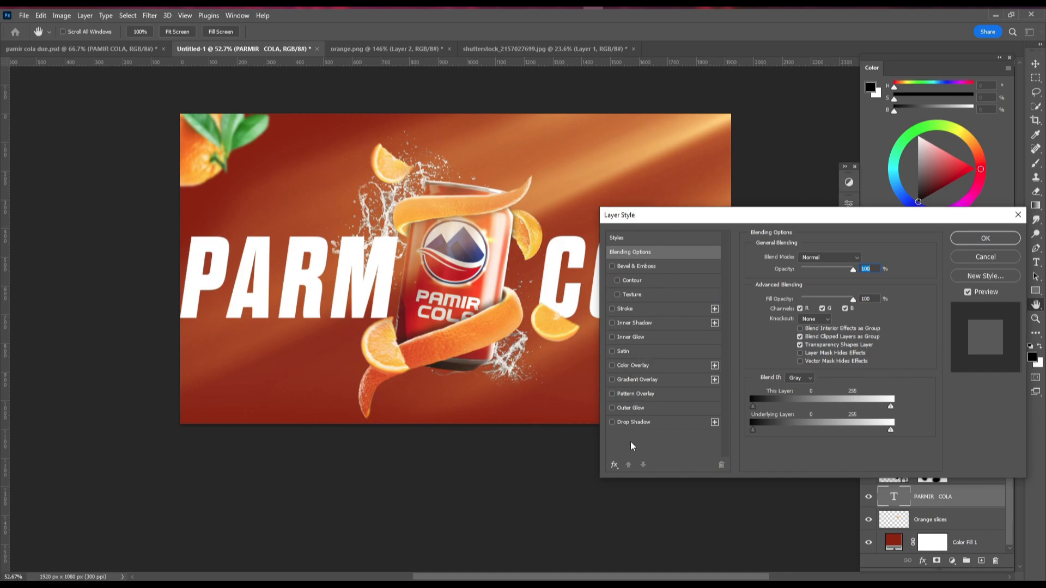
click(631, 423)
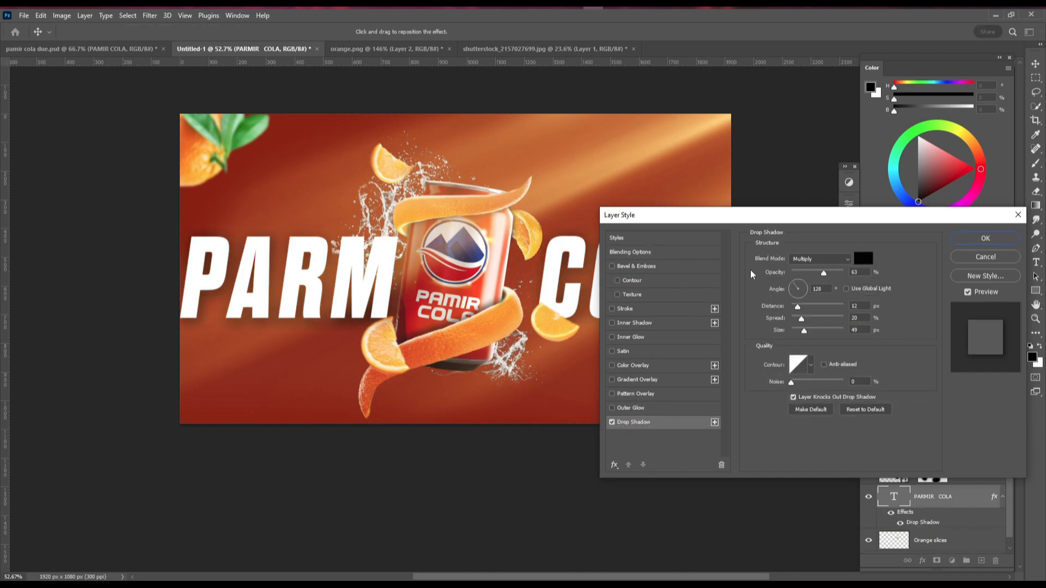
drag(407, 281, 411, 283)
drag(826, 274, 828, 274)
drag(800, 308, 795, 330)
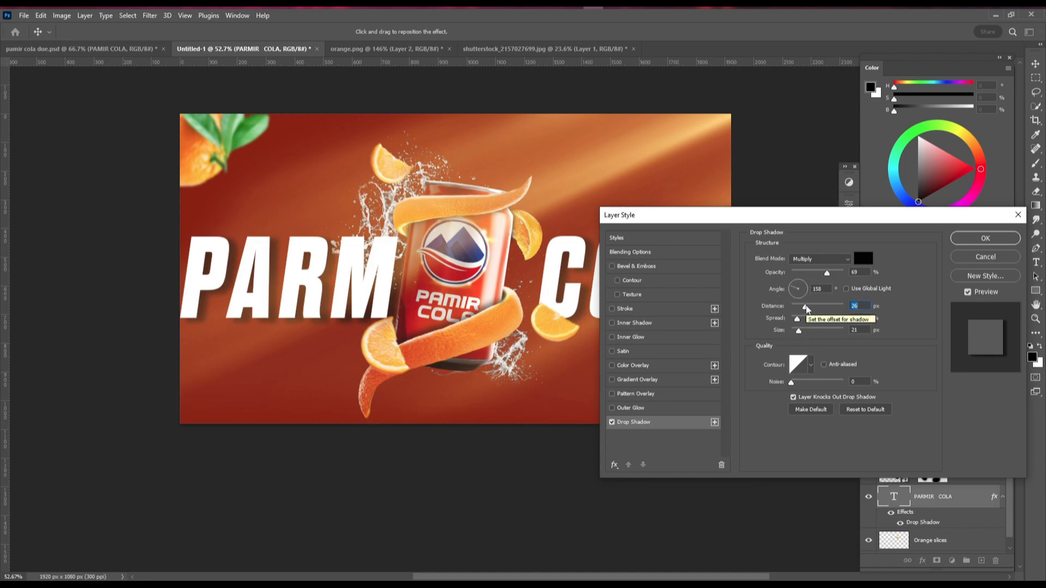
click(963, 240)
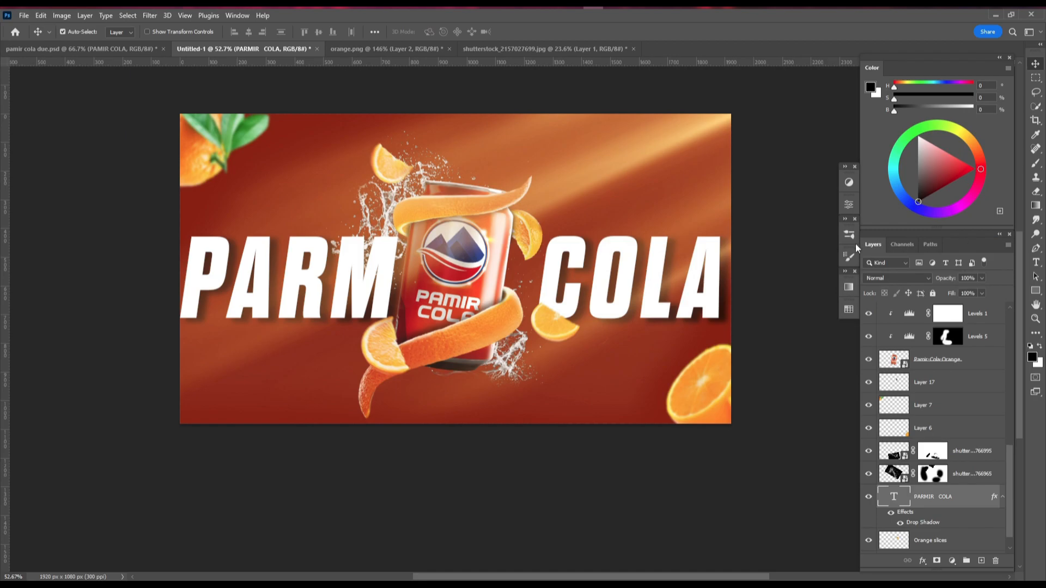
- Add a Reflected Gradient Overlay from gold dcb72f to near-white fcfcfc, at 179° and 150% scale, to the PARMIR COLA text
double_click(945, 525)
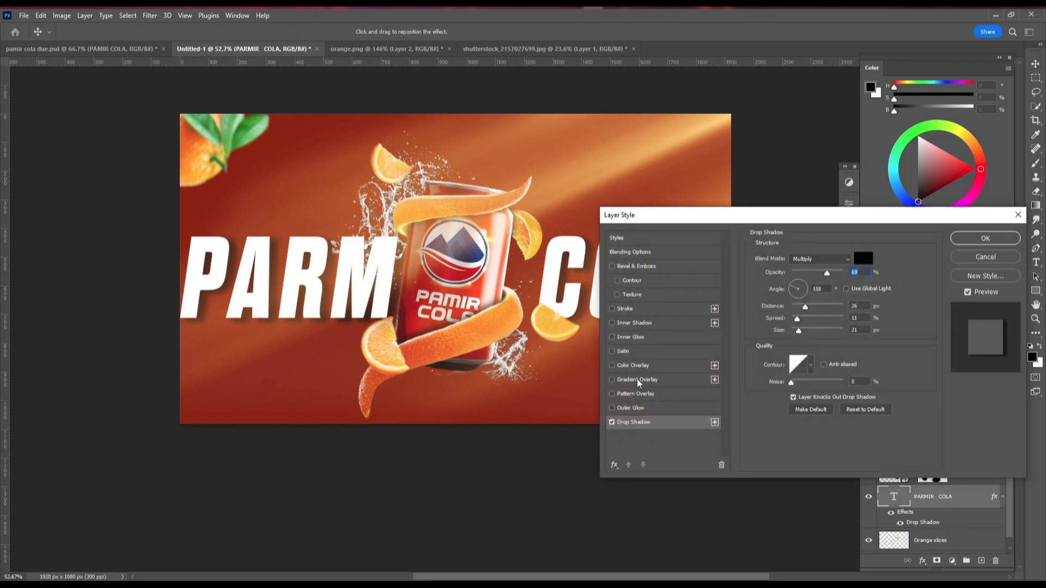
click(637, 380)
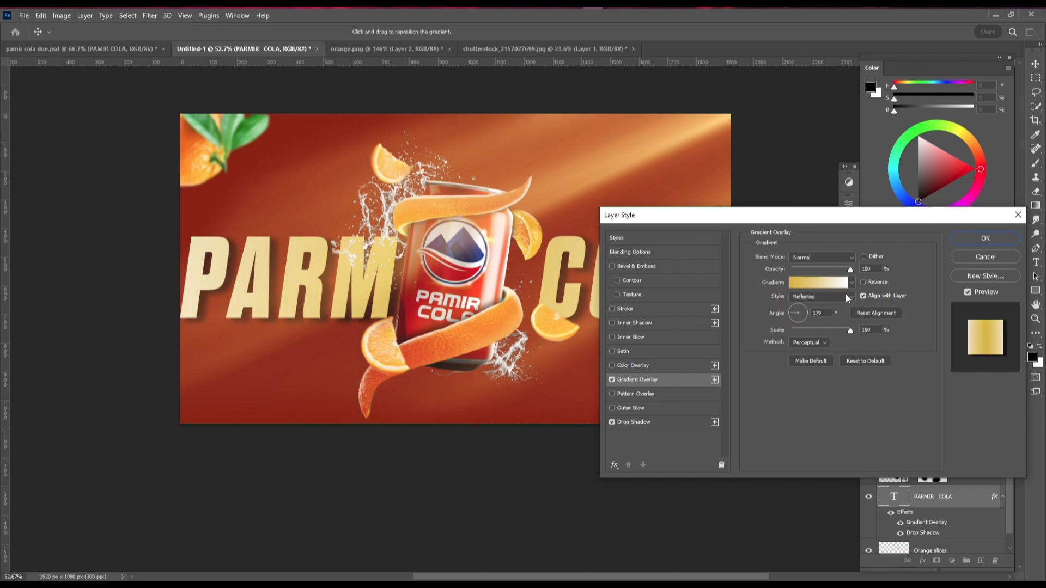
click(828, 282)
double_click(677, 337)
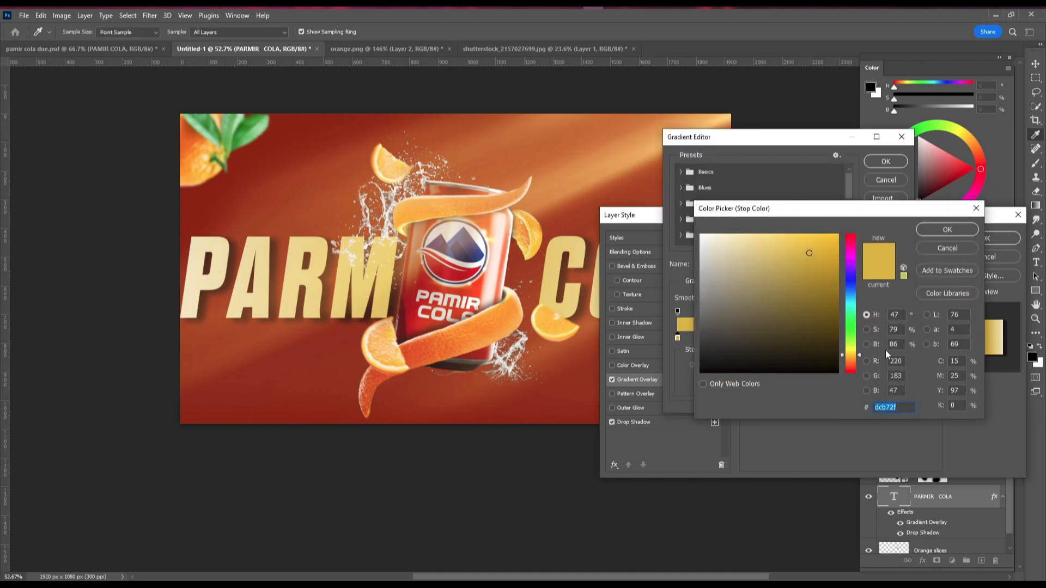
click(945, 231)
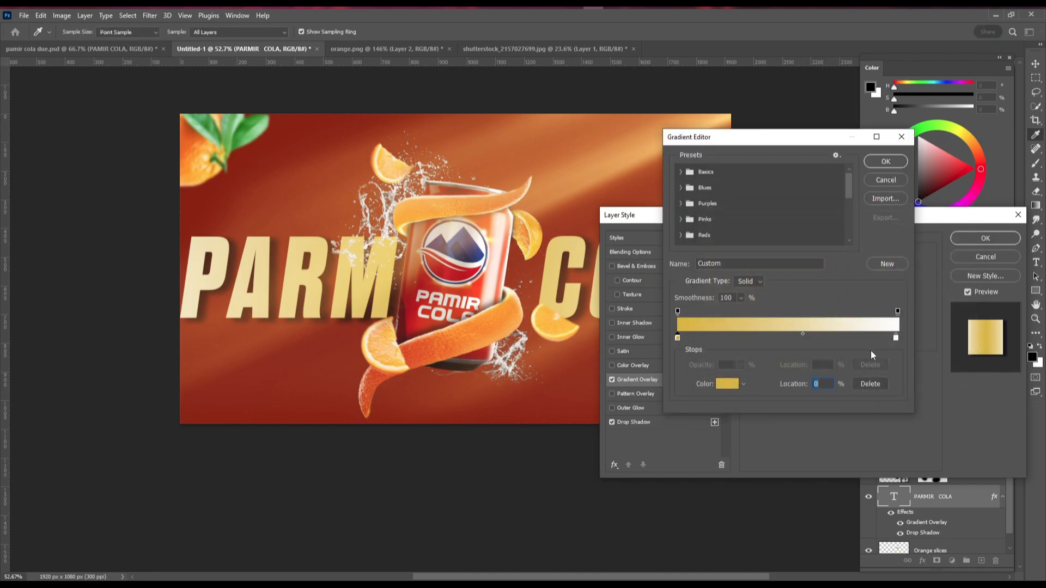
double_click(896, 339)
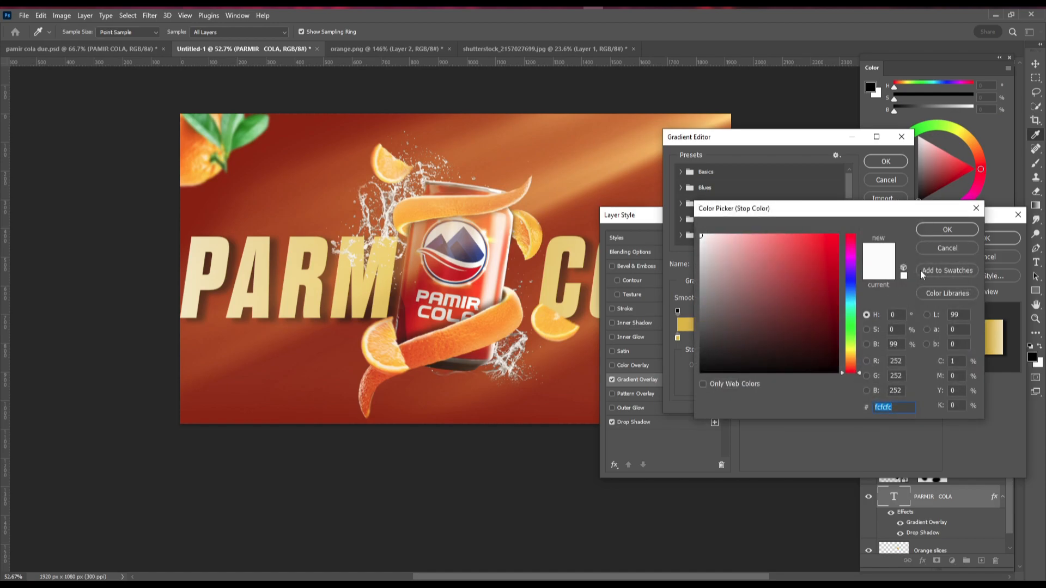
click(947, 229)
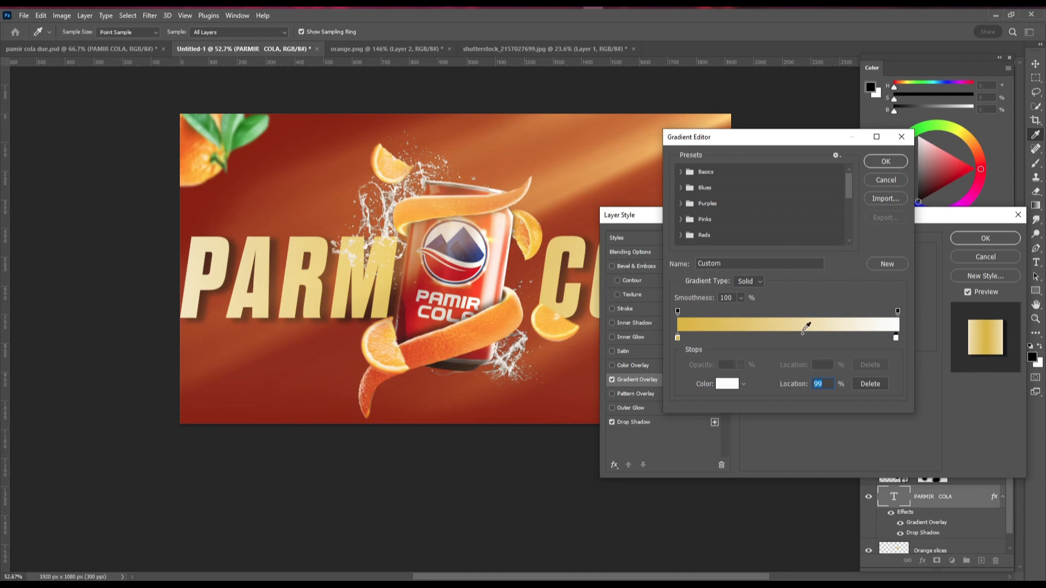
click(882, 162)
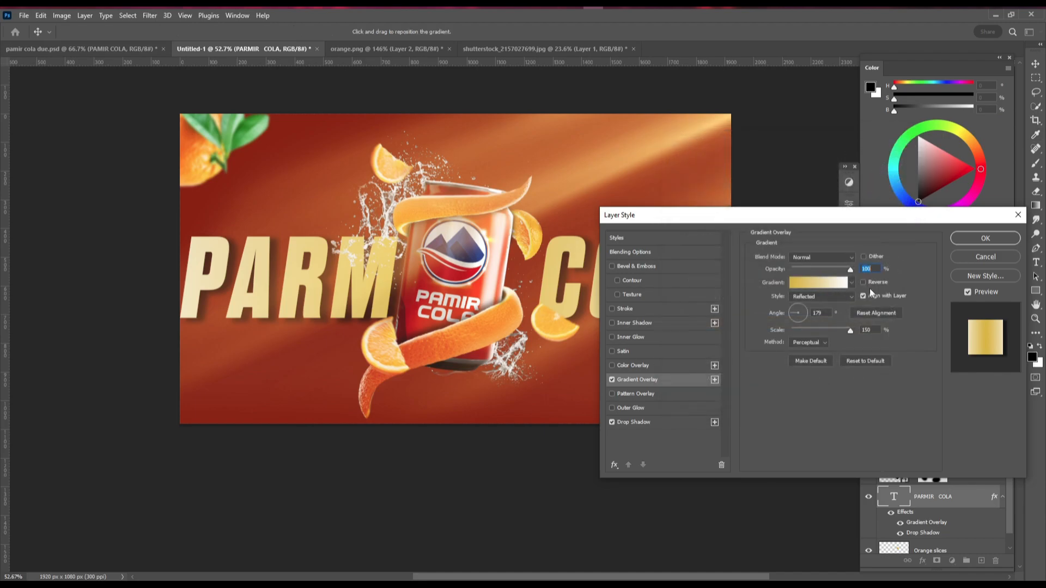
click(976, 240)
- Remove the extra spaces between PARMIR and COLA, widen the tracking of the whole text, and commit the edit
scroll(652, 256, up, 1)
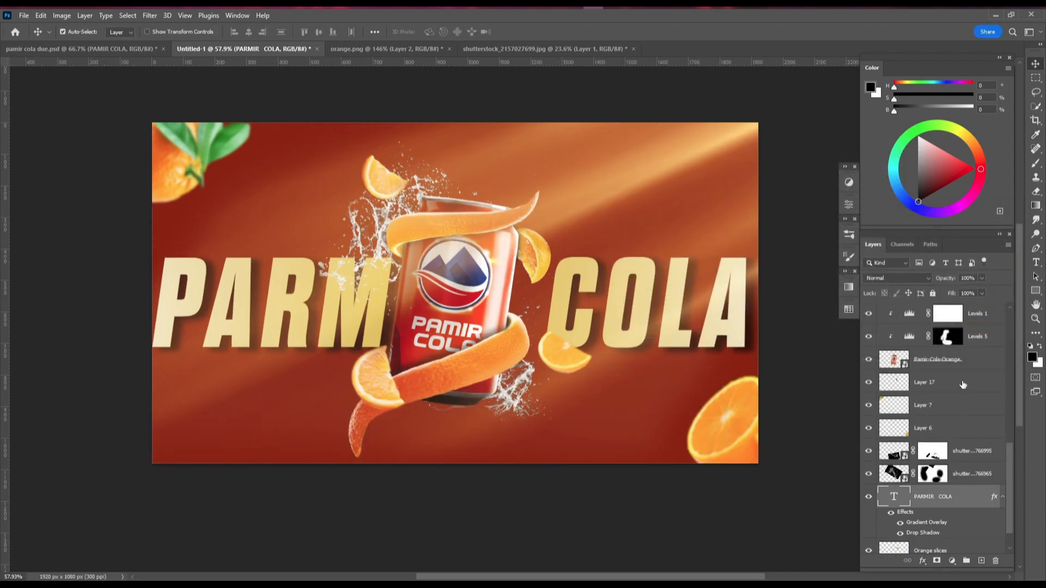
double_click(901, 500)
click(553, 308)
key(BackSpace)
key(BackSpace)
key(ctrl+a)
key(alt+Right)
key(alt+Right)
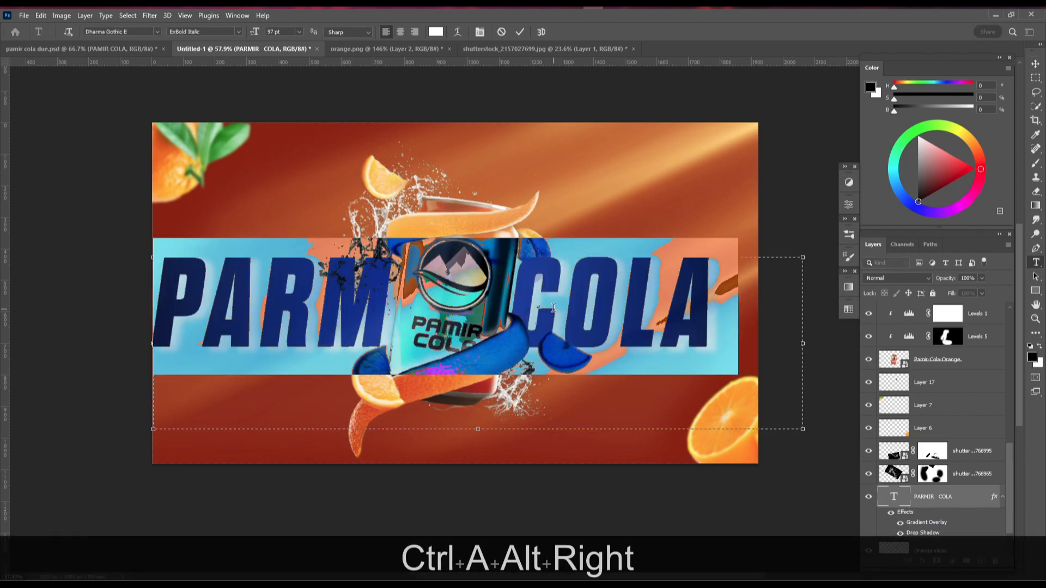
key(alt+Right)
key(alt+Right)
key(alt+Right)
click(520, 32)
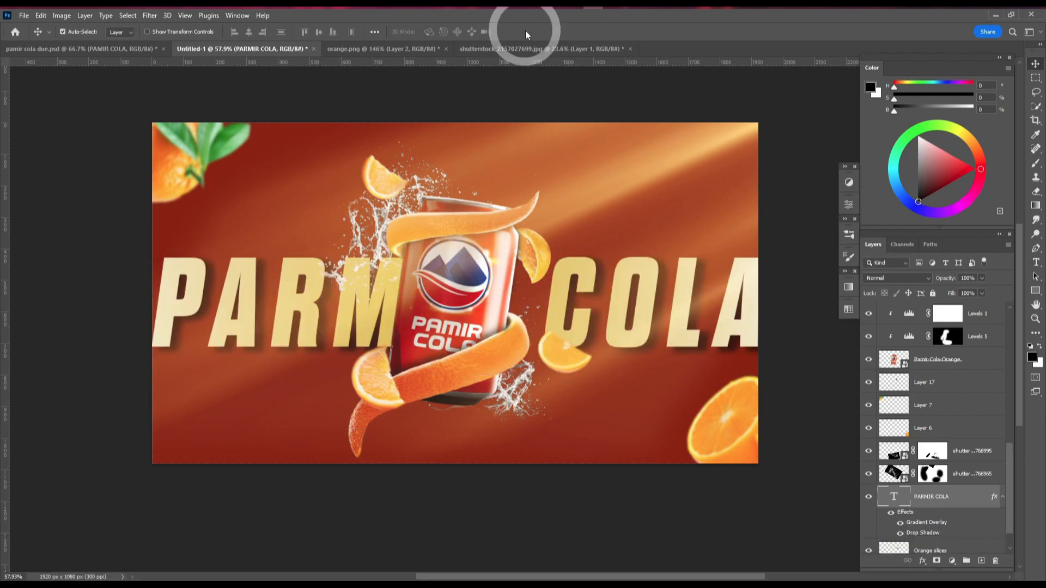
- Nudge the text left and scale it to about 97.33% with Free Transform so both words fit within the canvas
key(ctrl+t)
key(Left)
key(Left)
key(Left)
key(Left)
key(Left)
key(Left)
key(Left)
key(Left)
key(Left)
key(Left)
key(Left)
key(Left)
key(ctrl+t)
drag(794, 238, 789, 241)
drag(718, 303, 720, 303)
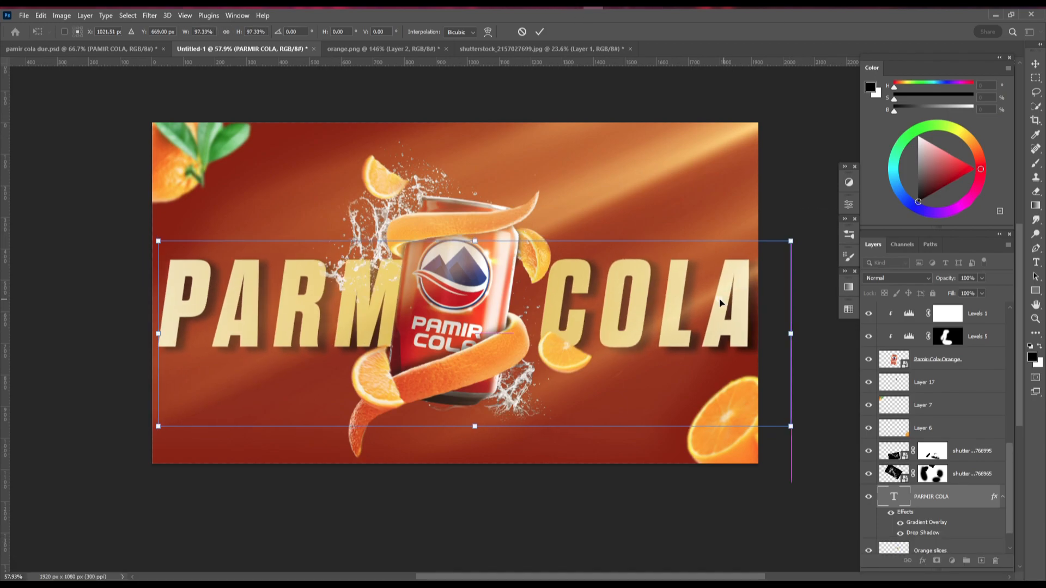
click(538, 32)
- Move the PAMIR COLA text layer below the Orange slices layer so the slices sit in front of the letters
scroll(617, 305, up, 1)
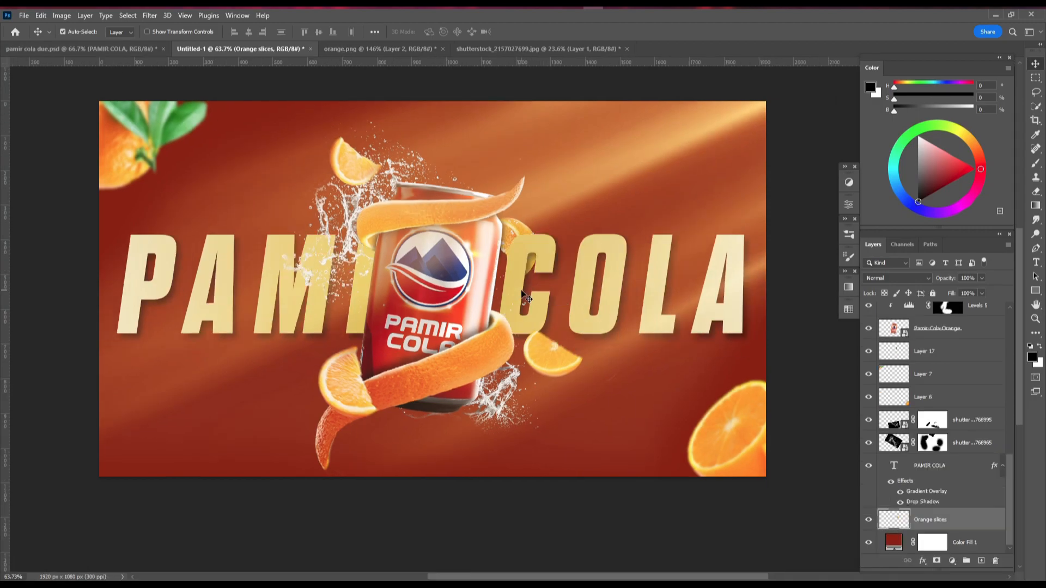
scroll(487, 255, up, 1)
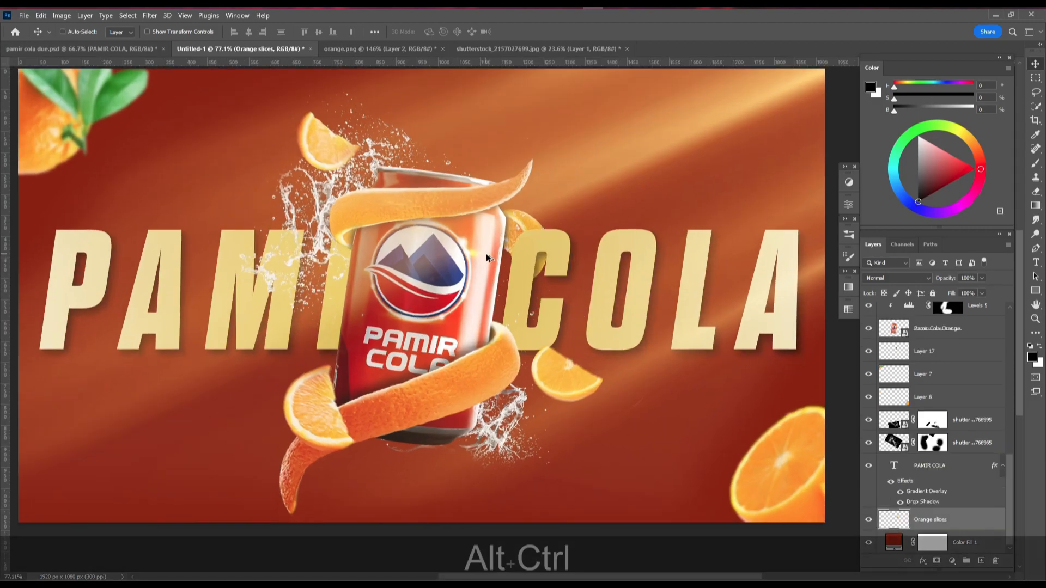
scroll(512, 283, down, 2)
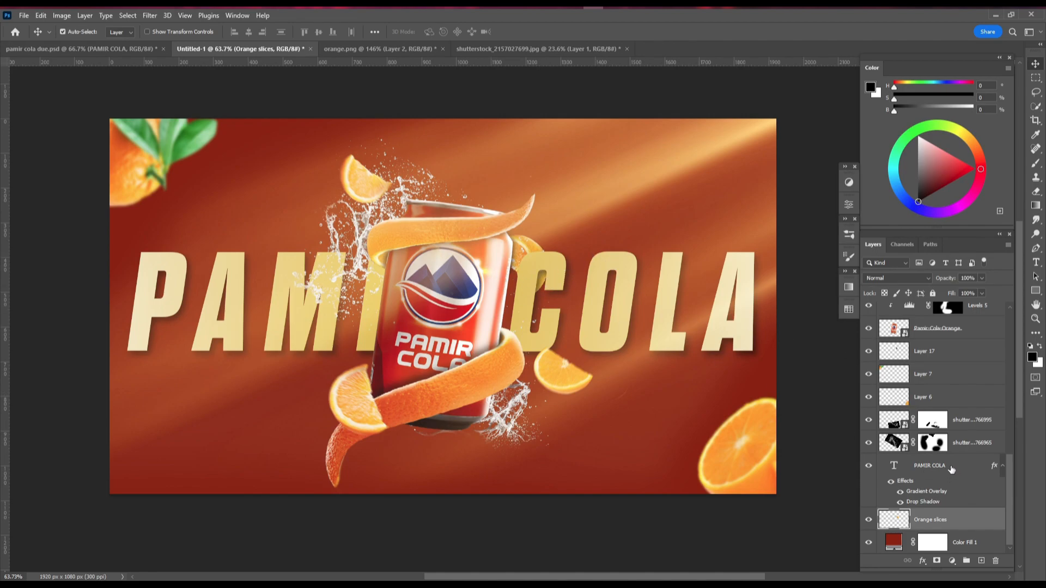
drag(953, 467, 946, 537)
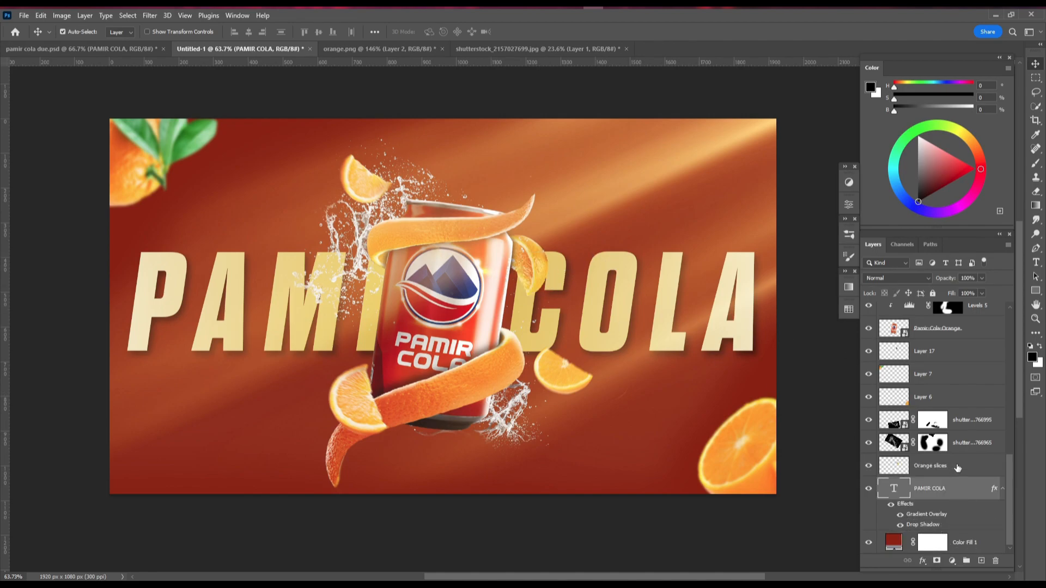
- On a new layer above the PAMIR COLA text, paint a soft pale-yellow glow behind the can with an 800 px brush
scroll(504, 239, up, 1)
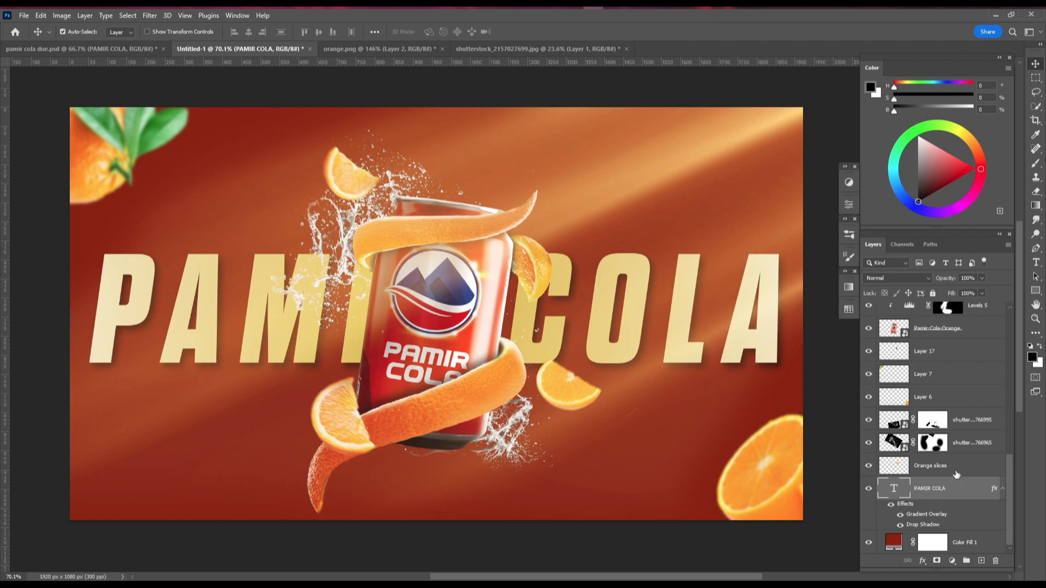
click(981, 560)
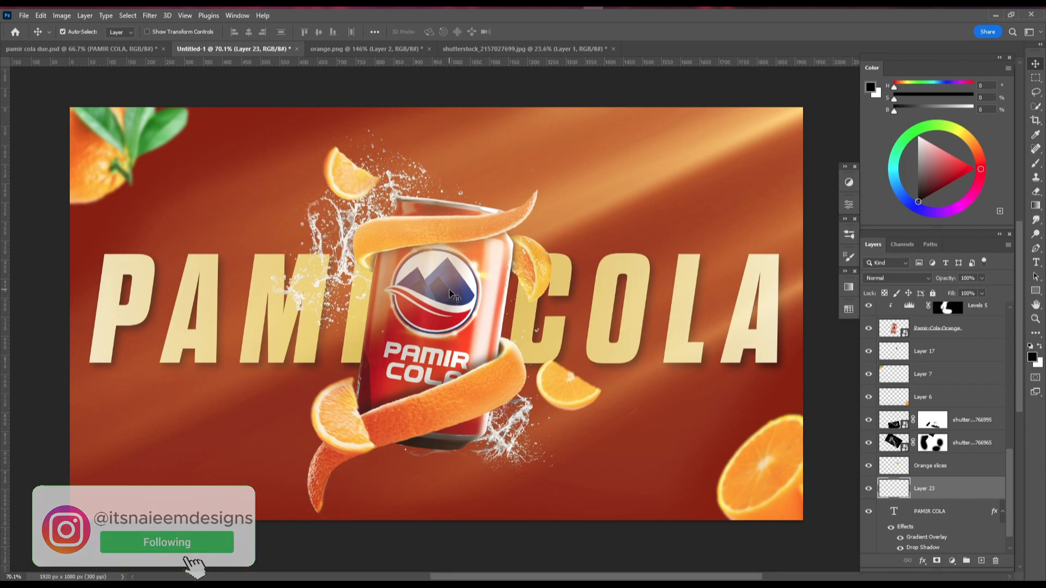
key(b)
key(bracketright)
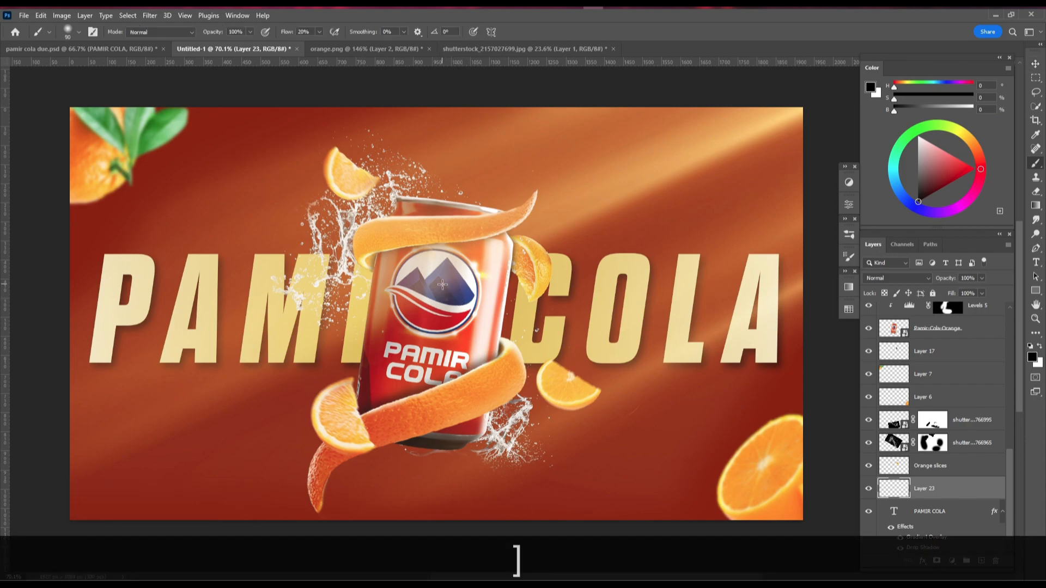
key(shift+Caps_Lock)
key(bracketright)
key(bracketright)
key(bracketright)
key(bracketright)
key(bracketright)
key(bracketright)
key(bracketright)
key(bracketright)
key(bracketright)
key(bracketright)
key(bracketright)
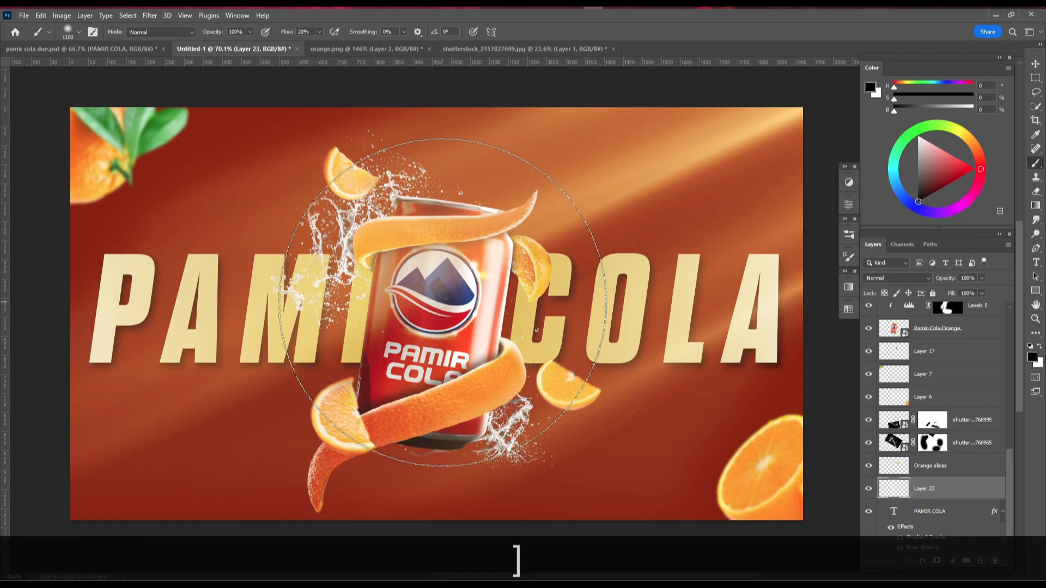
key(alt)
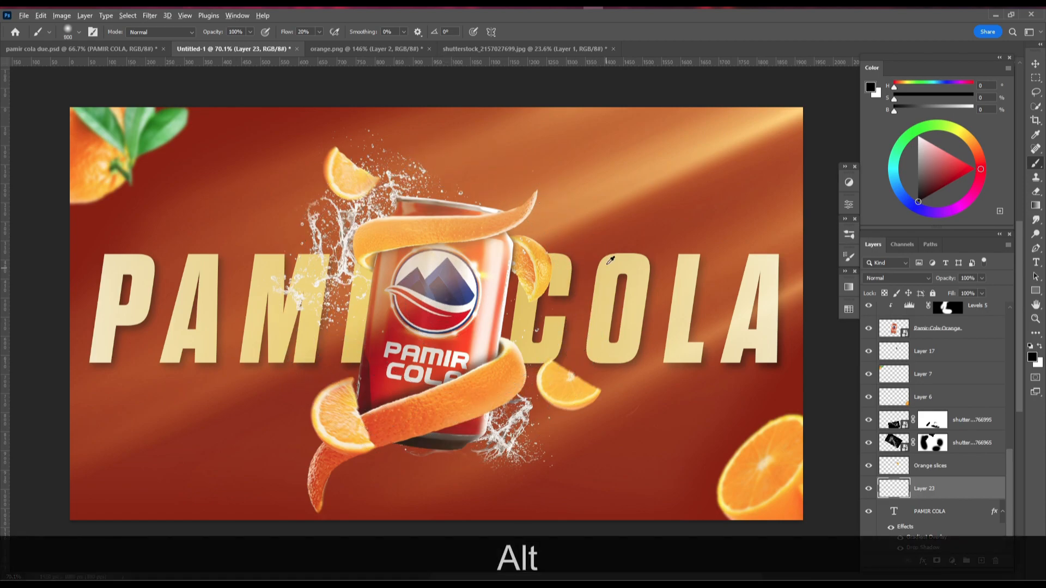
alt+click(330, 160)
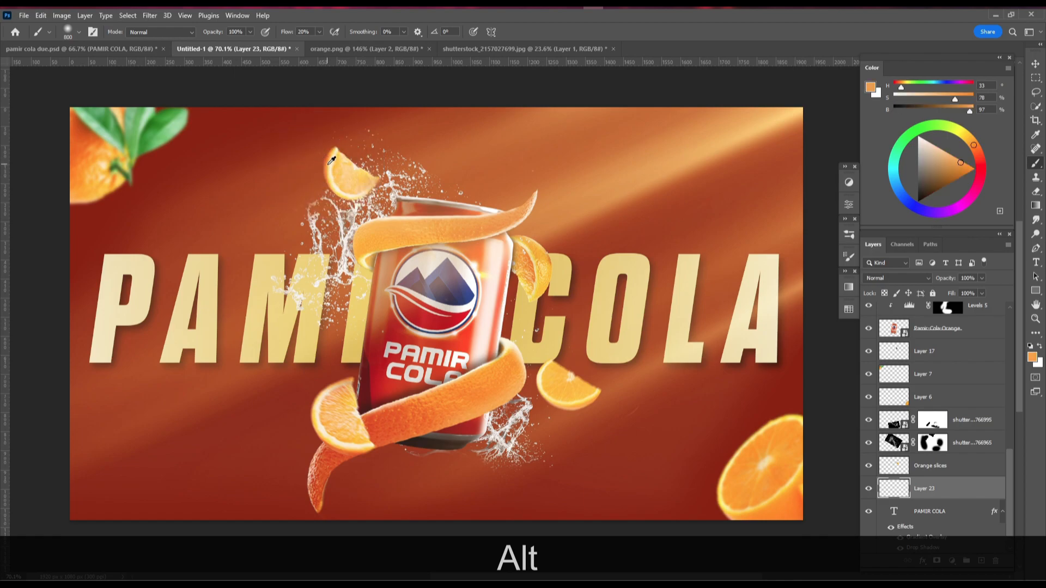
alt+click(330, 164)
drag(960, 133, 953, 128)
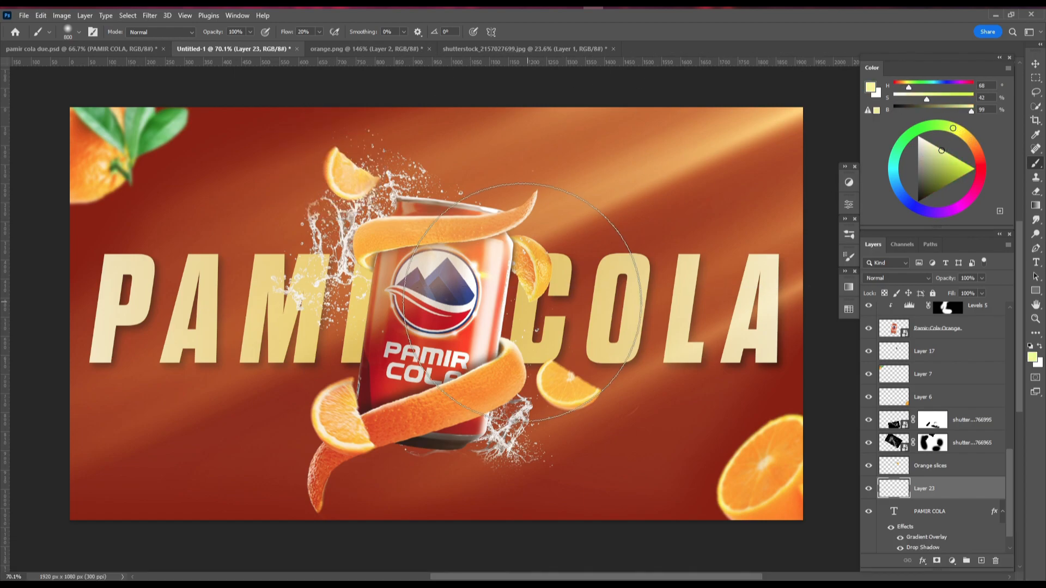
click(446, 310)
click(446, 311)
- Narrow the painted glow behind the can with Free Transform
key(ctrl+t)
drag(685, 311, 619, 314)
key(Return)
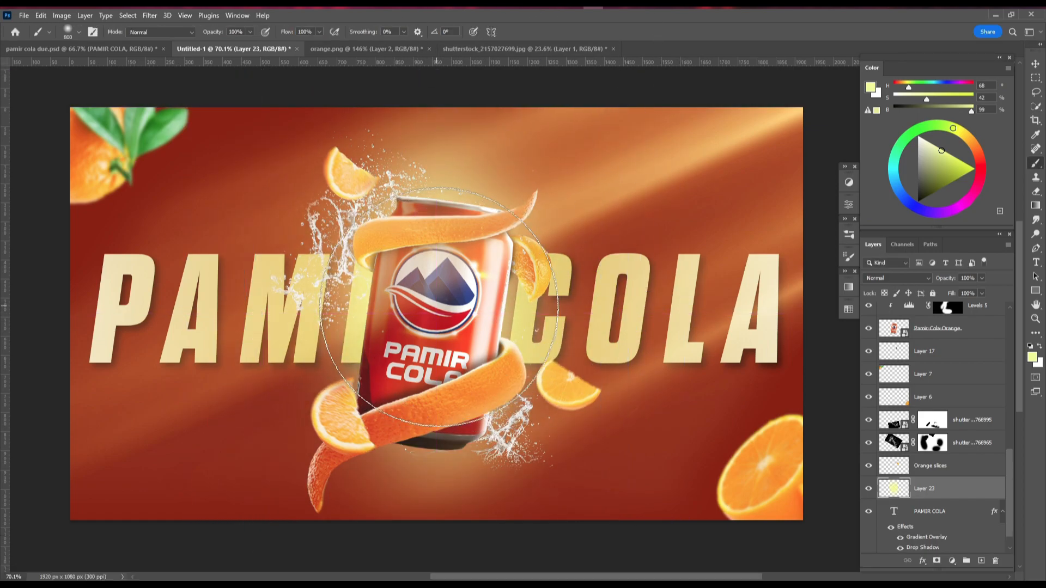
- Try an Outer Glow layer style on the painted glow layer, adjusting its spread and opacity
double_click(959, 489)
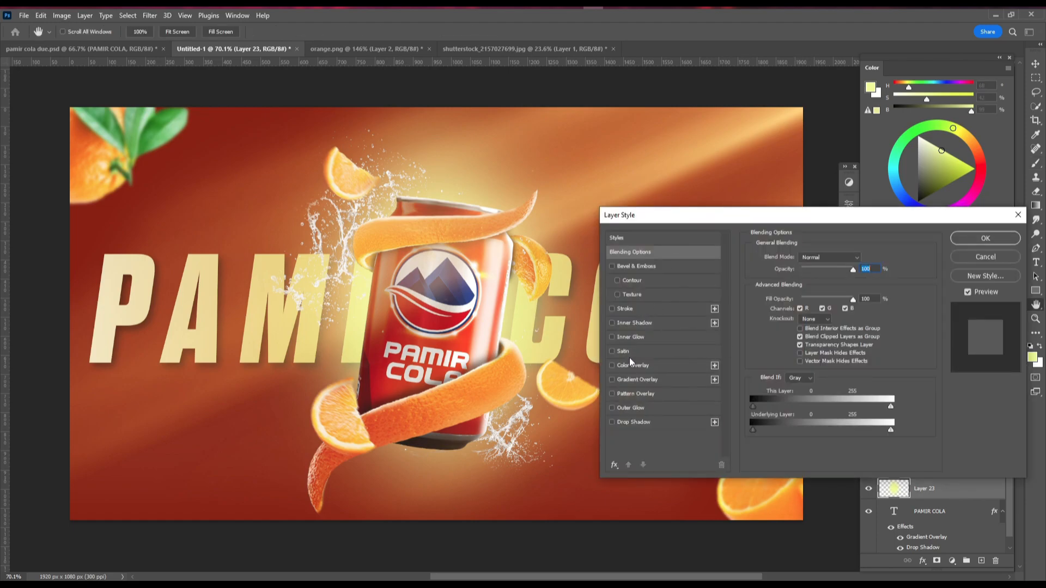
click(639, 407)
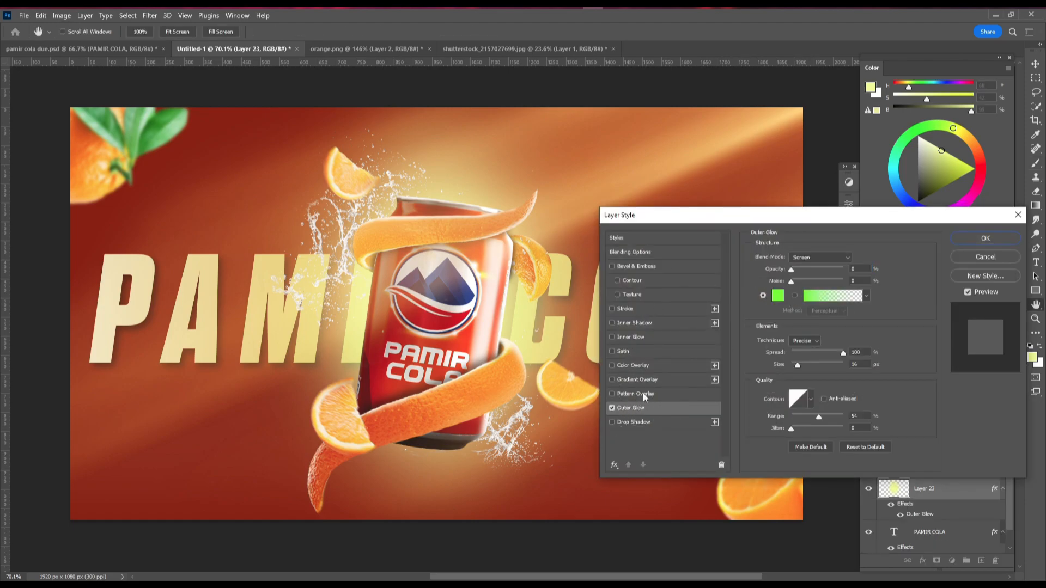
drag(828, 354, 837, 332)
drag(828, 264, 785, 268)
click(985, 238)
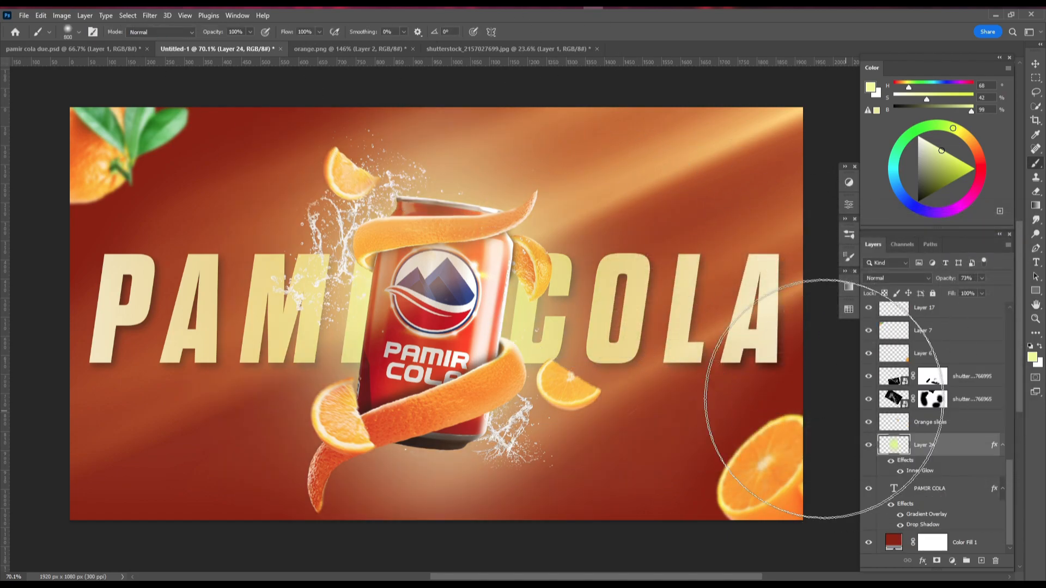
scroll(492, 302, down, 1)
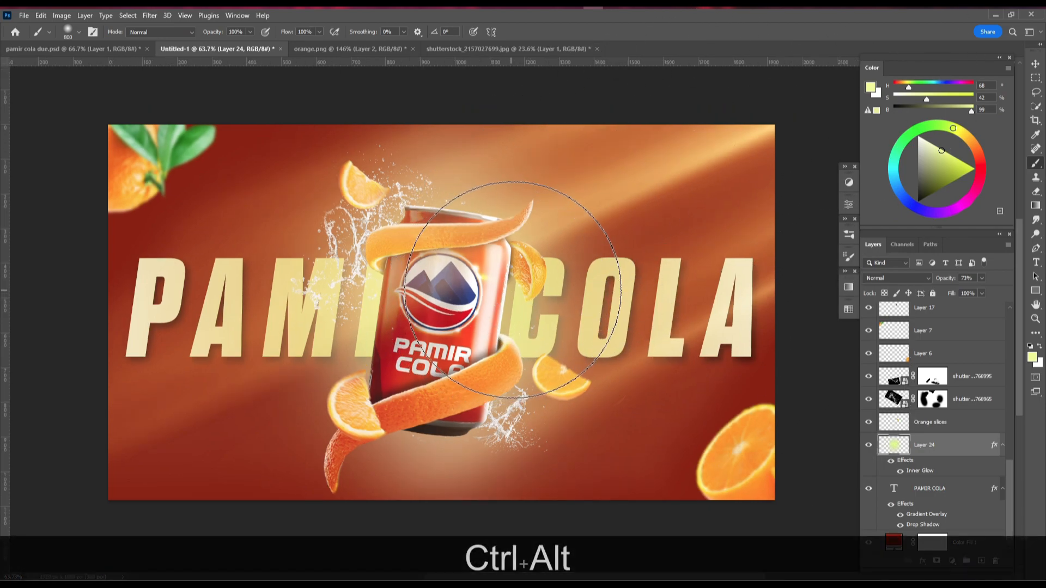
key(v)
scroll(458, 261, down, 2)
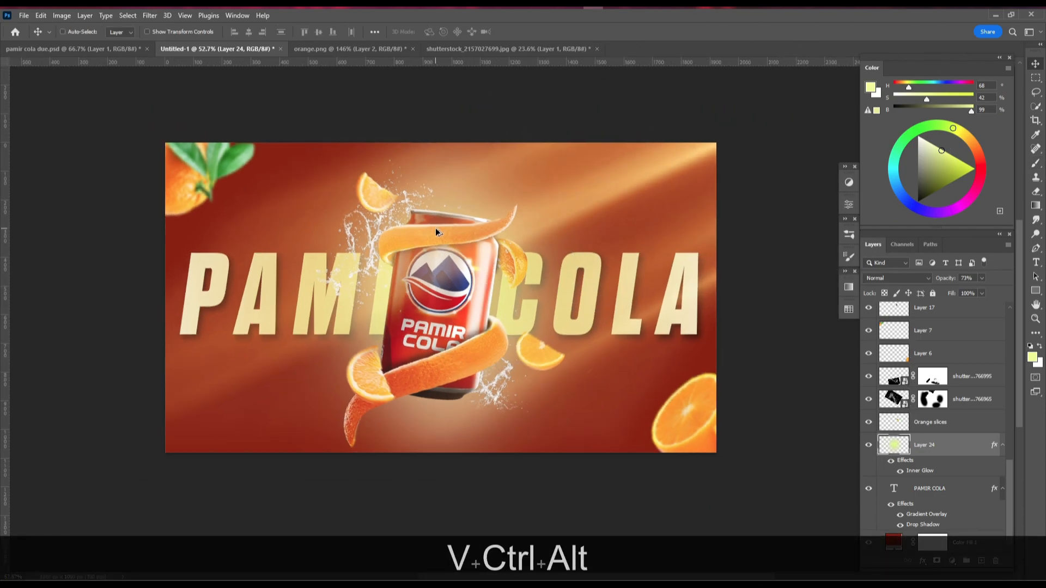
drag(436, 228, 446, 234)
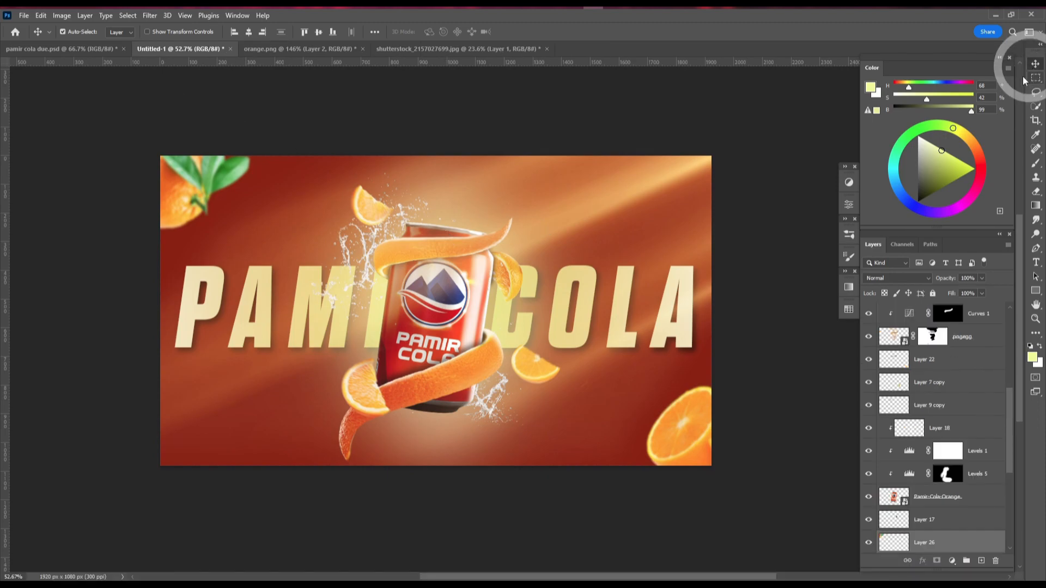
- Darken the leafy orange in the artwork's upper-left corner with a clipped Levels adjustment, setting the midtones to 0.48
shift+click(940, 498)
click(947, 484)
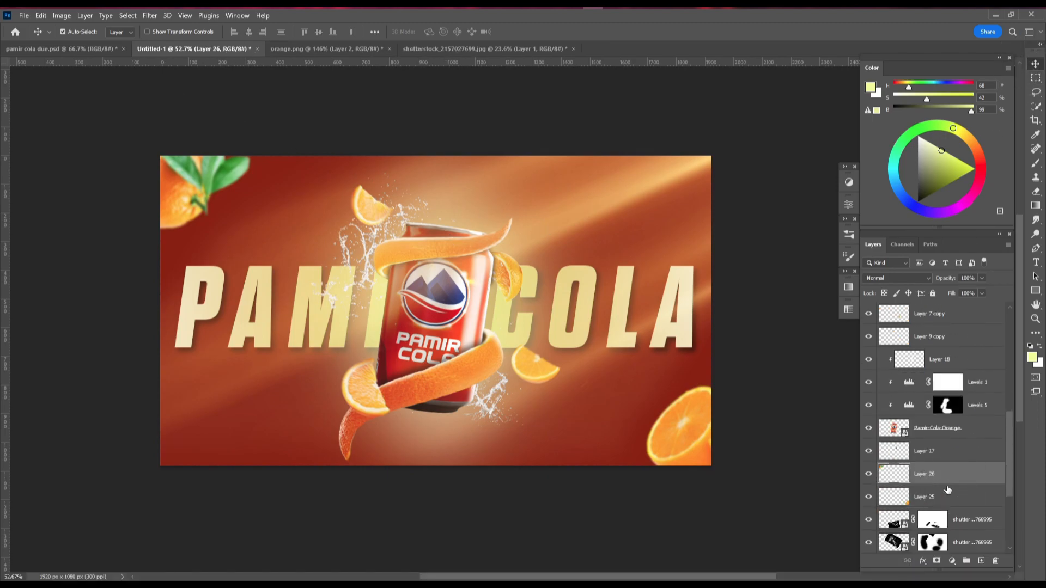
click(177, 182)
click(951, 561)
click(974, 418)
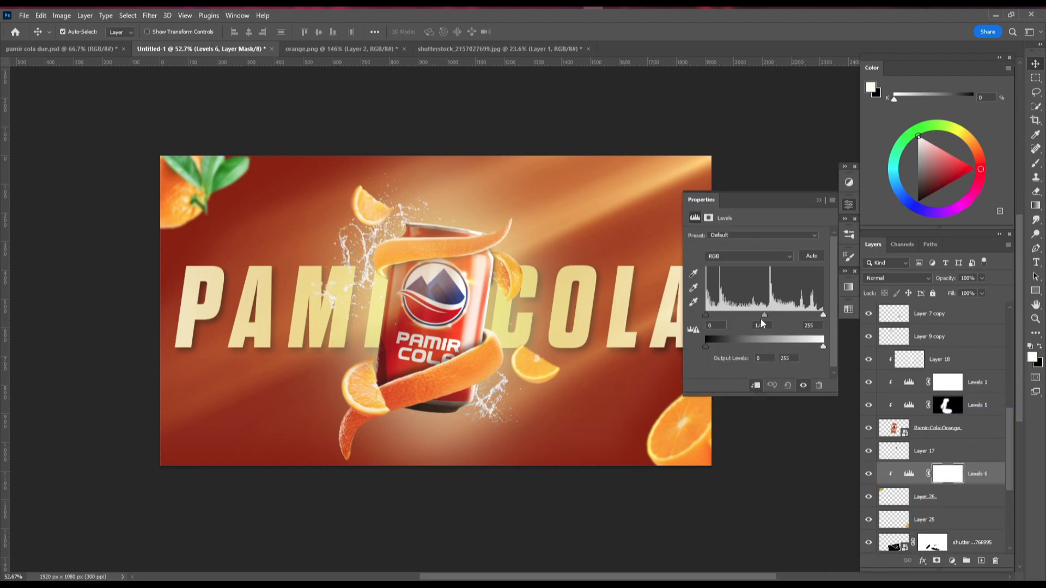
drag(769, 315, 790, 316)
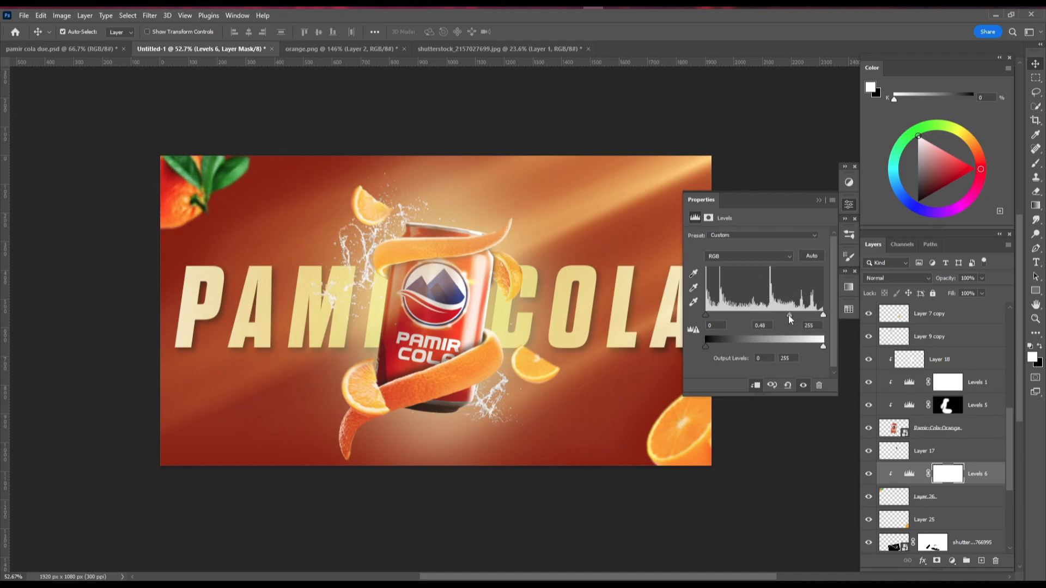
click(818, 201)
- Darken the half orange in the artwork's lower-right corner with a clipped Levels adjustment, setting midtones to 0.66 and highlights to 236
scroll(920, 470, down, 2)
click(949, 451)
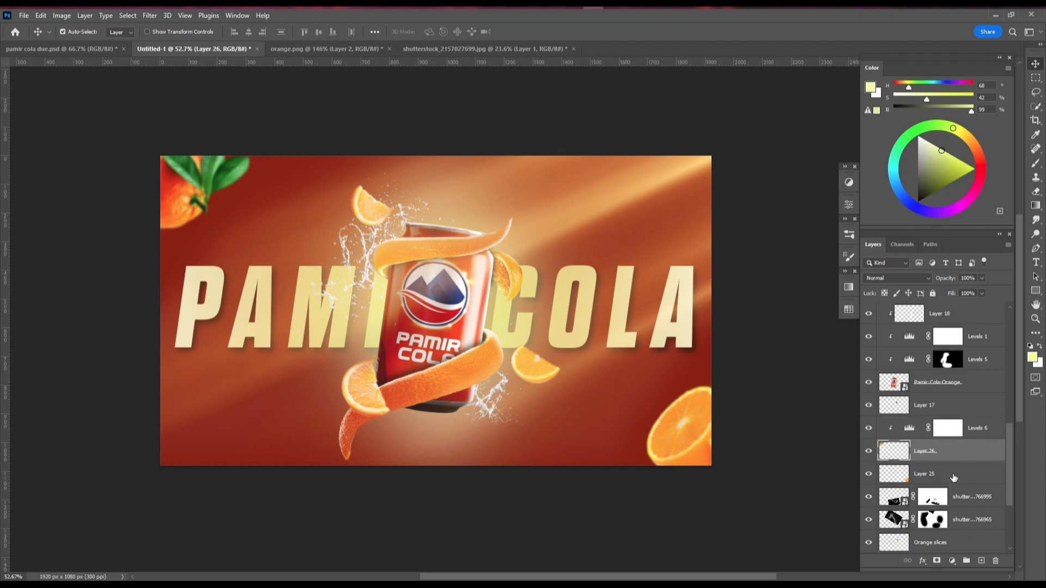
click(952, 475)
click(953, 561)
click(970, 413)
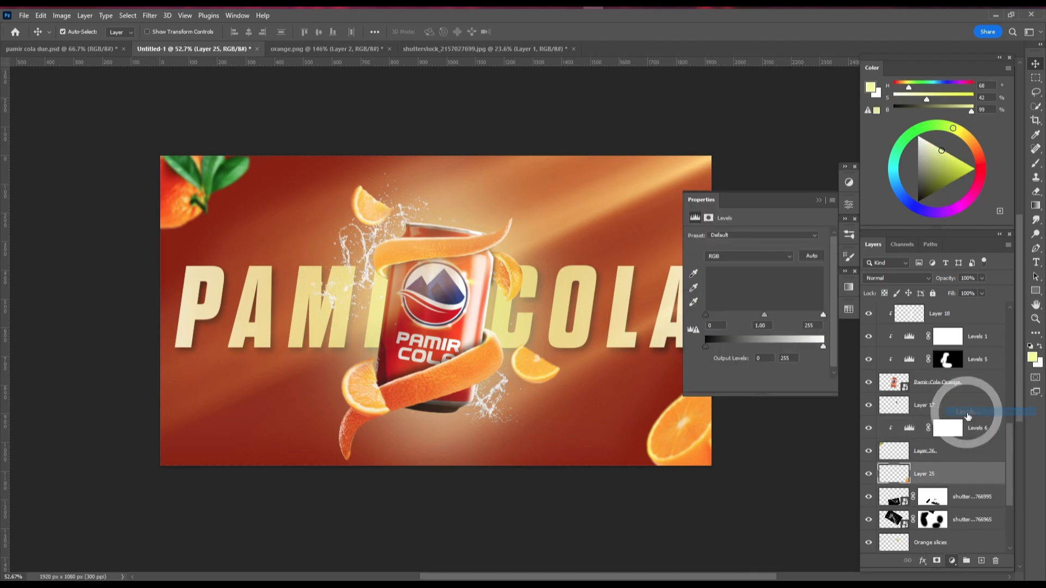
drag(764, 317, 771, 315)
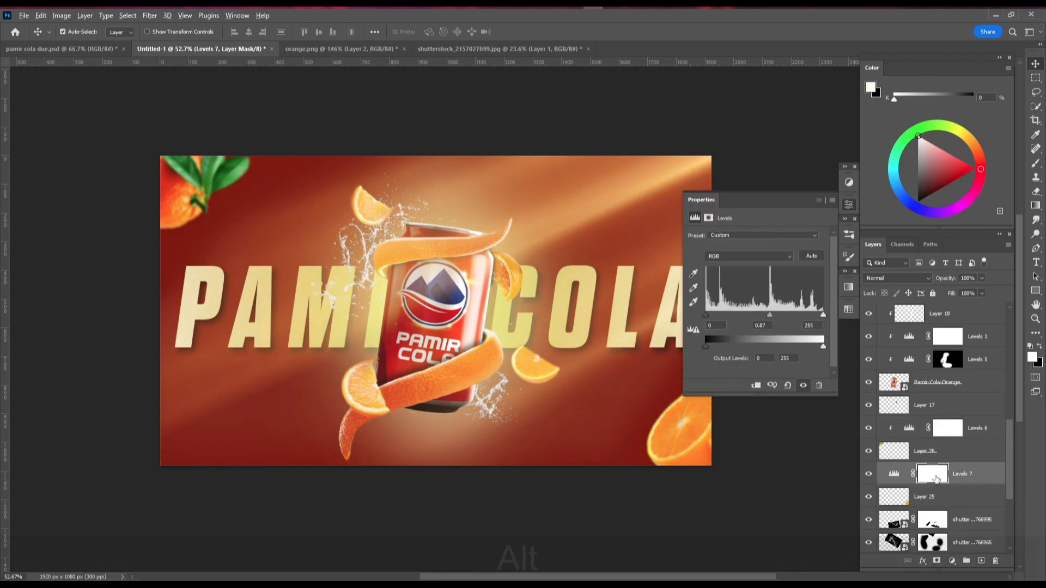
alt+click(968, 481)
drag(771, 316, 815, 315)
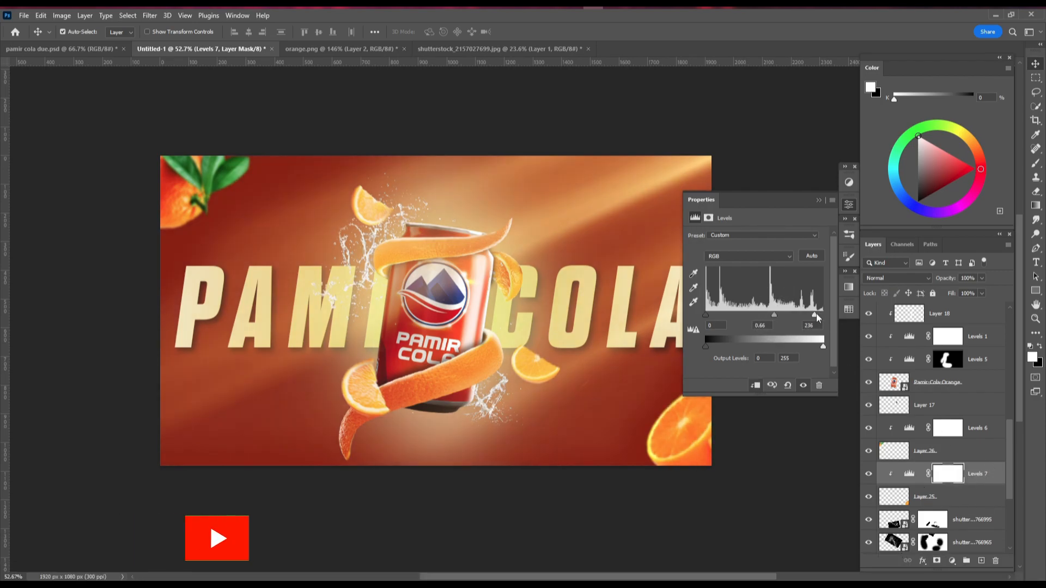
click(820, 200)
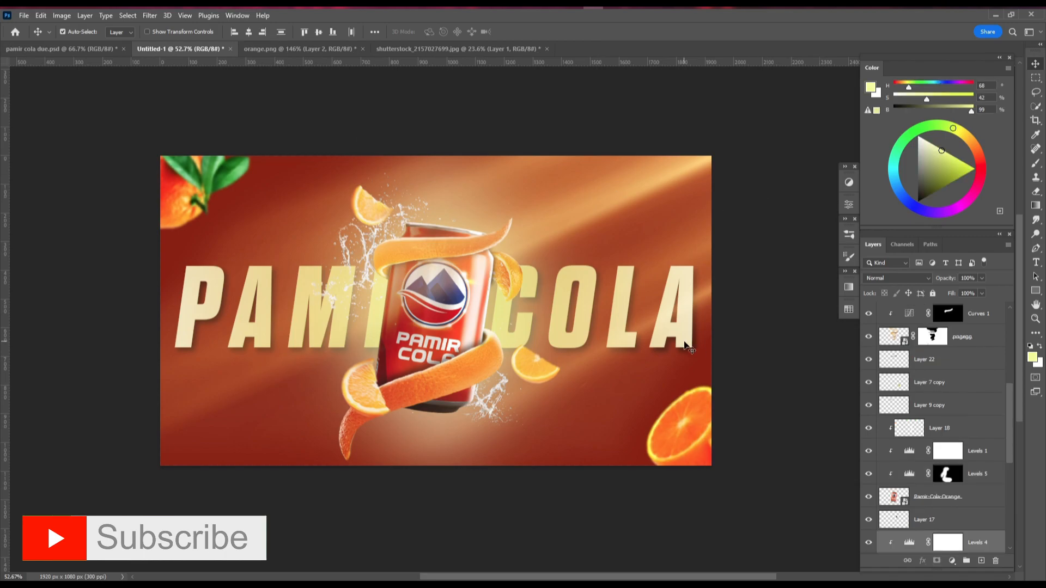
- Add a new layer above the sun-rays layer and stamp all visible layers into it
scroll(891, 425, up, 5)
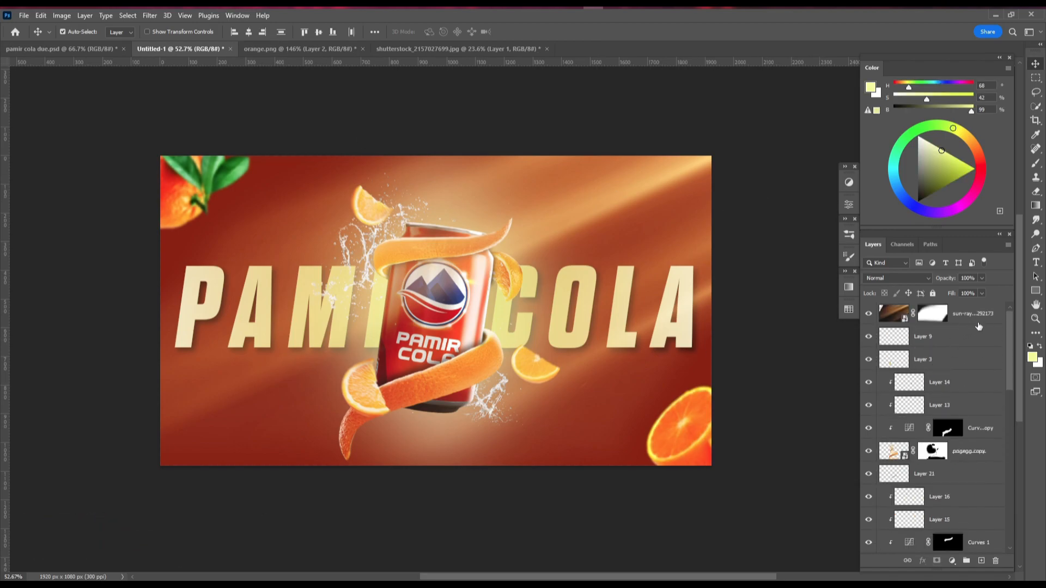
scroll(561, 289, up, 3)
drag(541, 258, 579, 259)
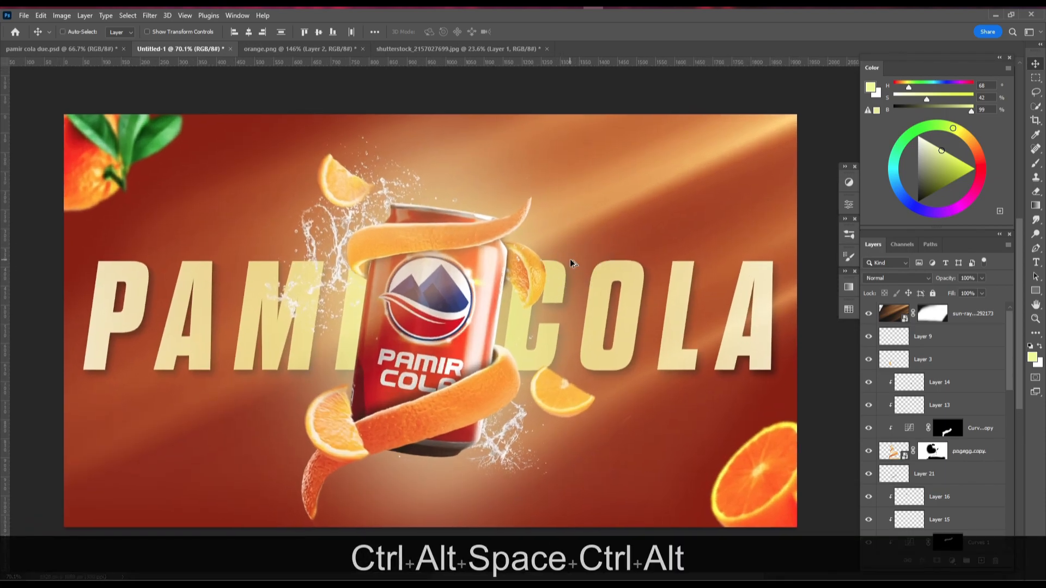
scroll(570, 260, down, 2)
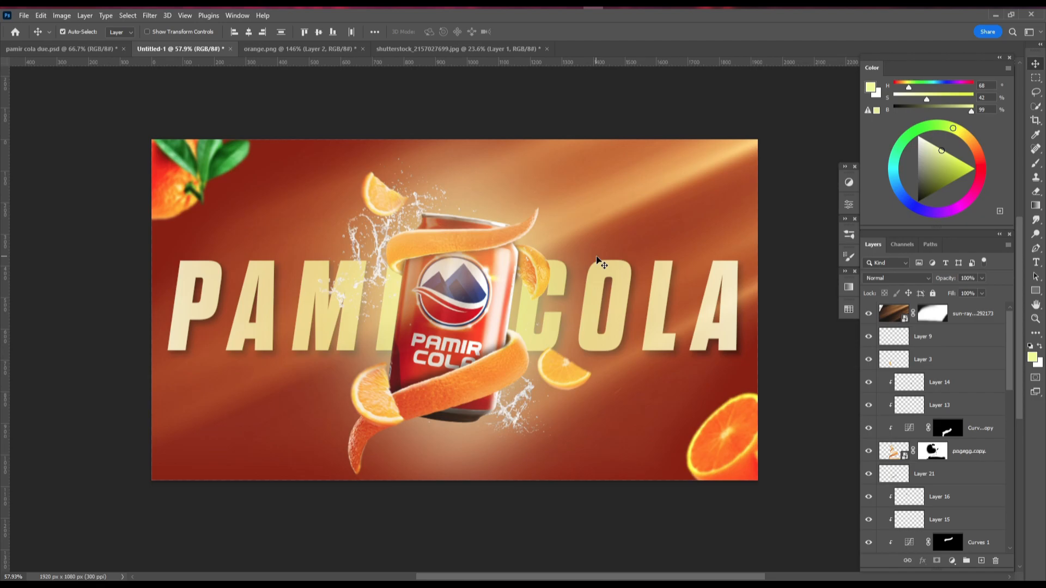
click(983, 324)
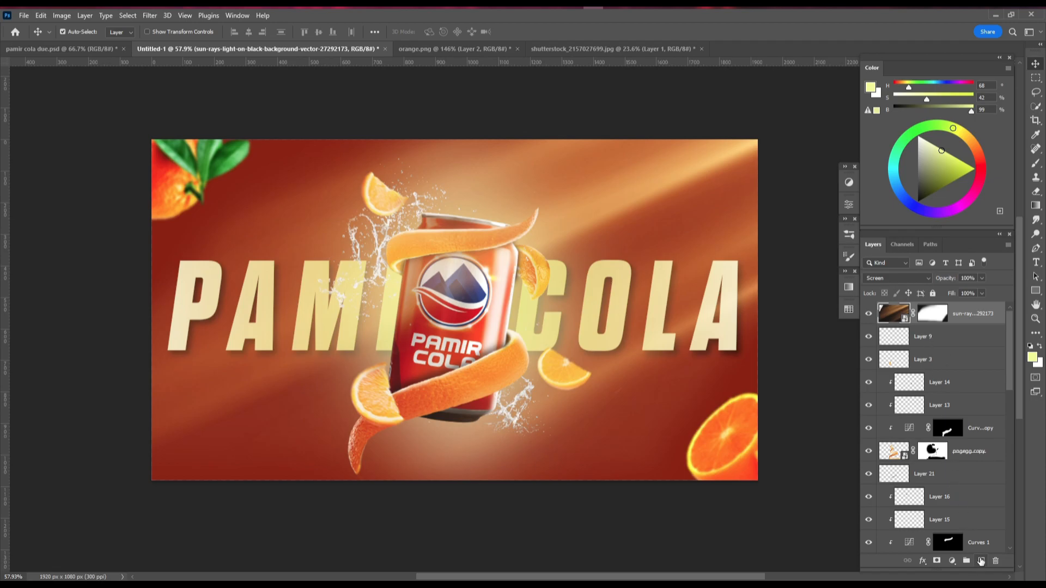
click(982, 561)
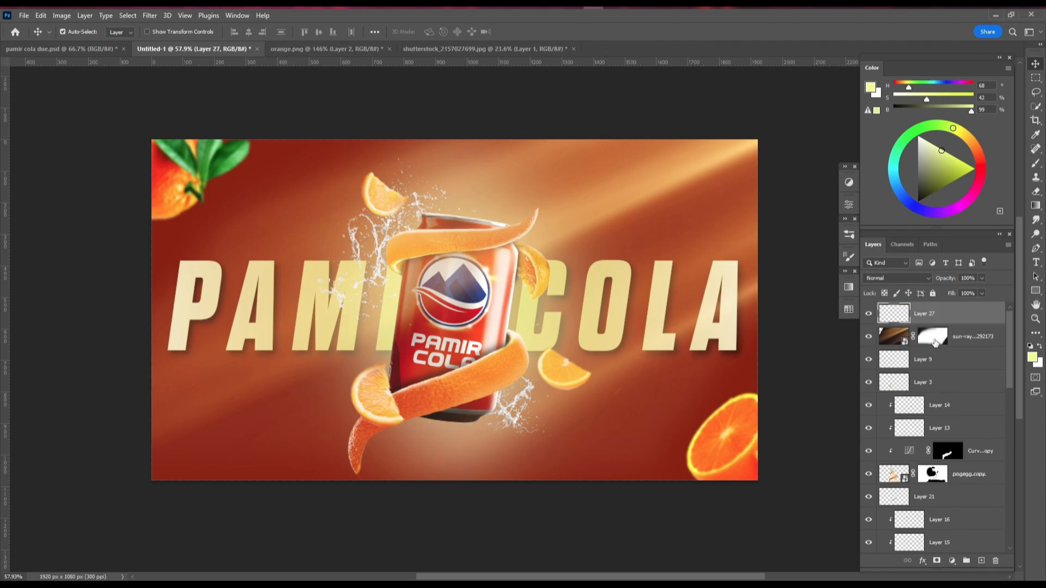
key(ctrl)
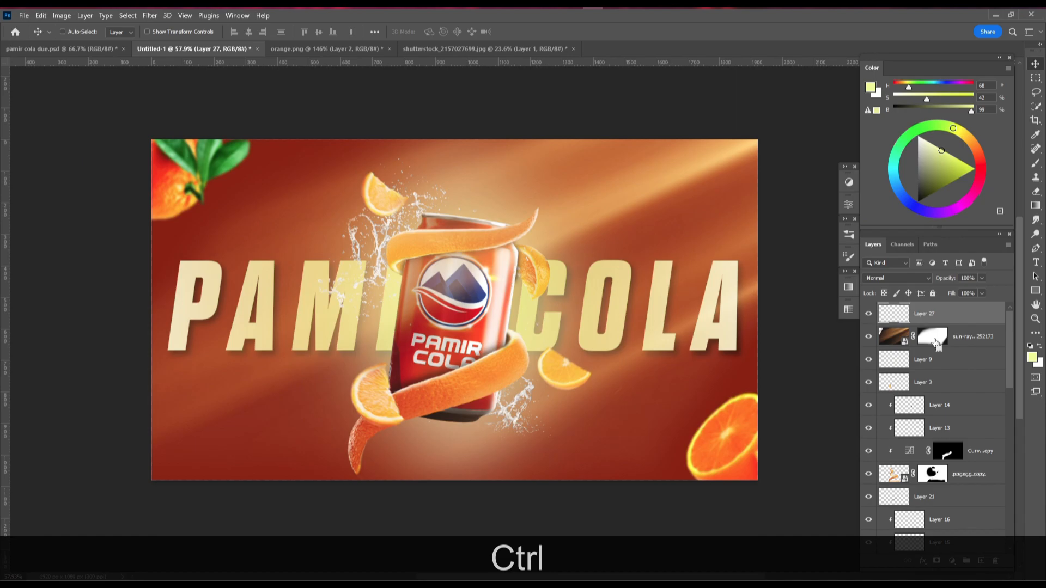
key(ctrl+alt+shift+e)
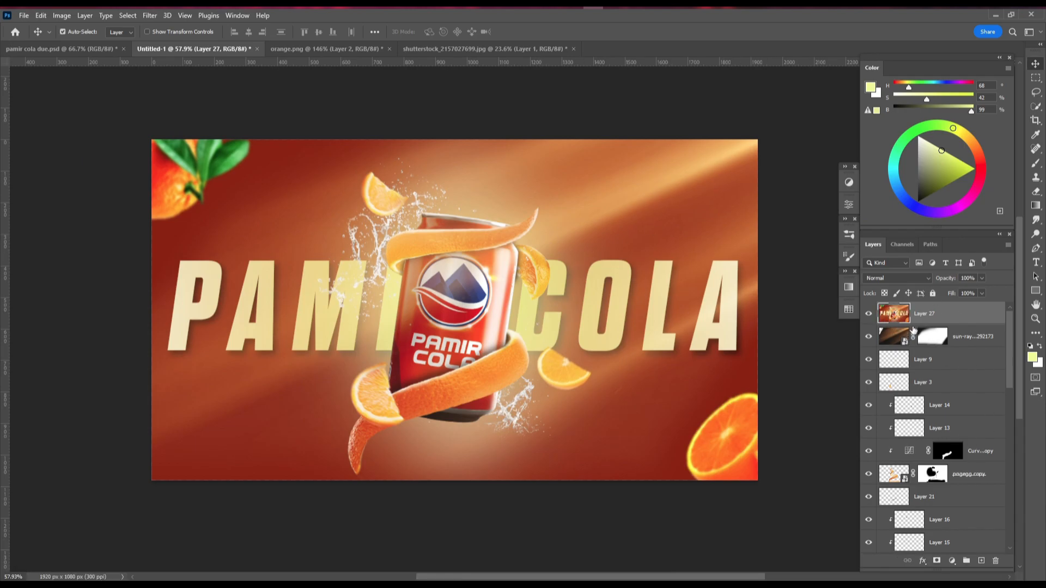
- Apply a Gaussian Blur with a 7.6 px radius to the merged layer
click(960, 316)
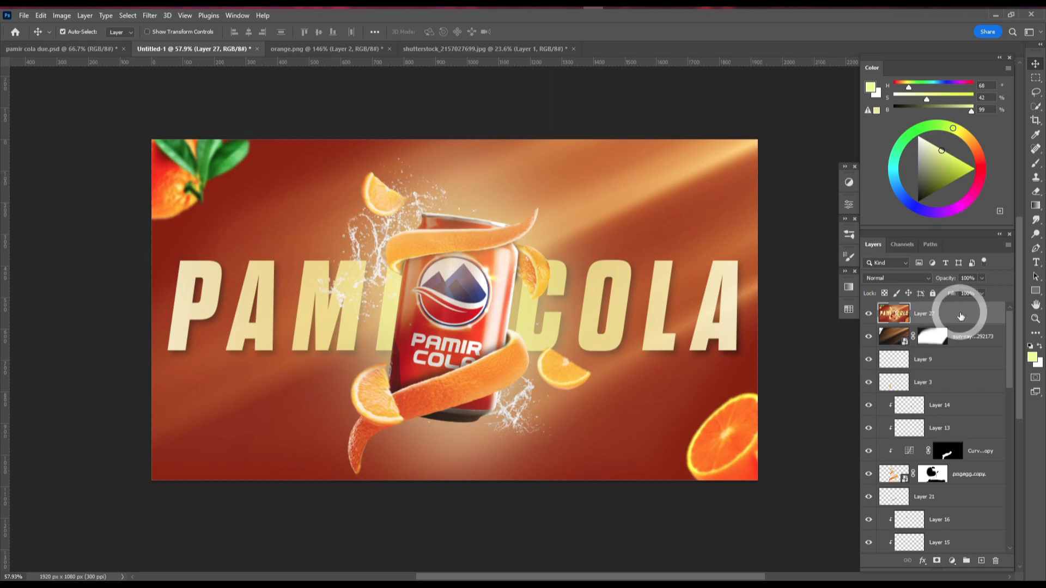
click(149, 16)
mouse_move(256, 159)
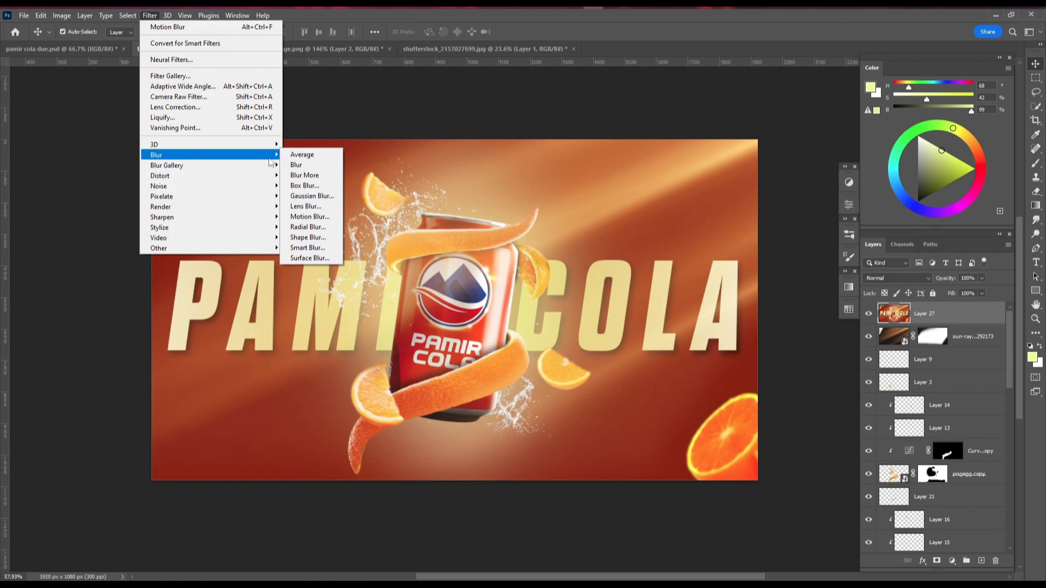
click(310, 196)
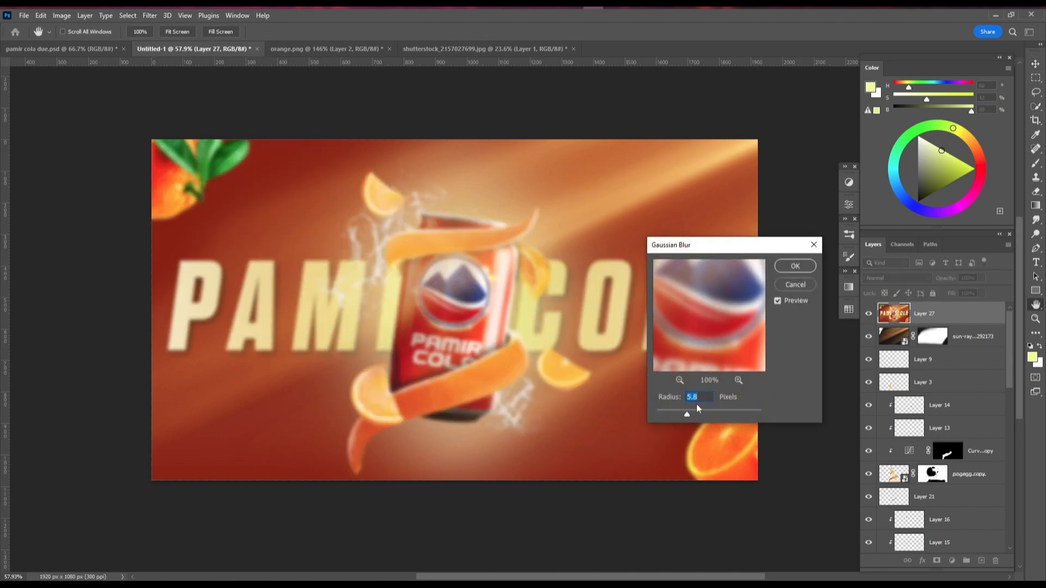
drag(687, 415, 701, 415)
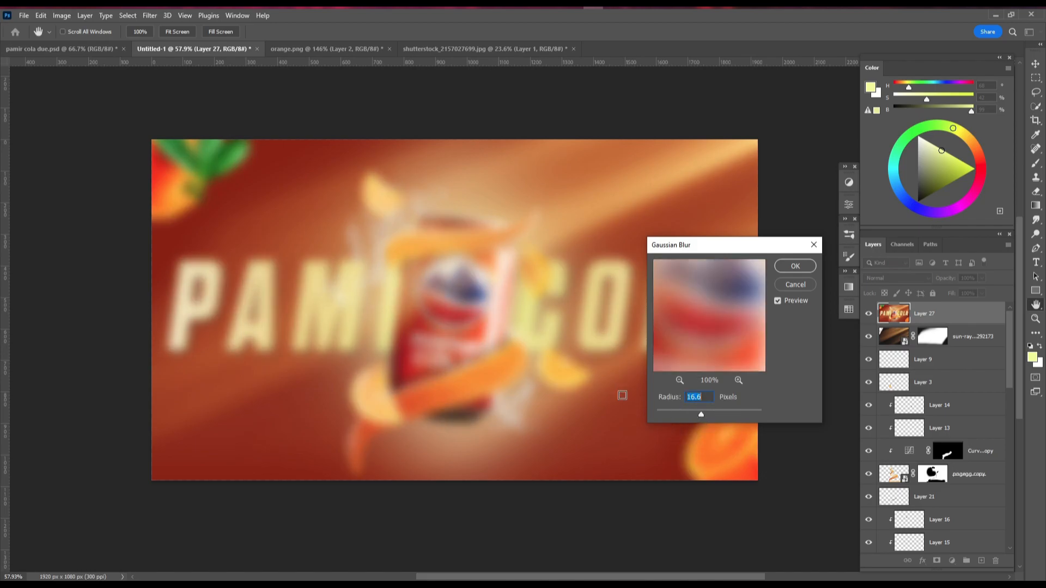
drag(692, 415, 695, 415)
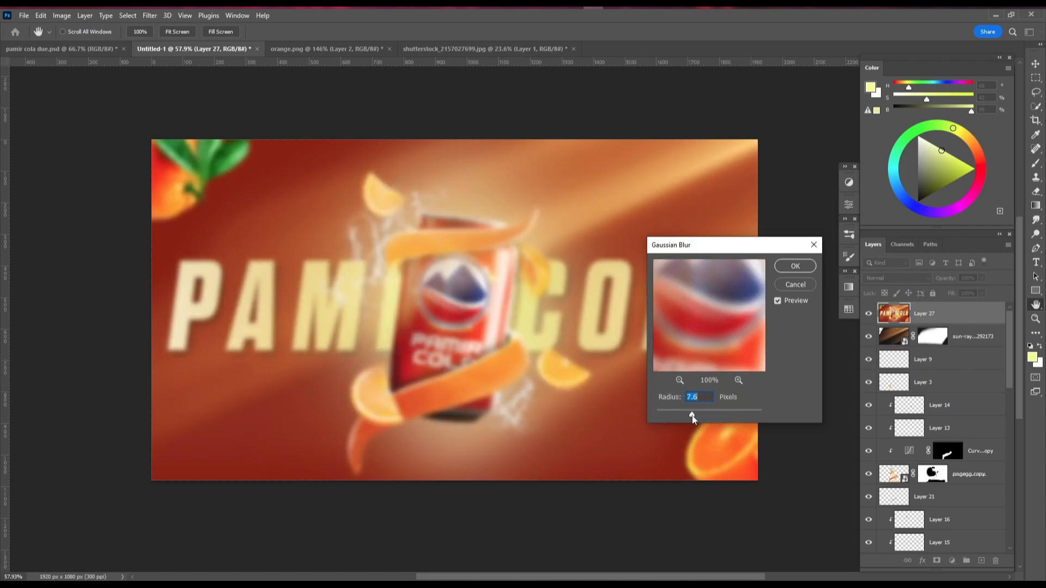
click(796, 266)
- Brighten the blurred merged layer with Levels, setting midtones to 1.4 and highlights to 169
key(ctrl)
key(ctrl)
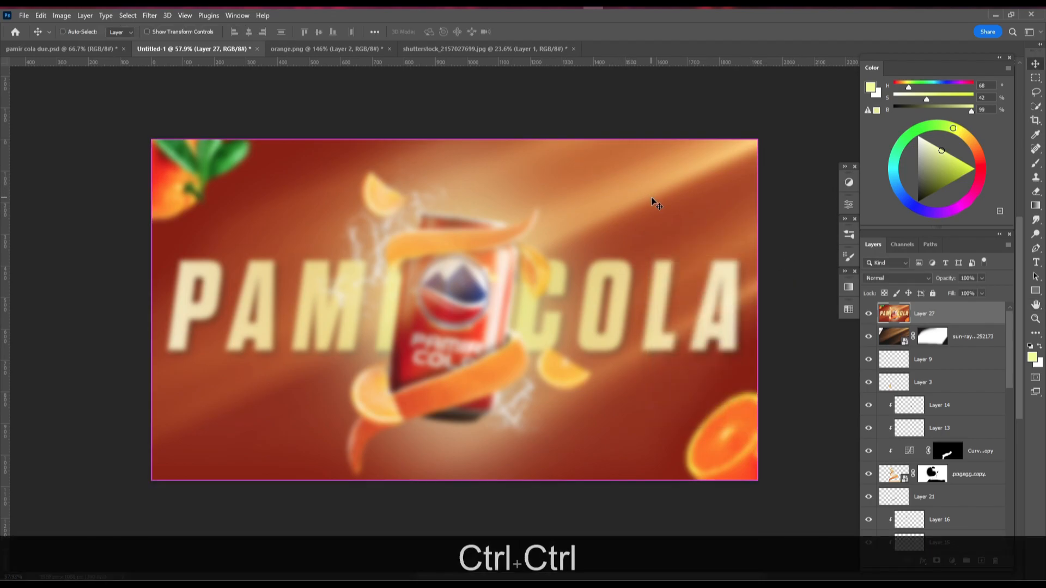
key(ctrl+l)
drag(713, 181, 717, 168)
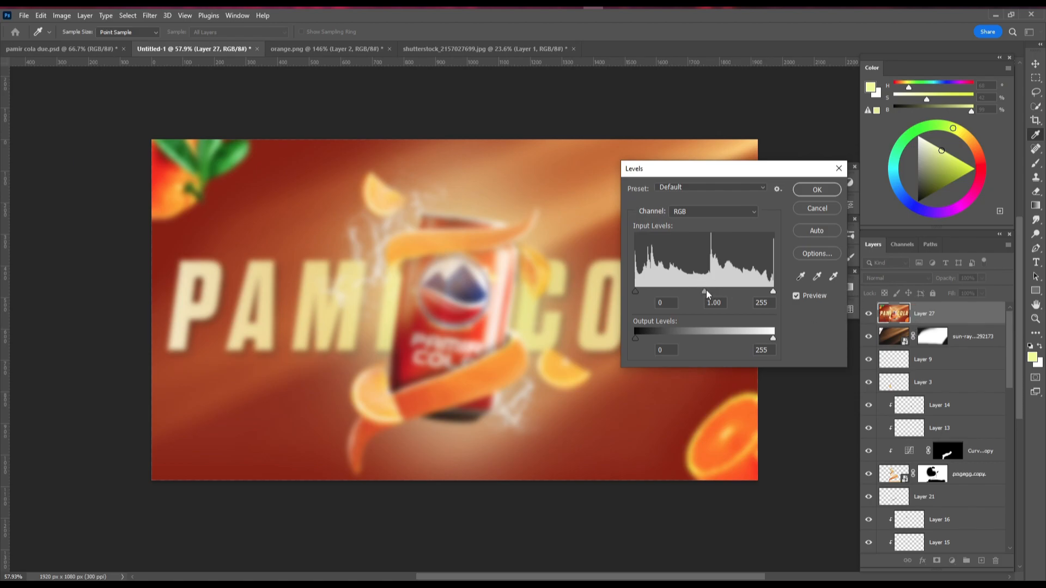
drag(703, 291, 673, 291)
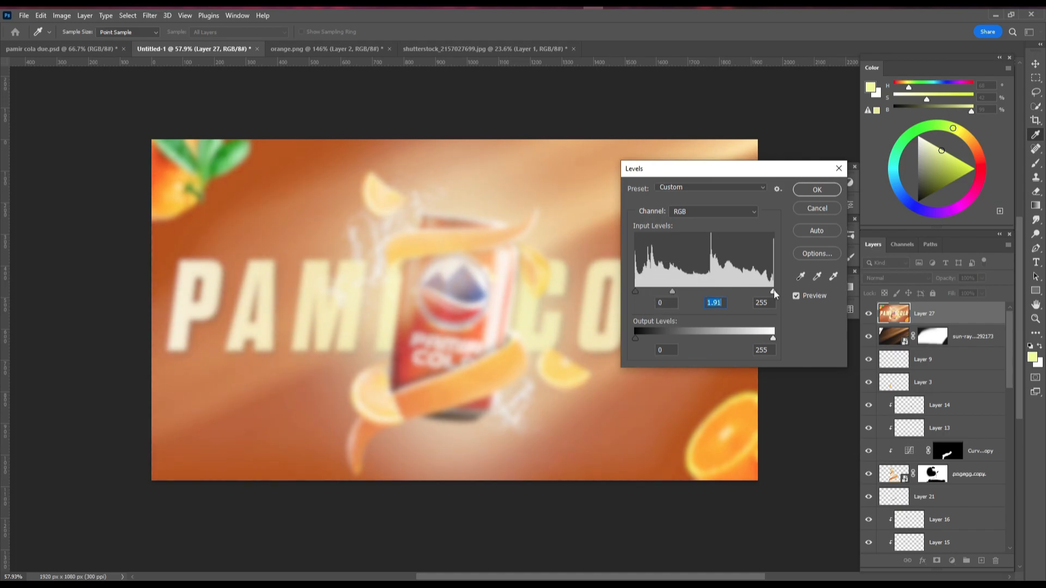
drag(775, 291, 737, 292)
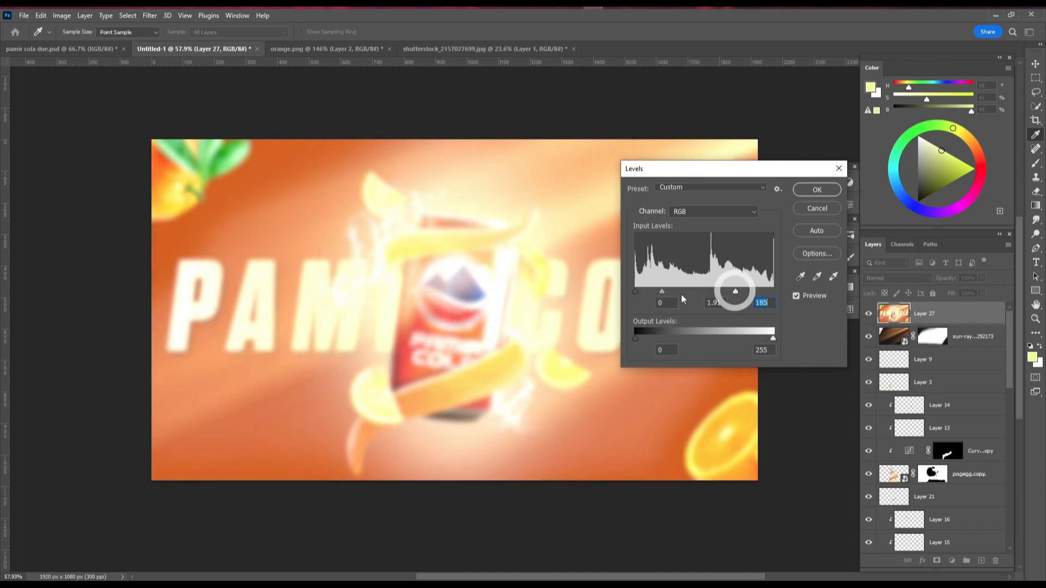
drag(663, 291, 672, 293)
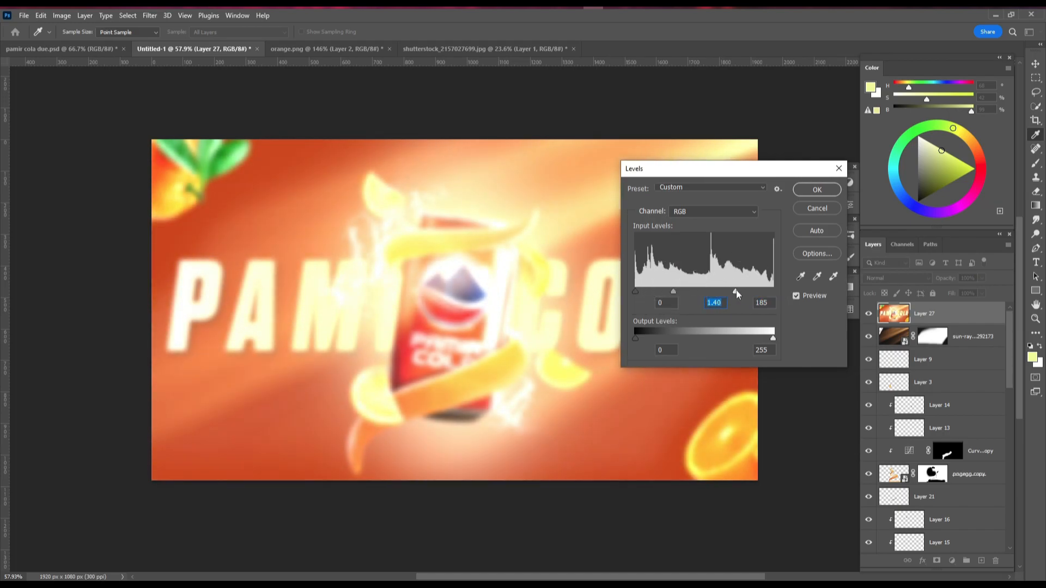
drag(735, 291, 728, 293)
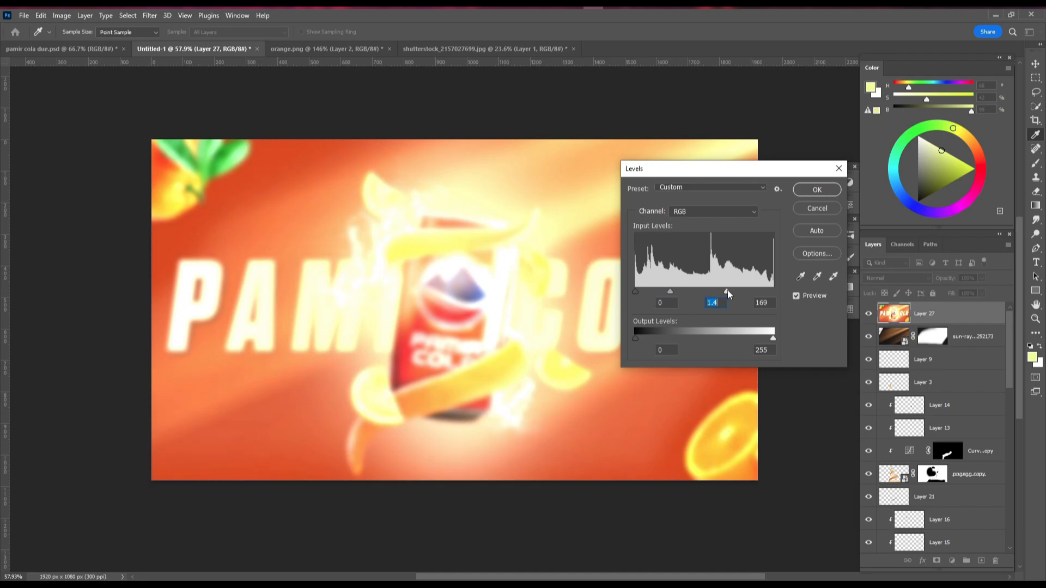
click(816, 190)
- Set the blurred merged layer's blend mode to Soft Light
key(v)
click(901, 278)
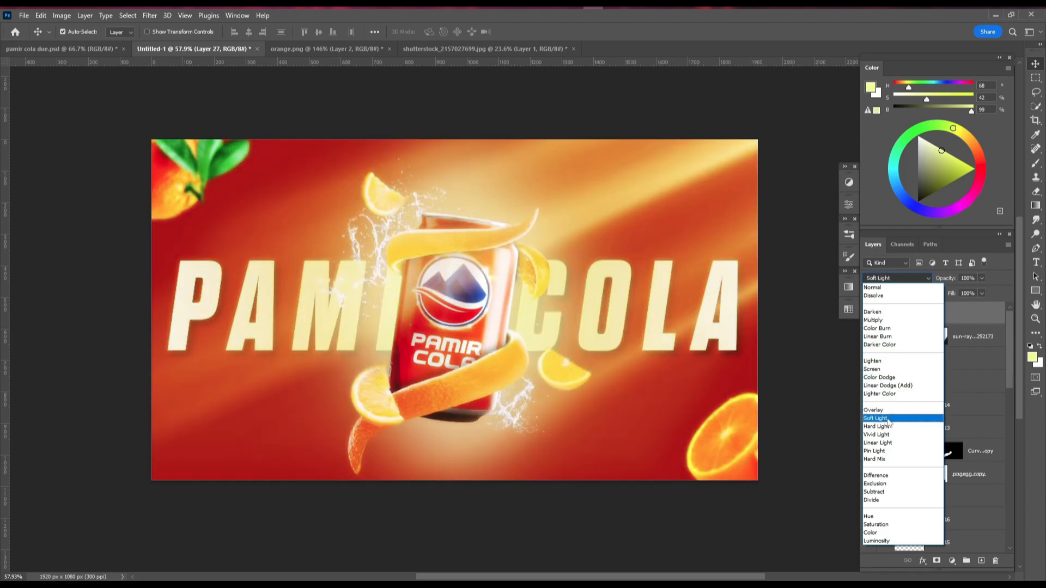
click(887, 420)
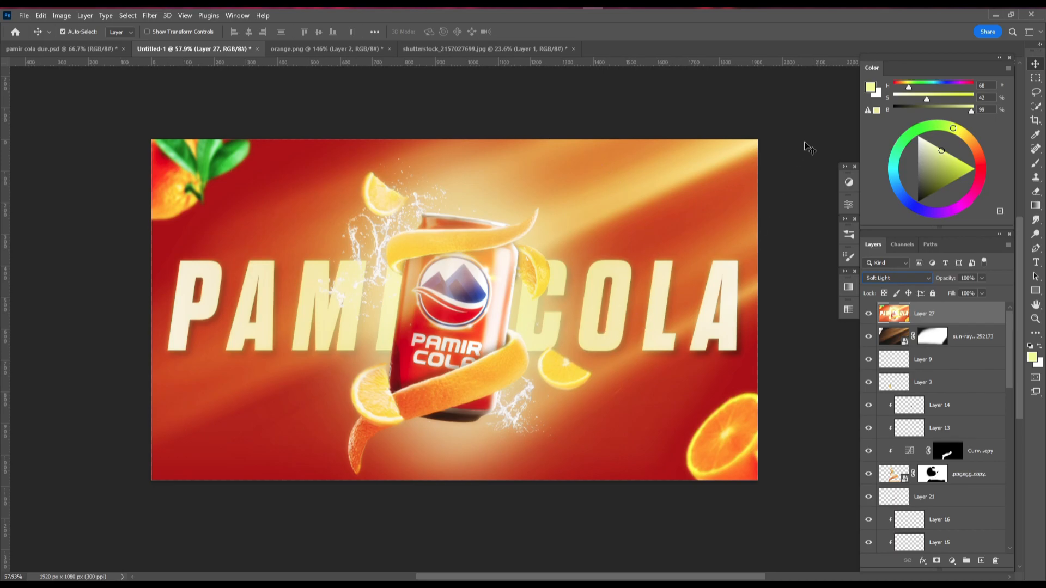
- Add a layer mask to the Soft Light layer and ready a black 250 px brush for painting on it
click(1035, 65)
scroll(642, 194, up, 1)
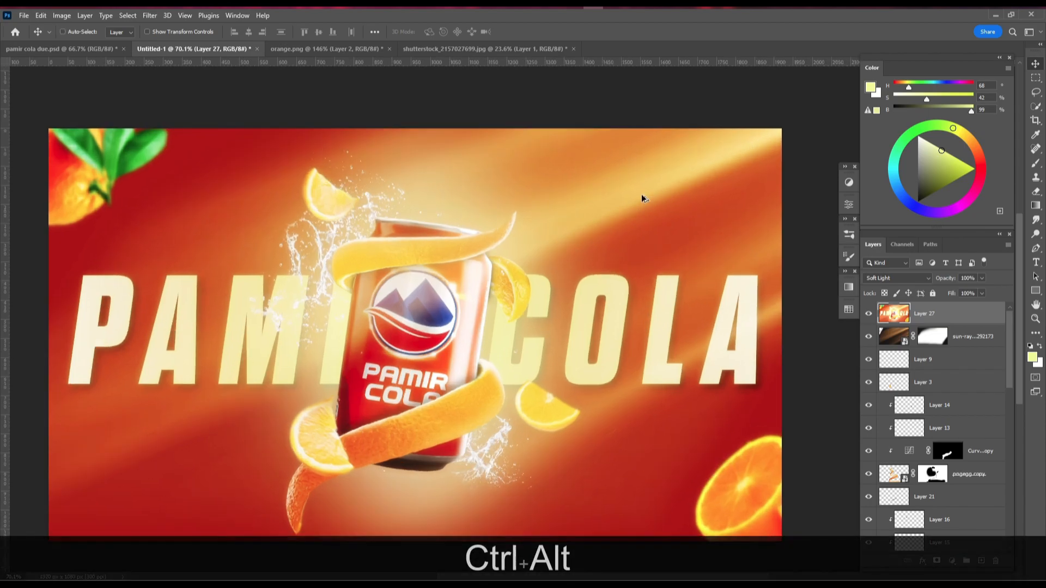
scroll(642, 194, down, 1)
drag(606, 209, 586, 222)
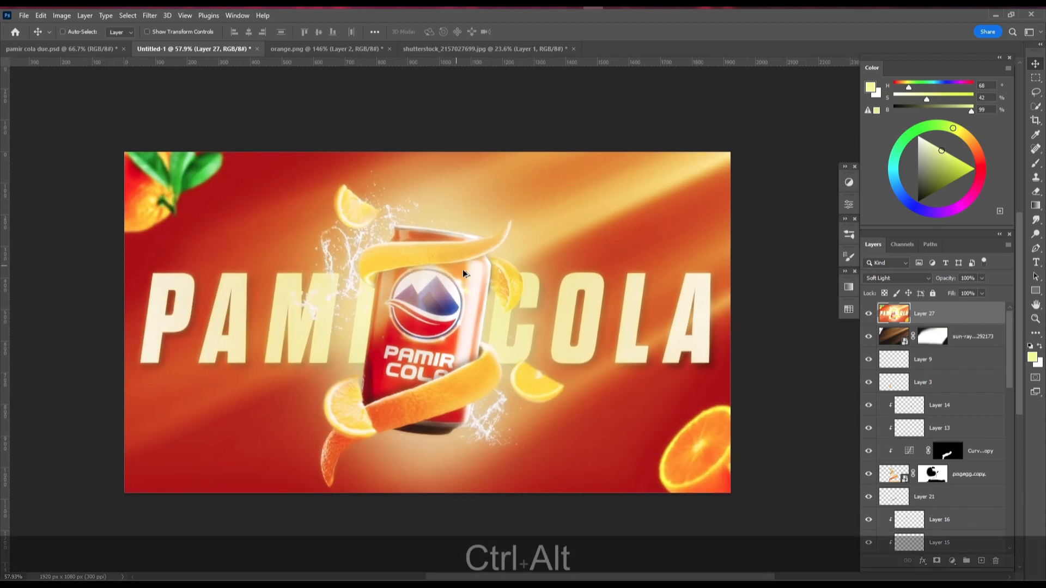
scroll(460, 267, up, 1)
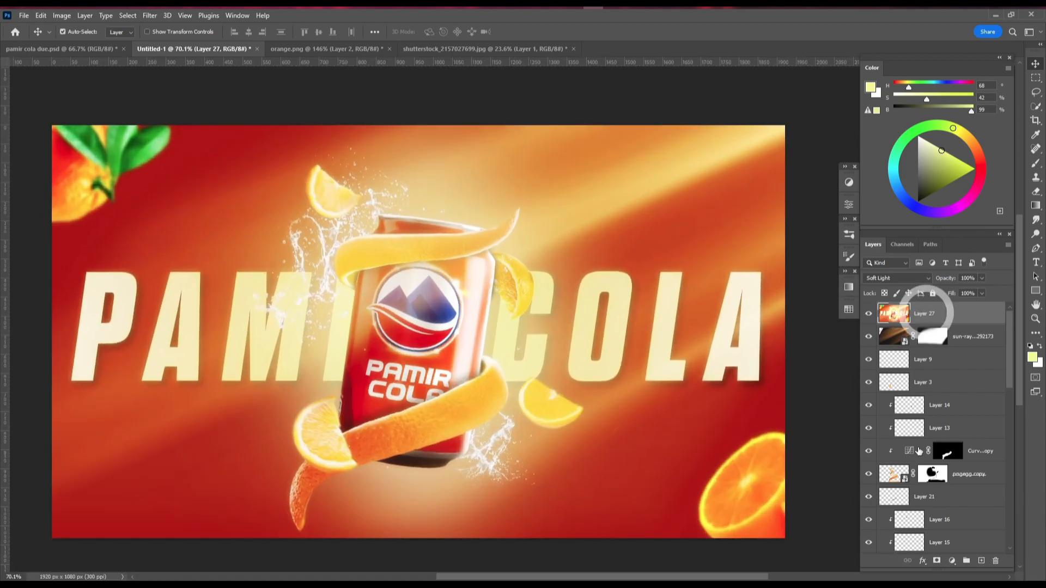
click(937, 561)
key(b)
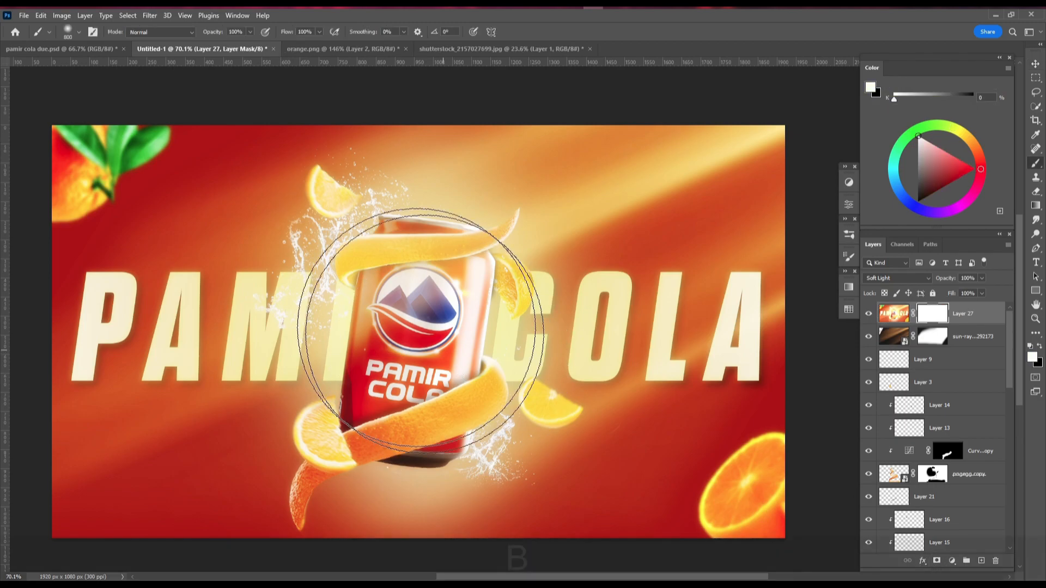
key(bracketleft)
key(bracketleft)
key(bracketleft)
key(bracketleft)
key(bracketleft)
key(bracketleft)
key(bracketleft)
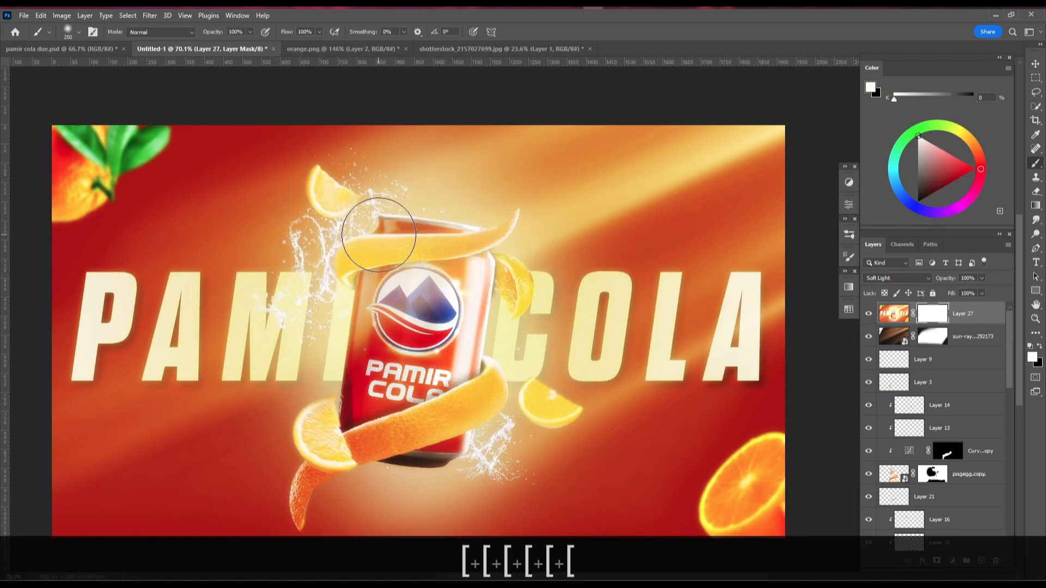
key(x)
key(ctrl+z)
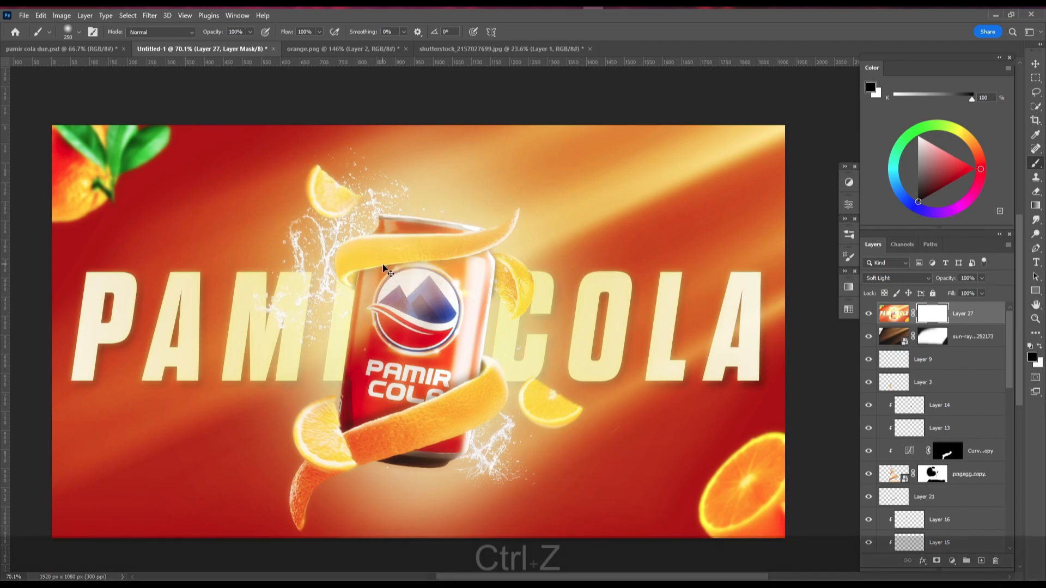
- Paint black on the Soft Light layer's mask over the can's label with a smaller brush to reduce the glow there
key(bracketleft)
key(bracketleft)
key(bracketleft)
key(bracketleft)
key(ctrl+alt+z)
scroll(384, 267, up, 3)
key(bracketleft)
key(bracketleft)
key(bracketleft)
key(bracketleft)
mouse_move(356, 280)
mouse_down()
mouse_move(329, 470)
mouse_move(403, 426)
mouse_move(393, 383)
mouse_move(378, 397)
mouse_move(388, 289)
mouse_move(399, 317)
mouse_move(388, 366)
mouse_up()
- Mask more of the Soft Light glow off the can's front with a black 175 px brush at 50% flow
key(bracketright)
key(bracketright)
key(bracketright)
key(bracketright)
key(bracketright)
drag(284, 36, 256, 38)
scroll(402, 235, down, 3)
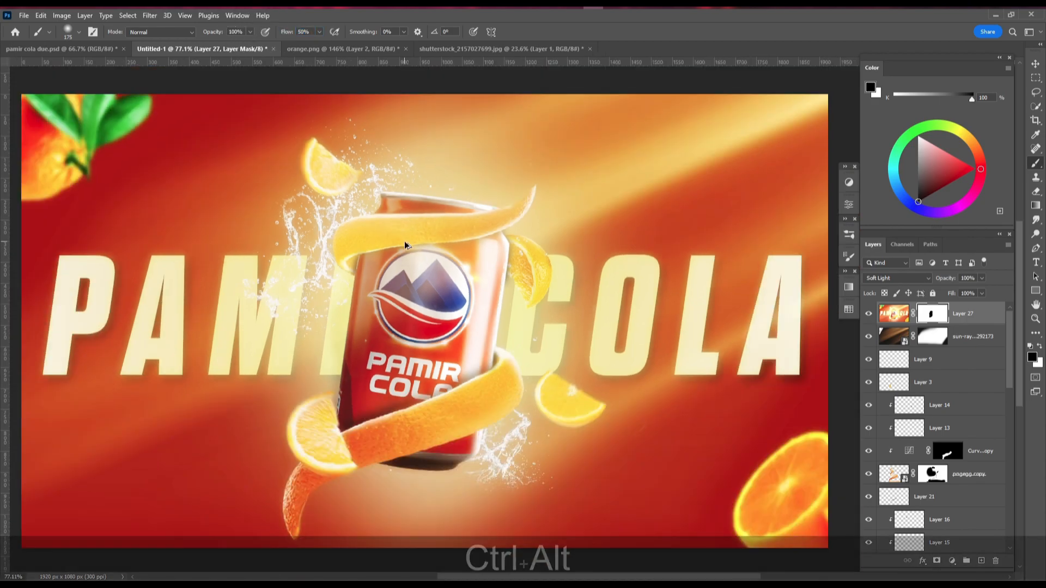
scroll(397, 245, up, 2)
mouse_move(417, 278)
mouse_down()
mouse_move(529, 257)
mouse_move(532, 289)
mouse_move(403, 436)
mouse_move(417, 470)
mouse_up()
scroll(456, 305, down, 1)
scroll(456, 302, up, 2)
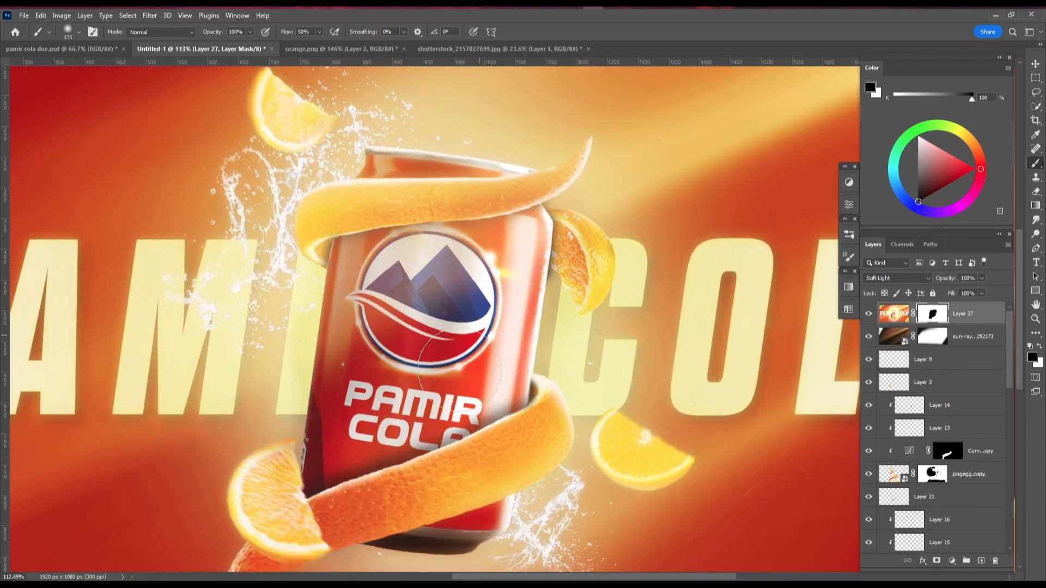
drag(432, 432, 444, 332)
key(ctrl+z)
- Try to mask the Soft Light glow around the lower orange peel with a smaller black brush
scroll(446, 449, up, 2)
key(bracketleft)
key(bracketleft)
key(bracketleft)
key(bracketleft)
key(bracketleft)
key(bracketleft)
key(bracketleft)
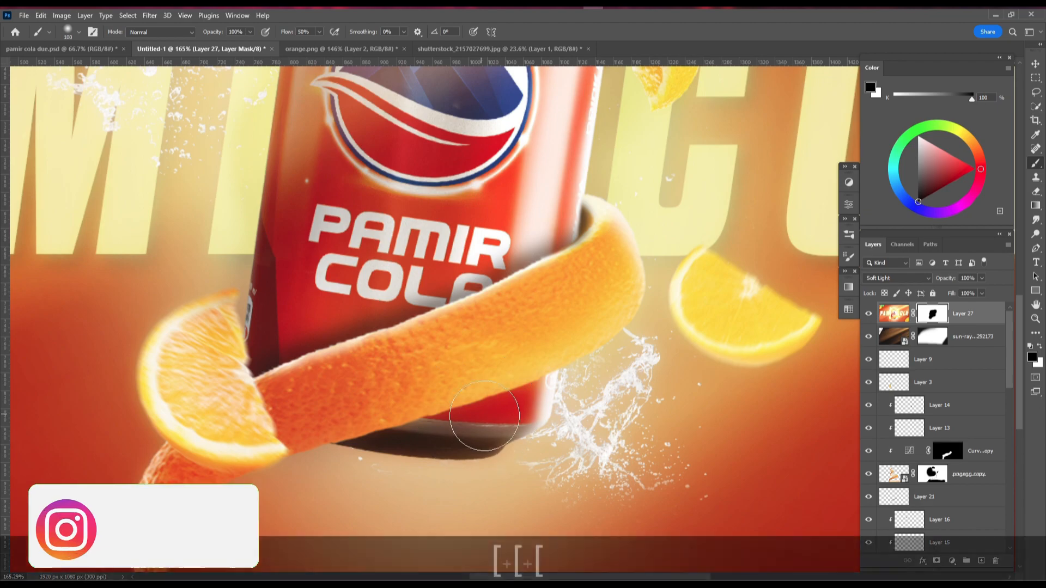
drag(224, 427, 181, 452)
key(ctrl+z)
scroll(333, 382, down, 7)
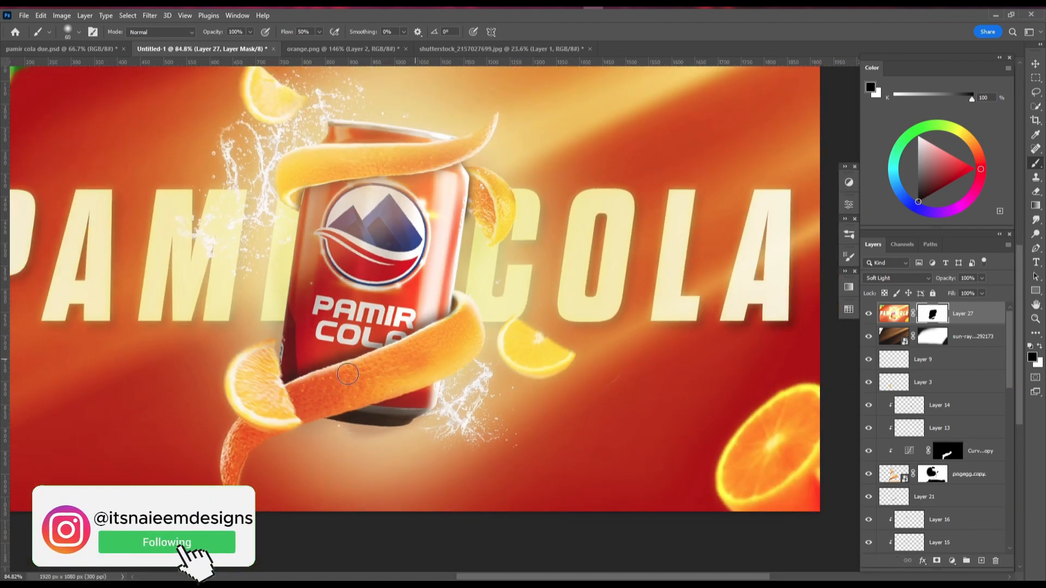
scroll(376, 376, down, 3)
scroll(416, 235, up, 5)
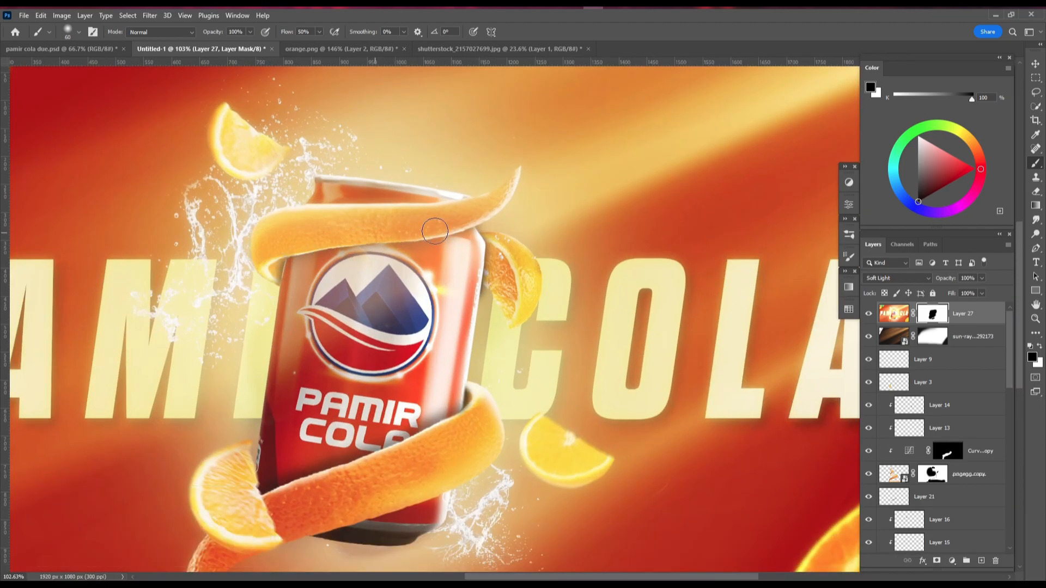
scroll(429, 323, down, 3)
click(972, 316)
drag(158, 173, 124, 209)
key(ctrl+z)
- Target the top Soft Light layer's mask for editing and make white the foreground painting colour
scroll(377, 306, down, 1)
scroll(376, 409, up, 4)
scroll(408, 431, up, 3)
key(x)
scroll(408, 430, up, 4)
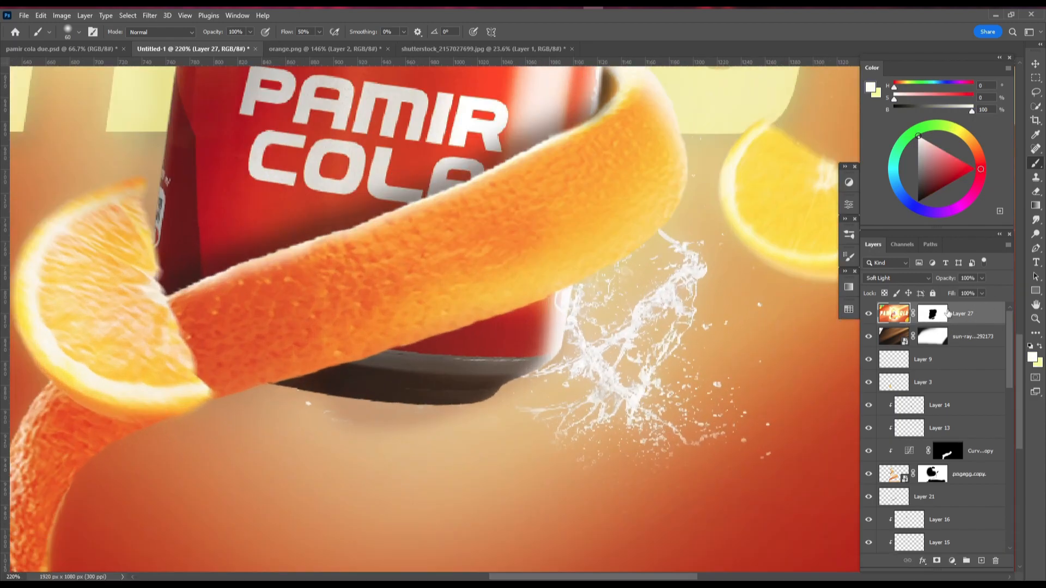
click(933, 314)
key(x)
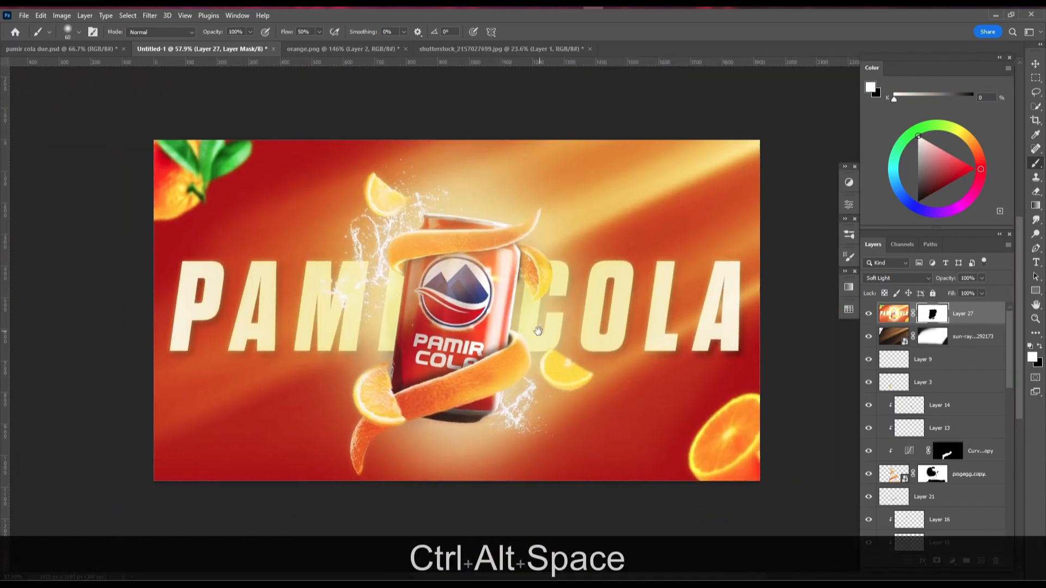
drag(667, 305, 639, 306)
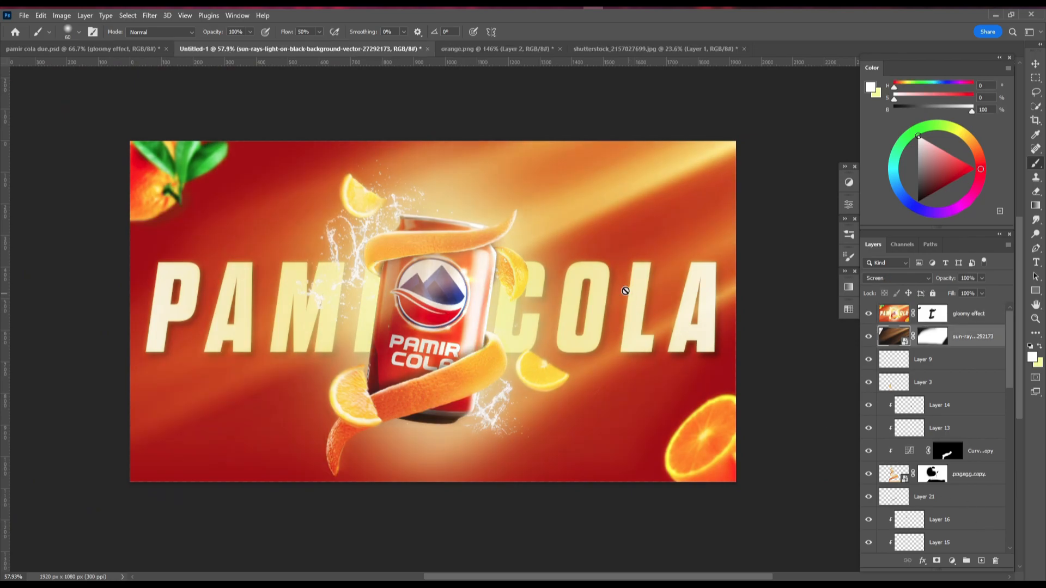
- Select the "gloomy effect" layer and toggle its visibility to compare the advertisement with and without the glow
scroll(567, 323, up, 1)
scroll(574, 325, down, 1)
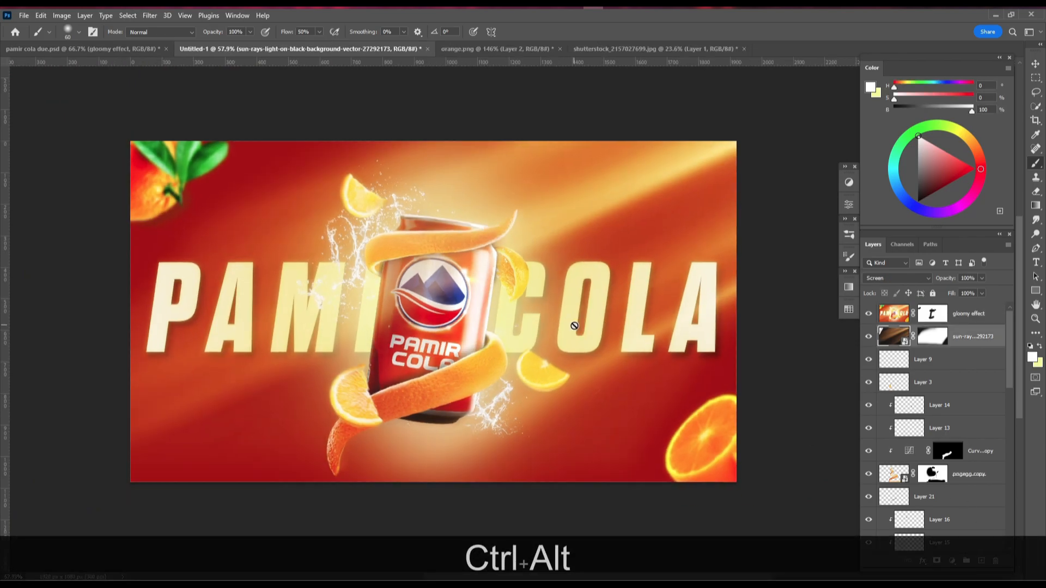
click(994, 315)
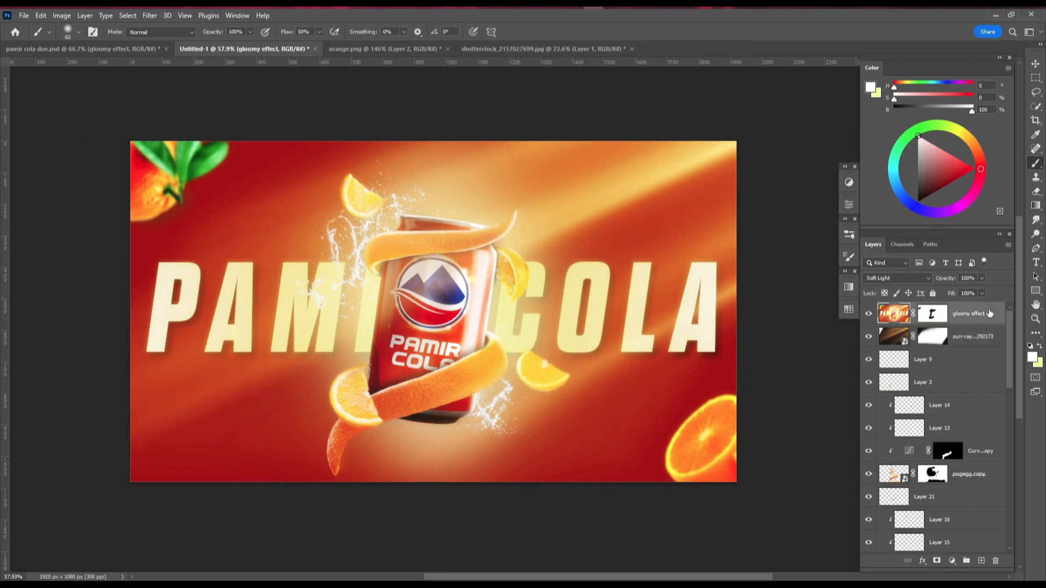
click(872, 315)
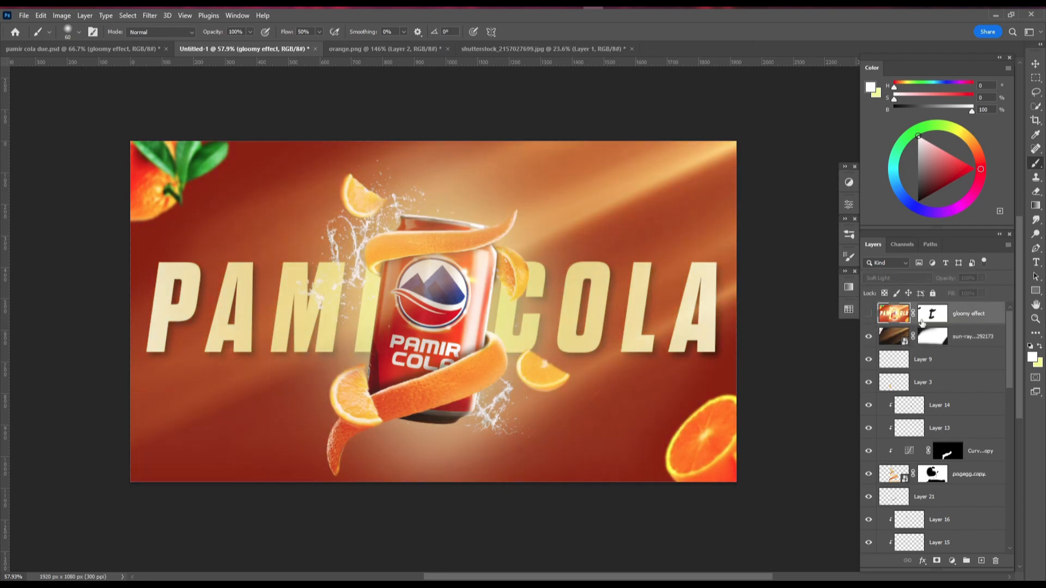
click(869, 314)
click(869, 313)
click(869, 314)
click(869, 314)
click(869, 313)
scroll(631, 288, down, 1)
drag(635, 221, 622, 246)
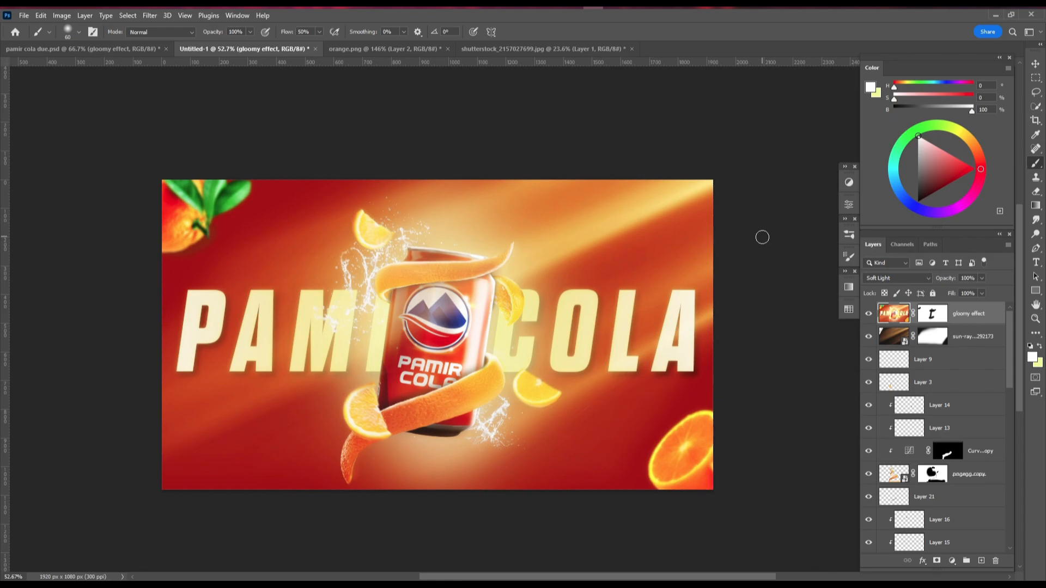